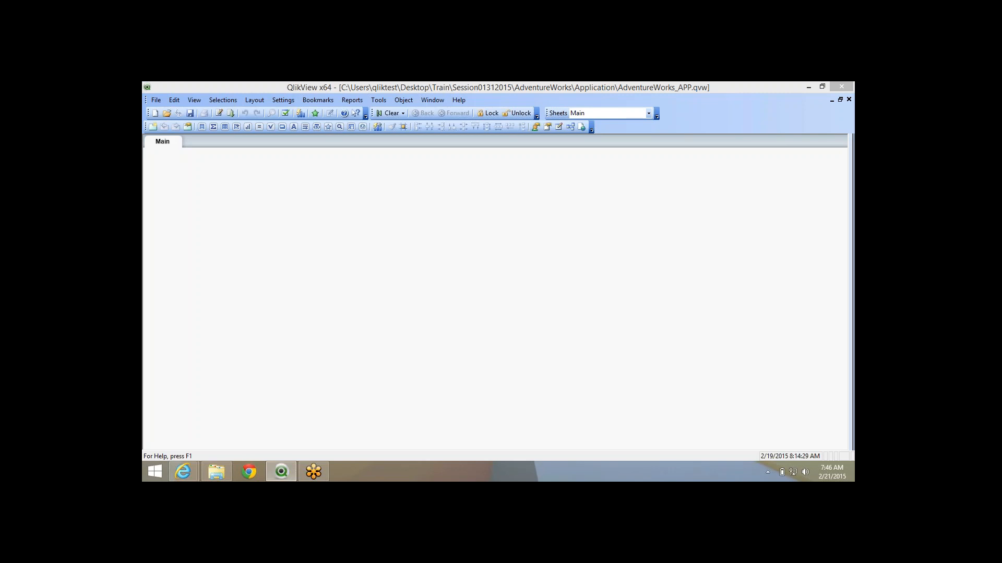
Select the Year field for display as a list box on the Main sheet.
right_click(370, 220)
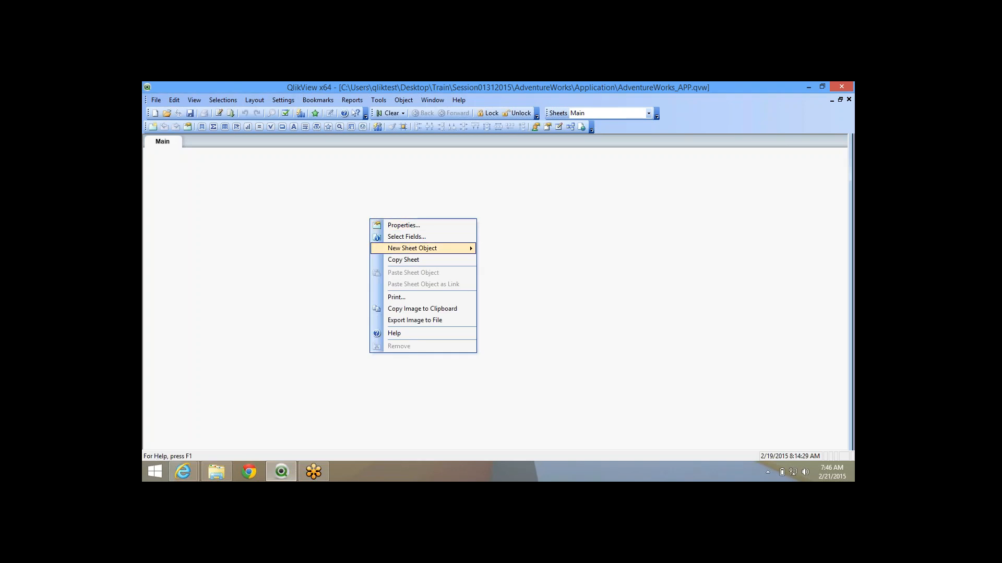
click(407, 237)
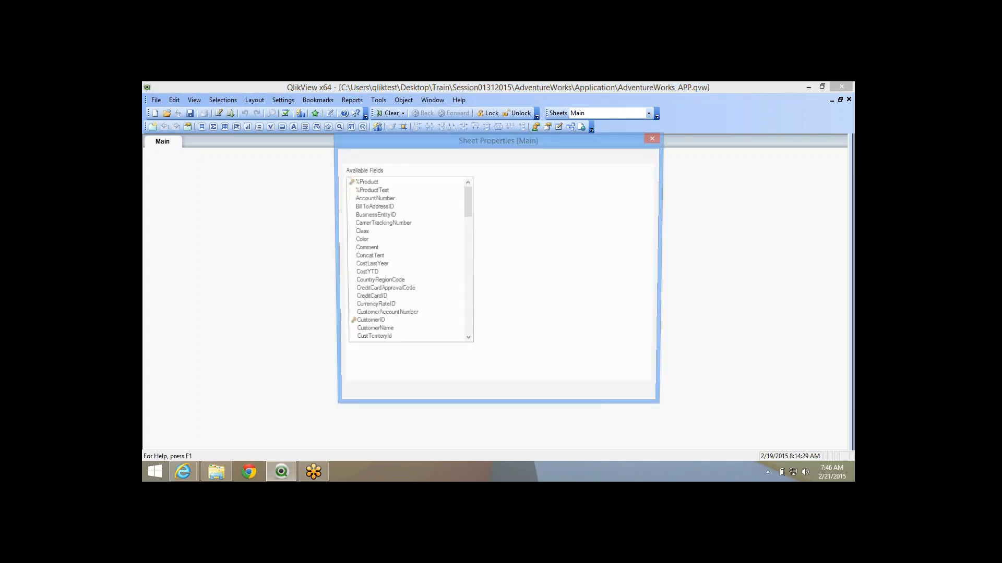
drag(467, 201, 468, 322)
click(358, 340)
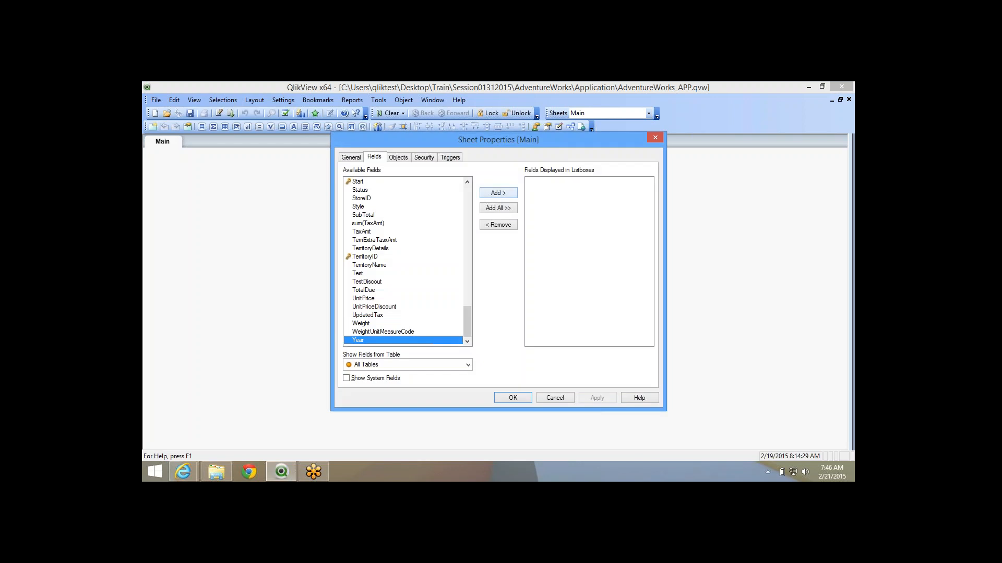
click(498, 192)
Add the TerritoryID field to the fields displayed in list boxes.
click(361, 239)
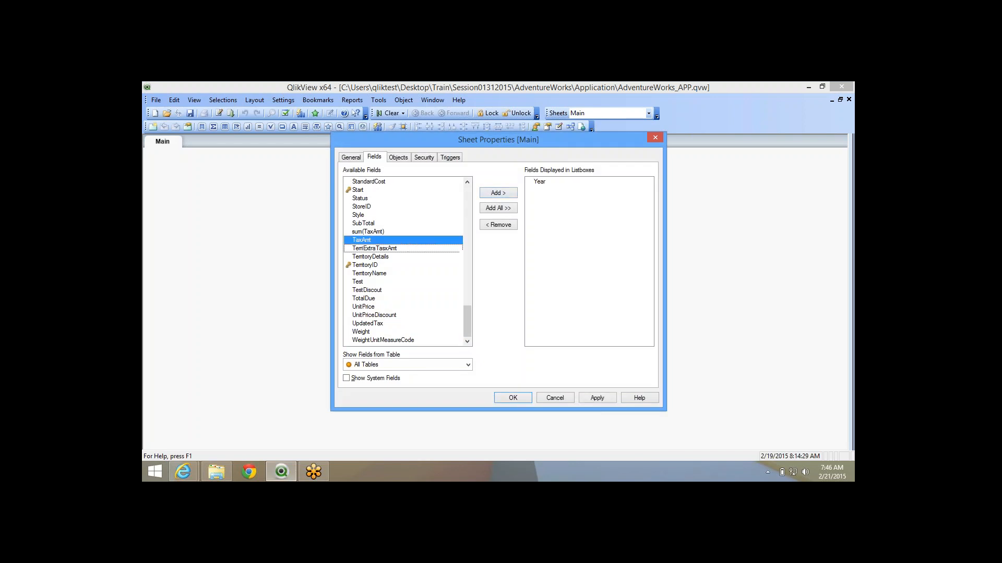
click(374, 248)
click(364, 265)
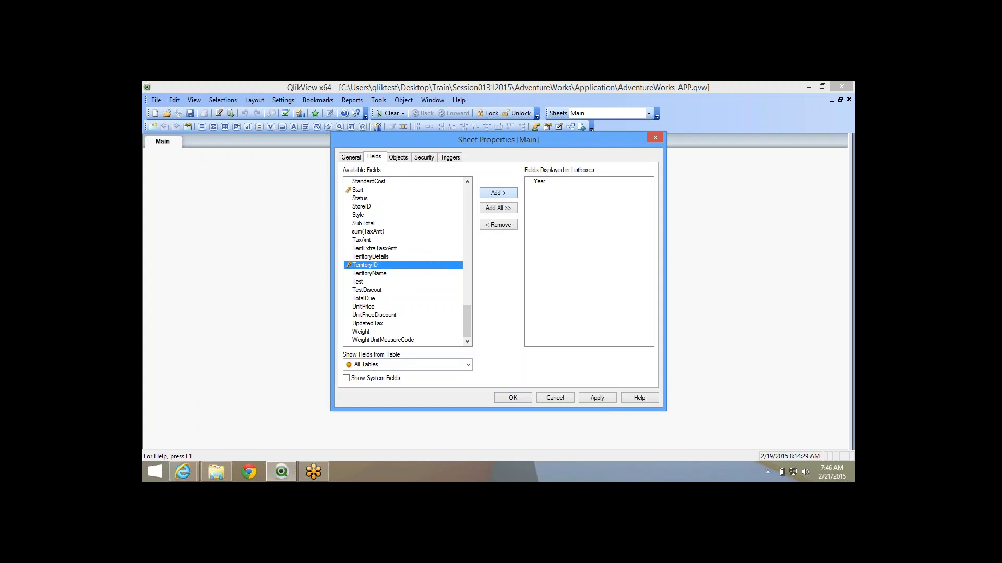
click(499, 193)
Add the Month field to the displayed fields and create the chosen list boxes on the sheet.
click(368, 240)
key(m)
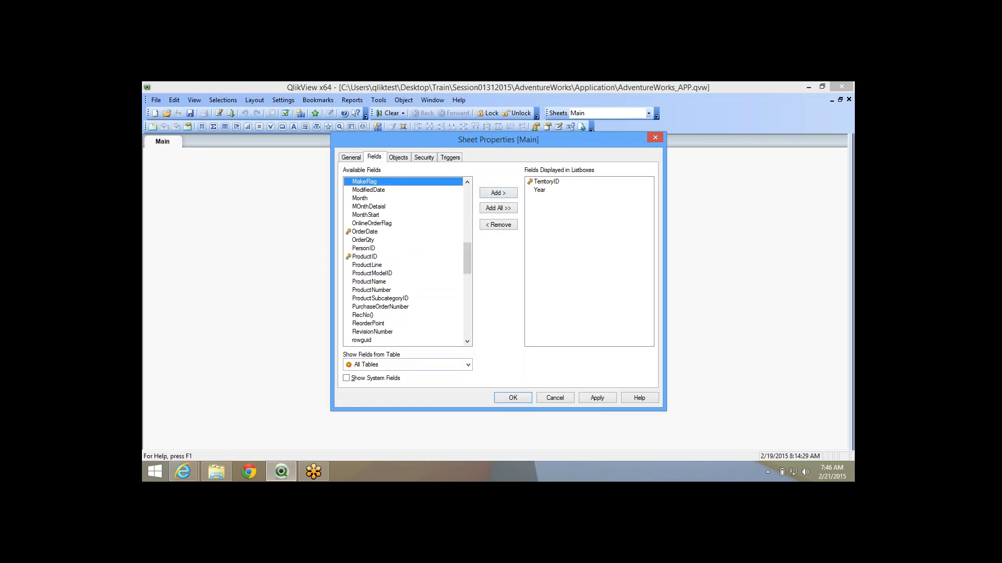
click(359, 198)
click(498, 193)
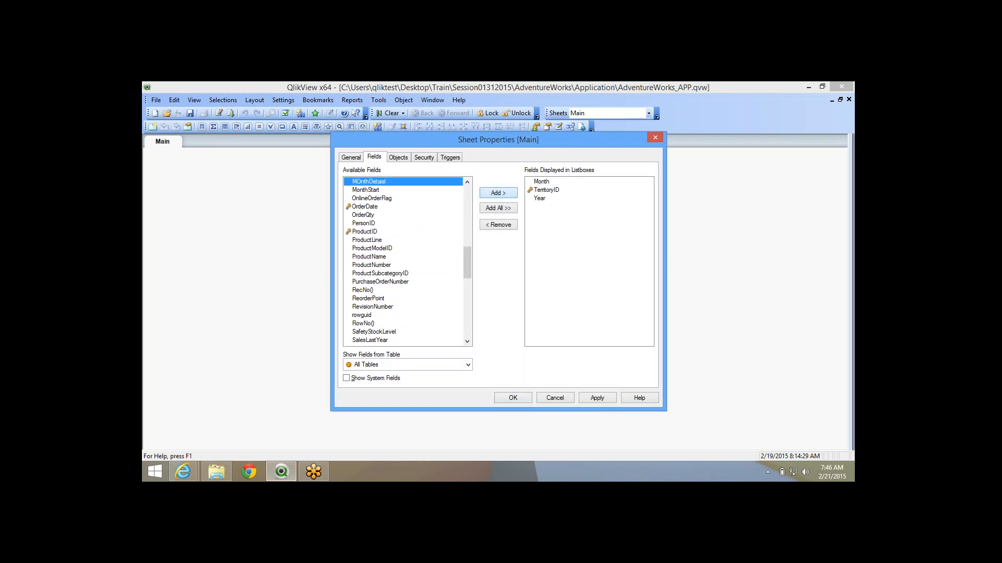
click(513, 398)
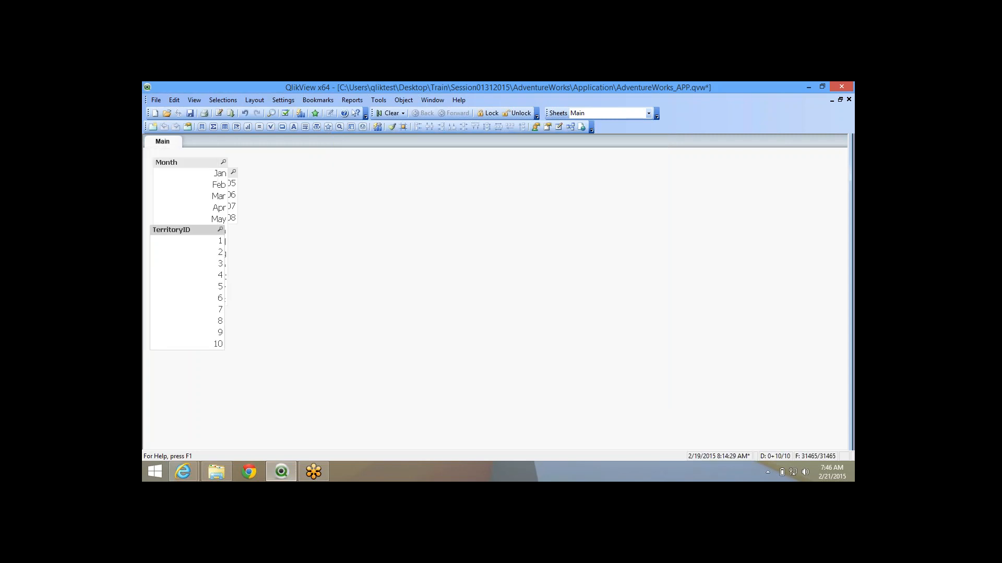
Arrange the Month and Year list boxes side by side above TerritoryID and disable Single Column for Year.
drag(185, 163, 430, 167)
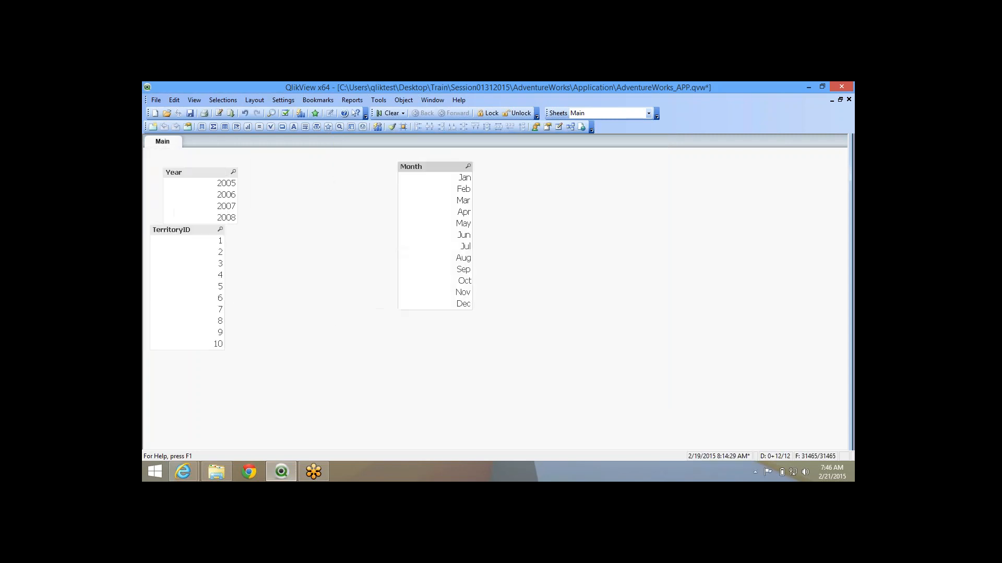
drag(177, 172, 260, 167)
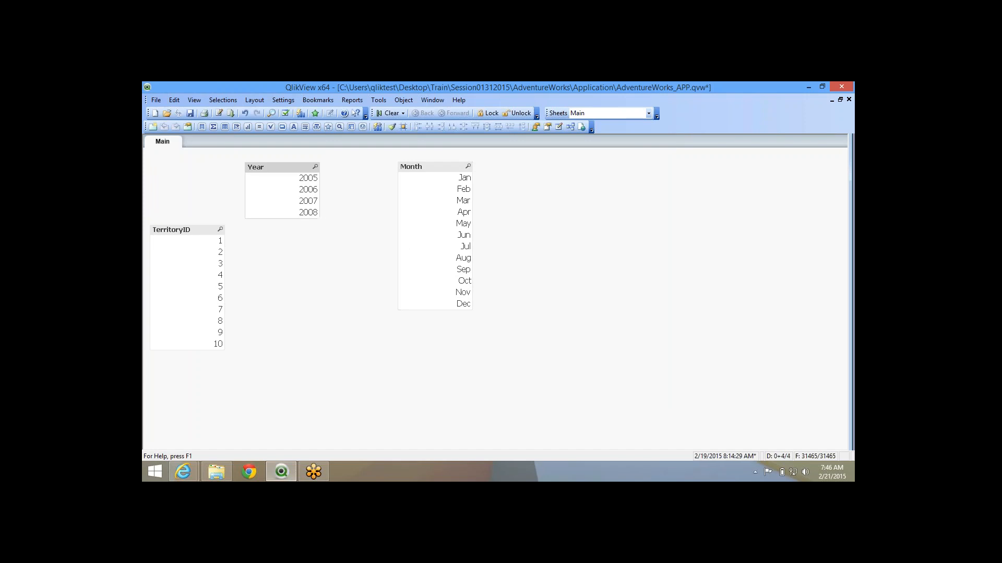
right_click(284, 172)
click(318, 177)
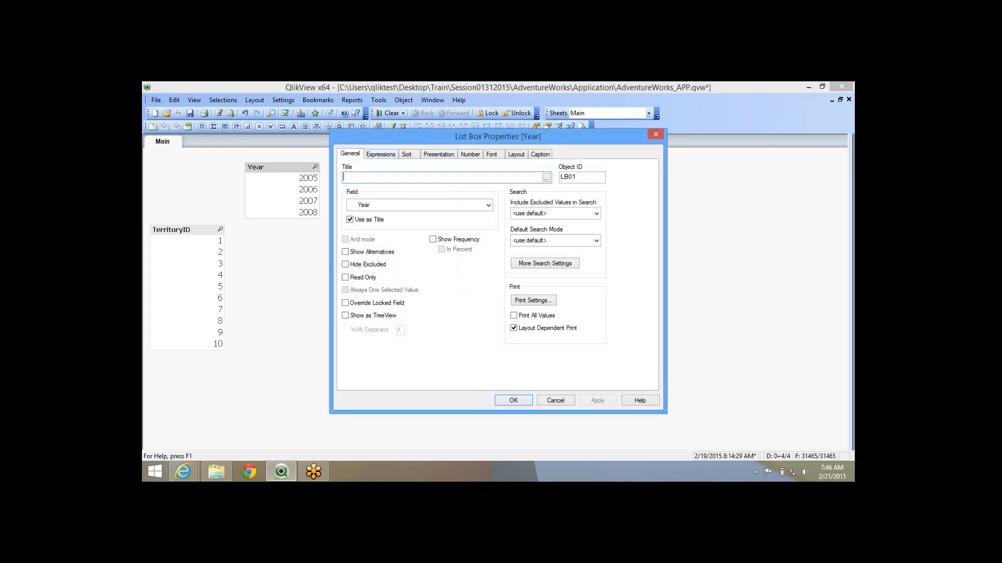
click(439, 155)
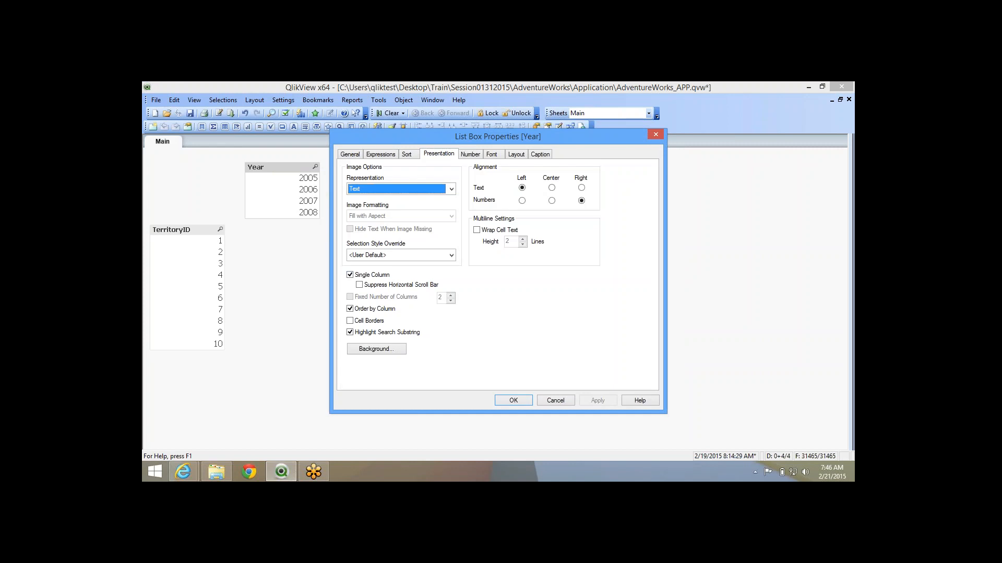
click(350, 275)
click(514, 401)
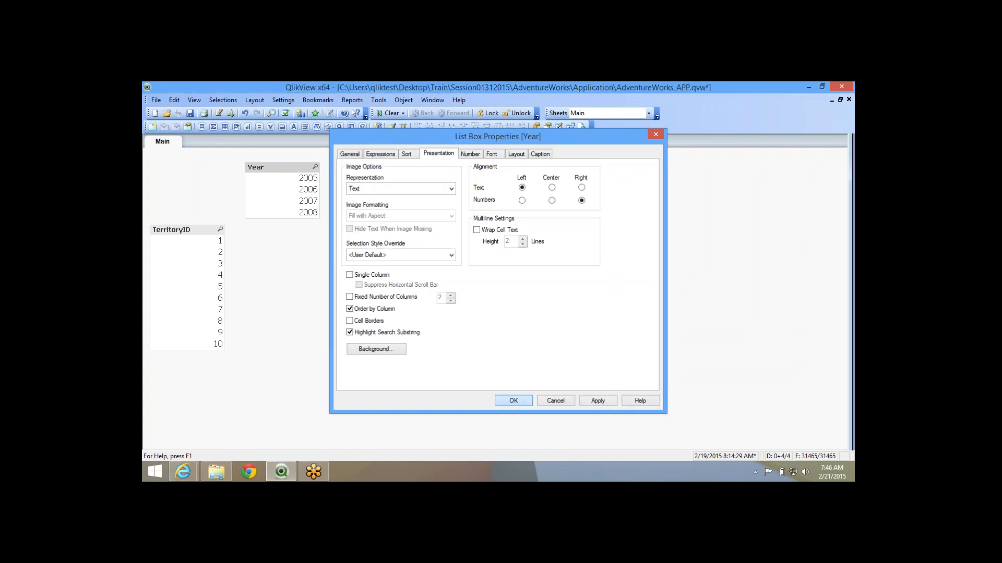
Disable the Single Column option for the Month list box.
right_click(411, 170)
click(438, 177)
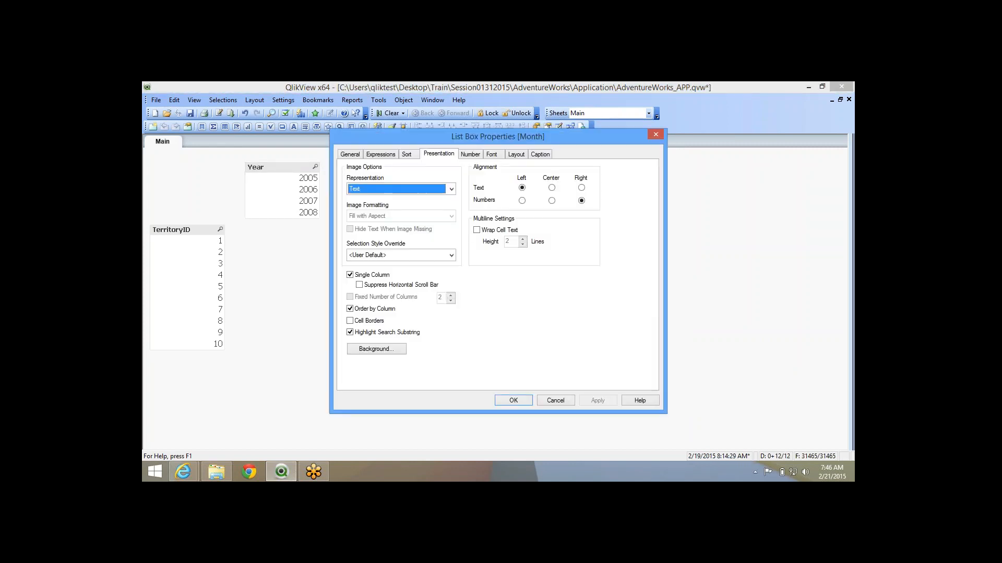
click(350, 275)
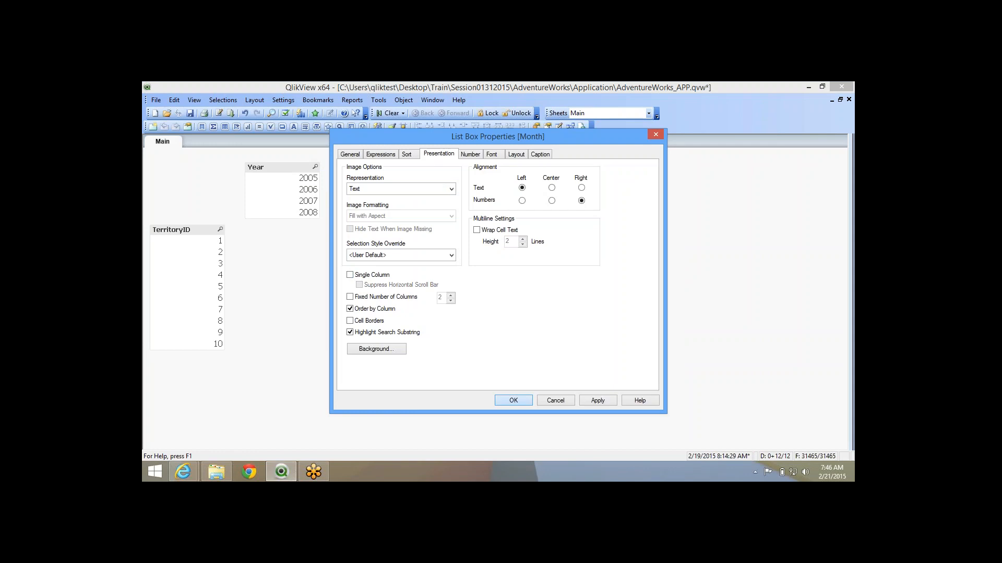
click(514, 400)
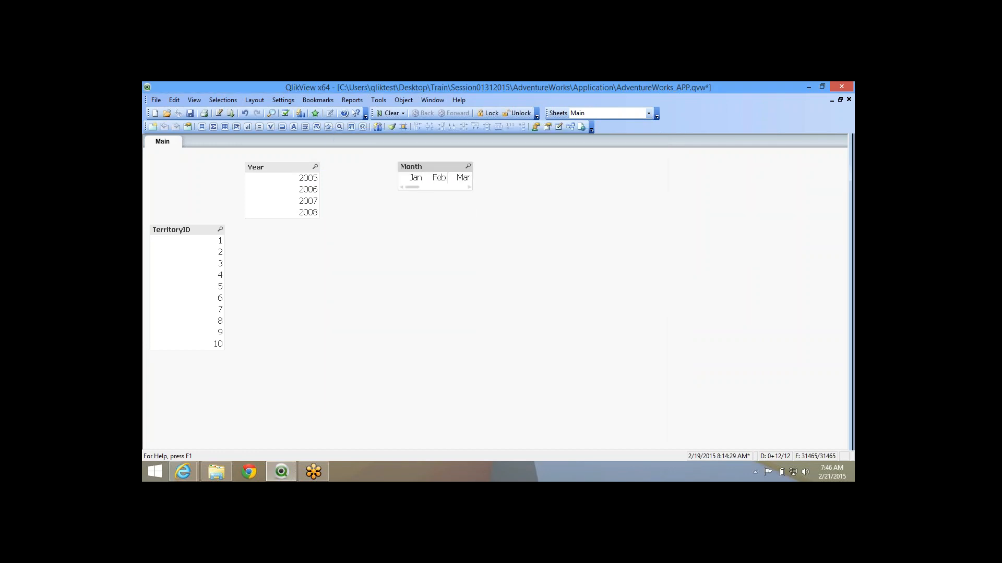
Widen the Month and Year list boxes until all their values fit in a single row each.
drag(472, 178, 586, 178)
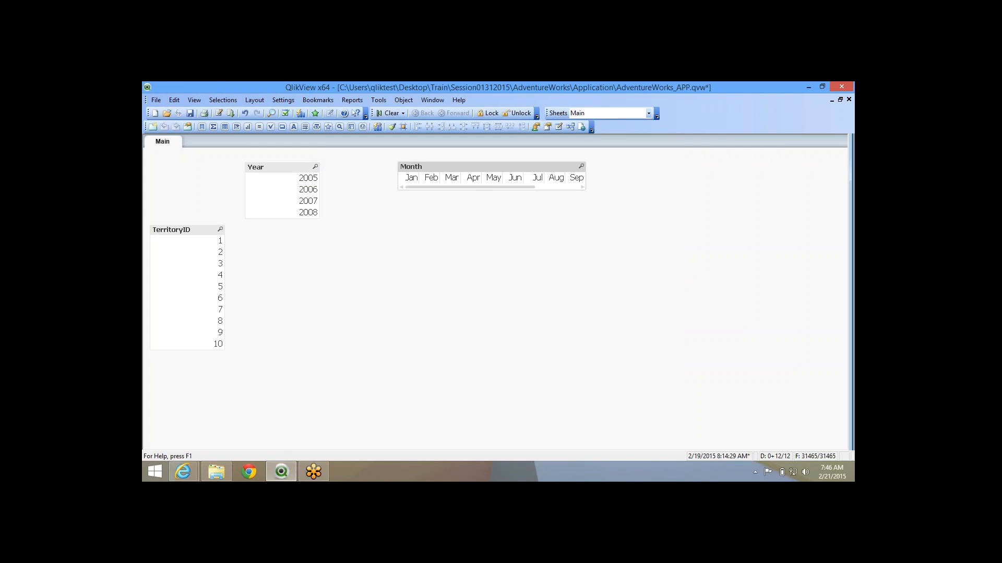
drag(586, 178, 635, 178)
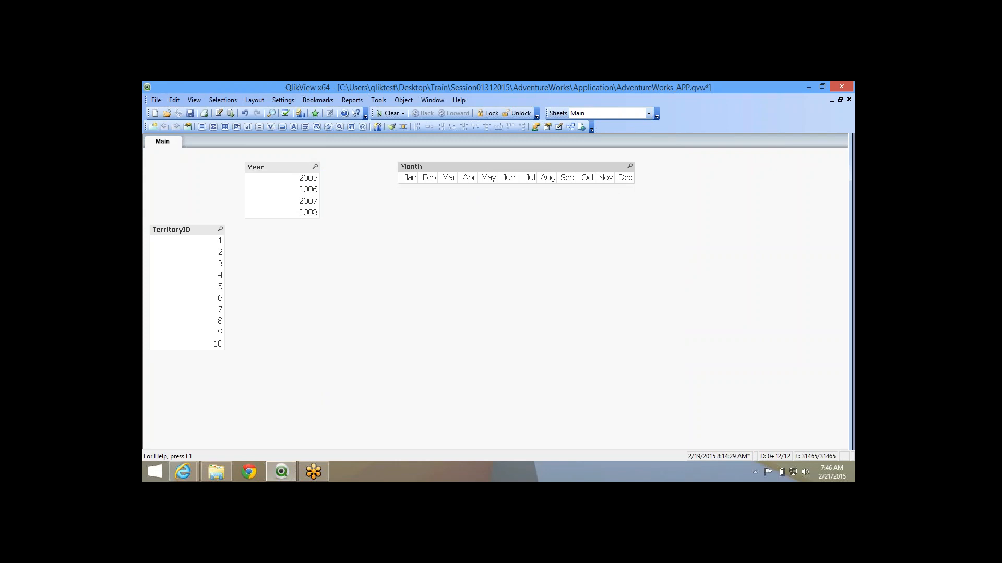
click(527, 256)
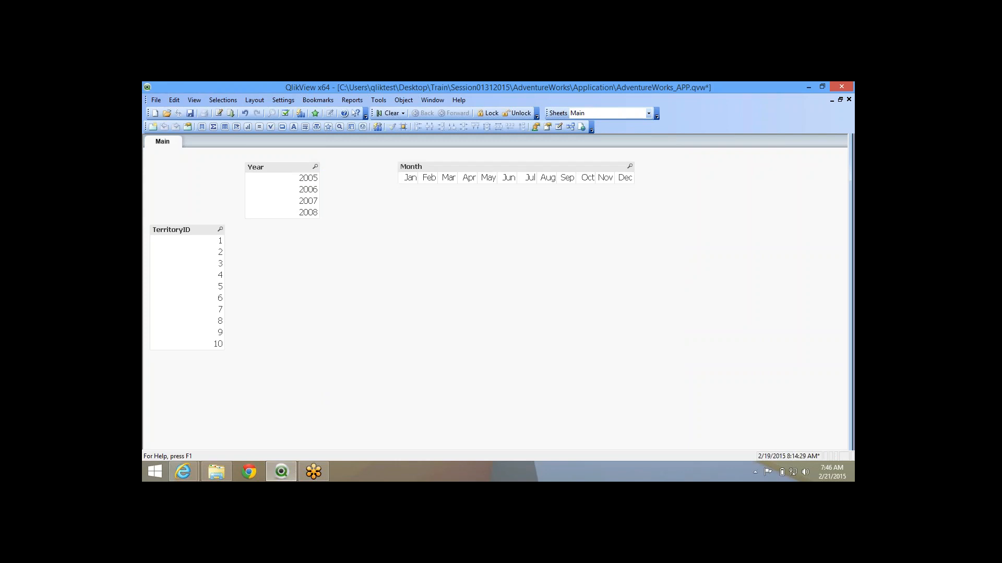
drag(320, 191, 388, 178)
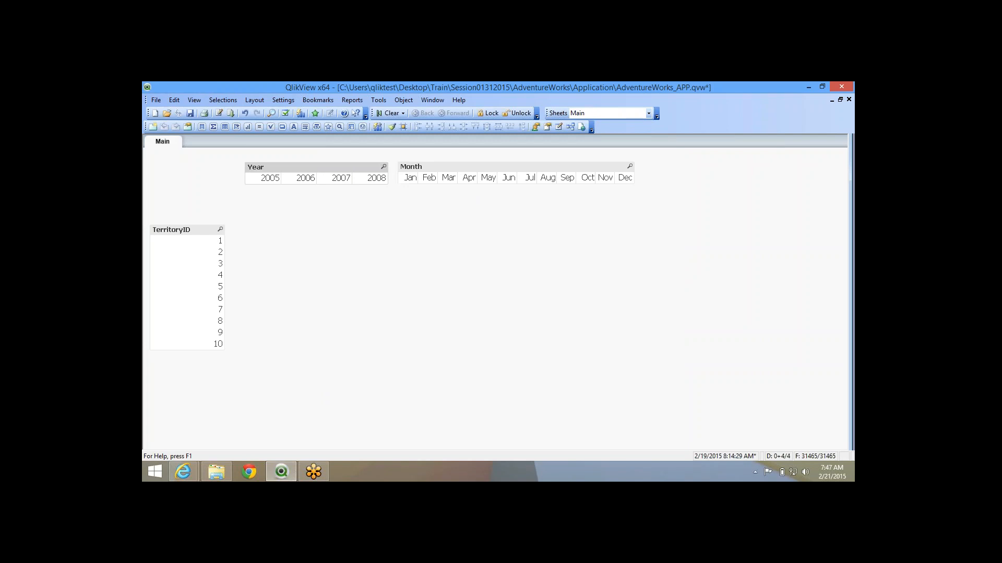
Move the TerritoryID list box slightly upward and set its font size to 10.
drag(177, 229, 180, 214)
right_click(179, 215)
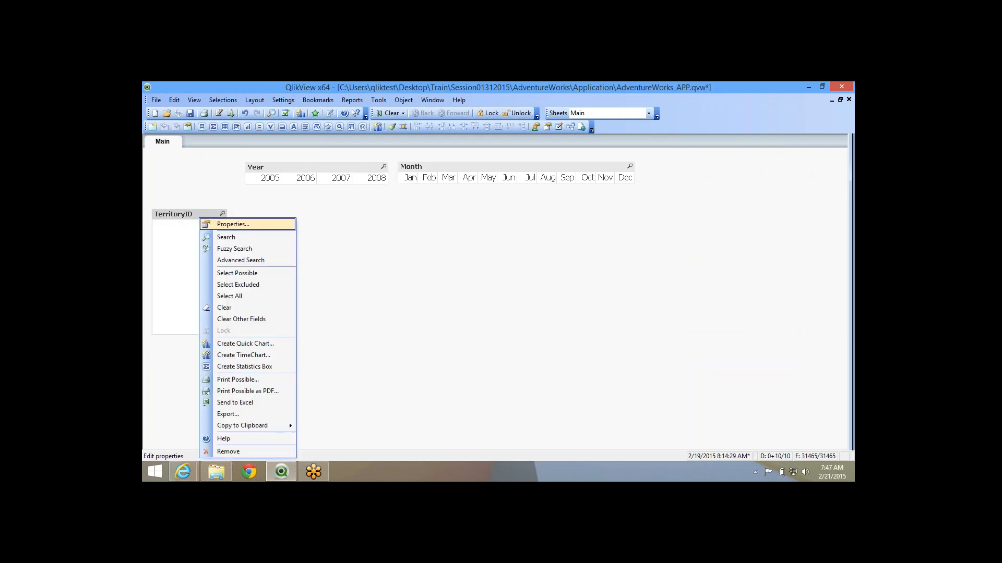
click(211, 221)
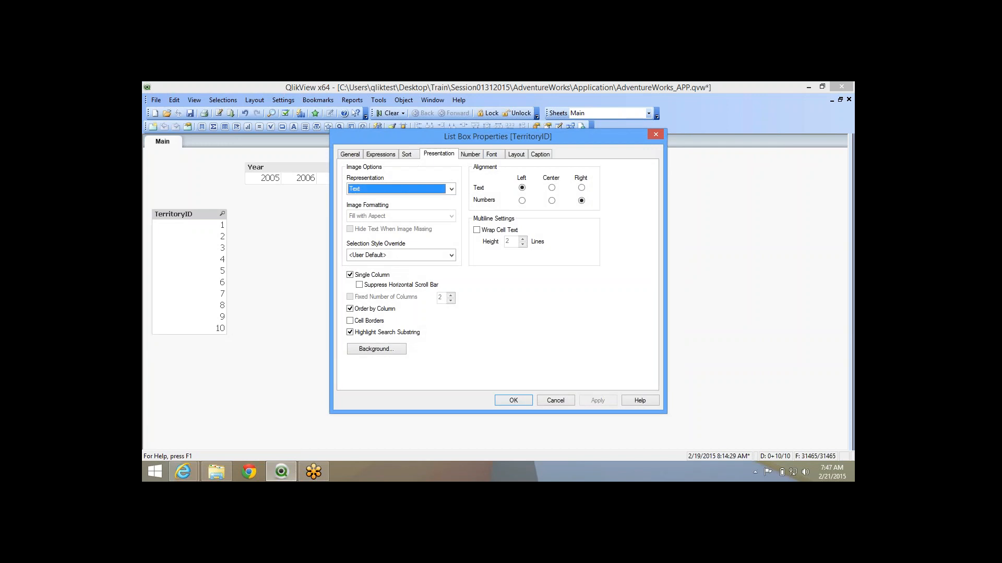
click(470, 154)
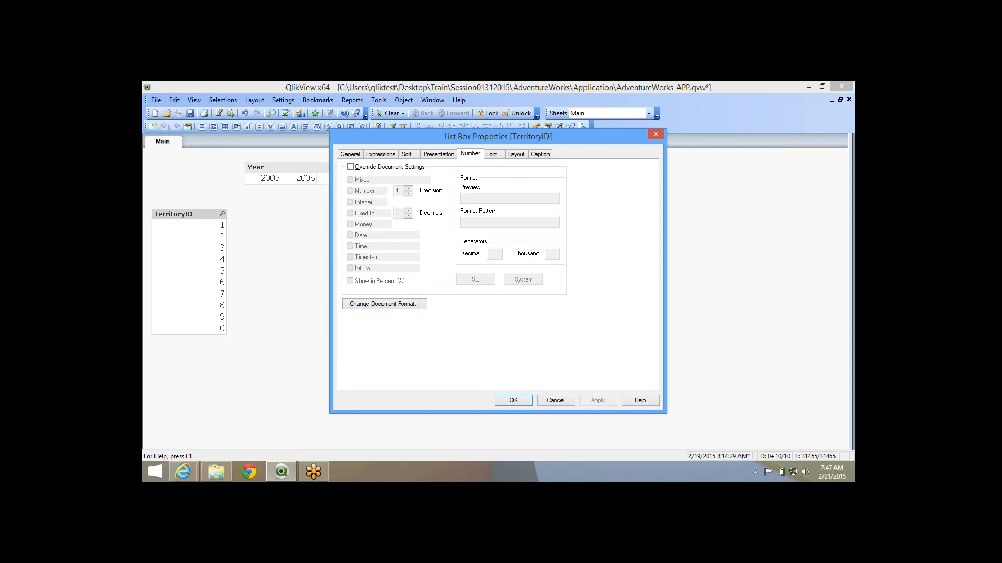
click(492, 155)
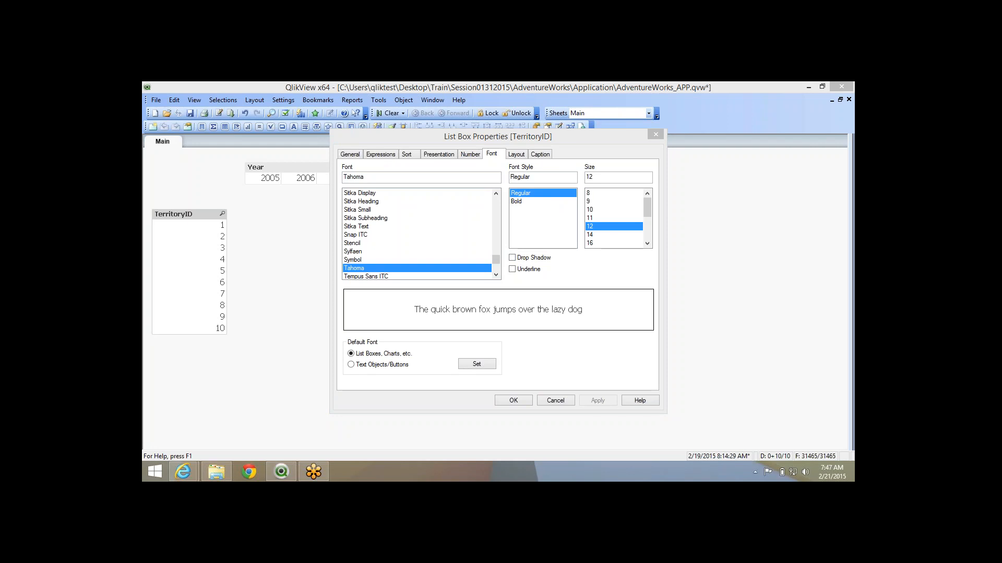
click(396, 260)
click(386, 268)
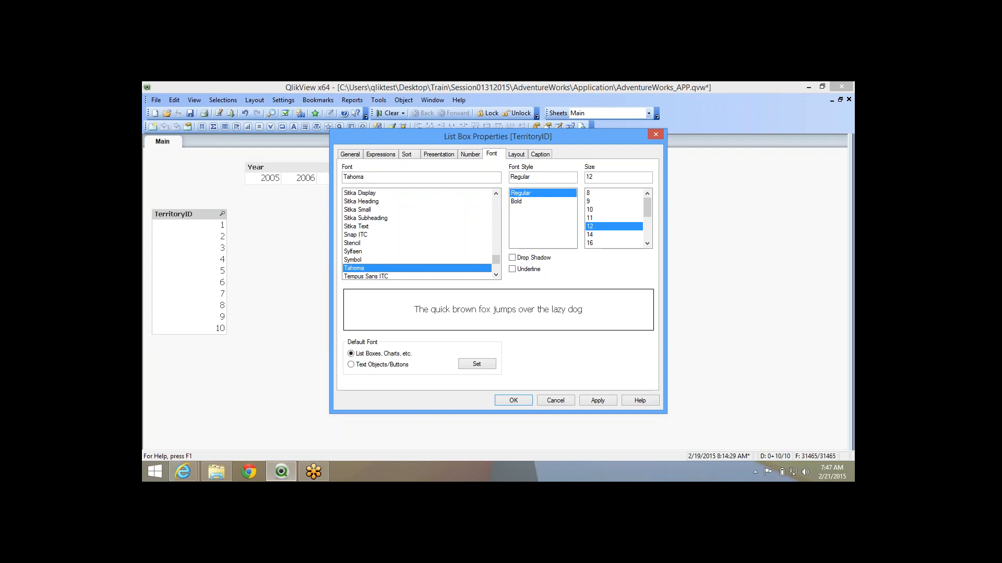
click(614, 218)
click(614, 209)
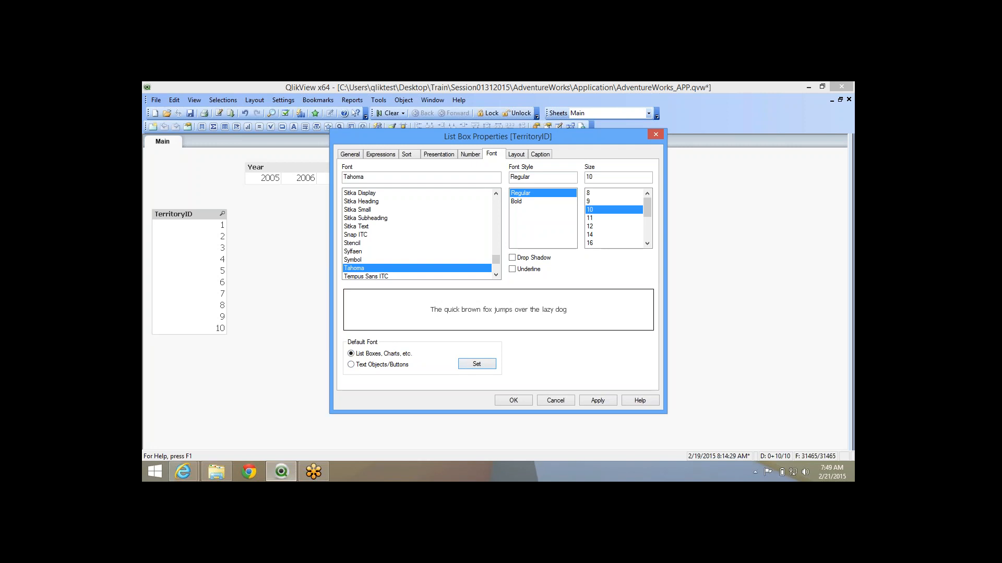
Change the TerritoryID list box font to Stencil and make it the default for list boxes and charts.
click(366, 276)
click(360, 243)
click(360, 235)
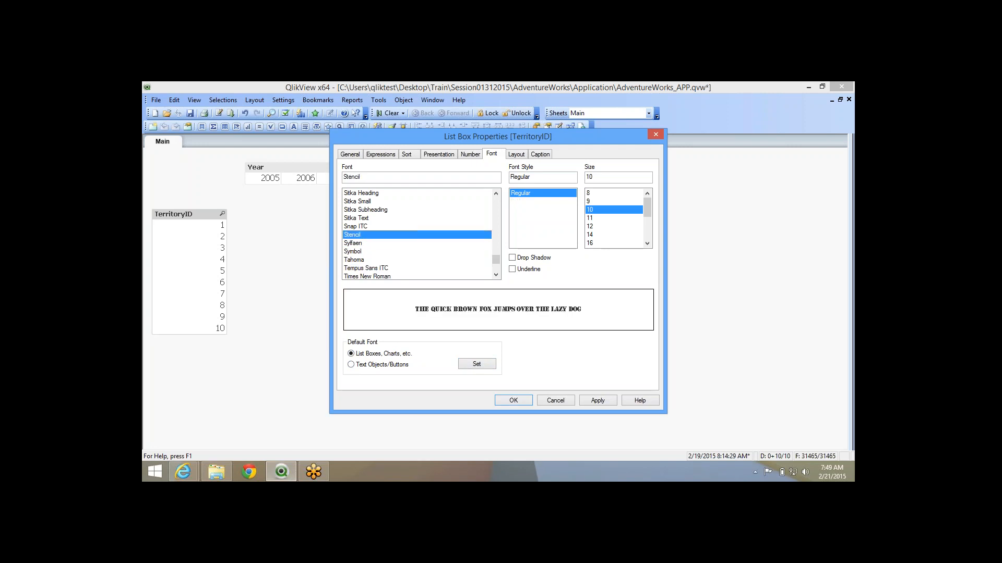
click(477, 364)
click(598, 401)
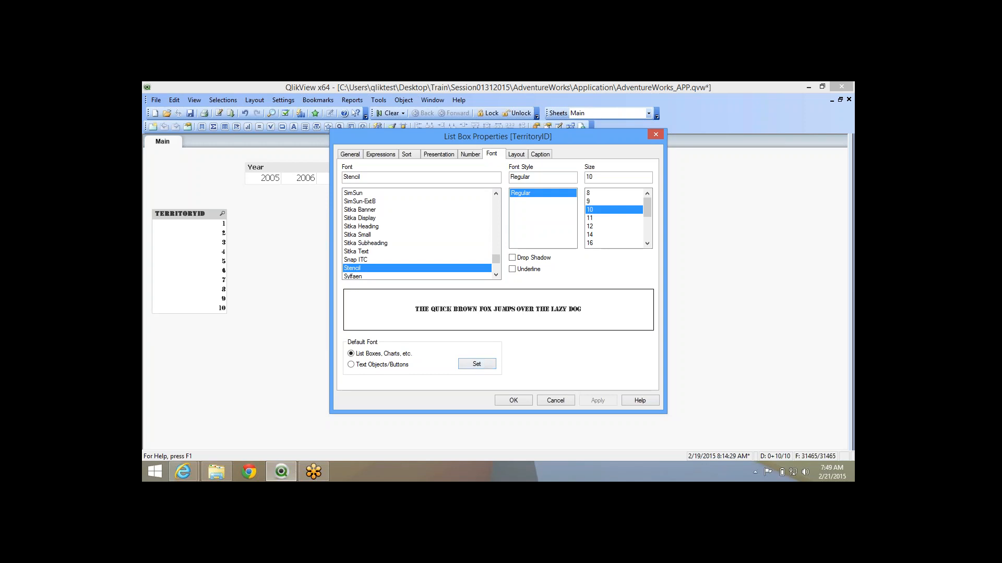
drag(497, 136, 527, 106)
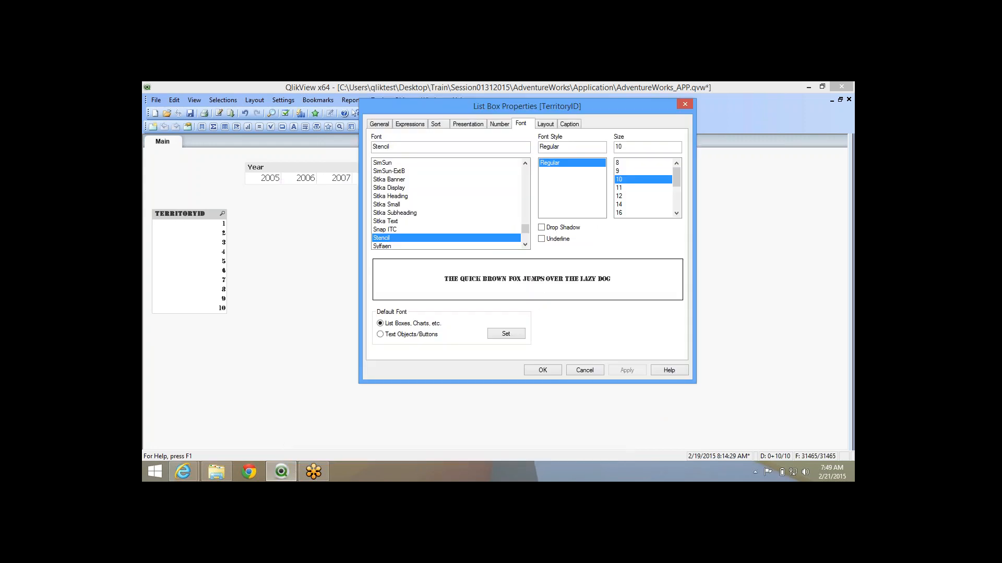
click(542, 371)
Add a list box for the Class field and place it beside TerritoryID, aligned with its caption.
right_click(289, 226)
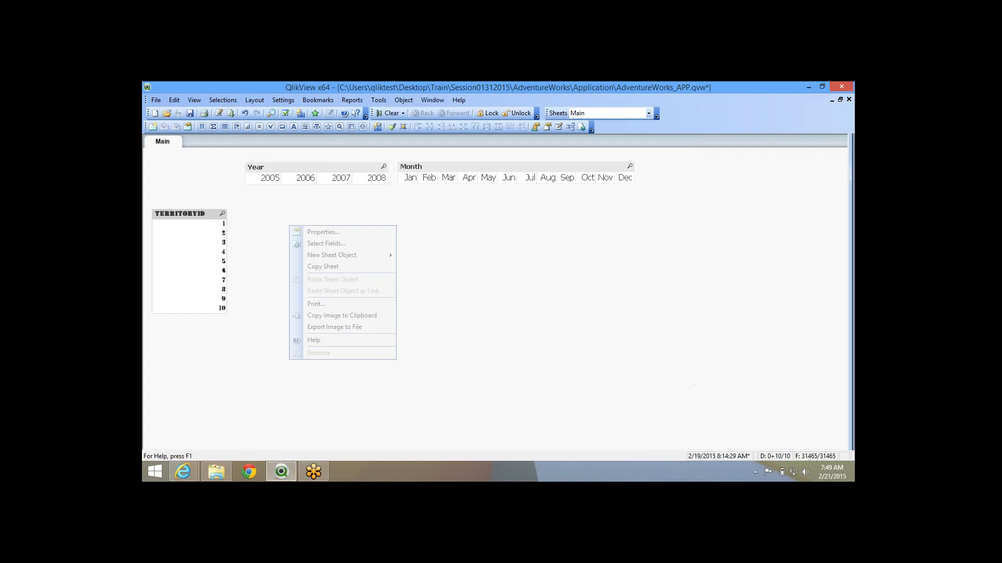
click(325, 243)
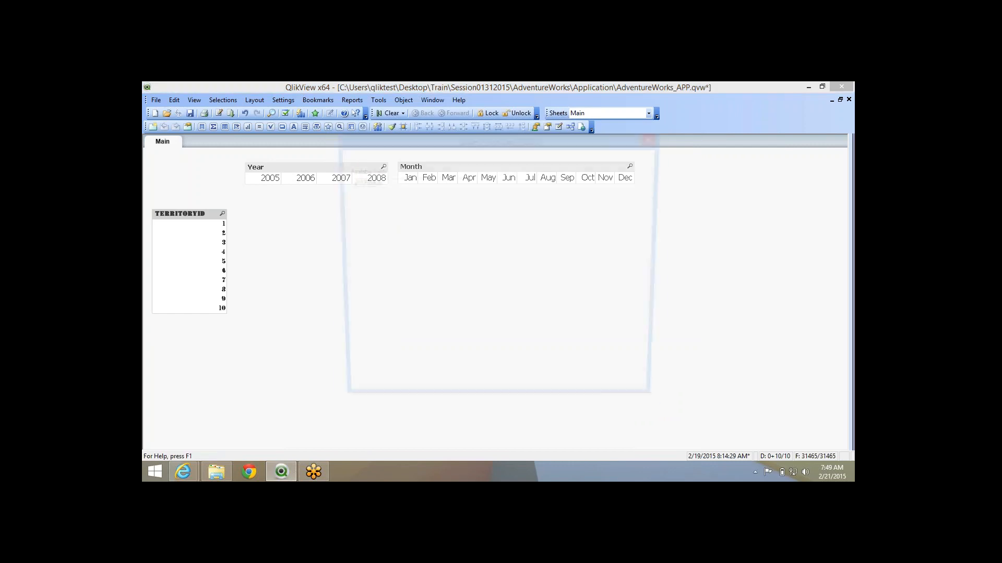
click(360, 231)
click(499, 193)
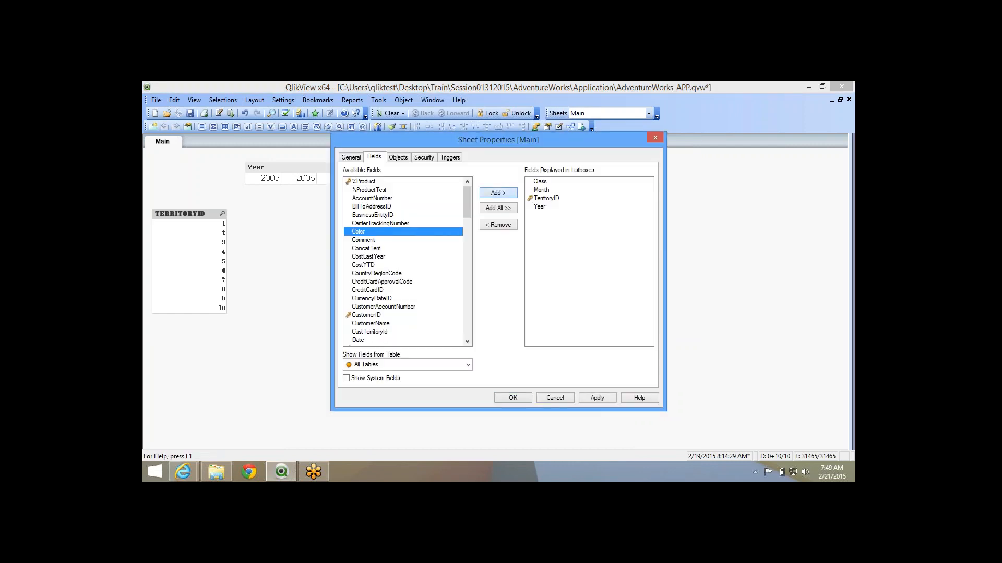
click(513, 398)
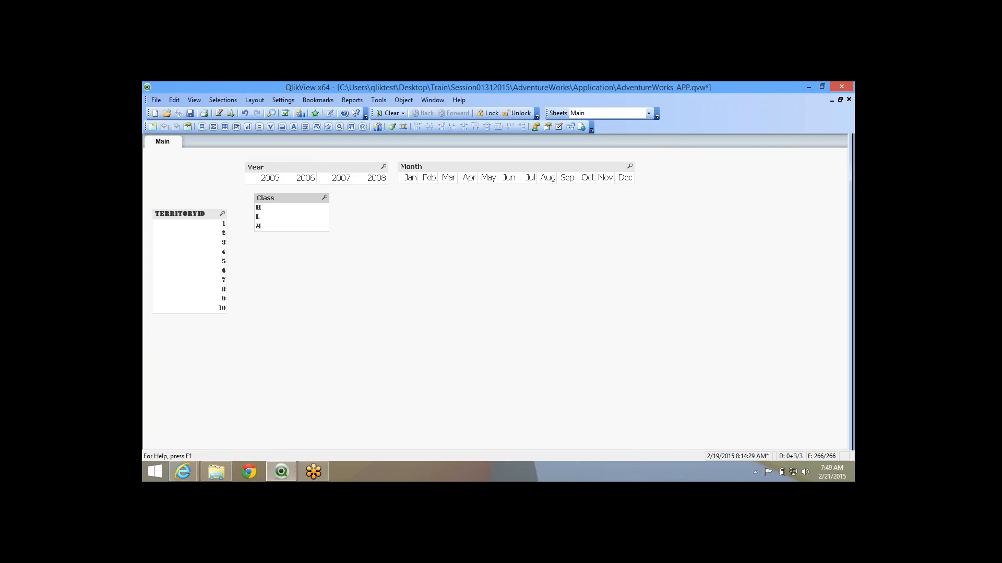
drag(257, 225, 246, 243)
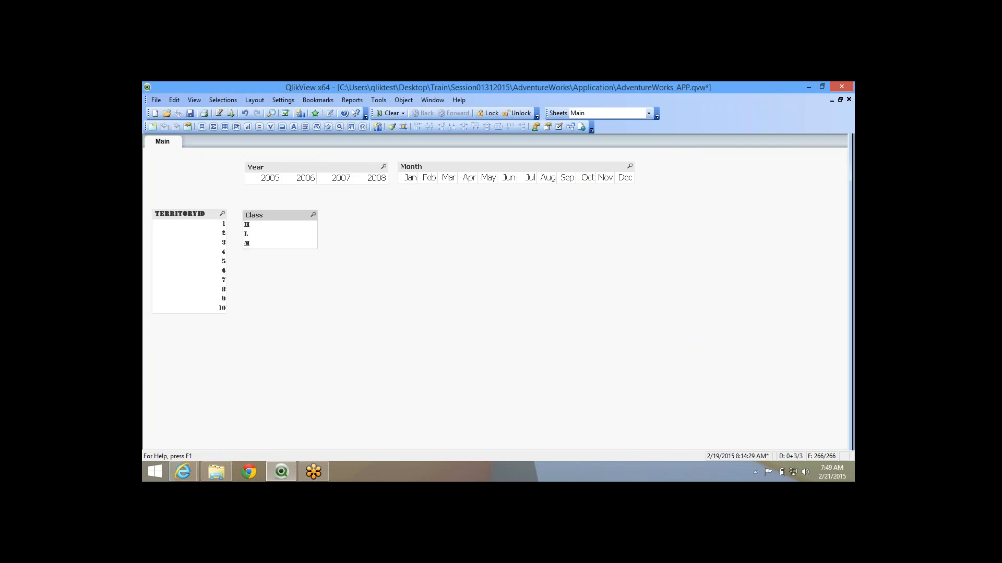
Review the font settings in the Class list box properties.
right_click(285, 216)
click(300, 221)
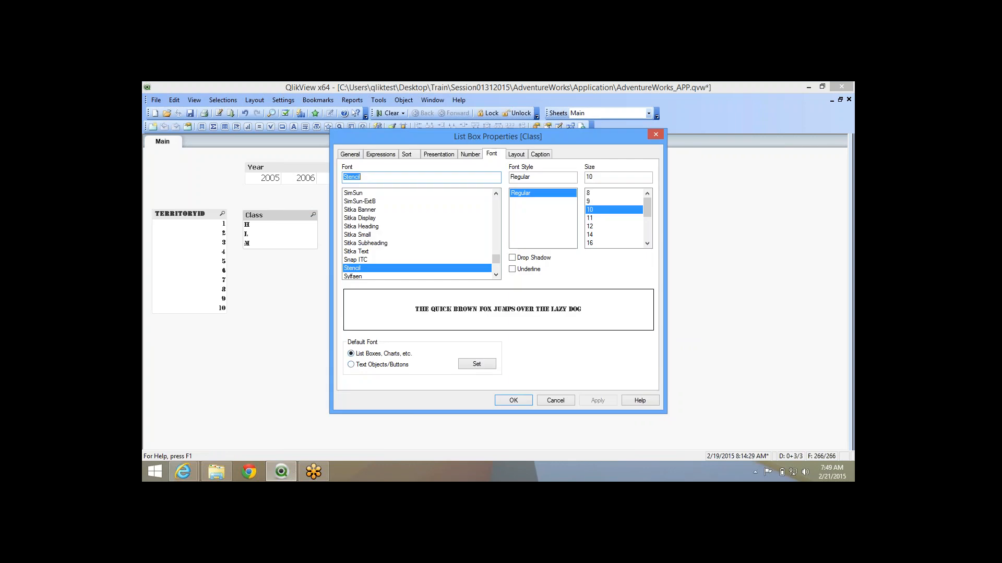
click(513, 400)
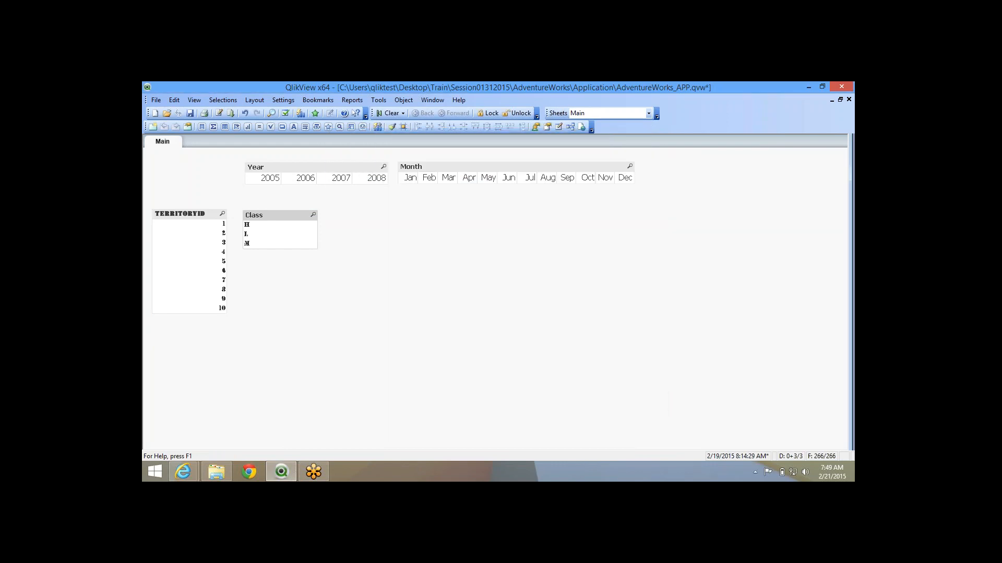
click(181, 214)
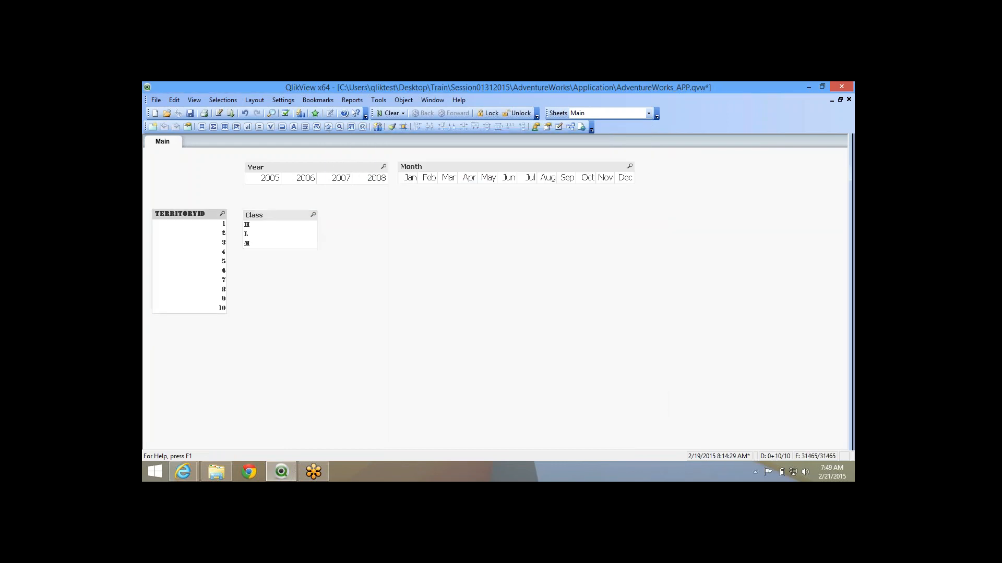
click(429, 178)
click(429, 178)
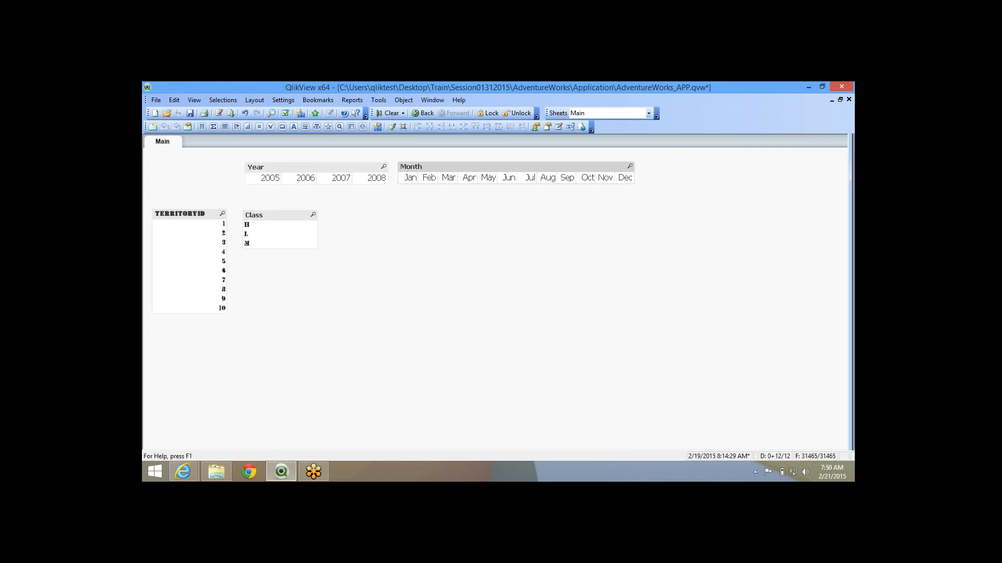
Copy the Year list box's formatting to the TerritoryID and Class list boxes with the Format Painter.
click(312, 167)
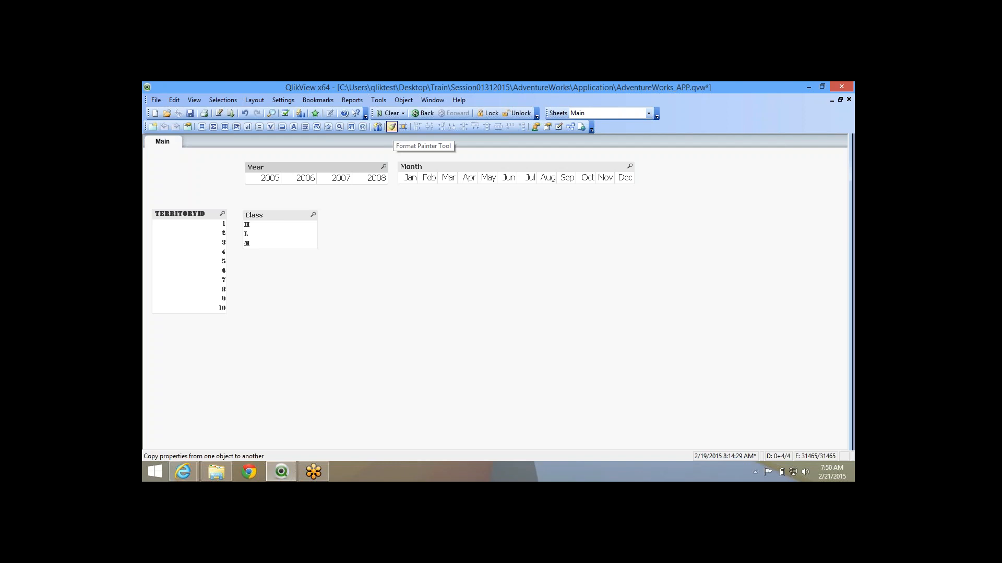
click(392, 127)
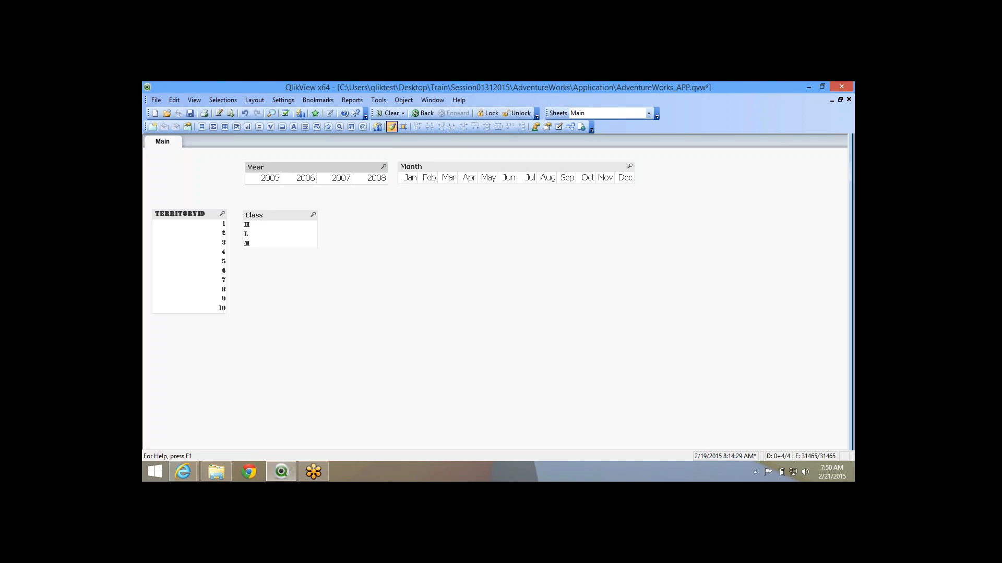
click(181, 213)
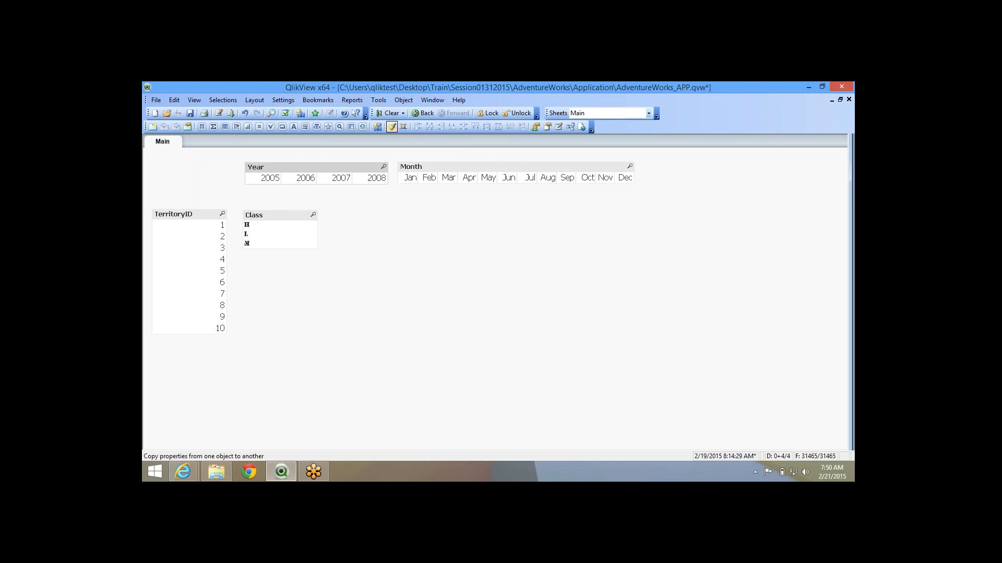
click(392, 126)
click(254, 215)
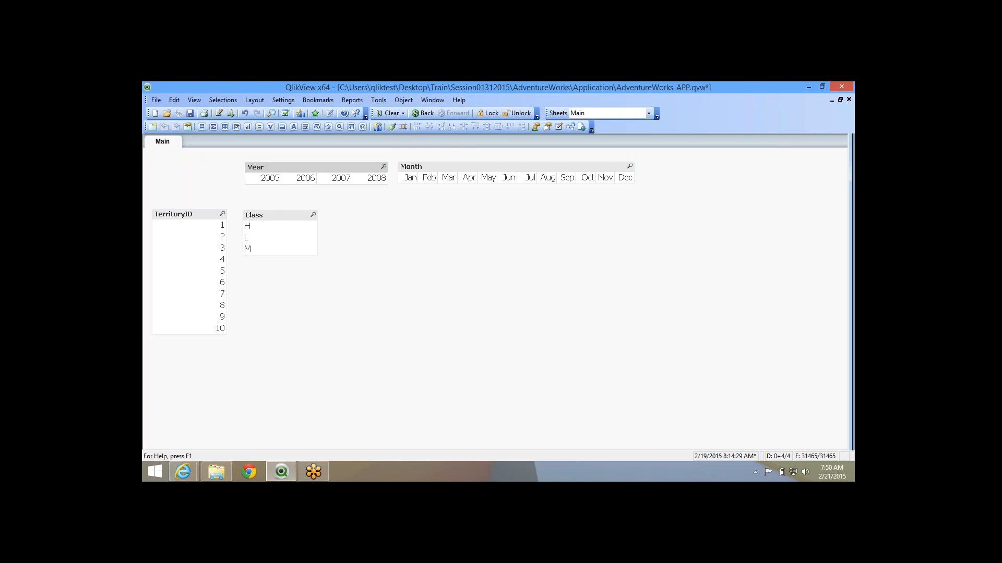
Examine the layout and font properties of the TerritoryID list box.
click(181, 214)
right_click(183, 215)
click(215, 223)
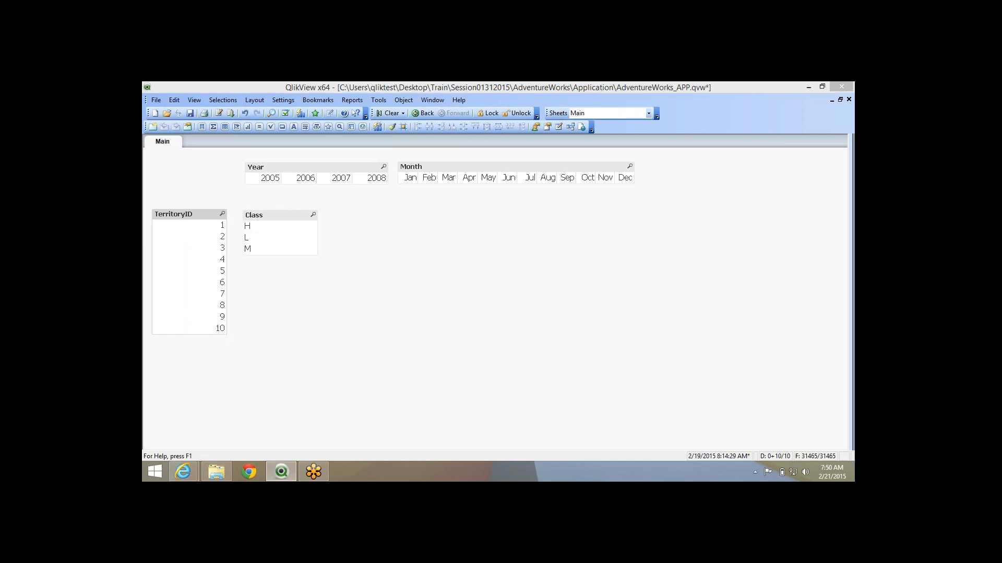
click(516, 154)
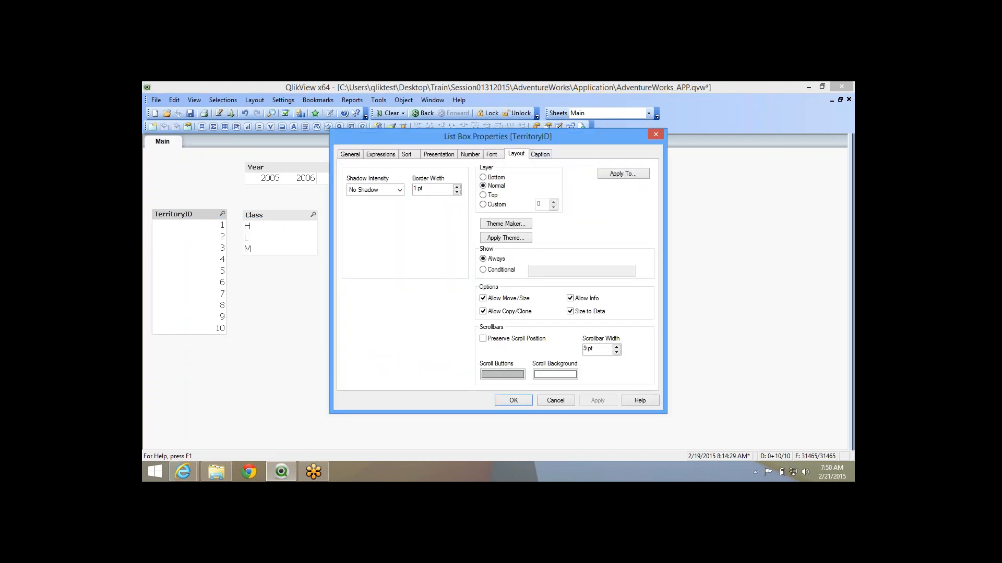
click(540, 155)
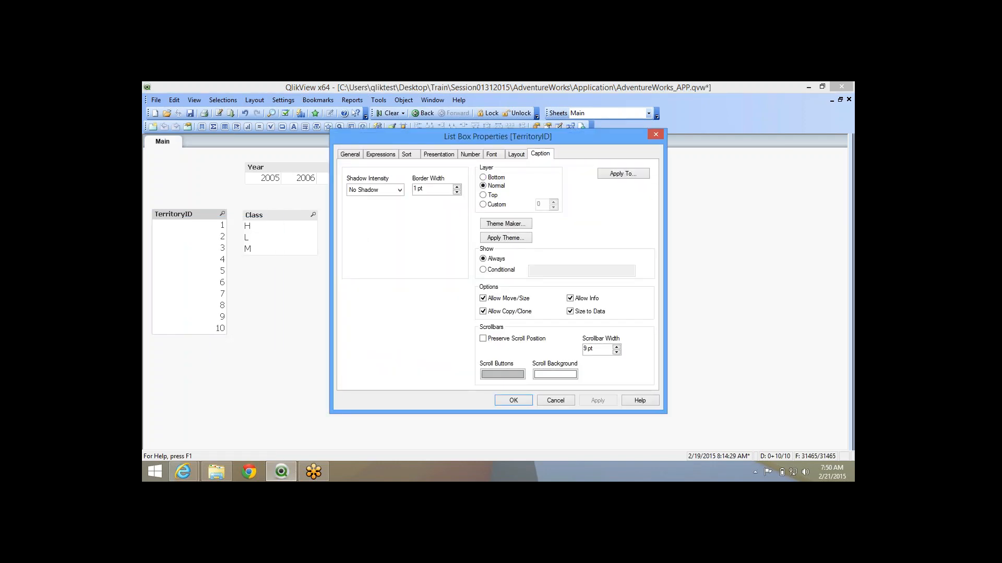
click(516, 153)
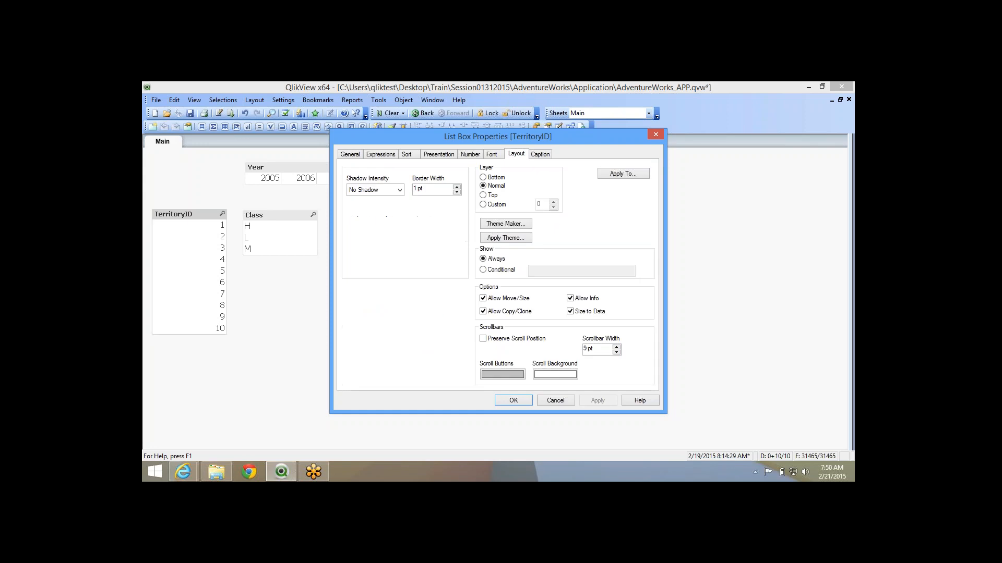
click(492, 154)
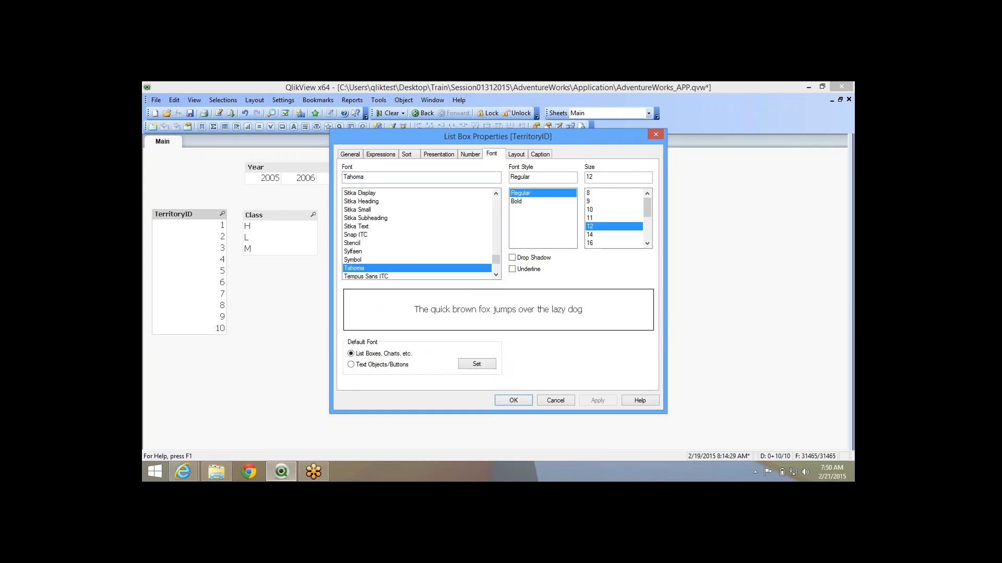
click(516, 155)
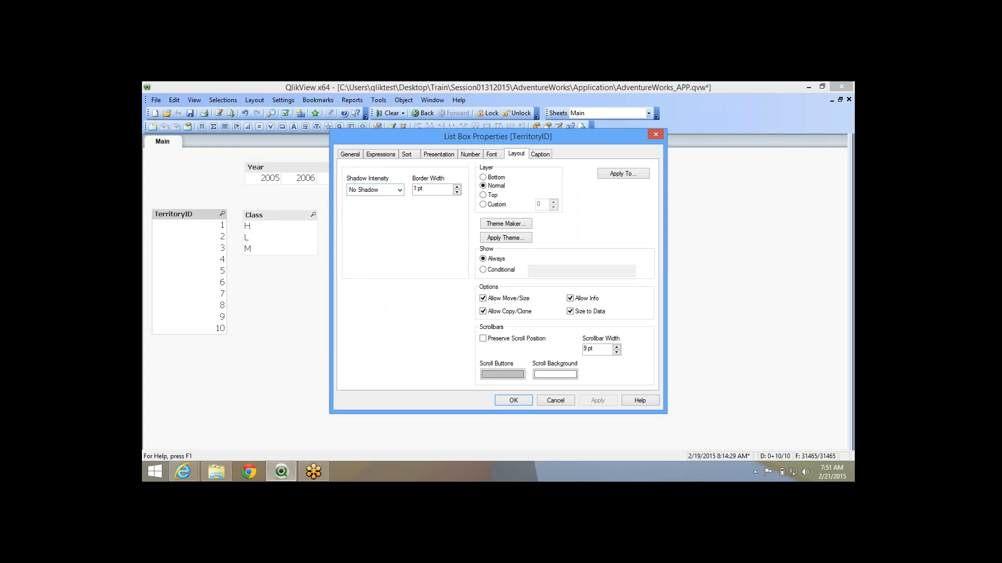
Apply a Medium shadow intensity and a 2 pt border width to the TerritoryID list box.
click(400, 189)
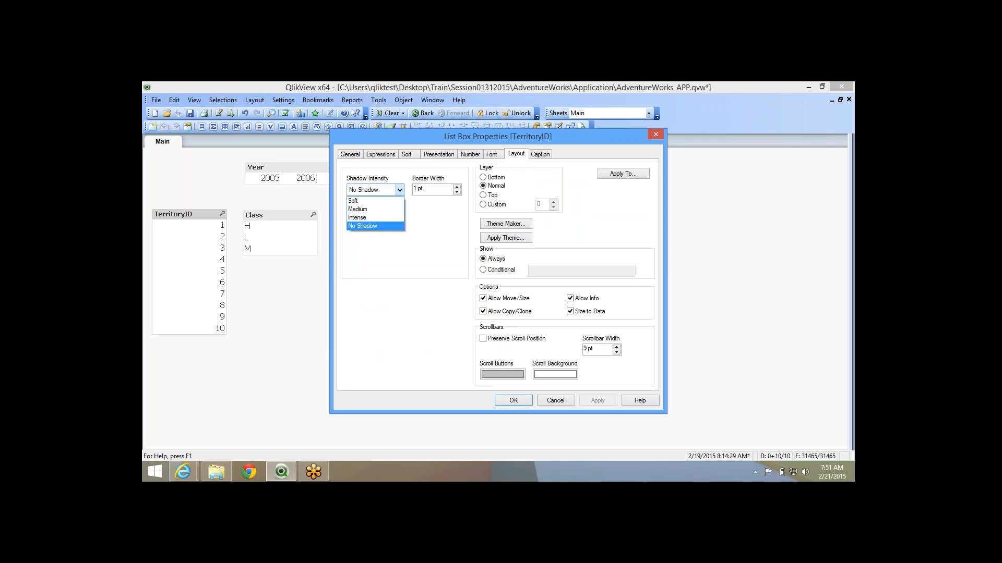
click(399, 190)
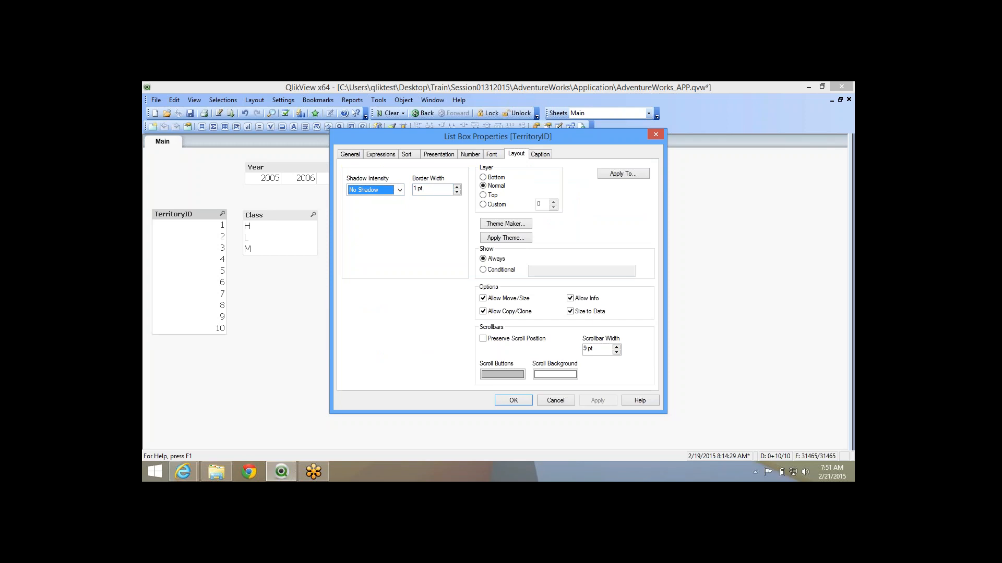
click(400, 190)
click(371, 209)
click(457, 186)
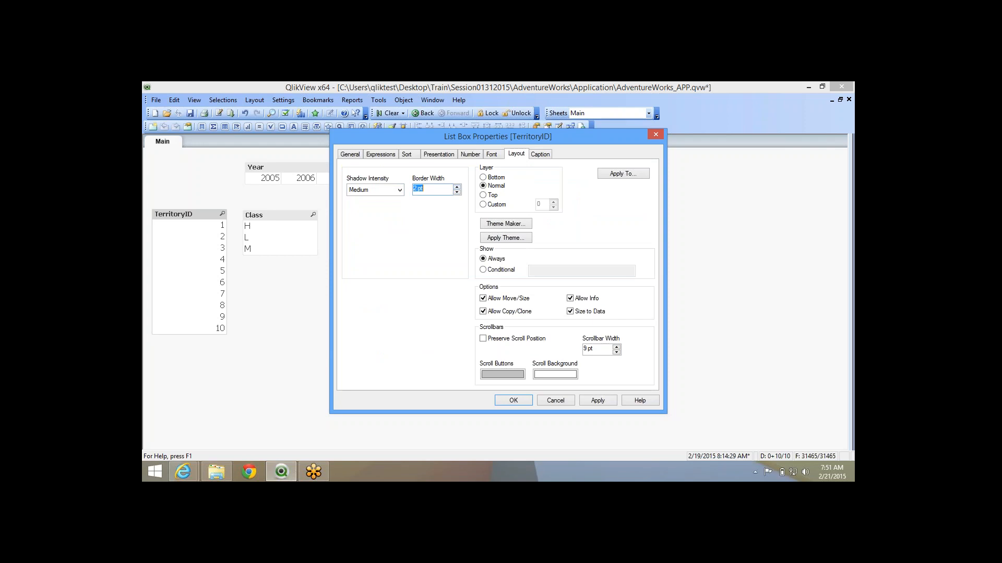
click(598, 400)
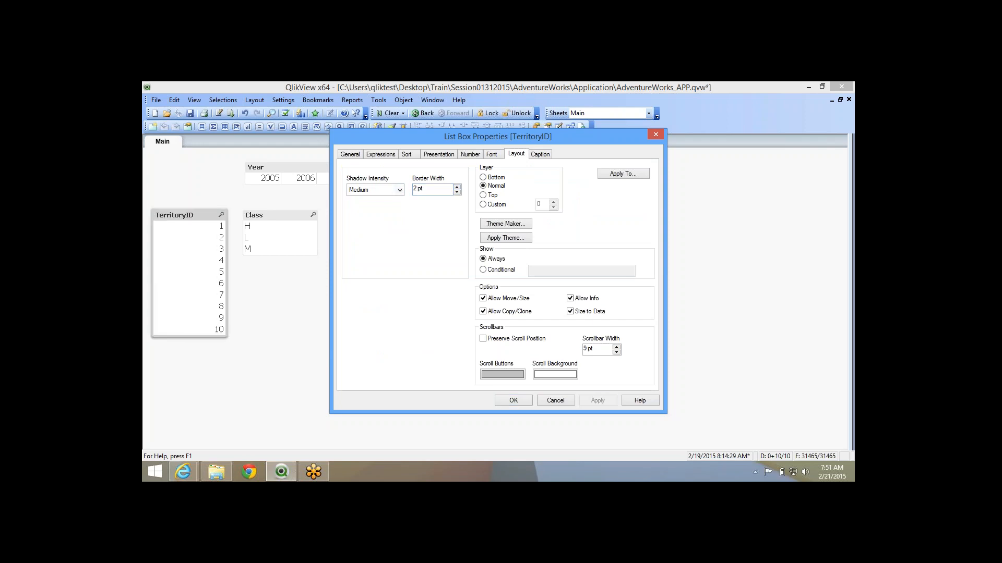
Change the TerritoryID list box's shadow intensity to Intense and its border width to 5 pt.
click(400, 190)
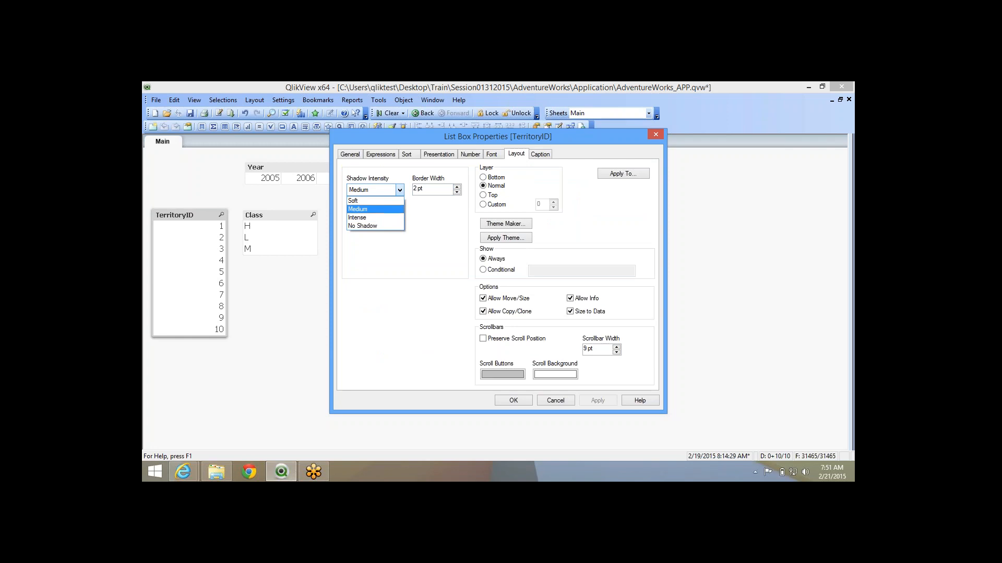
click(357, 218)
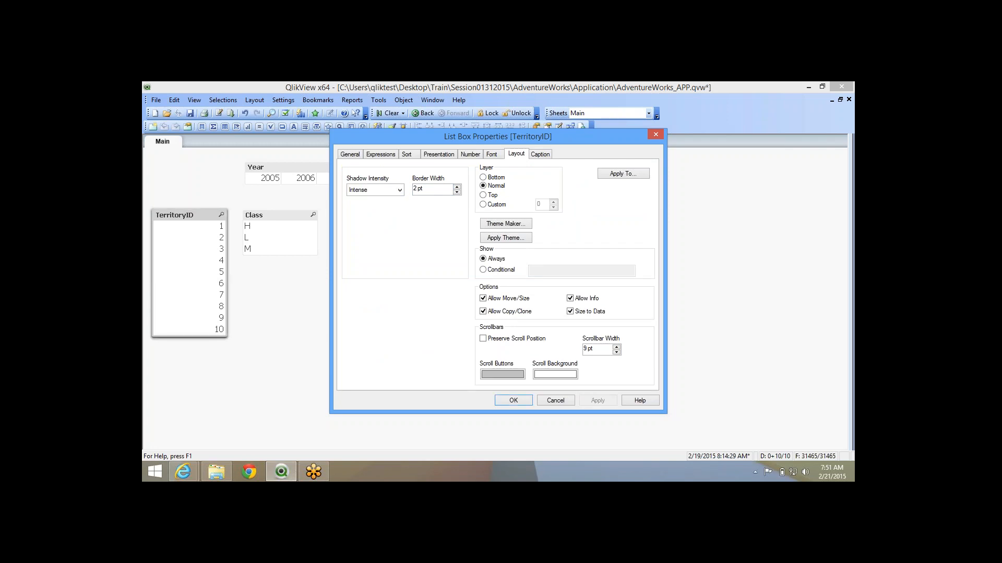
double_click(457, 187)
click(597, 401)
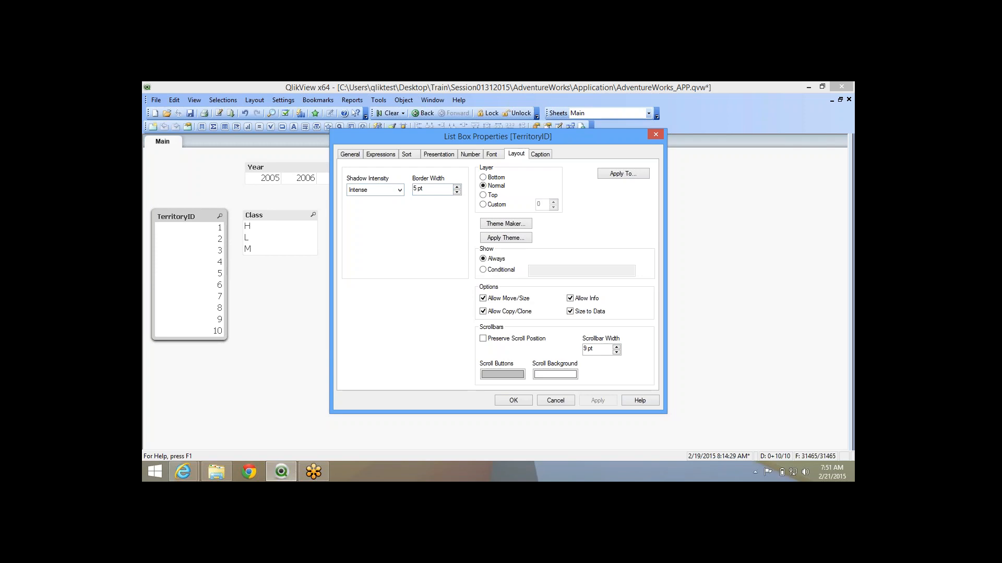
Reduce the TerritoryID list box's border width to 0 pt and apply it.
click(457, 193)
click(456, 192)
click(456, 193)
click(456, 192)
click(456, 192)
click(598, 400)
Set the TerritoryID list box to No Shadow with a 1 pt border width, and close its properties.
click(400, 190)
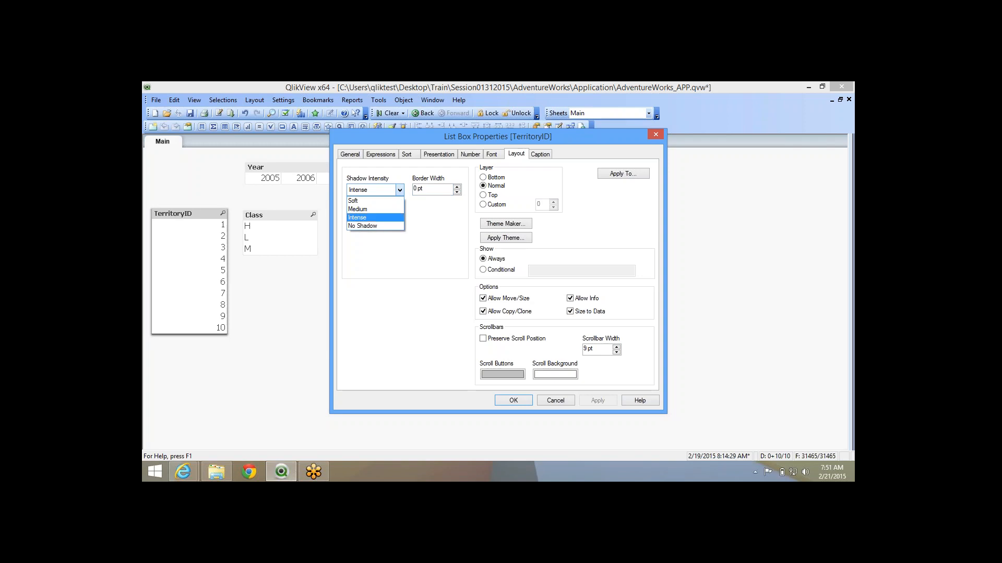
click(364, 226)
click(598, 401)
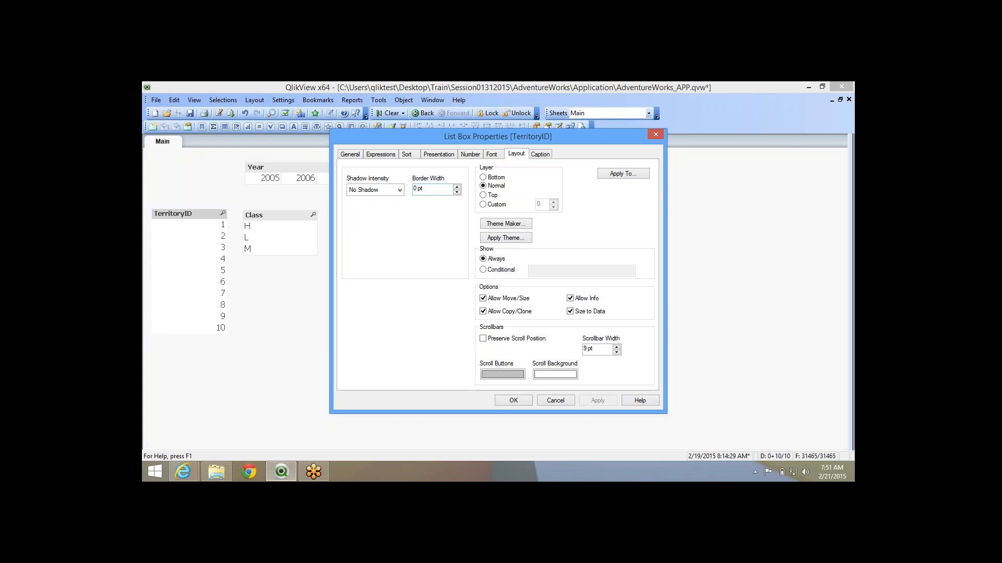
click(457, 187)
click(598, 401)
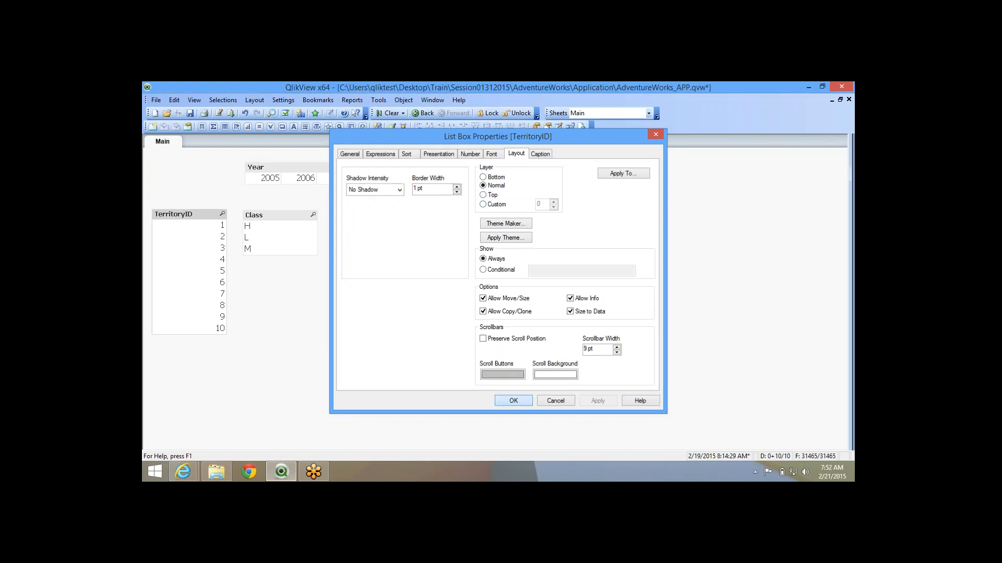
click(655, 135)
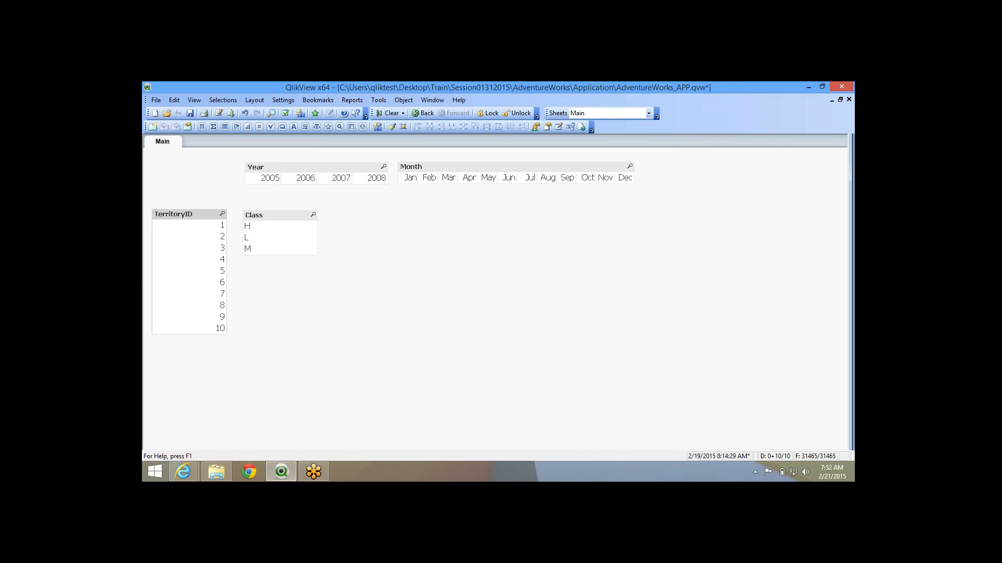
Move the Class, Year and Month list boxes so that they overlap the TerritoryID list box.
drag(277, 214, 188, 227)
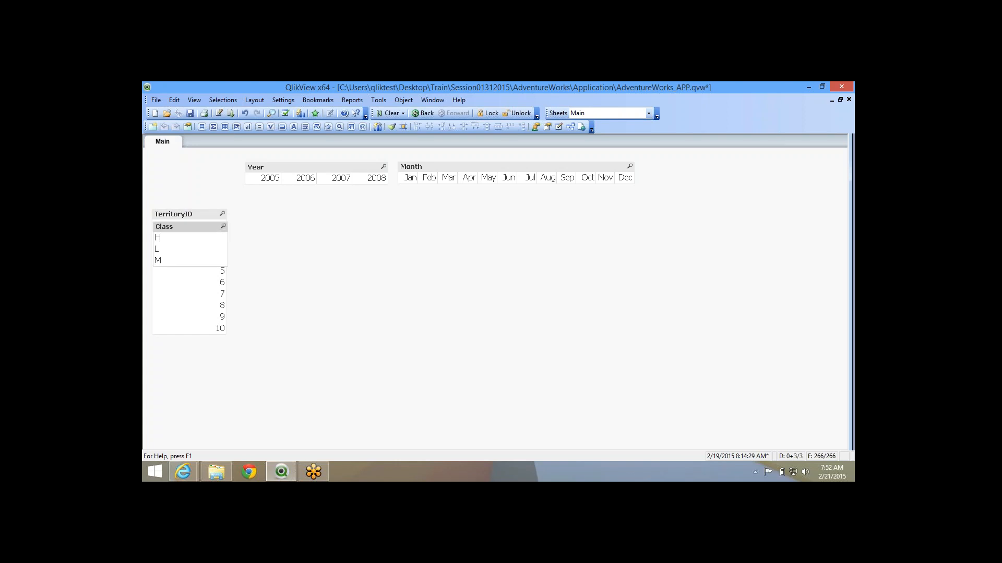
drag(271, 167, 177, 287)
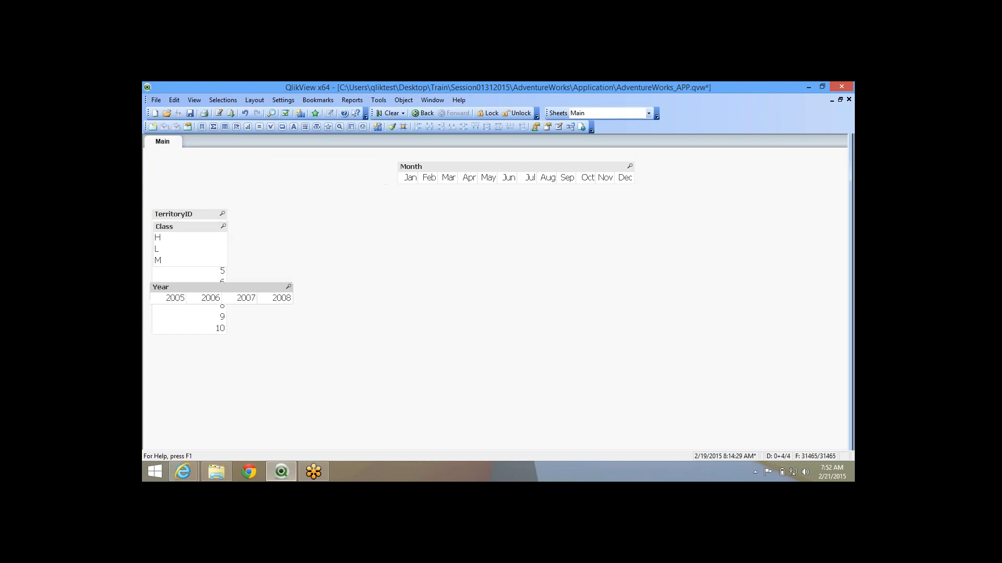
drag(444, 166, 238, 291)
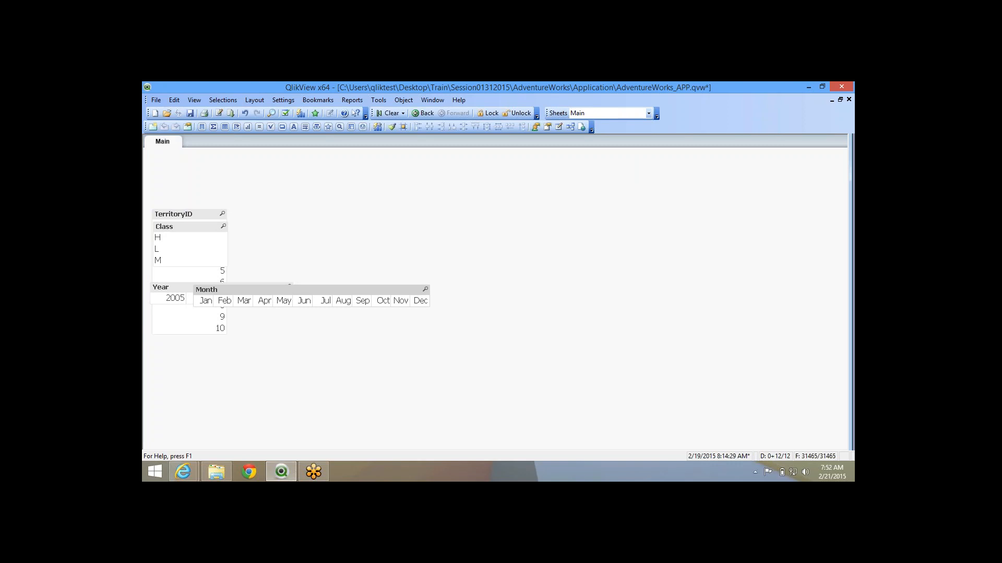
drag(187, 227, 202, 228)
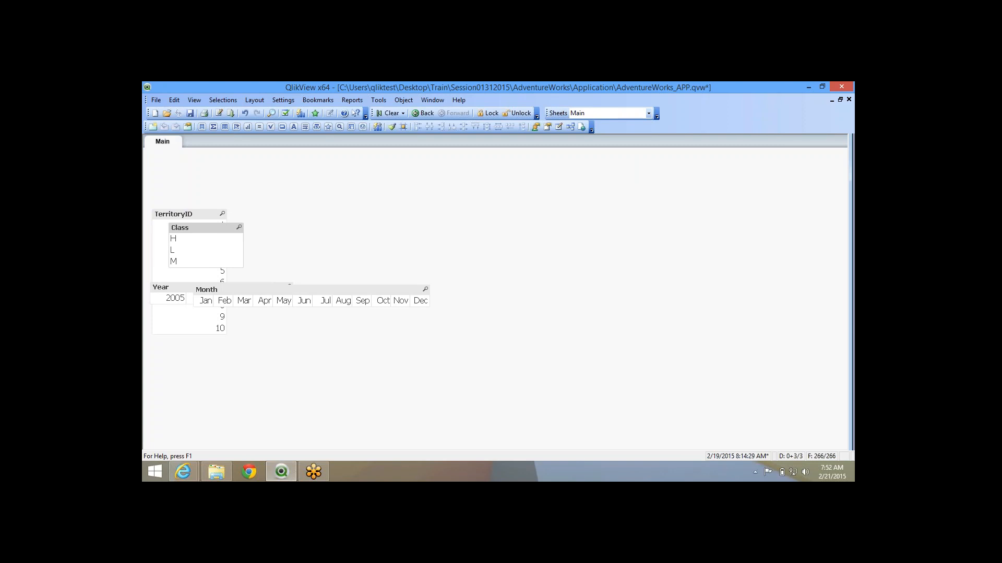
Add an empty text object, enlarge it into a background behind all the list boxes, and bring the Class list box to the front.
right_click(439, 191)
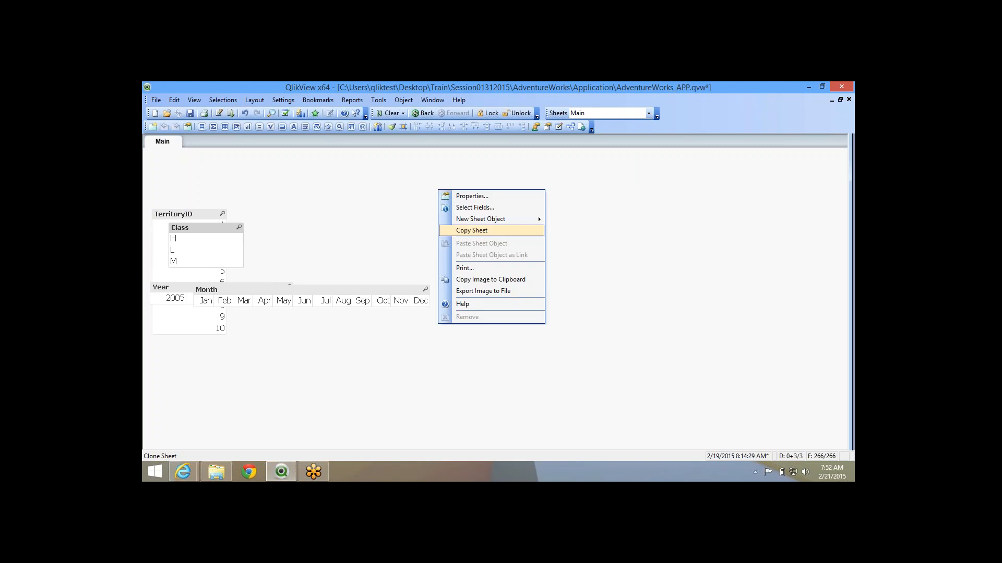
mouse_move(480, 220)
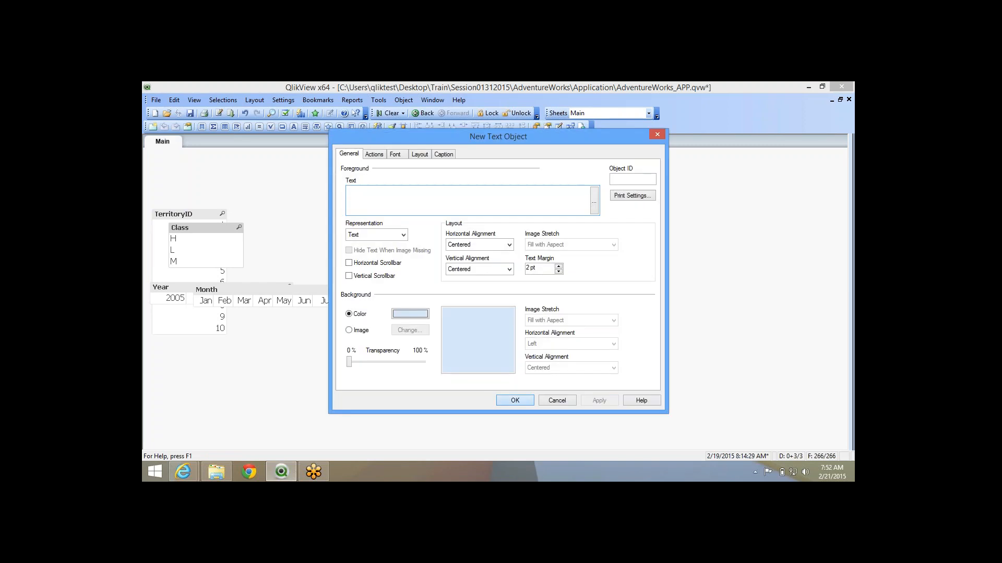
key(Return)
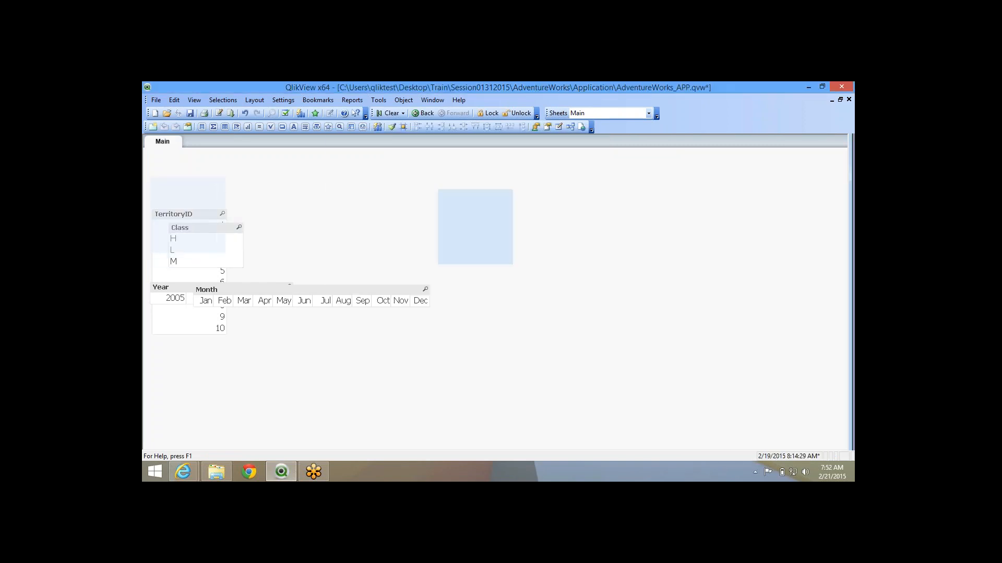
drag(475, 227, 440, 195)
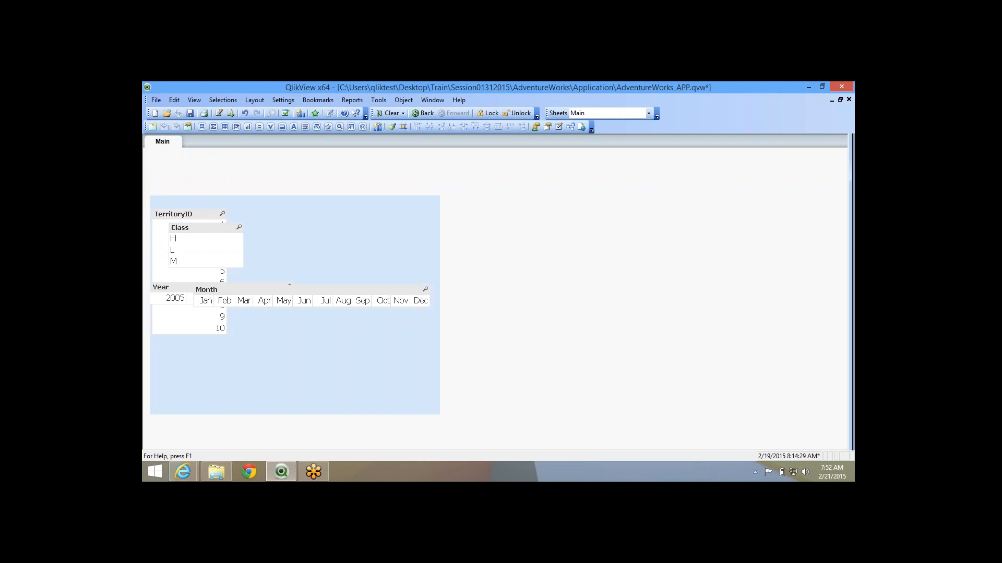
drag(334, 240, 332, 237)
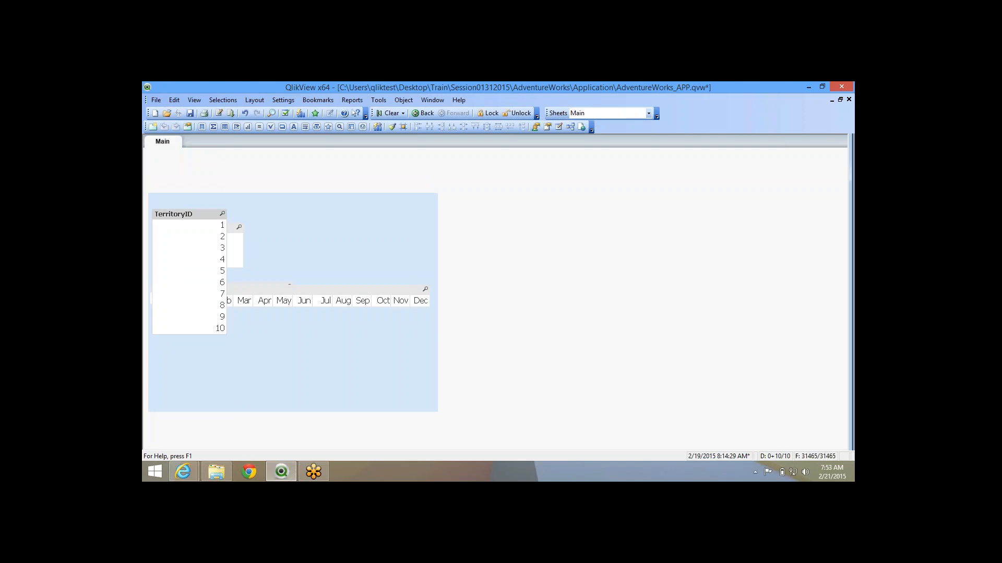
click(232, 228)
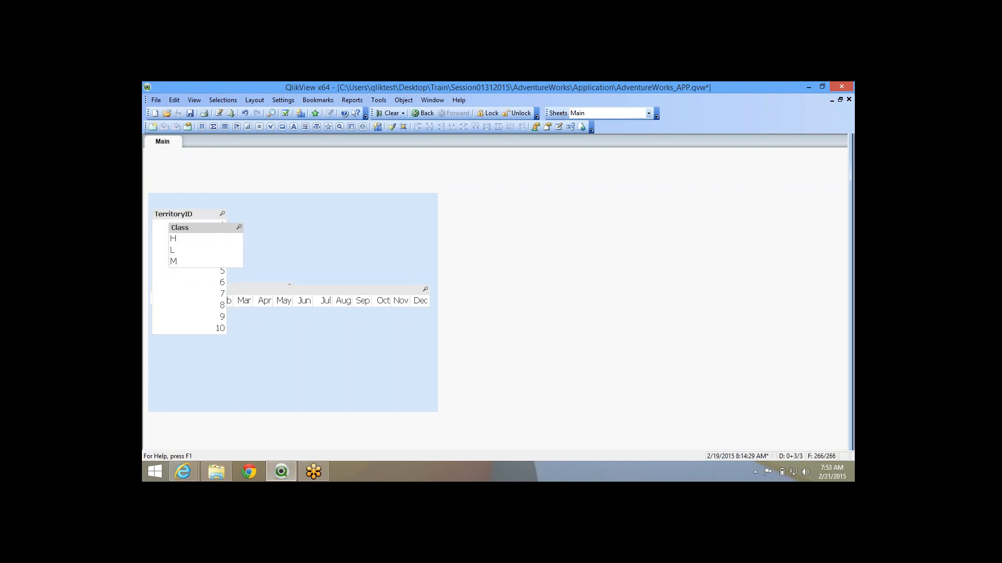
Move the Month list box slightly down to uncover the Year caption, and bring the Year list box to the front.
click(324, 290)
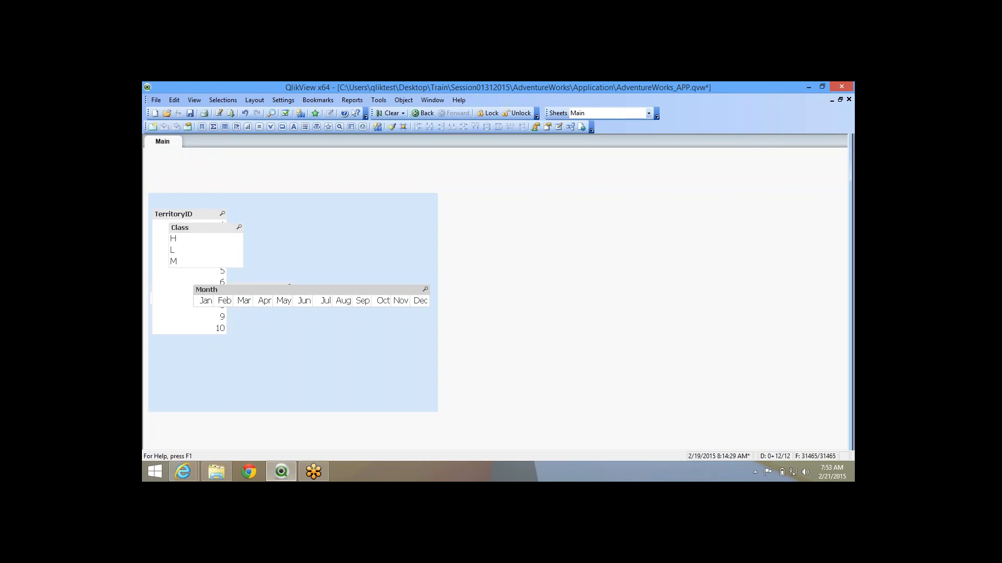
drag(324, 290, 323, 297)
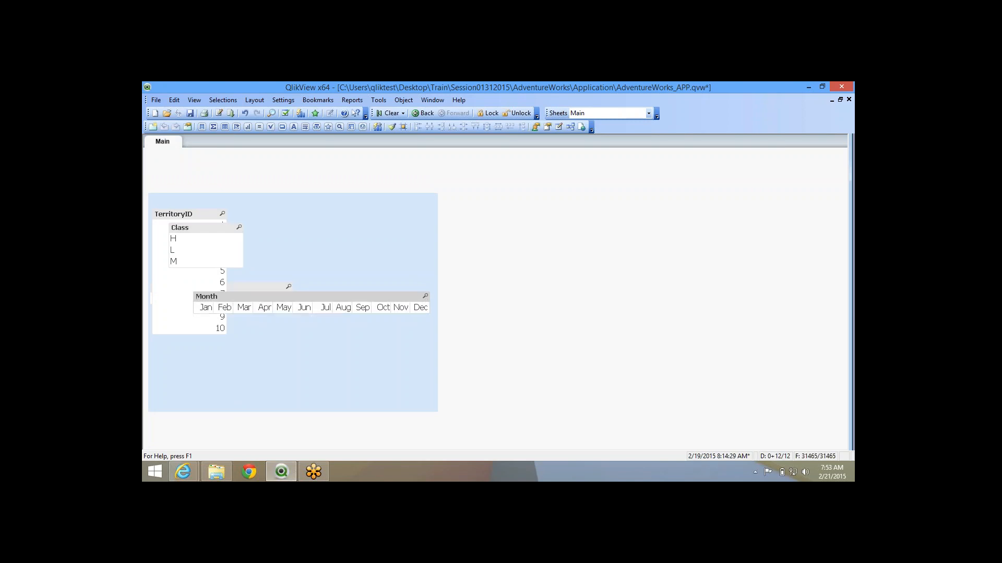
click(259, 287)
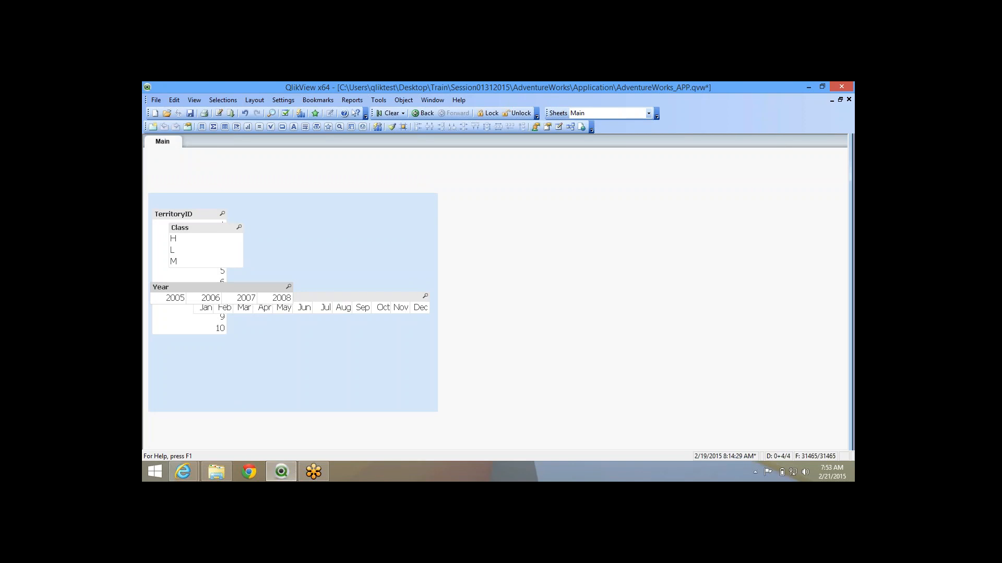
Review the layer setting in the Year list box's layout properties.
right_click(230, 287)
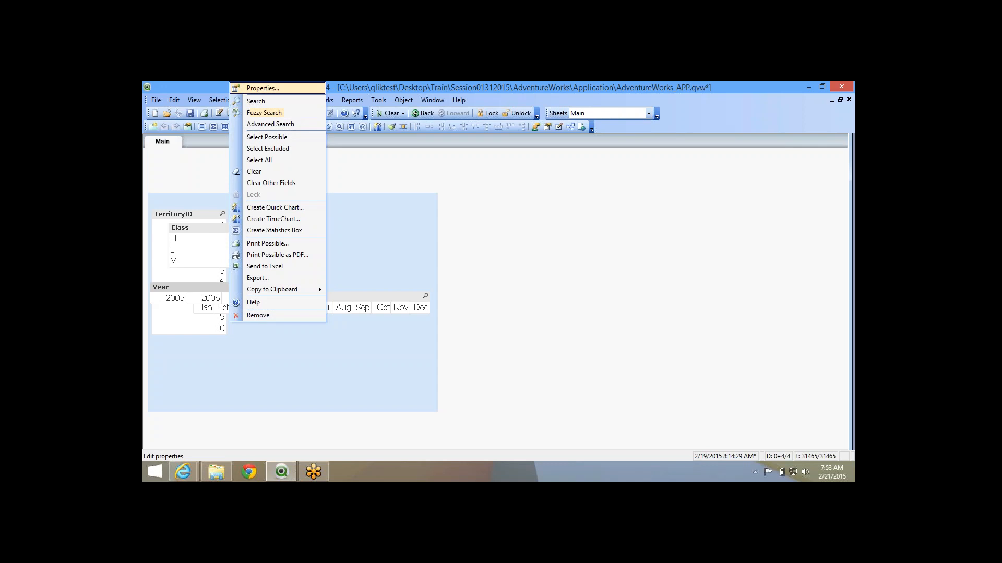
click(260, 89)
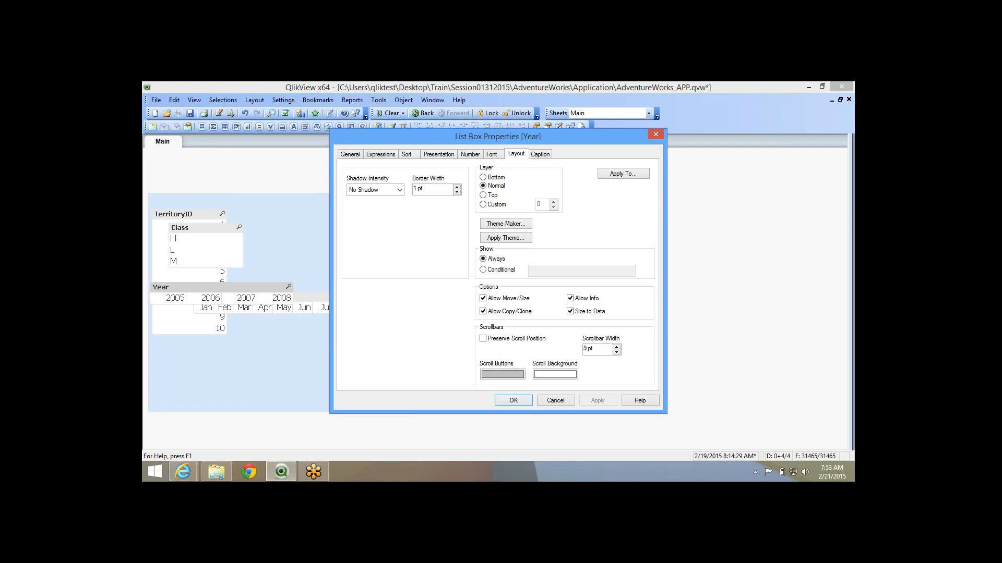
click(514, 400)
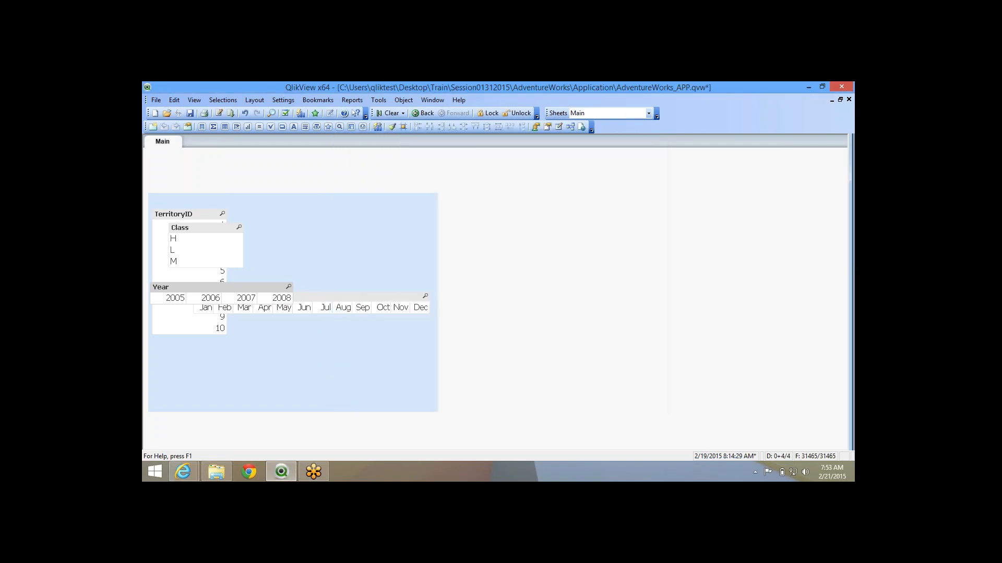
Bring the Month, TerritoryID and Year list boxes to the front in turn to compare how they overlap.
click(351, 296)
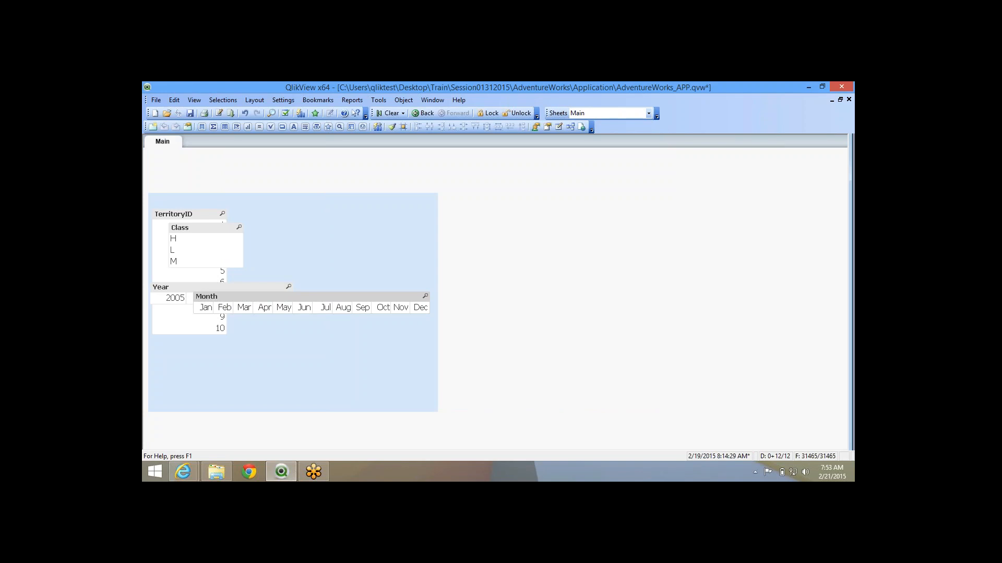
click(188, 214)
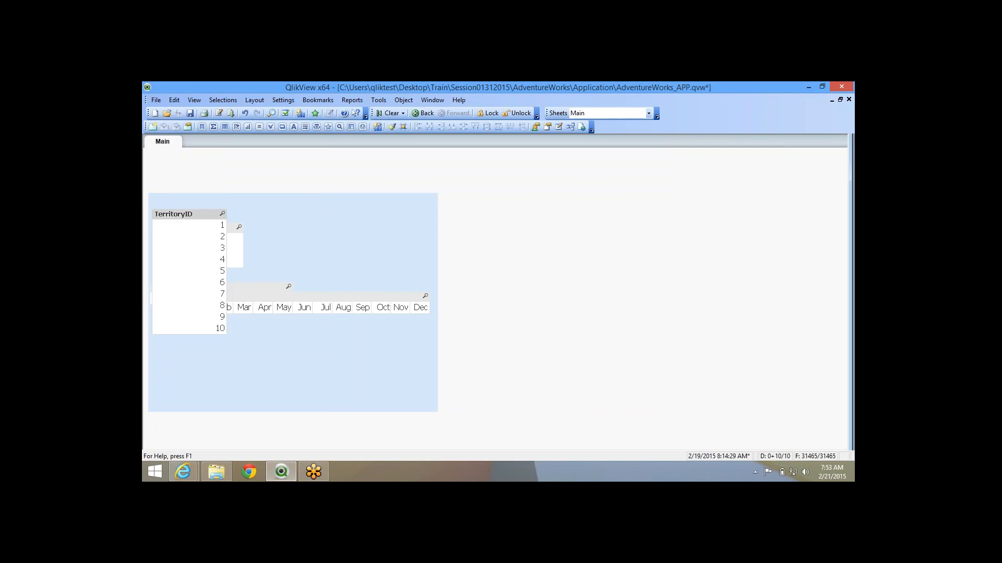
click(344, 296)
click(257, 287)
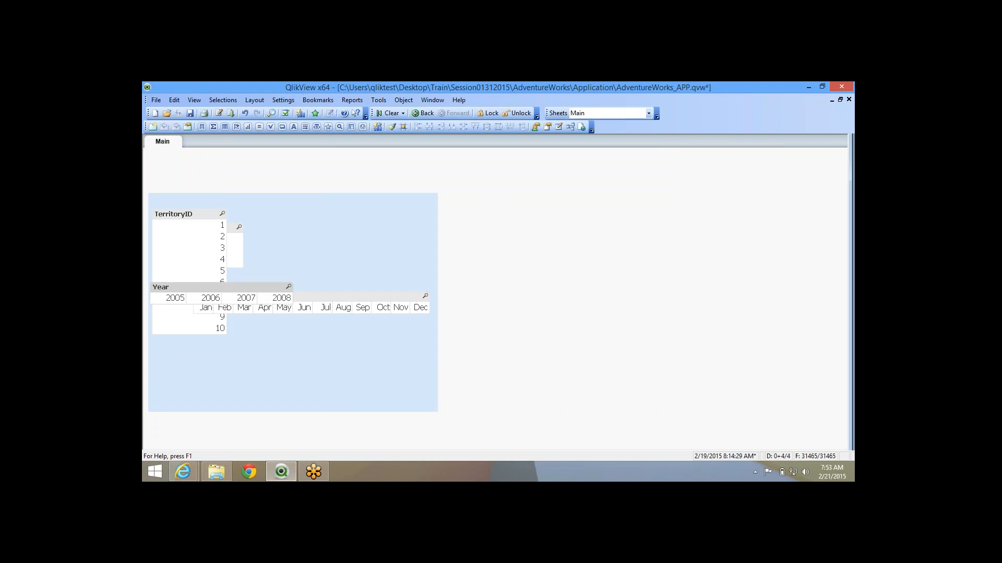
Set the Year list box's layer to Top and close its properties.
right_click(241, 296)
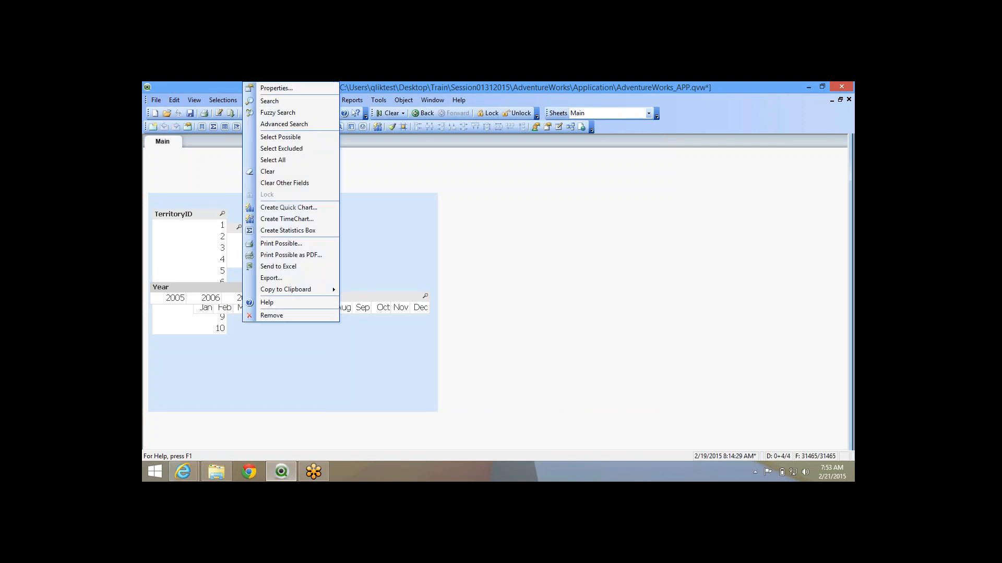
click(256, 101)
key(Escape)
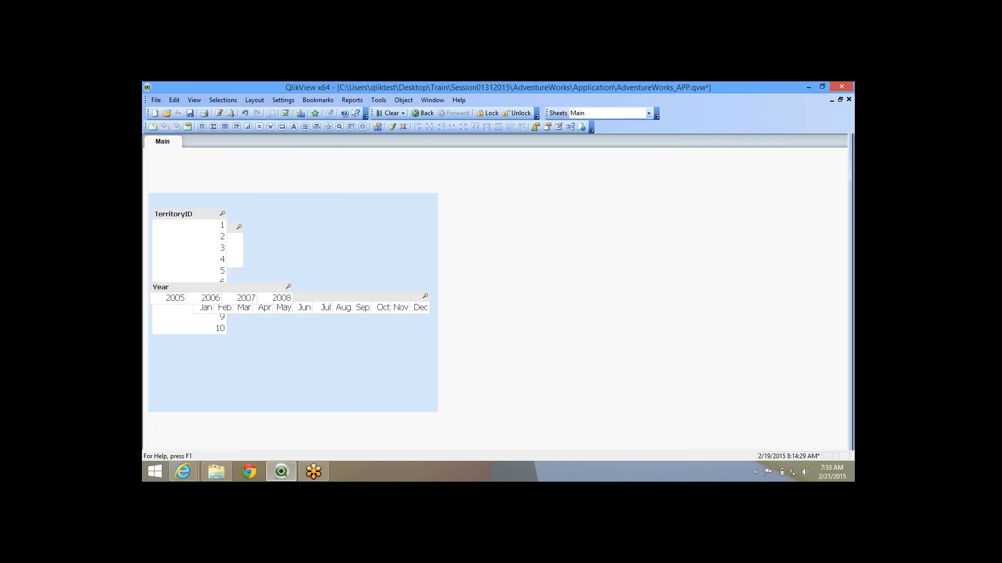
click(235, 287)
right_click(255, 288)
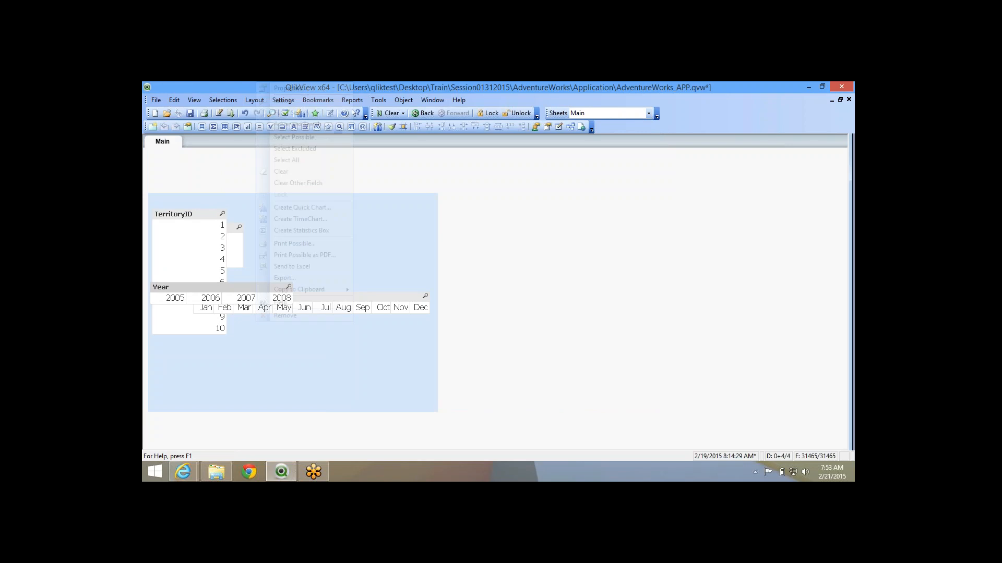
click(290, 88)
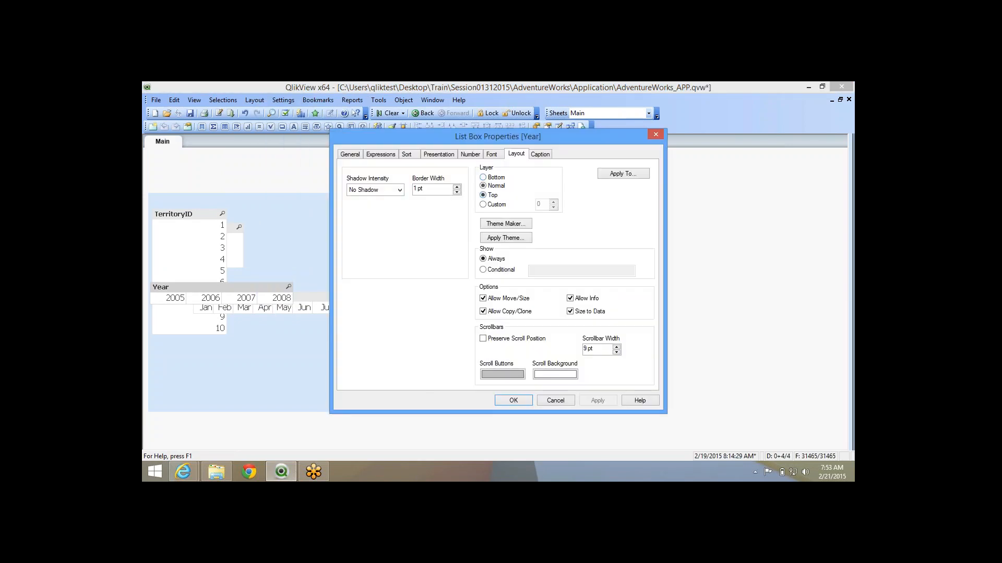
click(483, 195)
click(514, 400)
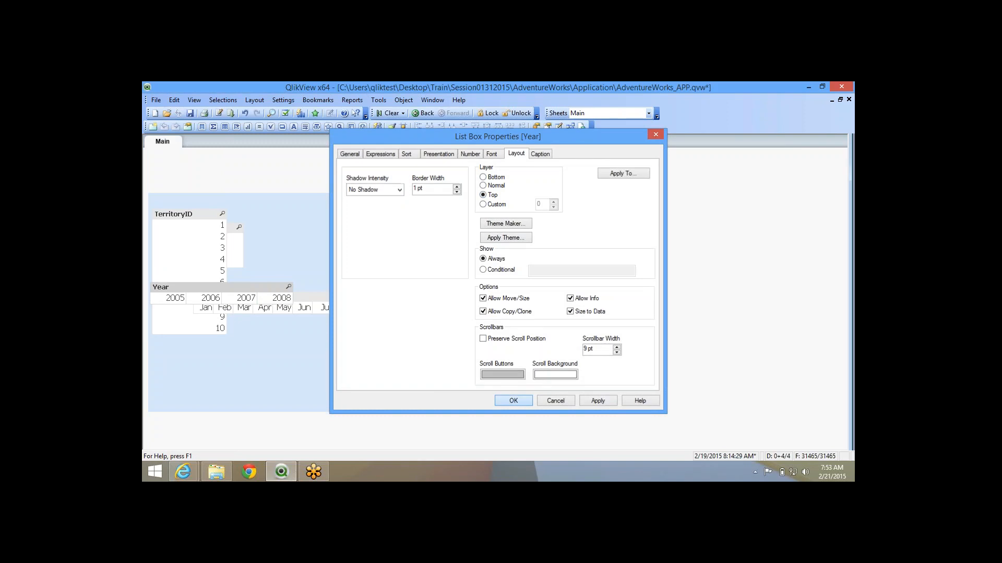
Activate the Month, TerritoryID and Class list boxes repeatedly to test their stacking against the Year list box.
click(323, 308)
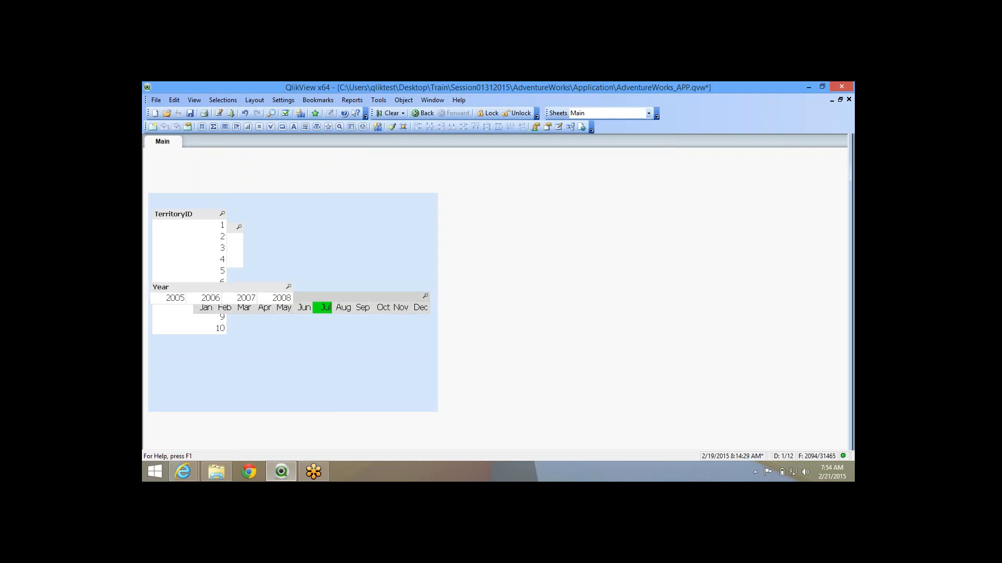
click(322, 308)
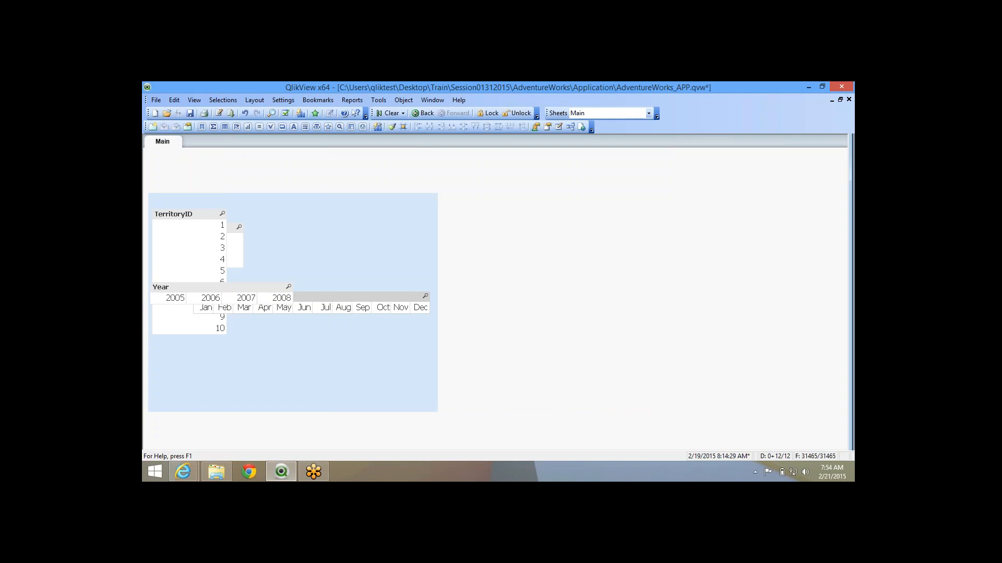
click(183, 214)
click(233, 228)
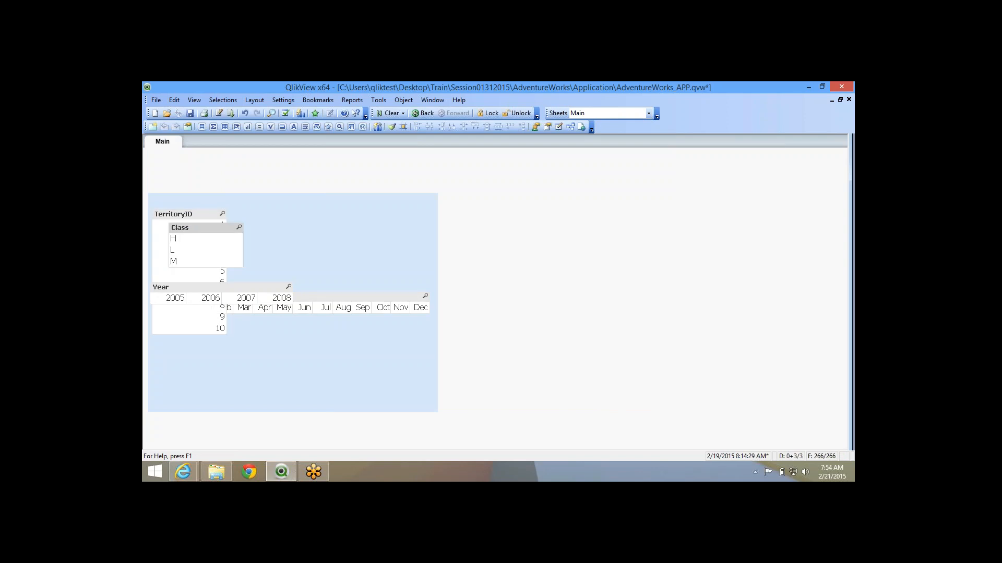
click(354, 297)
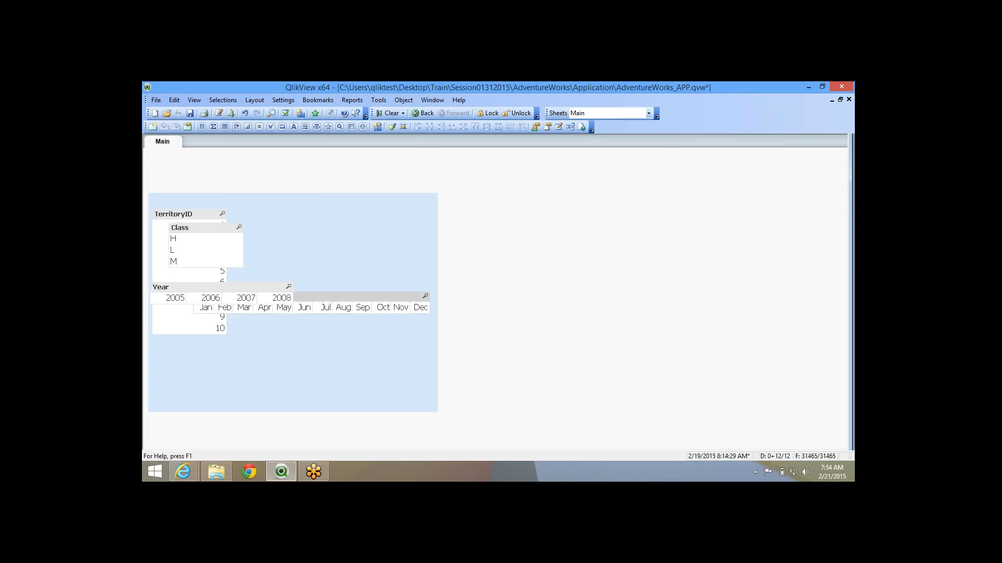
click(183, 215)
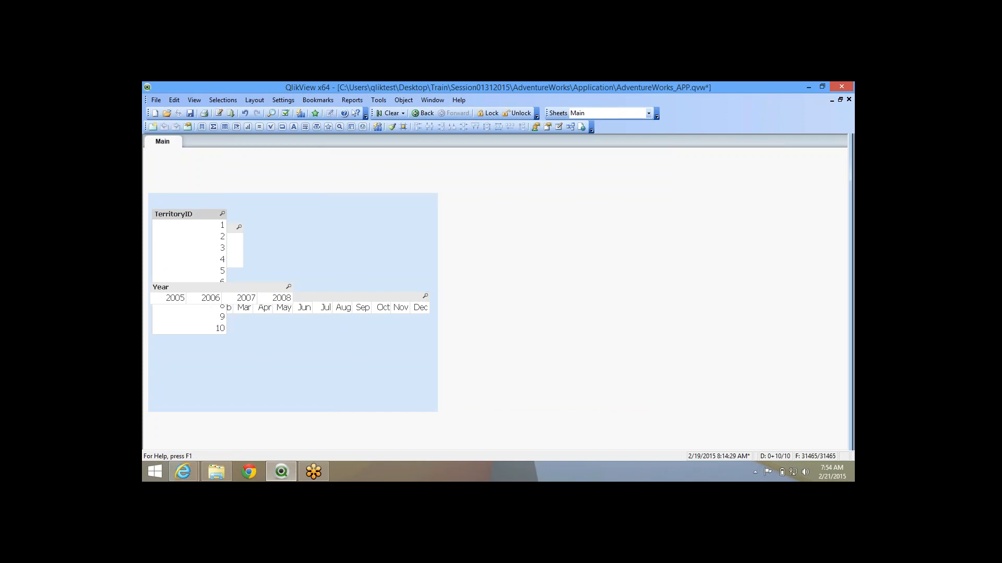
click(232, 228)
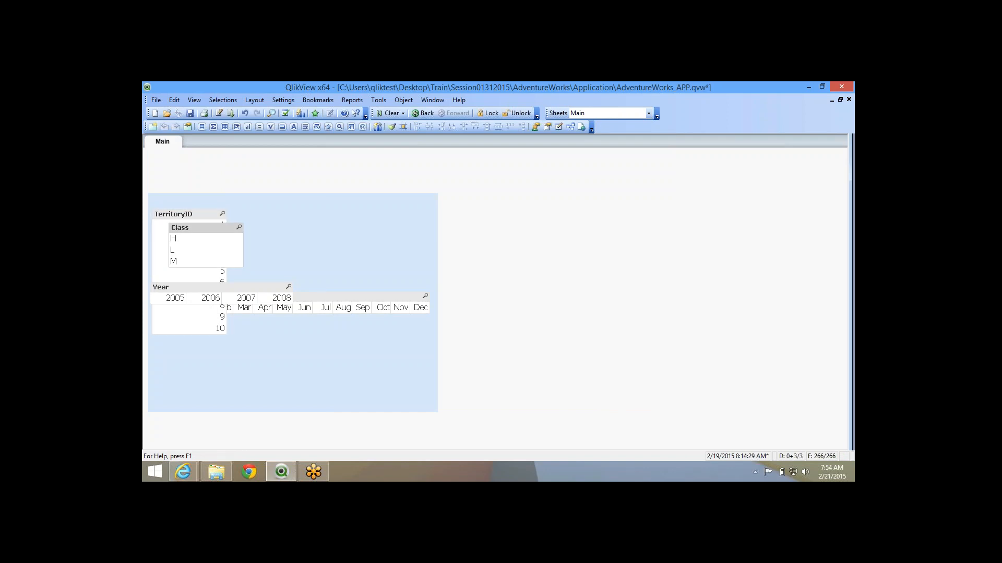
click(356, 297)
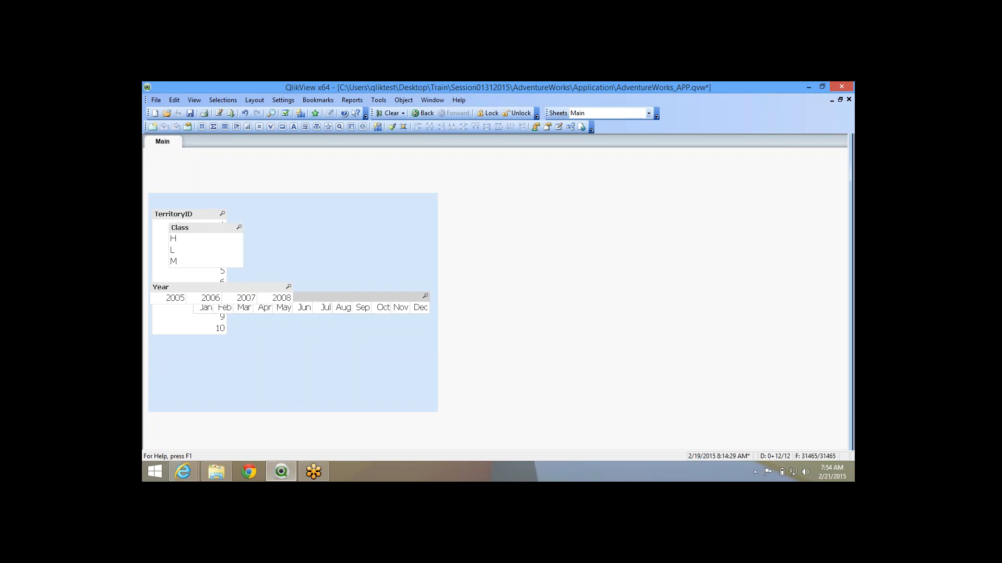
click(183, 214)
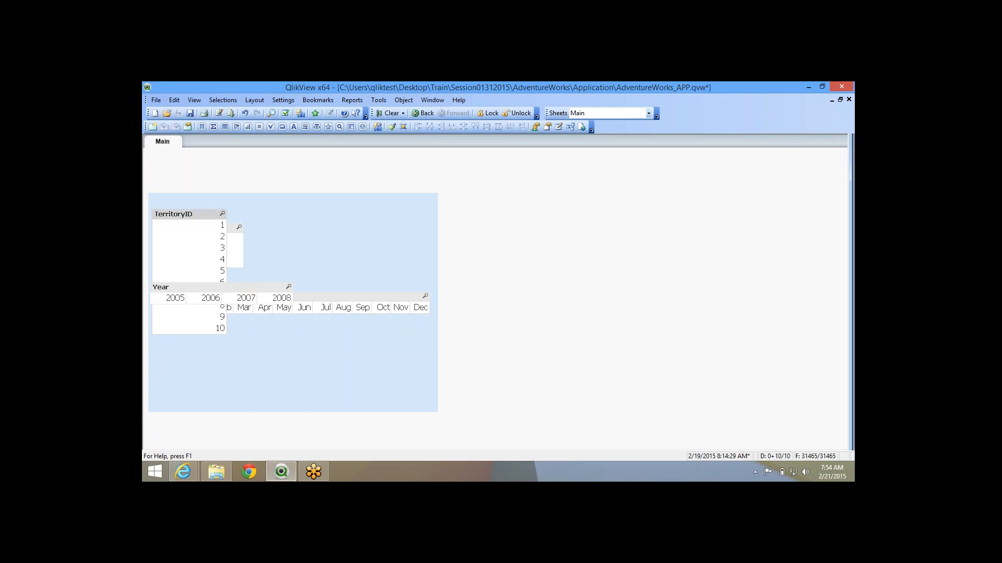
Review the layer setting in the TerritoryID list box's layout properties.
click(188, 225)
click(189, 225)
right_click(202, 214)
click(226, 221)
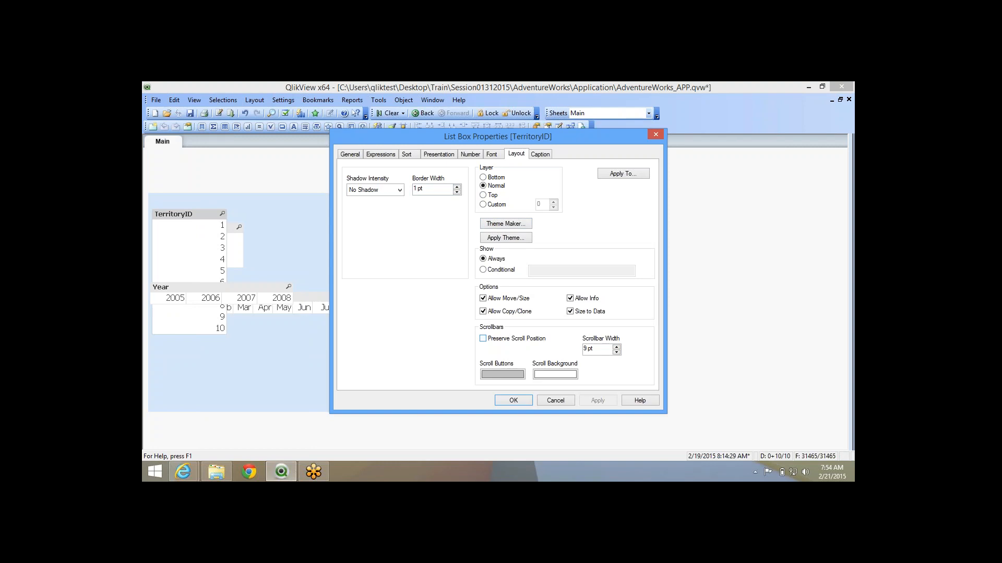
click(513, 401)
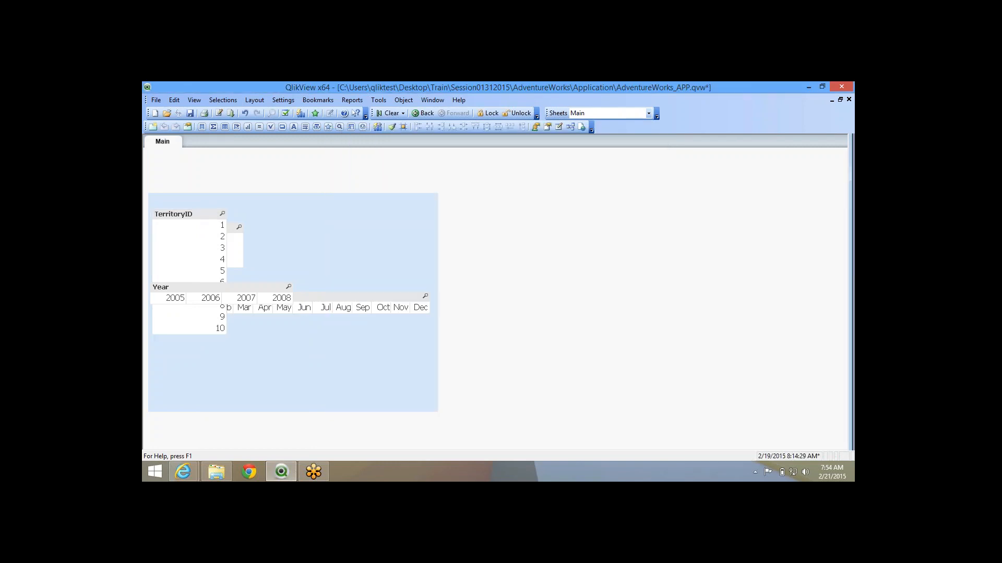
Review the layer setting in the background text object's layout properties.
right_click(324, 241)
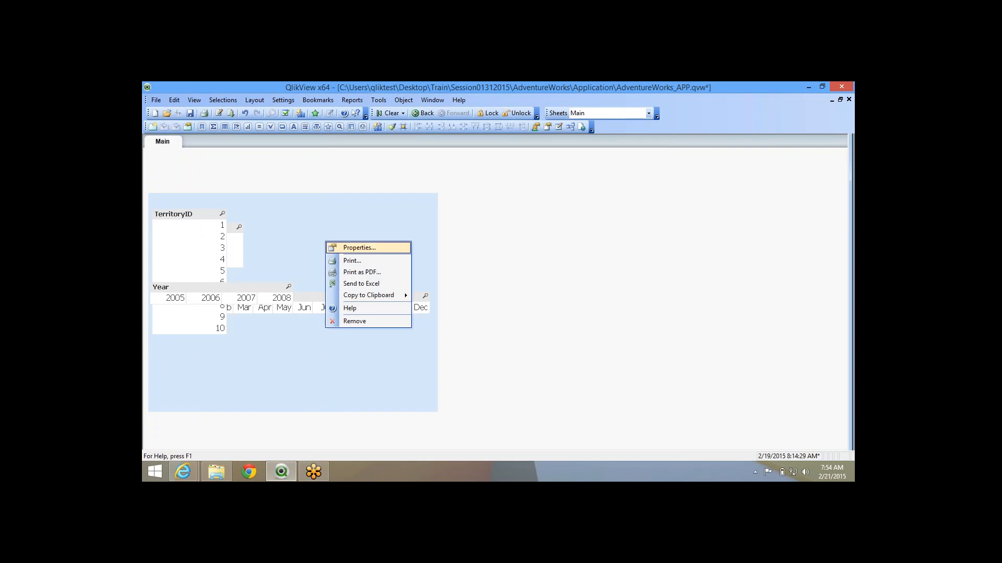
click(347, 248)
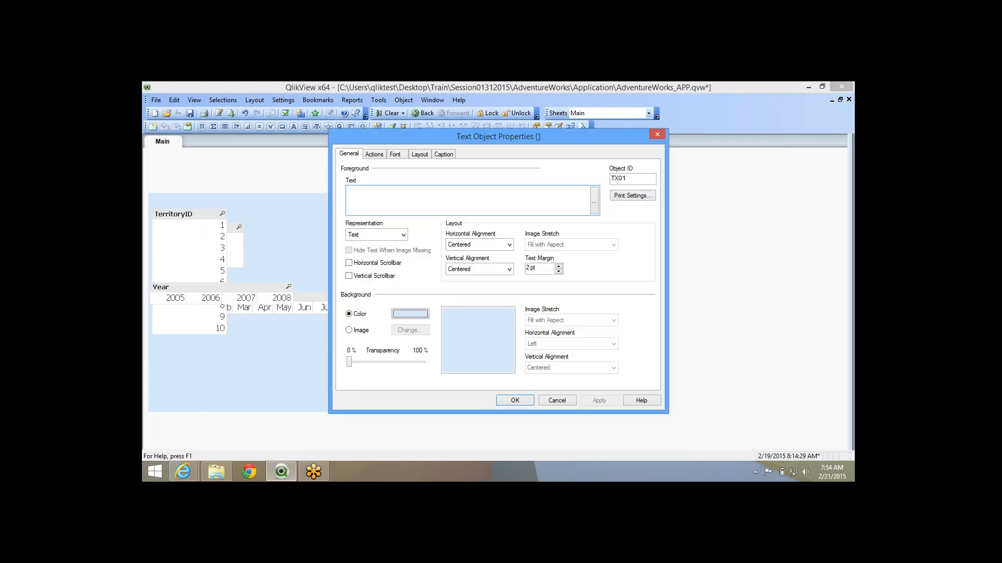
click(419, 154)
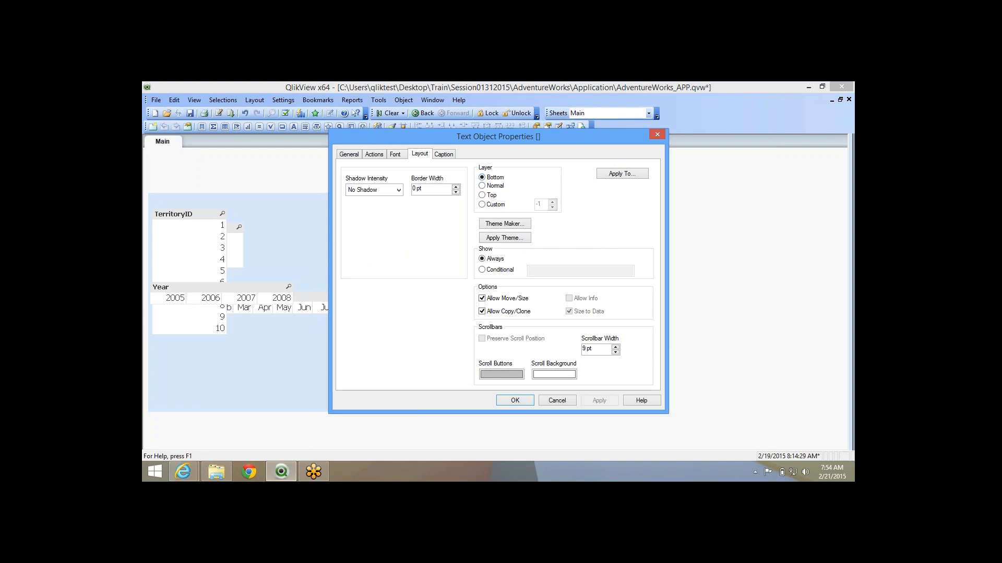
click(515, 400)
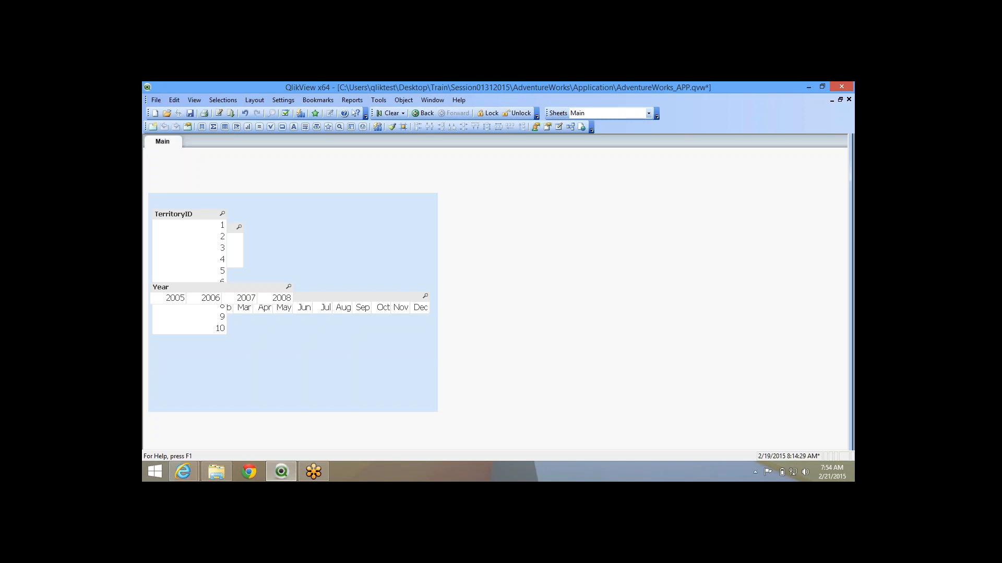
Set the background text object's layer to Custom with the value 0, and close its properties.
right_click(293, 224)
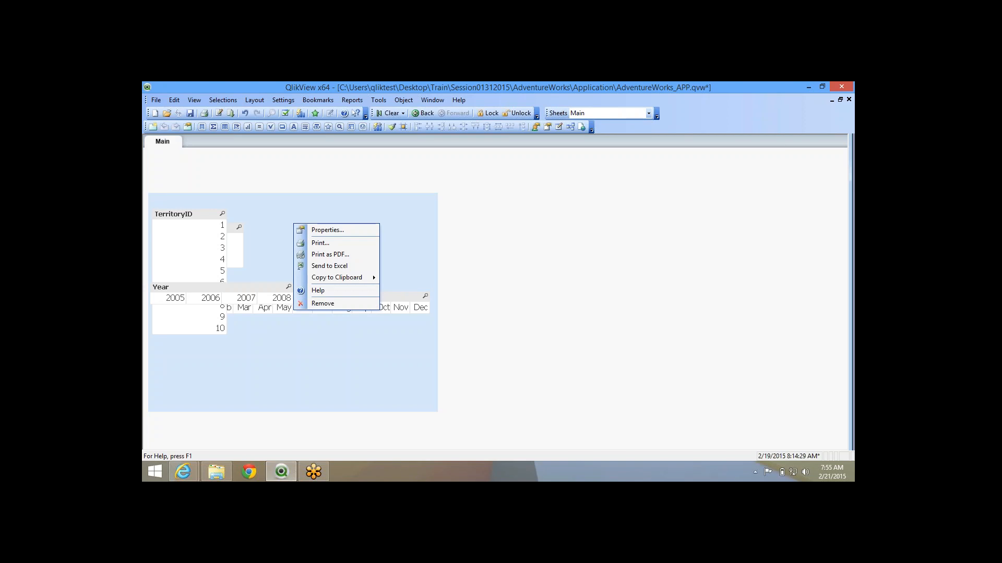
click(221, 288)
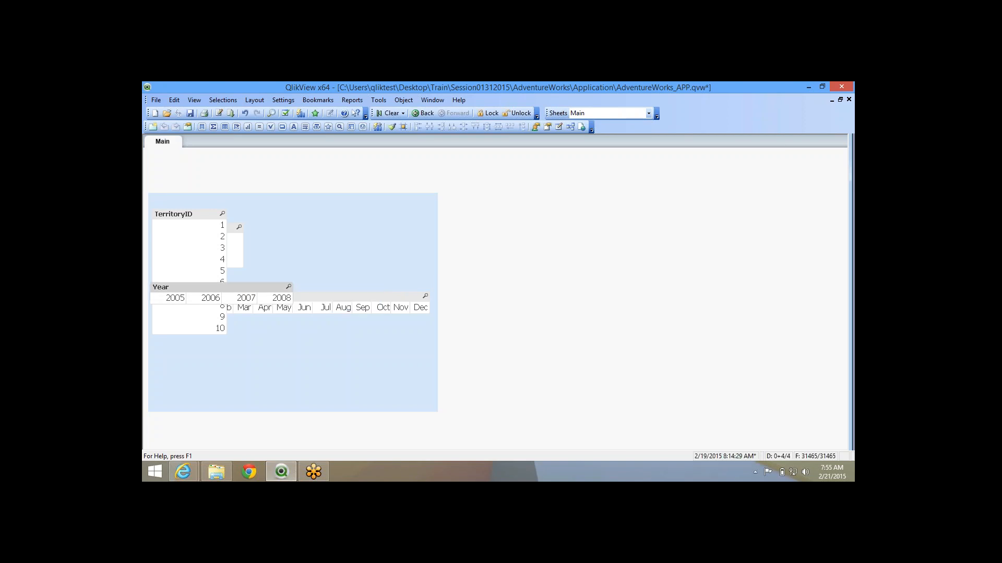
click(334, 256)
right_click(335, 221)
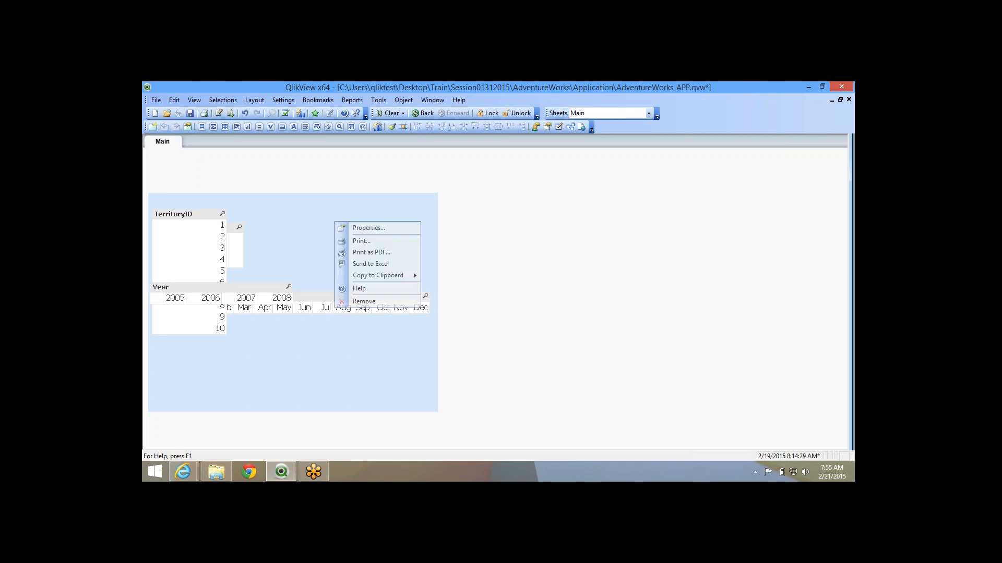
click(355, 226)
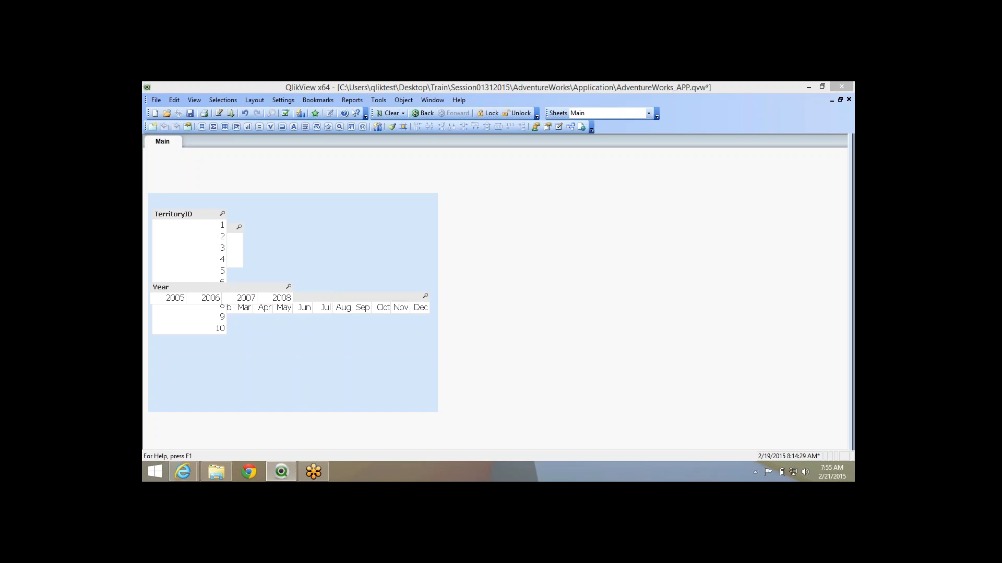
click(483, 204)
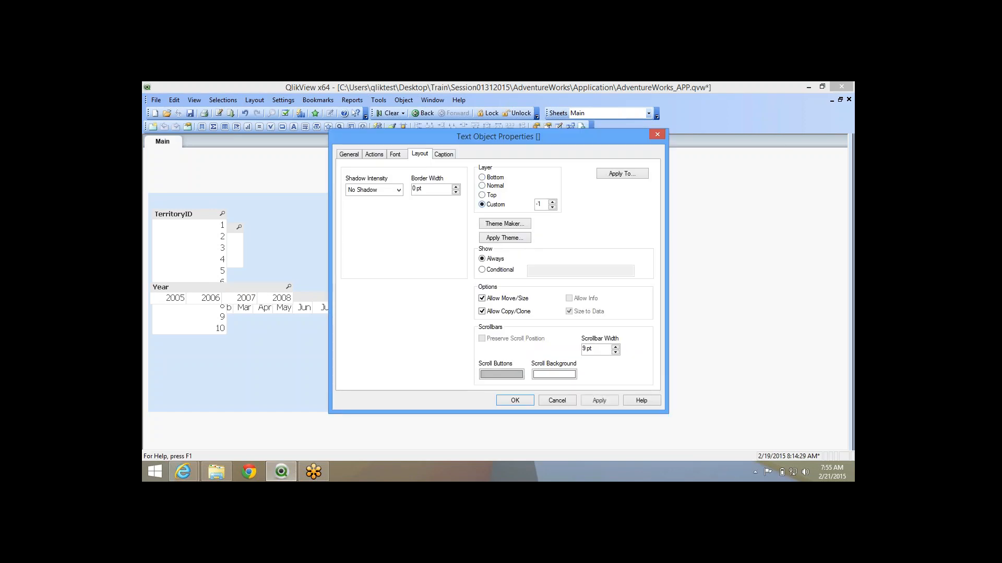
key(Tab)
text(-9)
double_click(539, 204)
text(0)
click(515, 401)
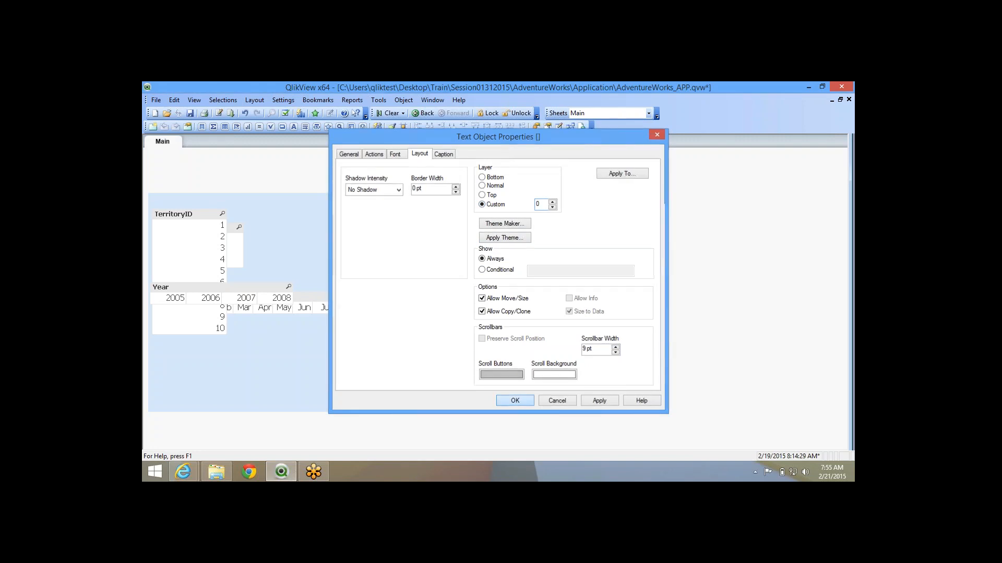
Set the Year list box's layer to Custom with the value 10, and close its properties.
right_click(254, 287)
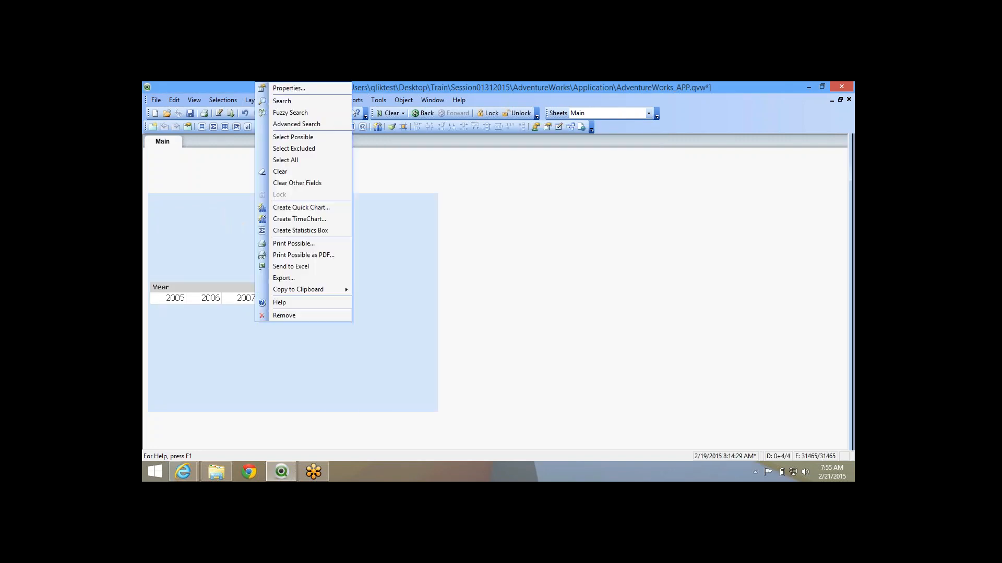
click(283, 89)
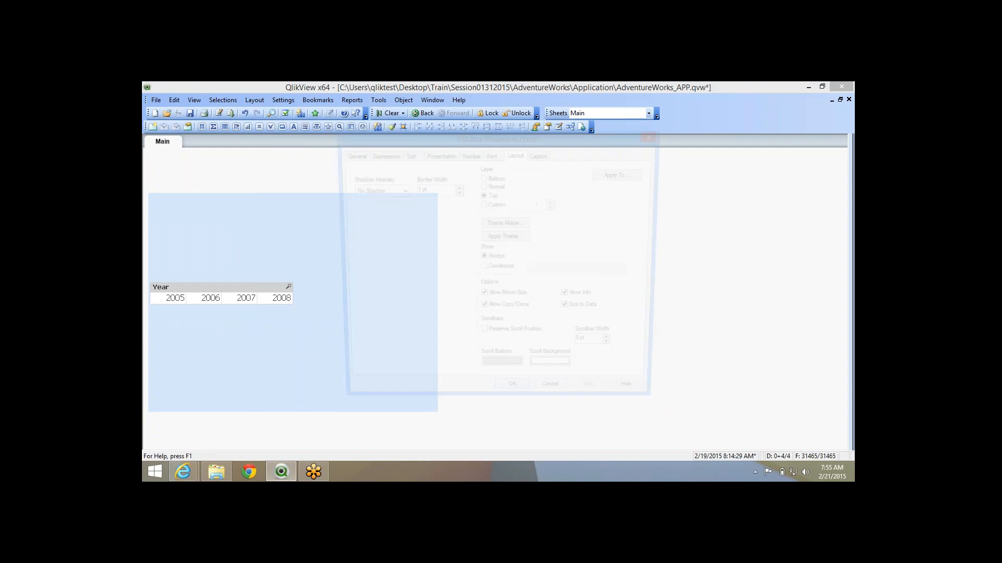
click(484, 205)
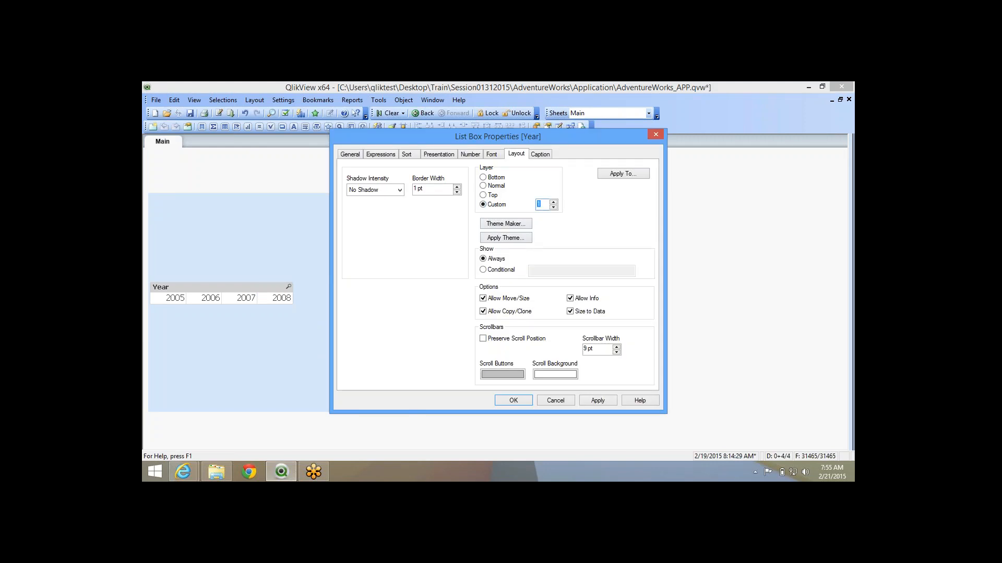
text(10)
click(513, 401)
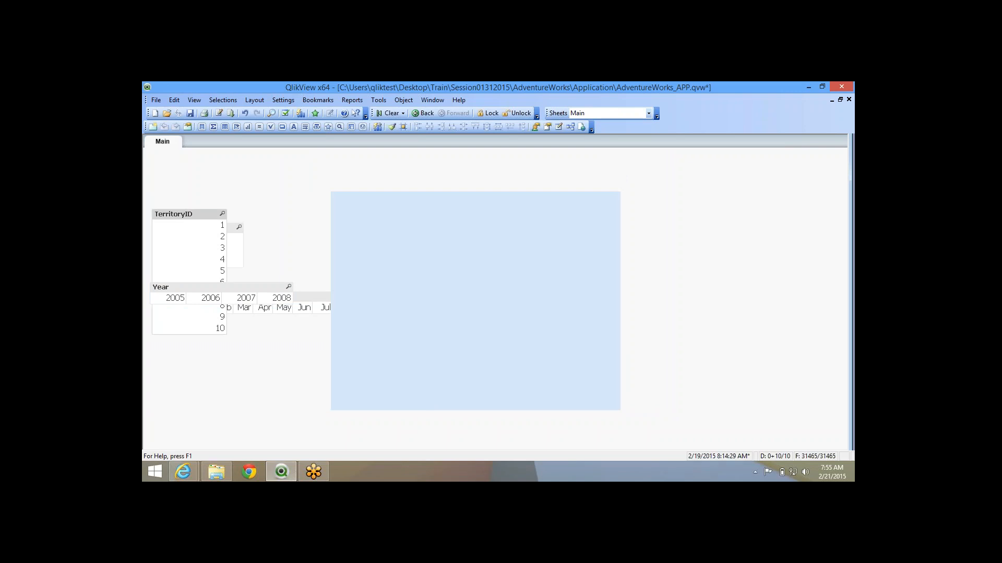
Set the TerritoryID list box's layer to Custom with the value 1, then apply it and close its properties.
right_click(195, 217)
click(226, 223)
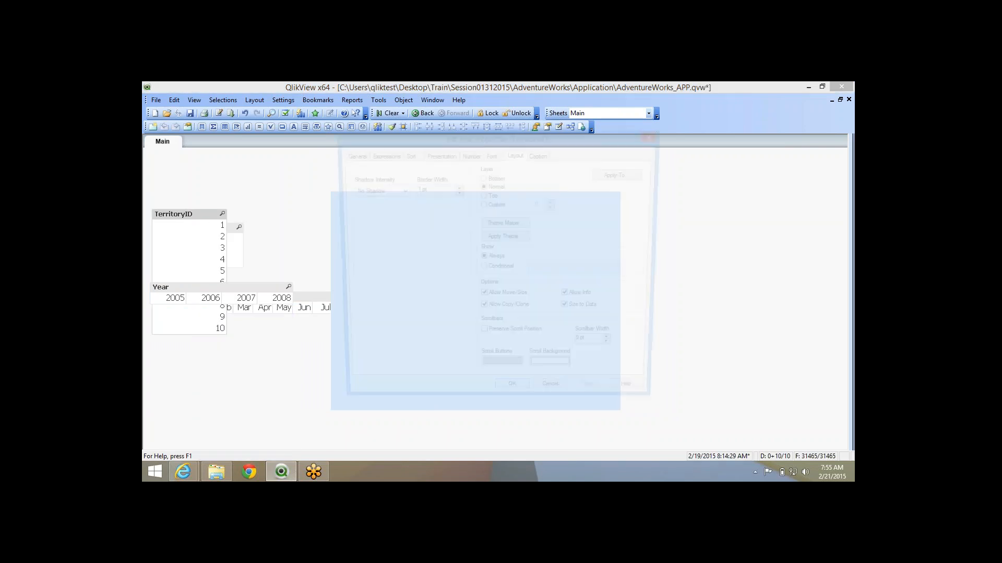
click(483, 205)
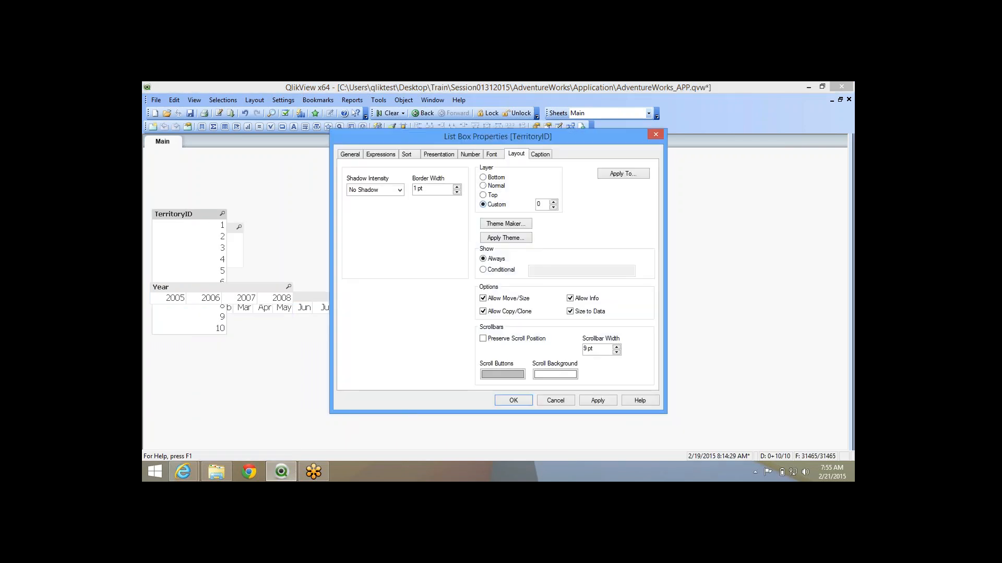
double_click(539, 204)
text(1)
click(598, 401)
click(513, 401)
Move the background text object across the list boxes to test their stacking, then move it off to their side.
drag(621, 410, 144, 191)
drag(289, 297, 289, 296)
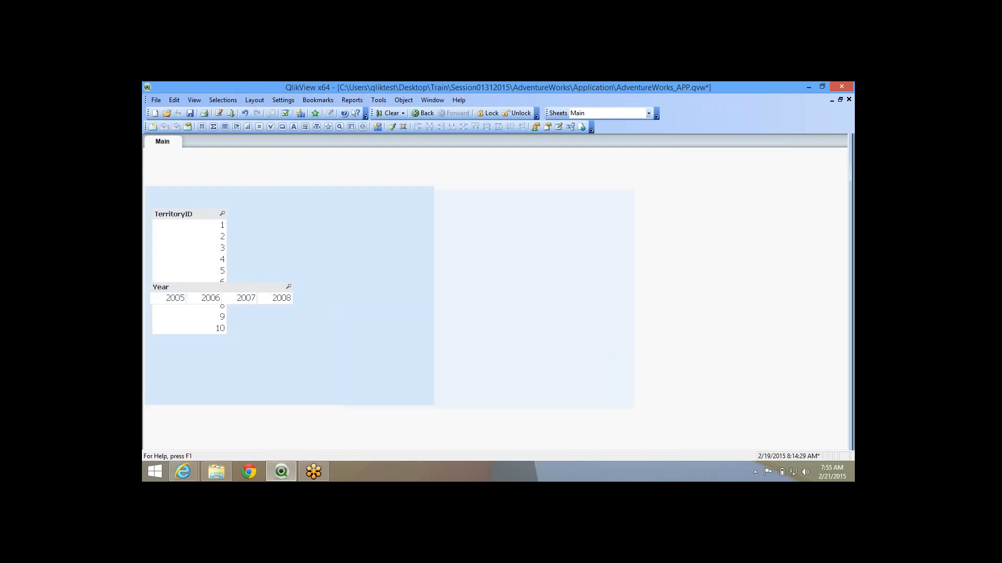
drag(508, 292, 552, 287)
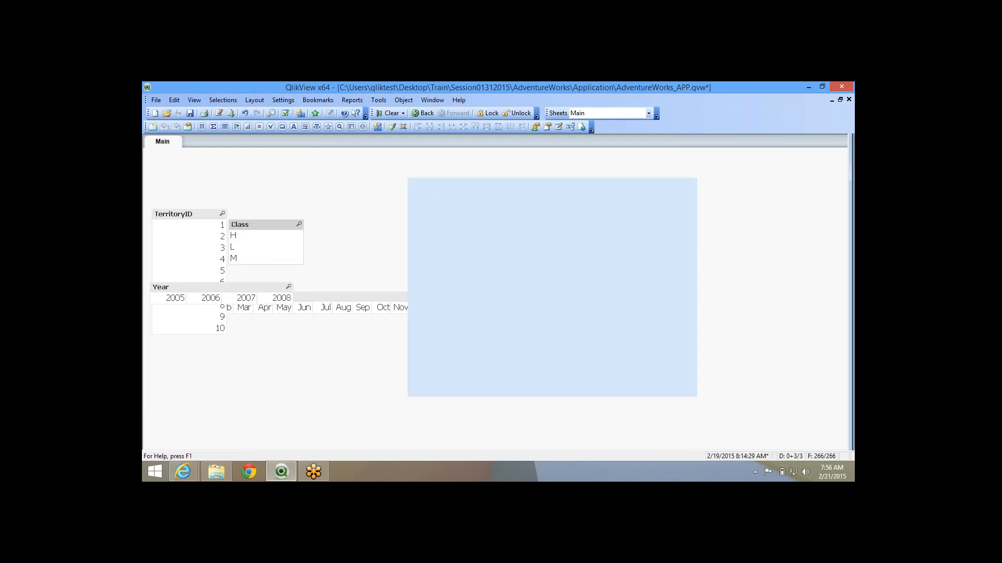
Set the Class list box's layer to Custom with the value 3, and close its properties.
right_click(250, 224)
click(271, 225)
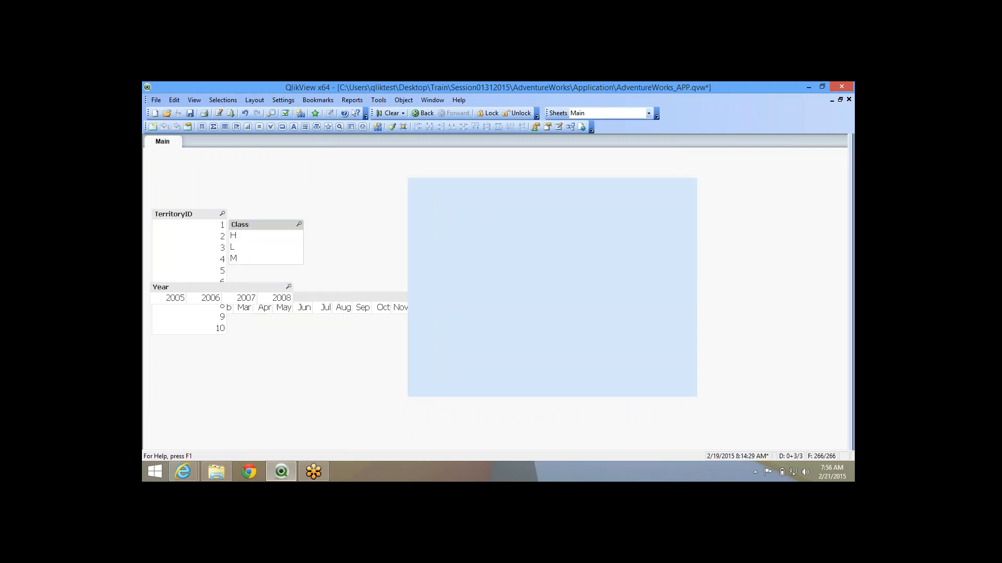
click(483, 204)
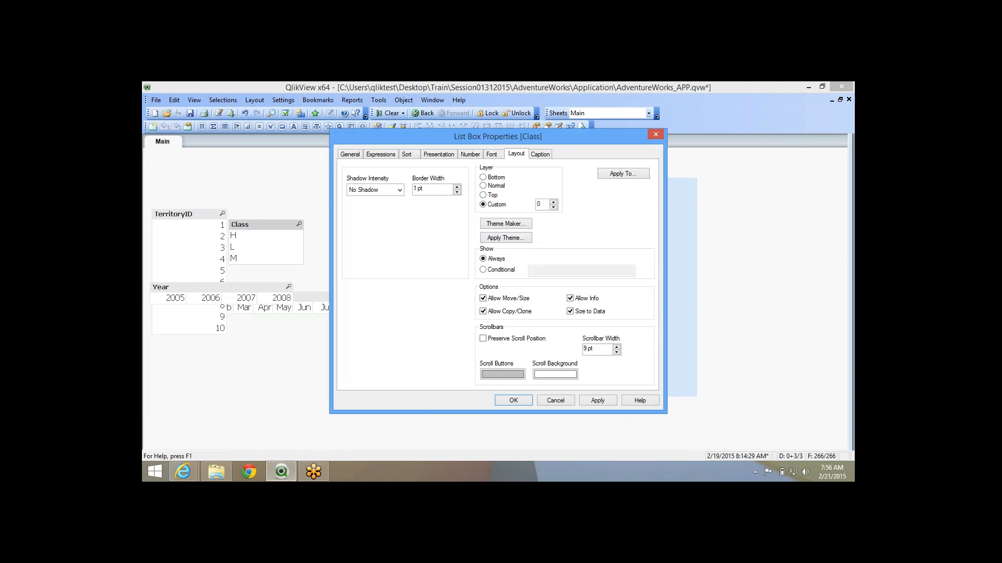
double_click(539, 204)
text(3)
click(513, 400)
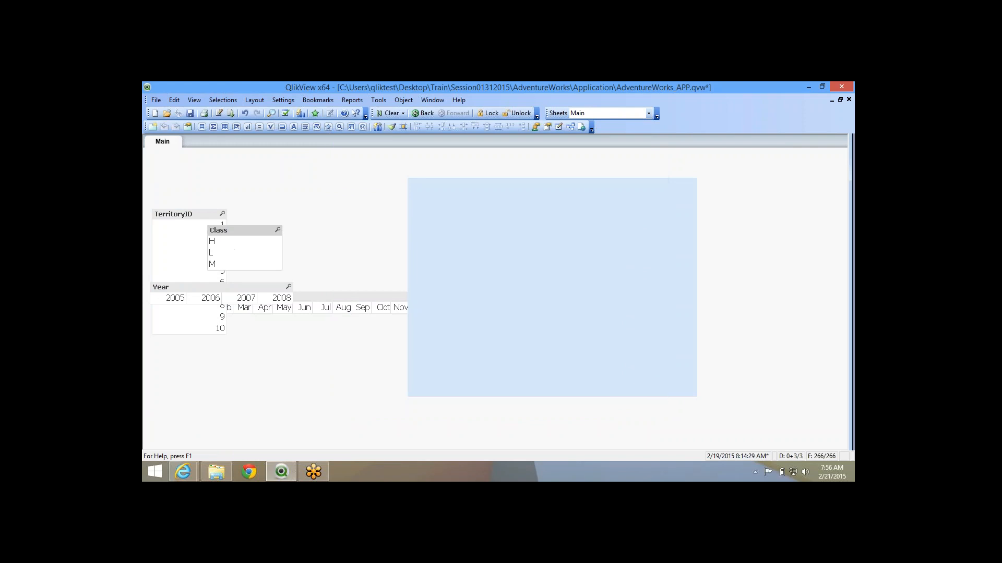
Set the Month list box's layer to Custom with the value 4, and close its properties.
right_click(323, 297)
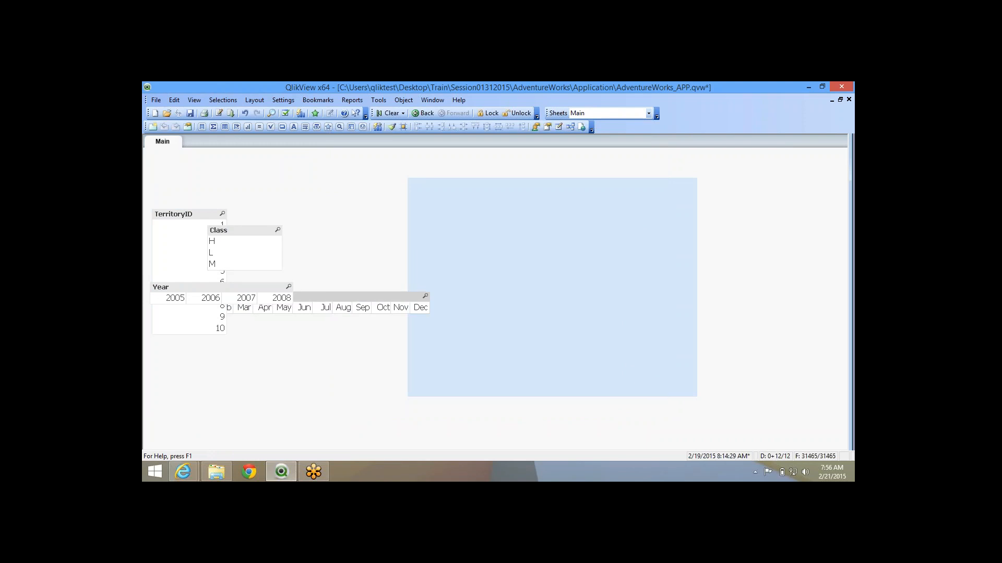
click(357, 87)
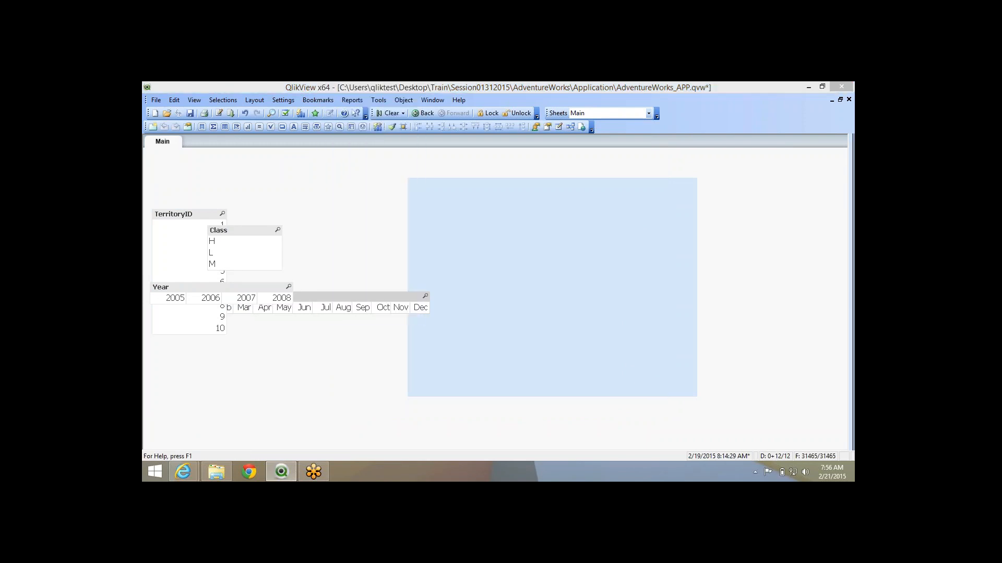
click(484, 205)
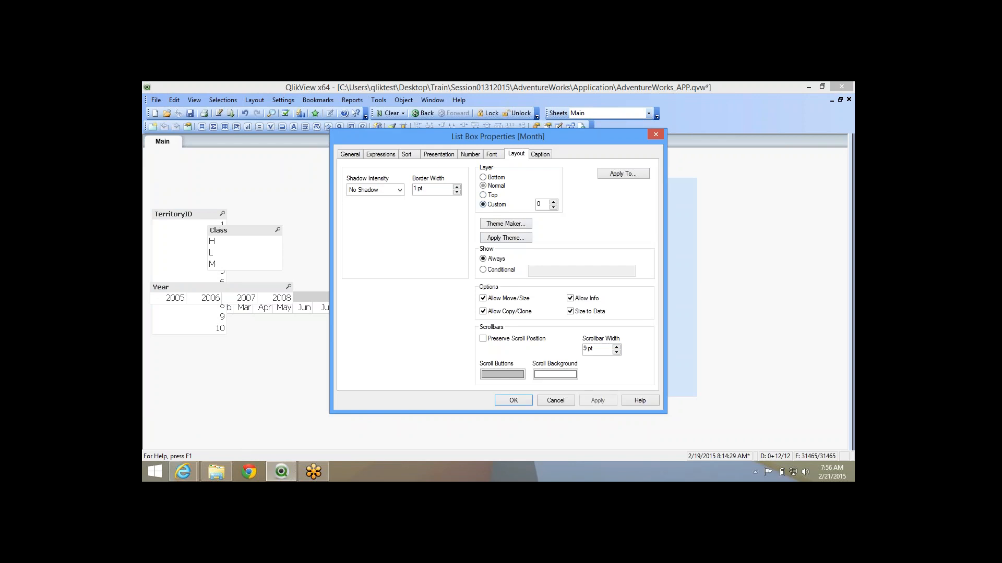
text(4)
click(513, 400)
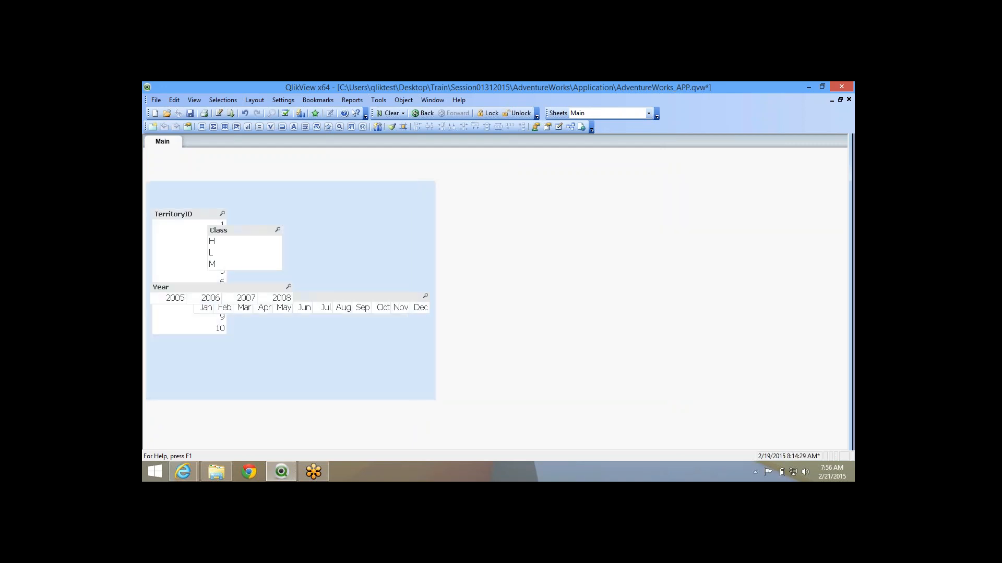
Activate the Year, Month, Class and TerritoryID list boxes and the background text object in turn to check their stacking order.
click(219, 287)
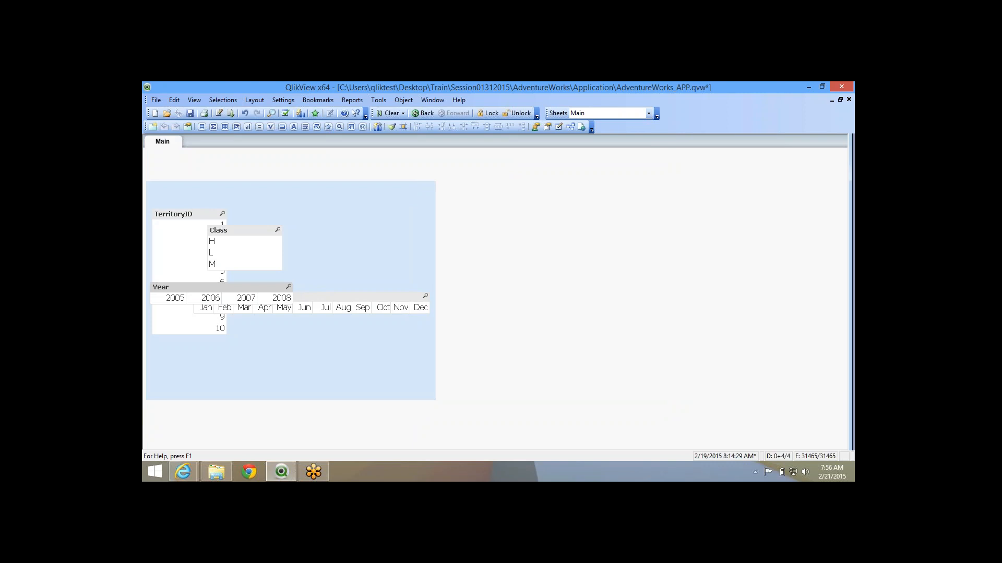
click(334, 256)
click(354, 297)
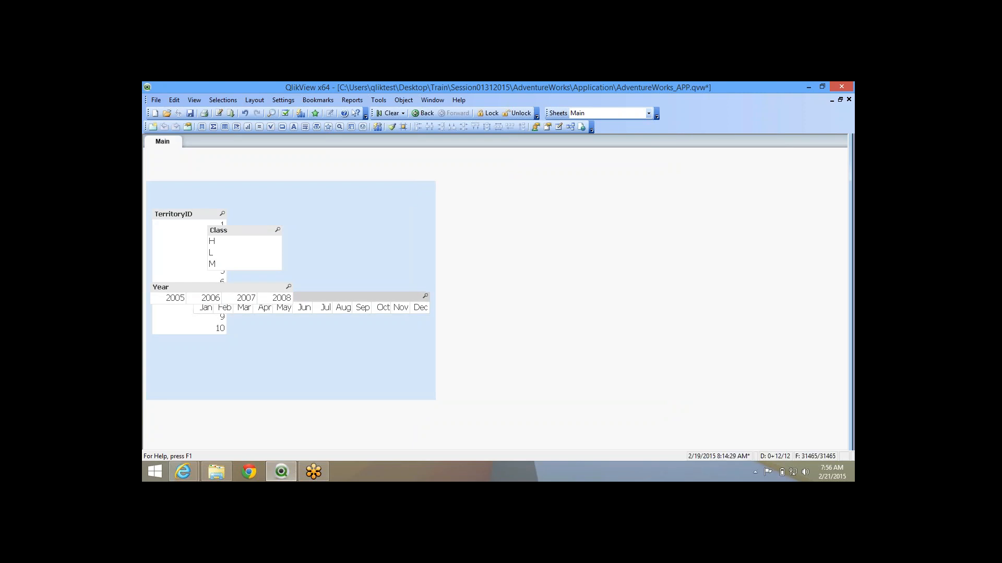
click(244, 230)
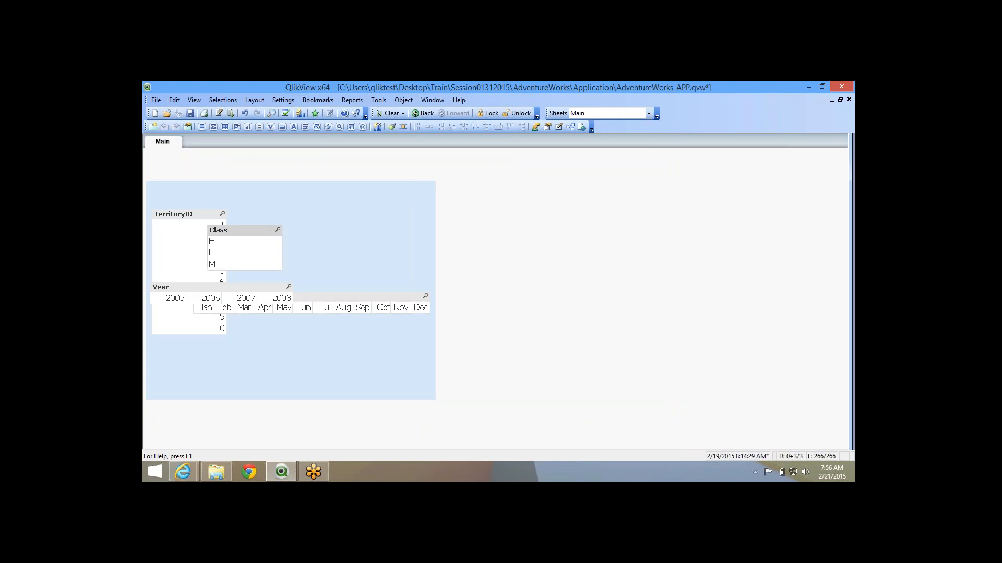
click(183, 214)
click(324, 235)
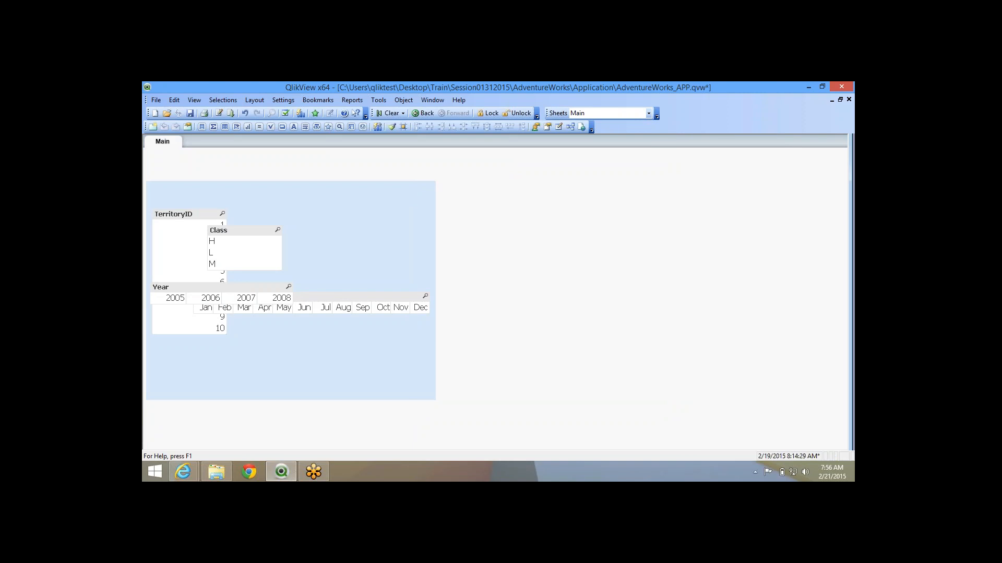
Try the Conditional show option in the background text object's layout properties, then restore Always.
right_click(367, 244)
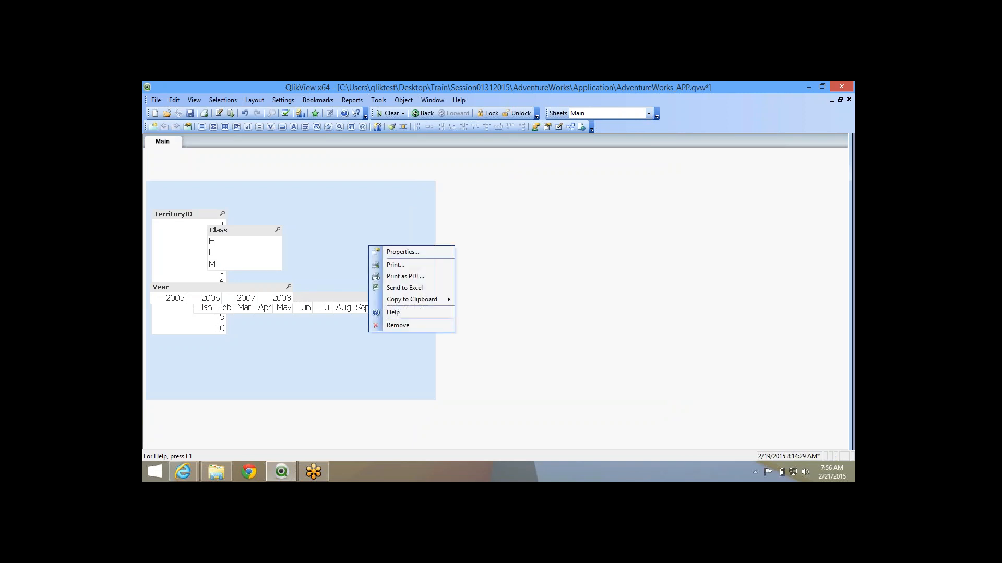
click(386, 250)
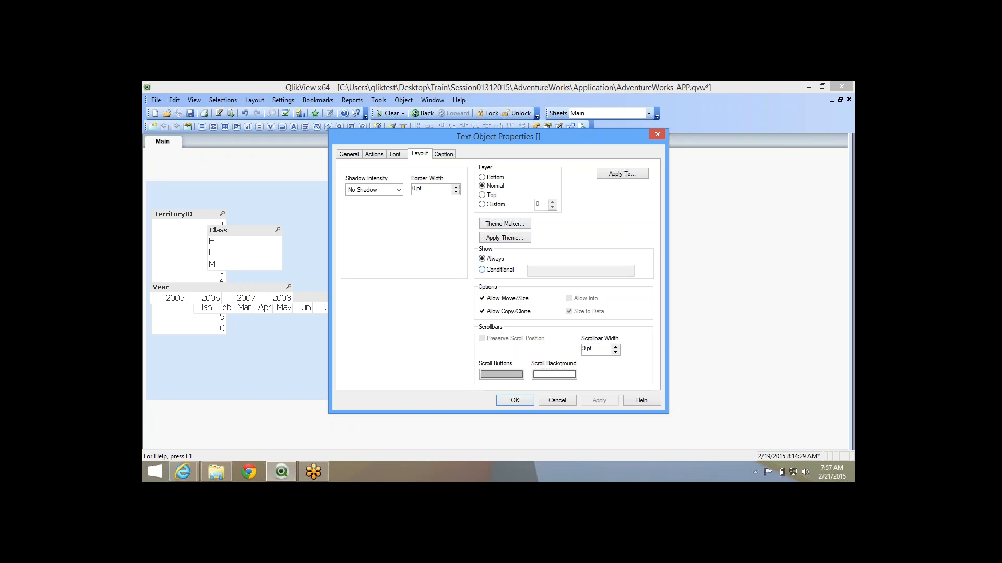
click(482, 270)
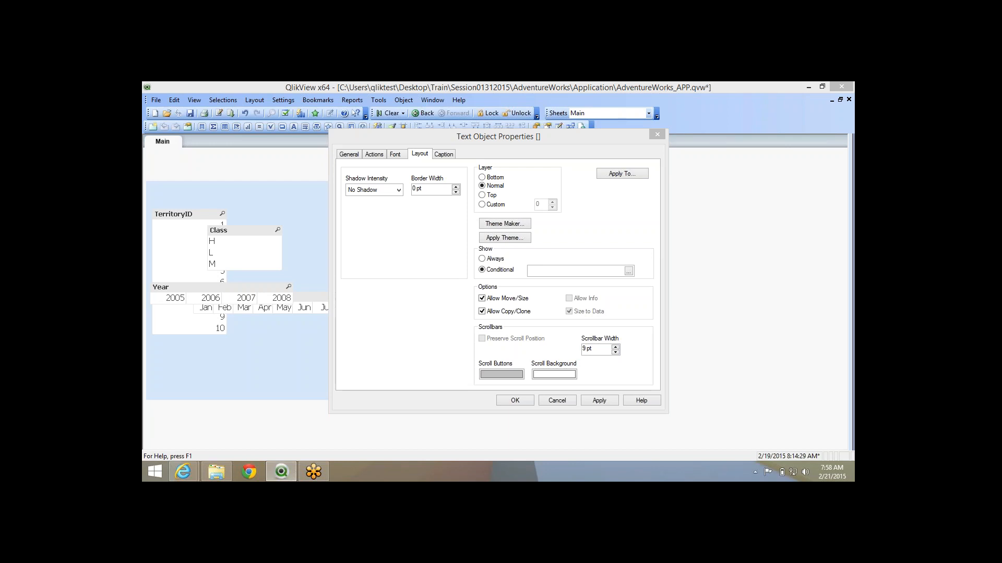
click(482, 259)
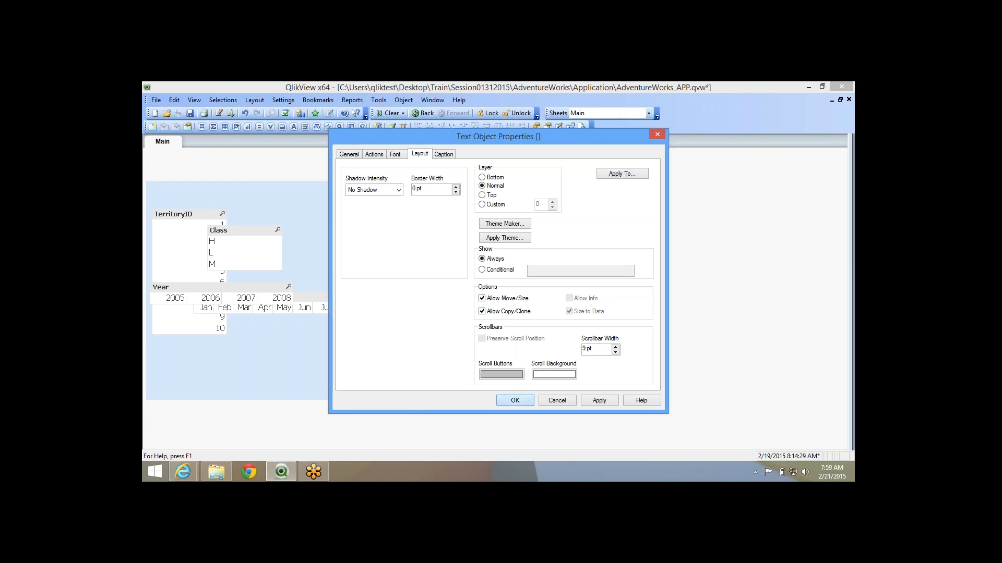
Arrange the Year and Month list boxes side by side at the top of the sheet, and place Class directly below TerritoryID.
mouse_move(451, 339)
mouse_down()
mouse_move(489, 341)
mouse_move(452, 327)
mouse_up()
click(219, 287)
drag(219, 288, 308, 165)
drag(209, 296, 403, 165)
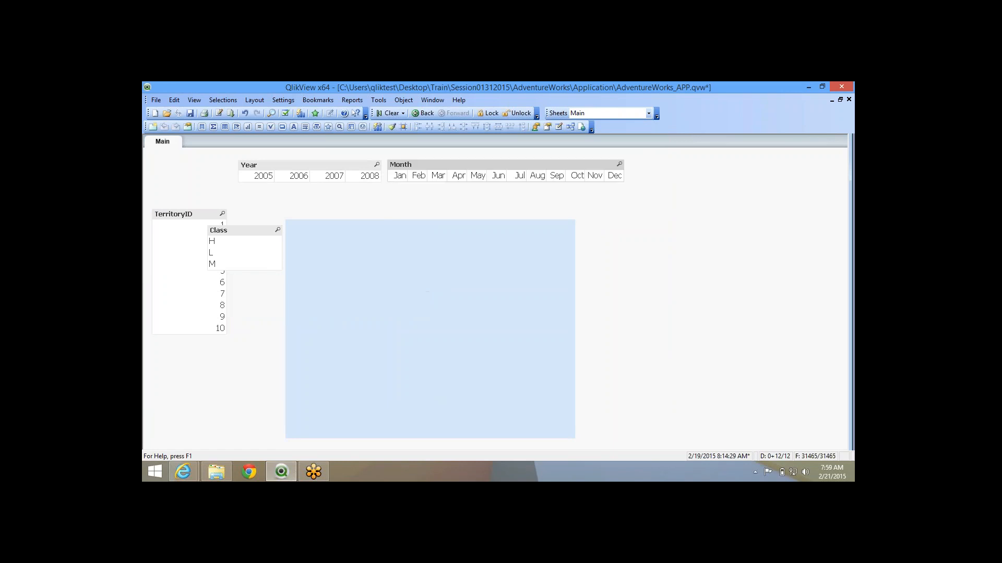
drag(235, 230, 179, 350)
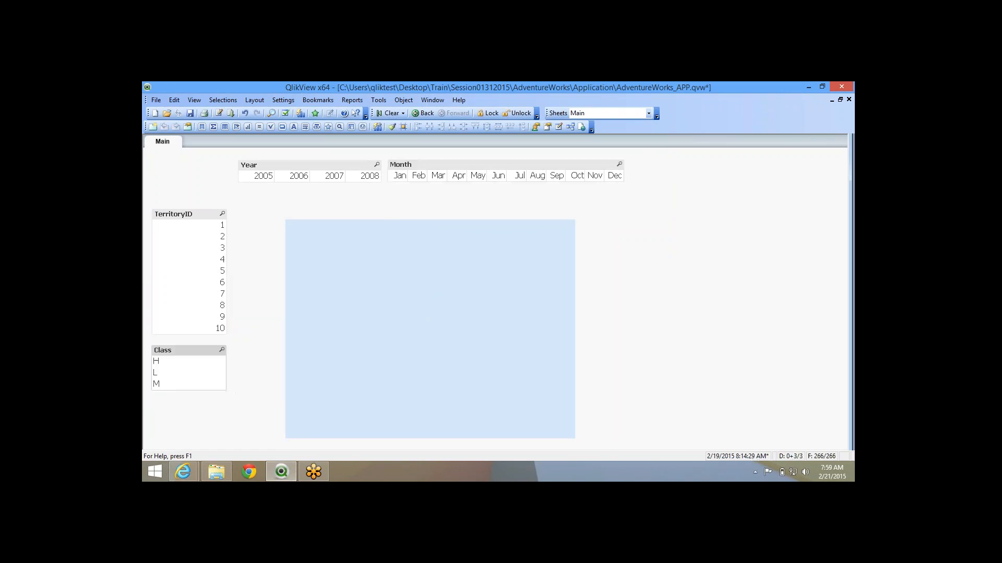
Move the background text object below the Year and Month list boxes and enlarge it to extend slightly wider than both.
drag(365, 225, 315, 192)
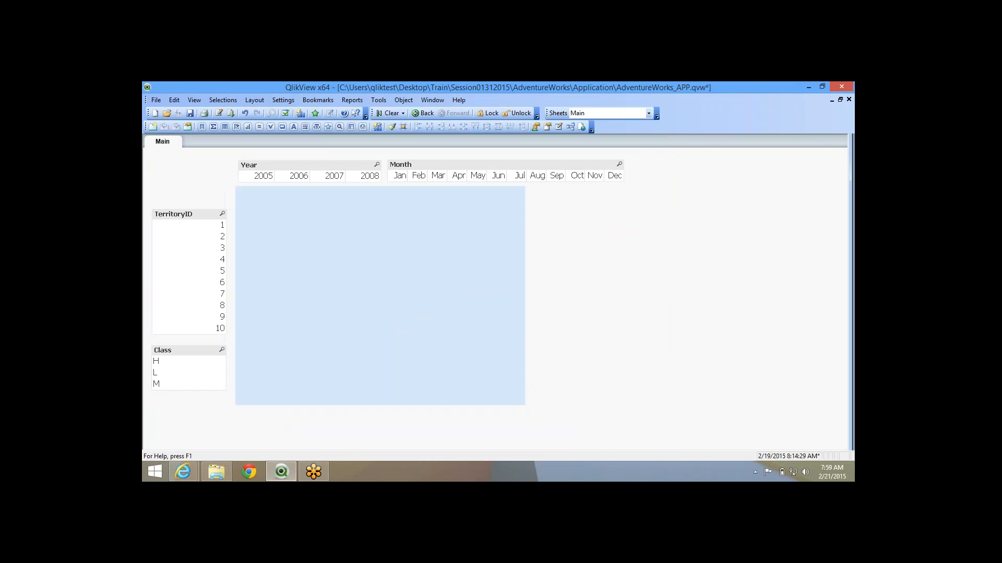
drag(525, 404, 625, 450)
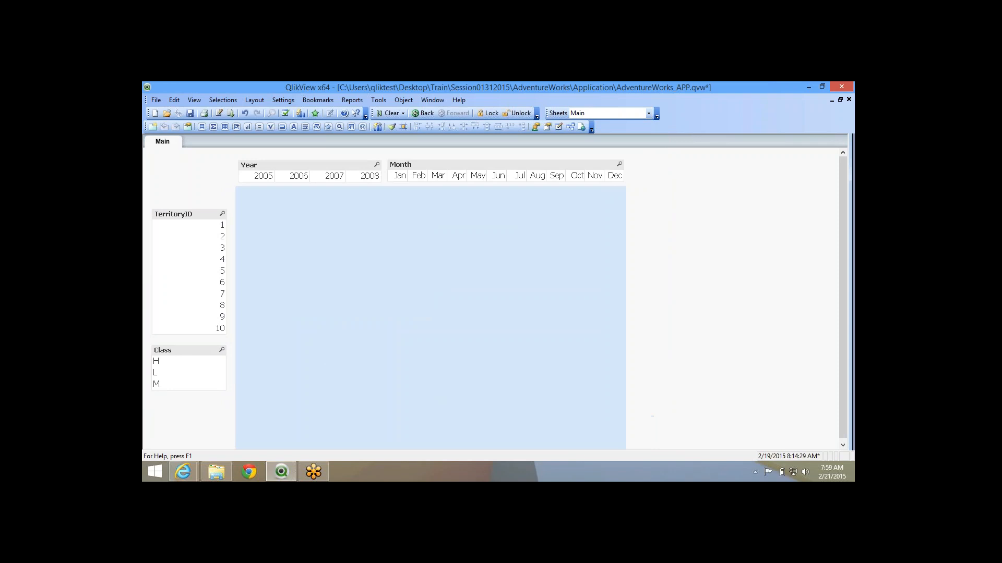
drag(235, 186, 231, 185)
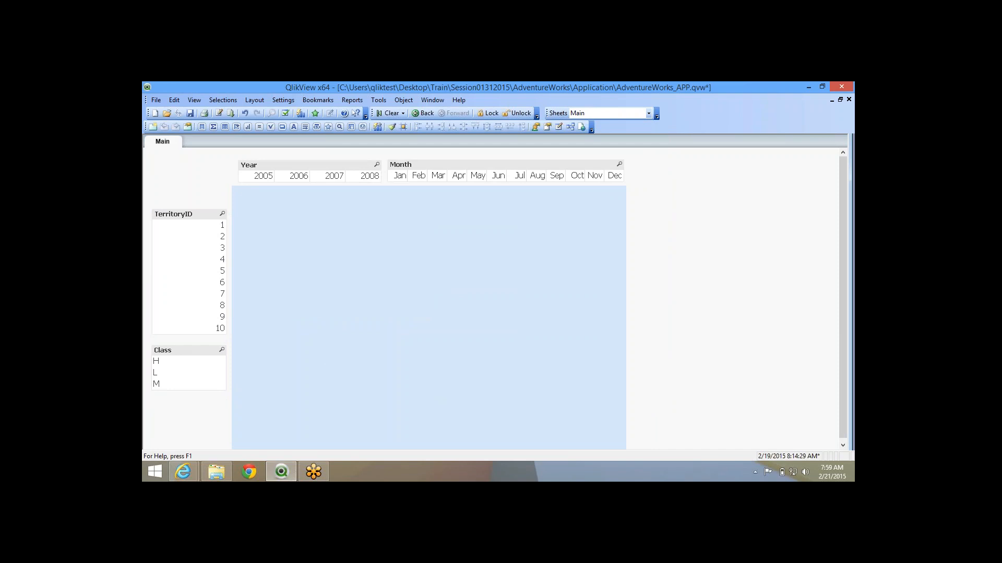
drag(626, 318, 657, 318)
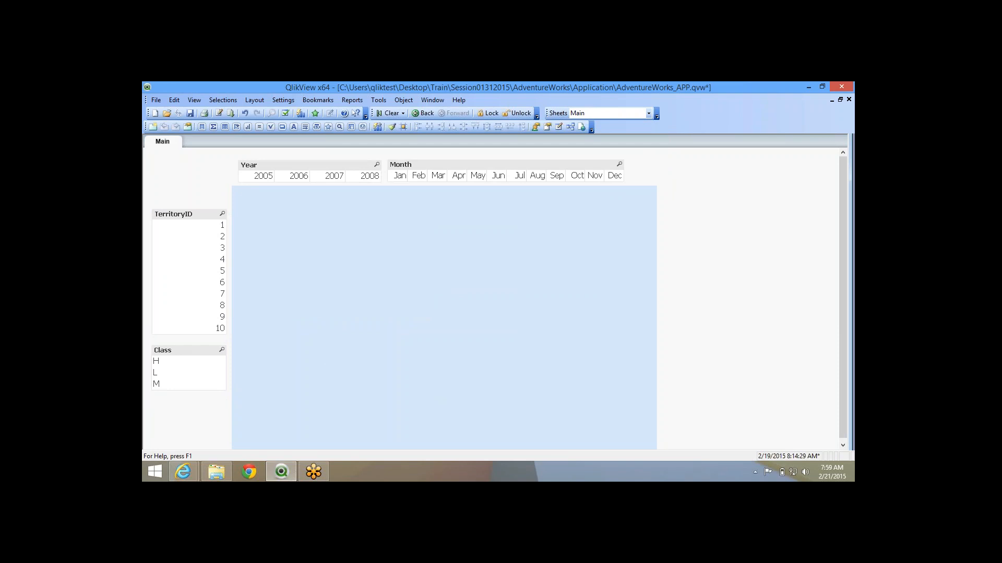
Set the background text object's fill to the solid light grey basic color (RGB 192, 192, 192).
right_click(356, 261)
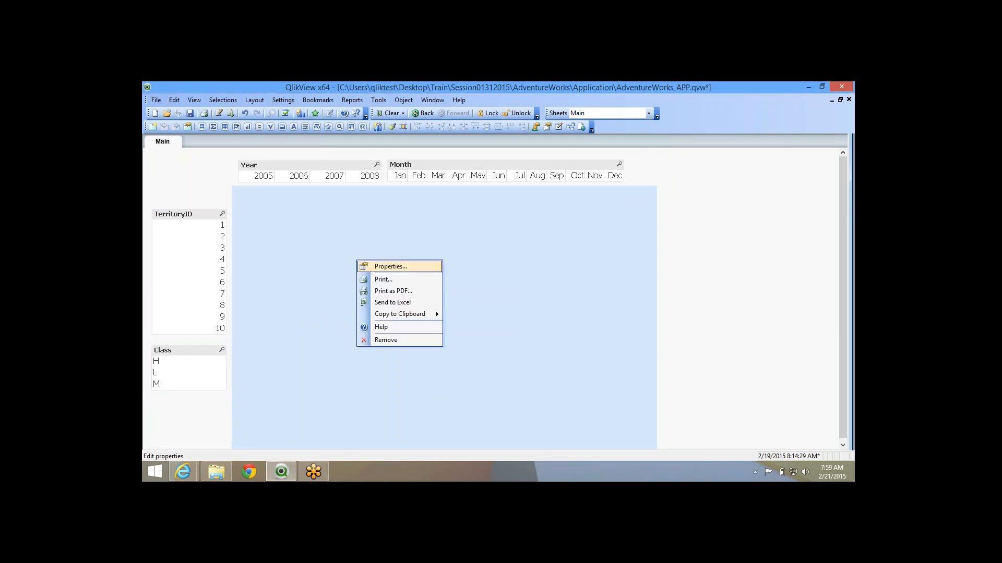
click(388, 266)
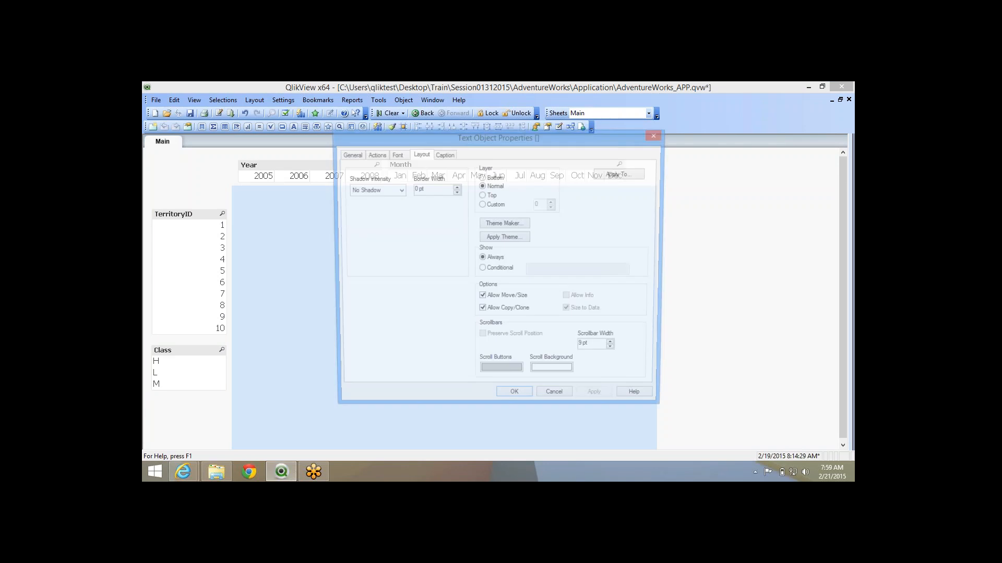
click(349, 155)
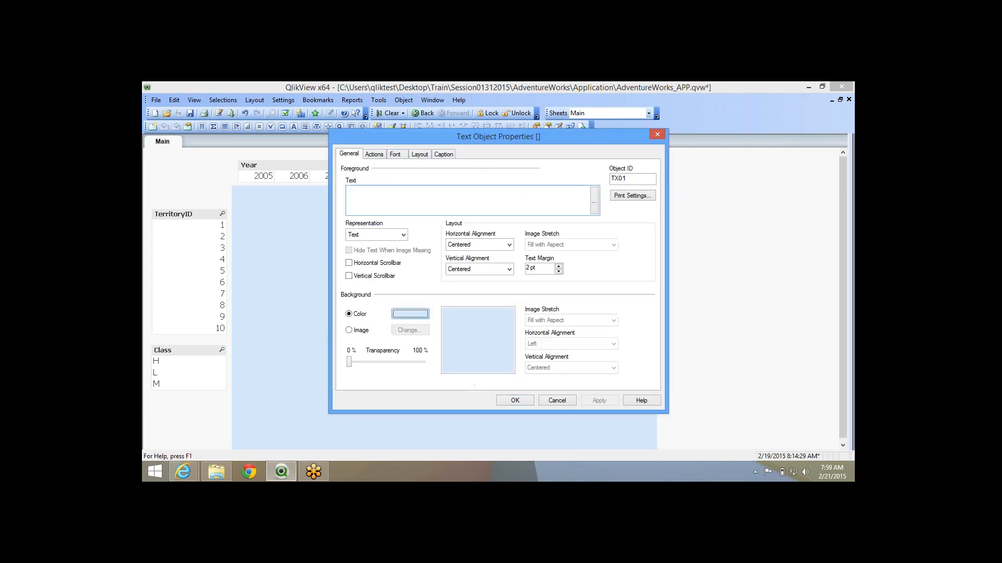
click(410, 314)
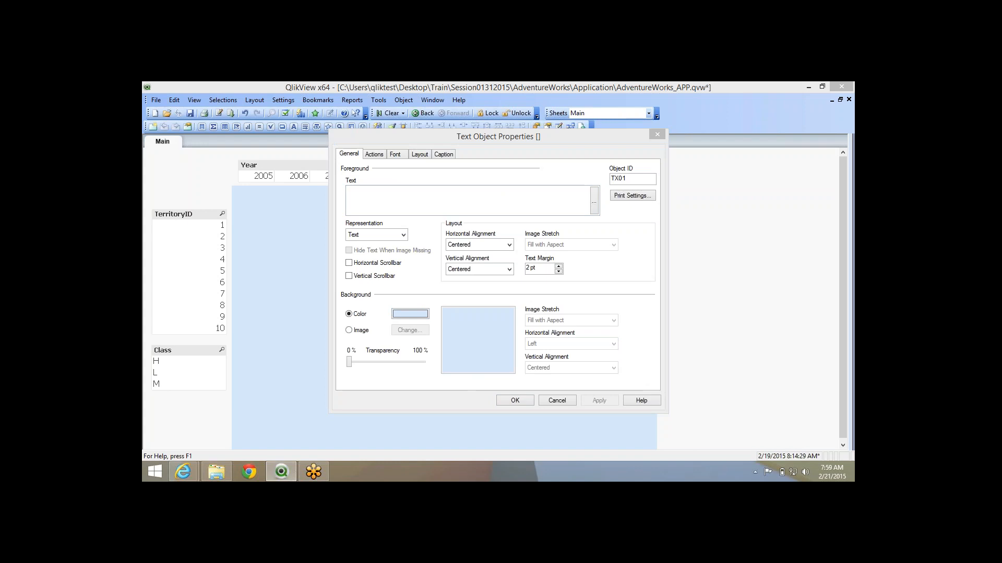
click(572, 190)
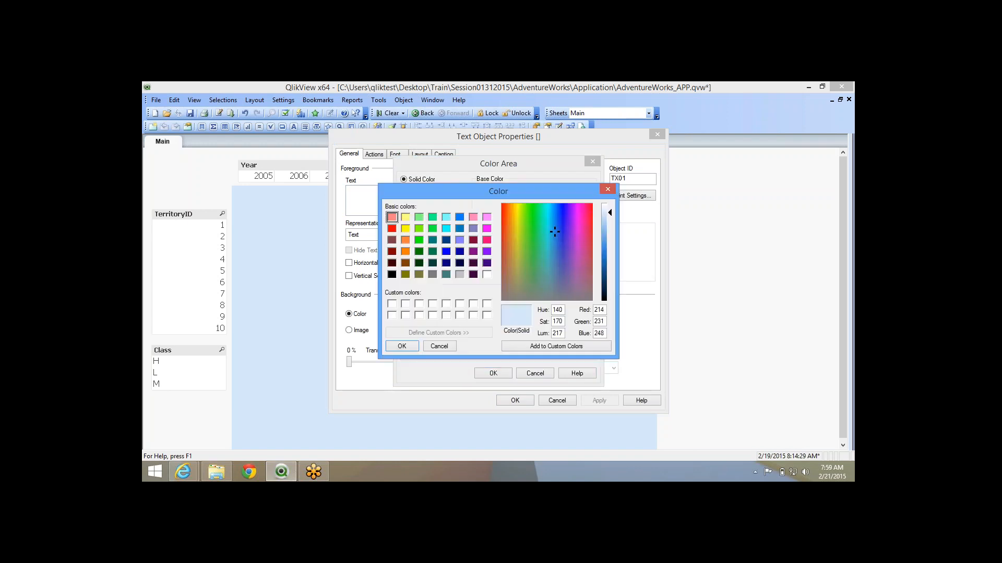
click(460, 275)
click(402, 347)
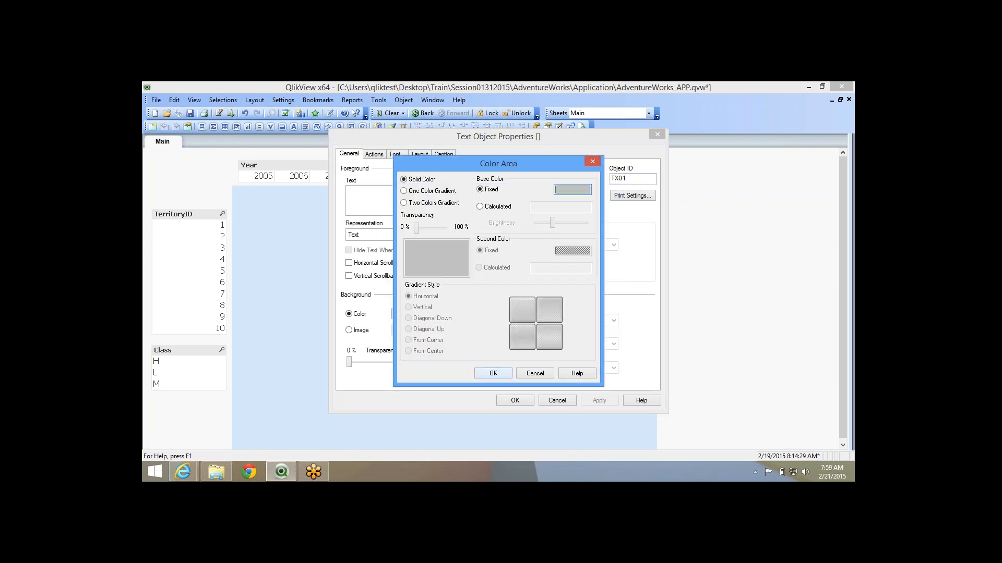
key(Return)
key(Return)
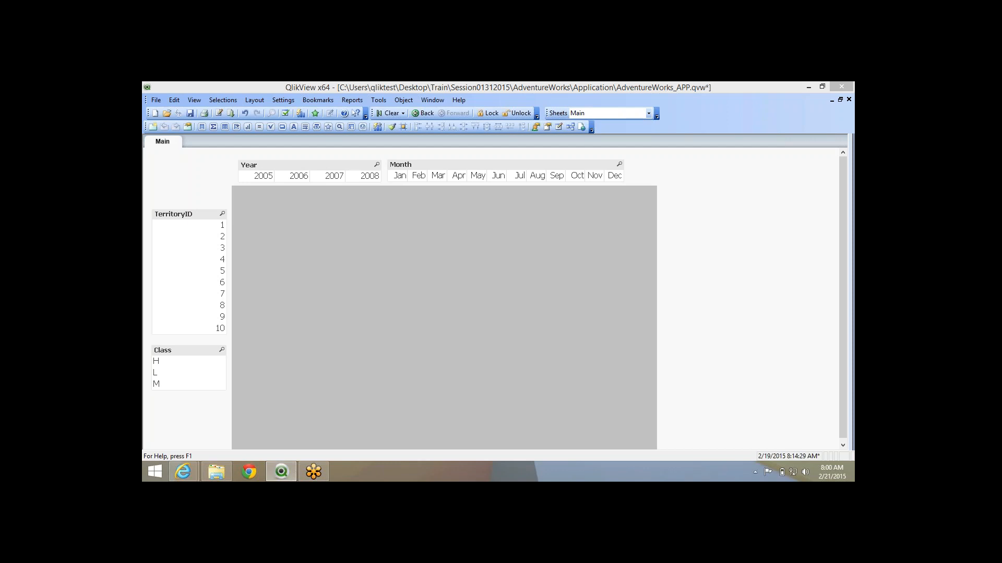
Review the layout options of the TerritoryID list box without changing them.
click(505, 165)
right_click(303, 256)
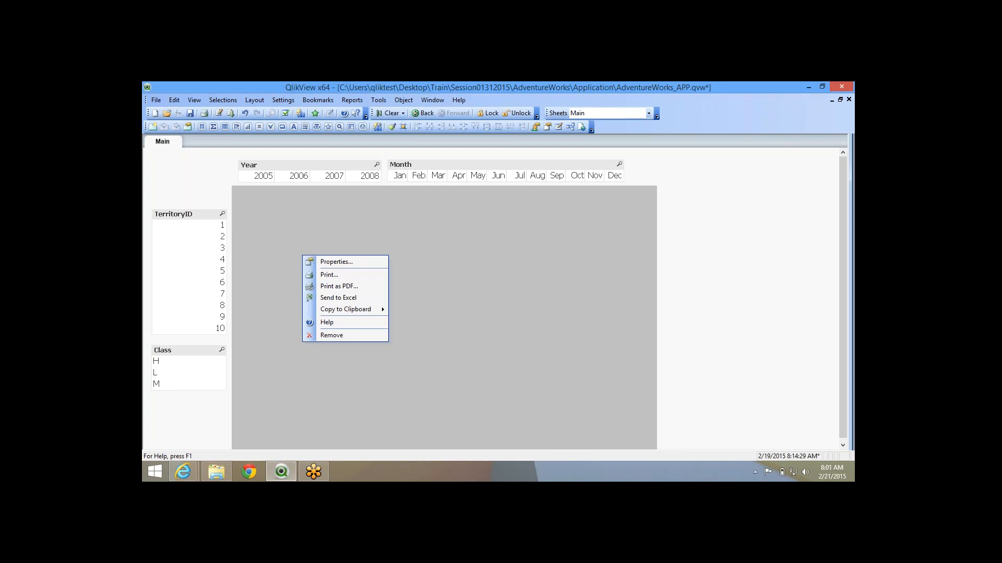
right_click(176, 217)
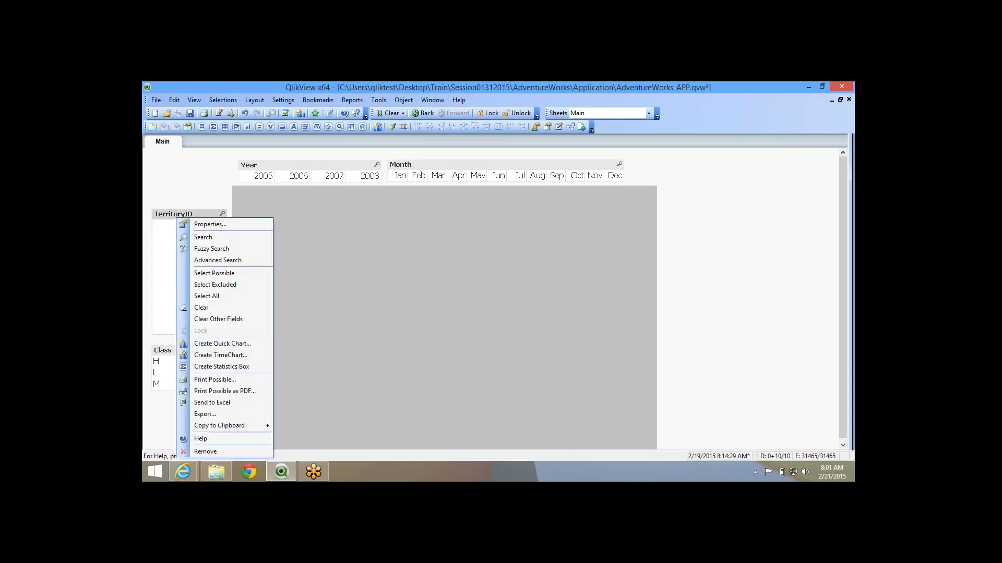
click(208, 224)
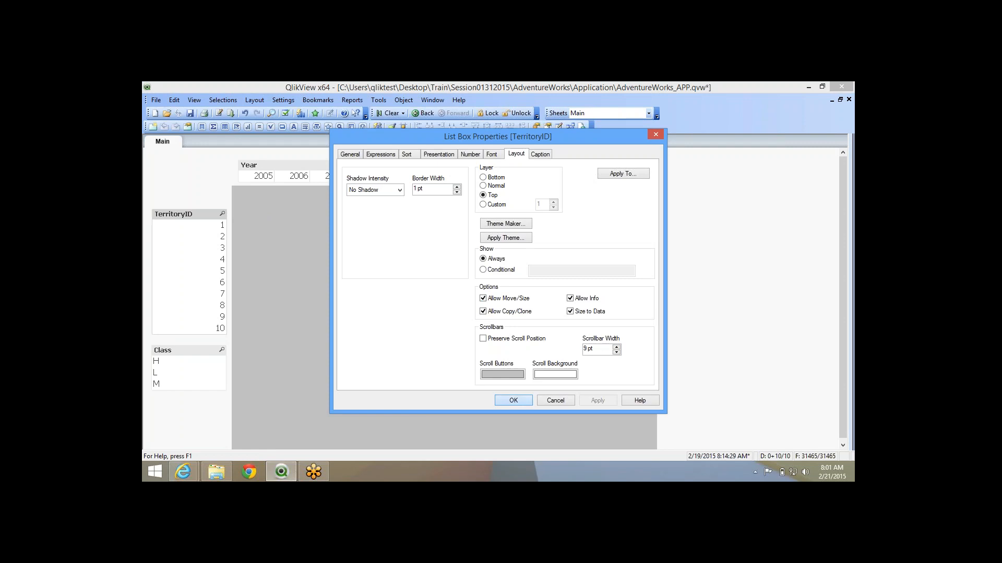
key(Return)
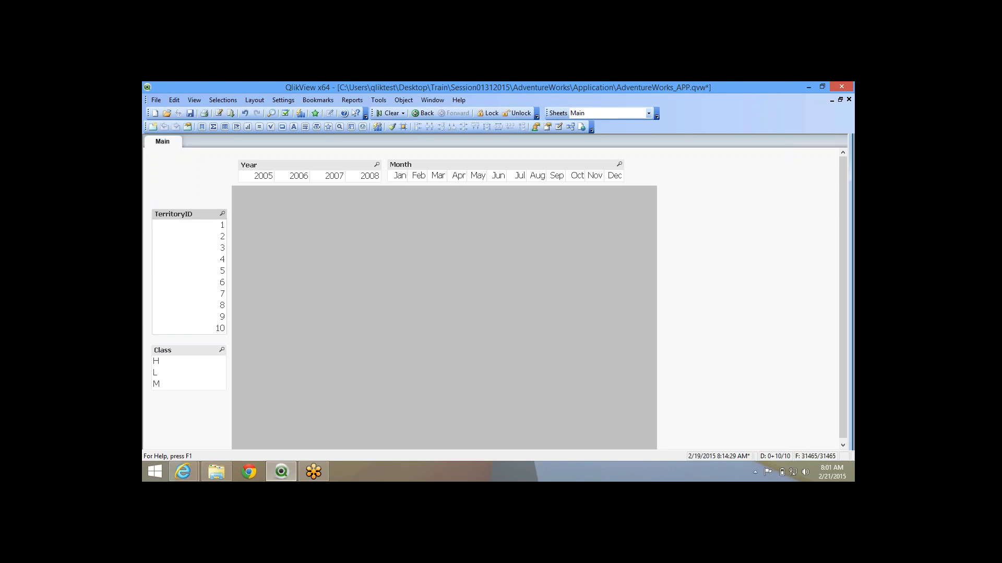
Try turning off Allow Move/Size for the TerritoryID list box, and test selecting and deselecting value 1.
right_click(195, 215)
click(227, 224)
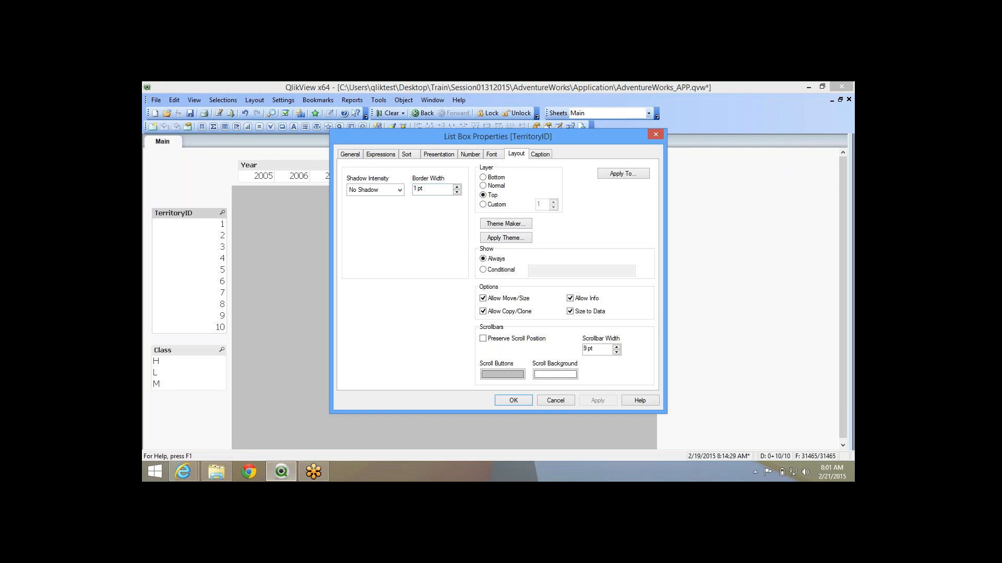
click(484, 298)
click(655, 134)
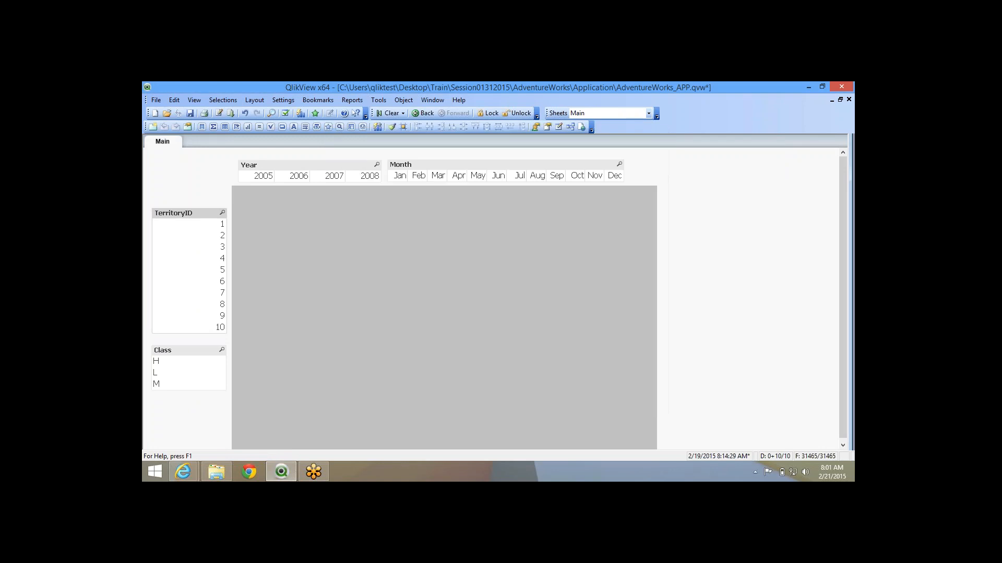
click(189, 225)
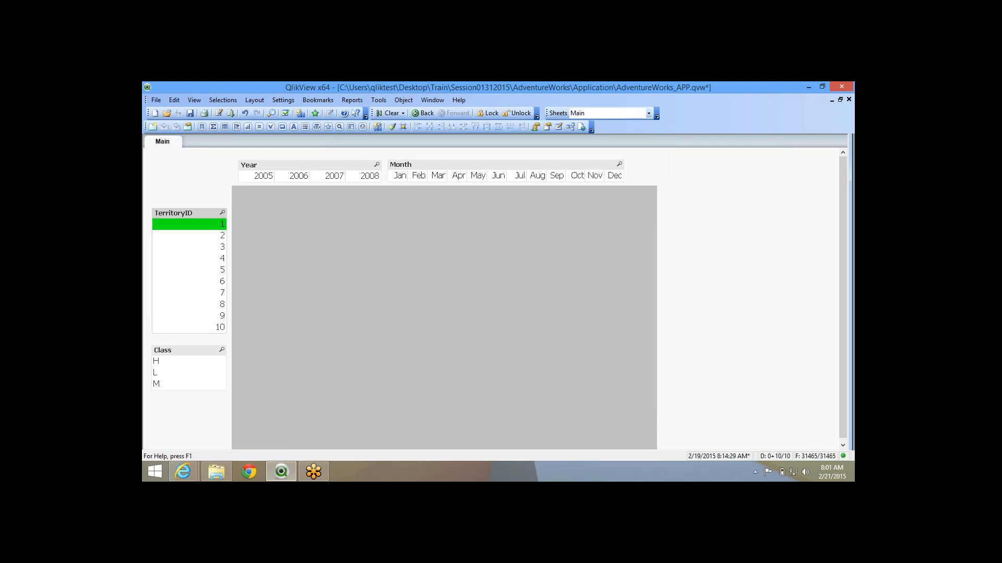
click(189, 225)
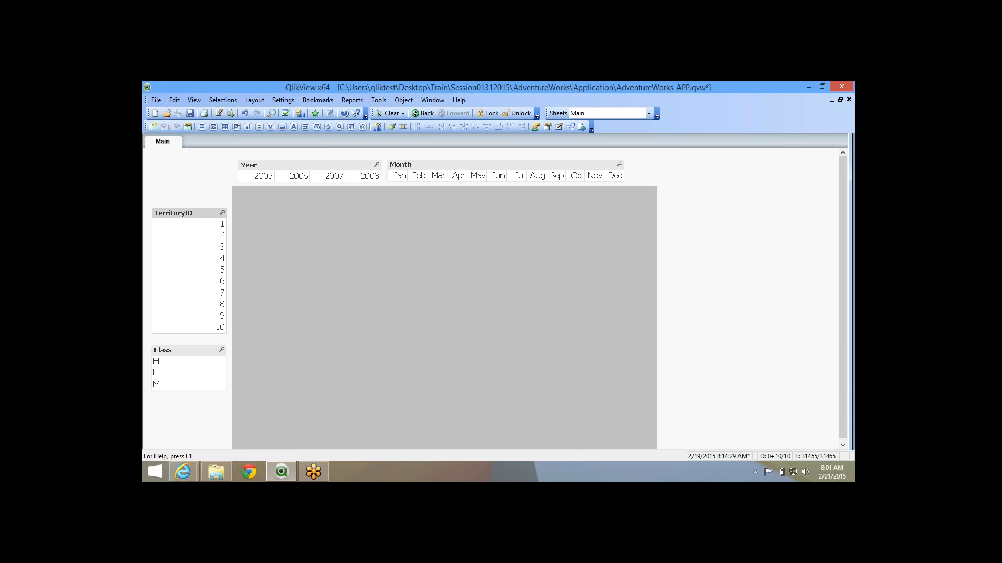
Turn Allow Move/Size and Allow Copy/Clone back on in the TerritoryID list box's layout options.
right_click(179, 213)
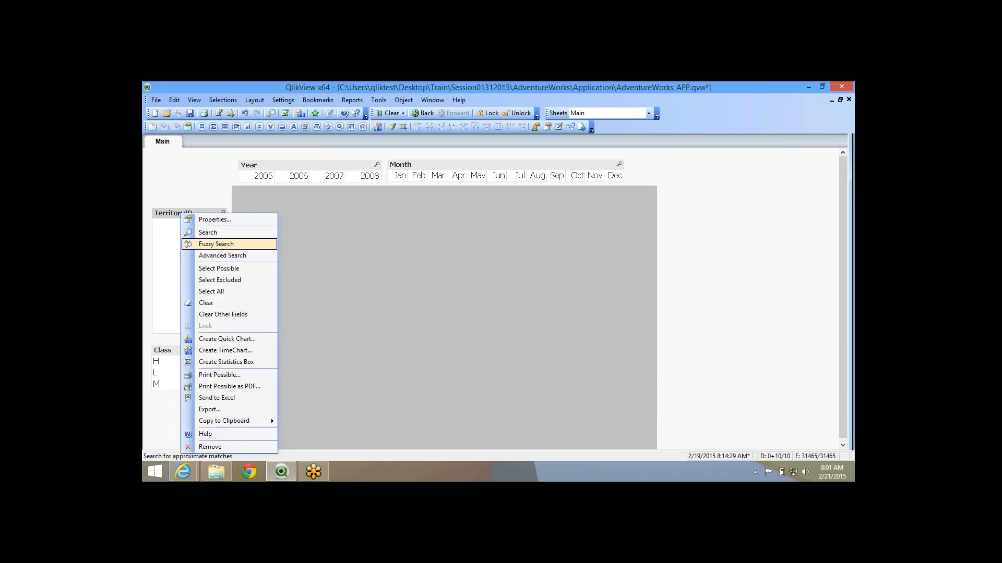
click(216, 220)
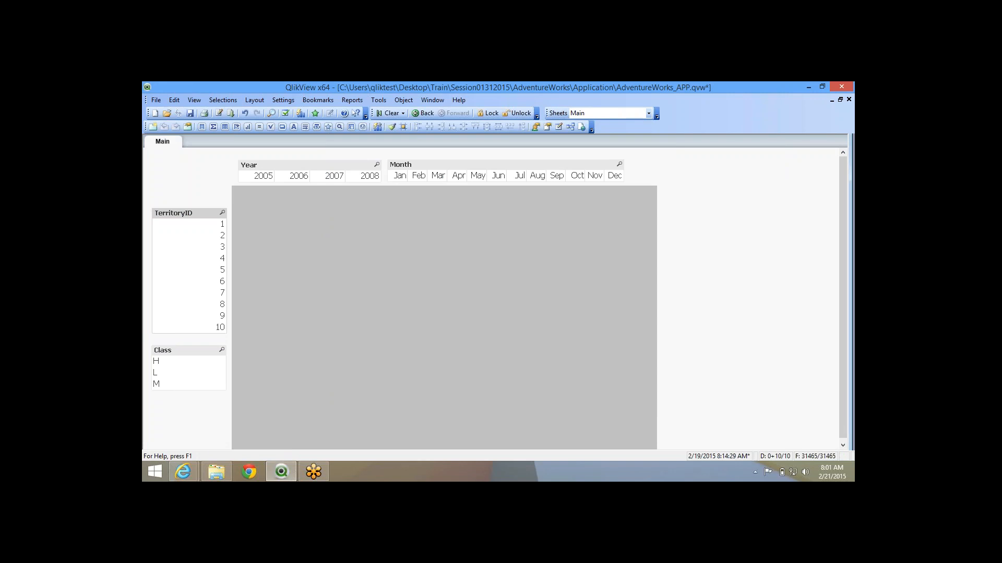
right_click(176, 212)
click(199, 219)
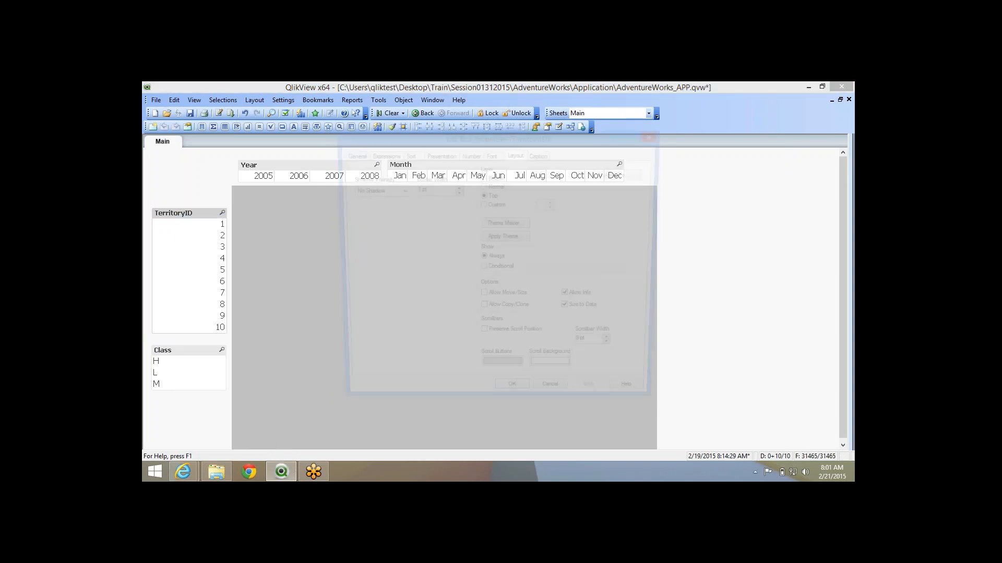
click(482, 298)
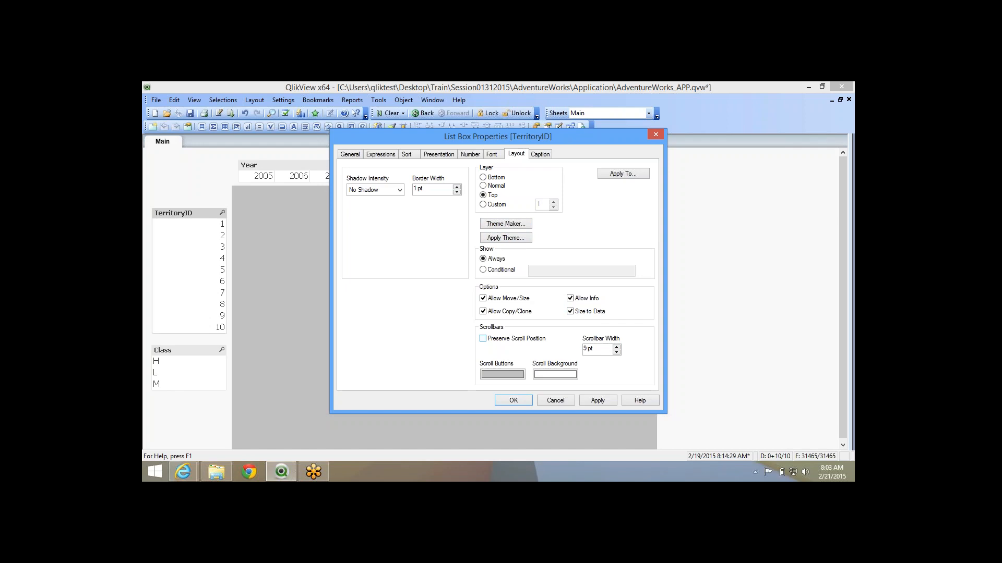
click(514, 401)
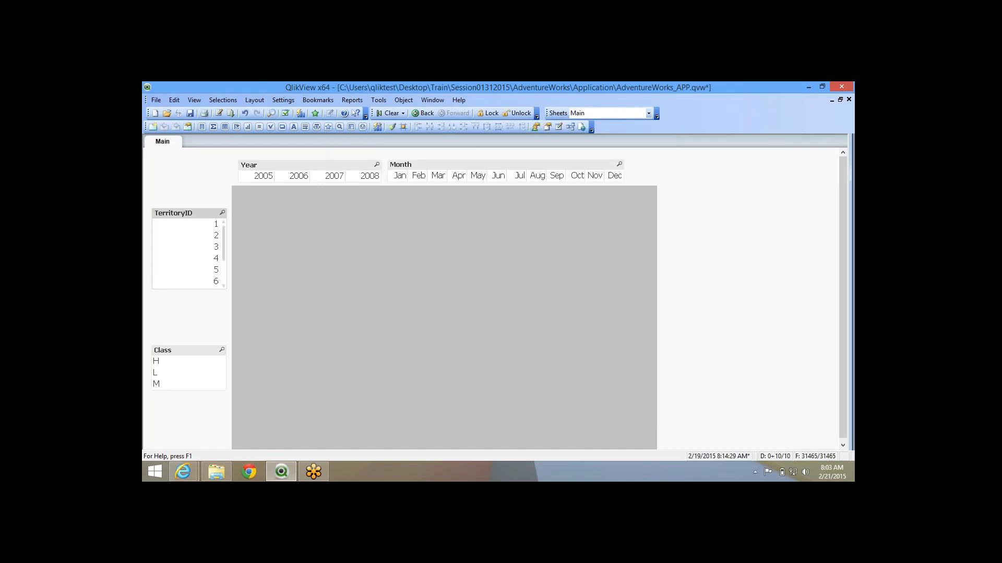
Set the TerritoryID list box's scroll button color to solid bright pink.
right_click(195, 235)
click(226, 223)
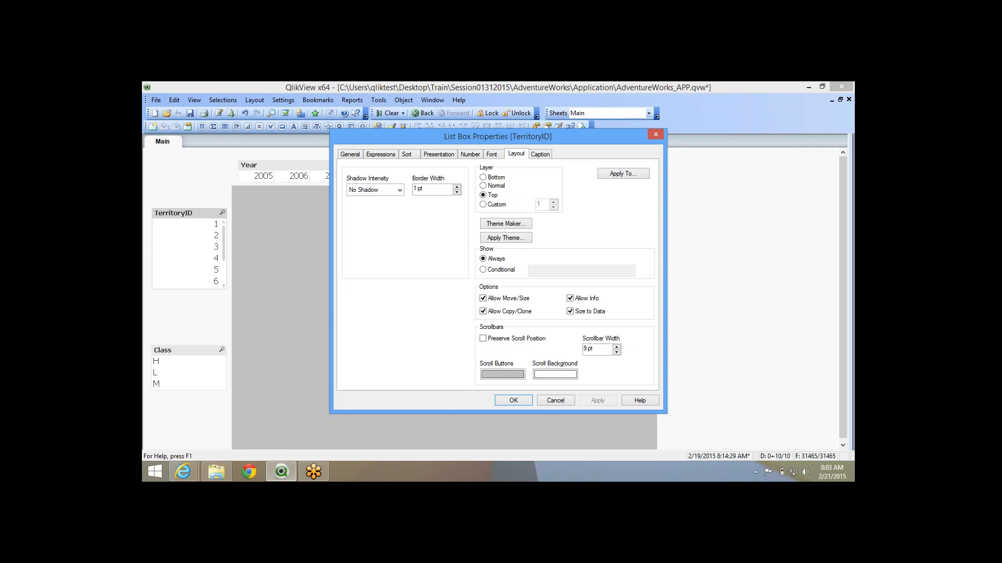
click(502, 374)
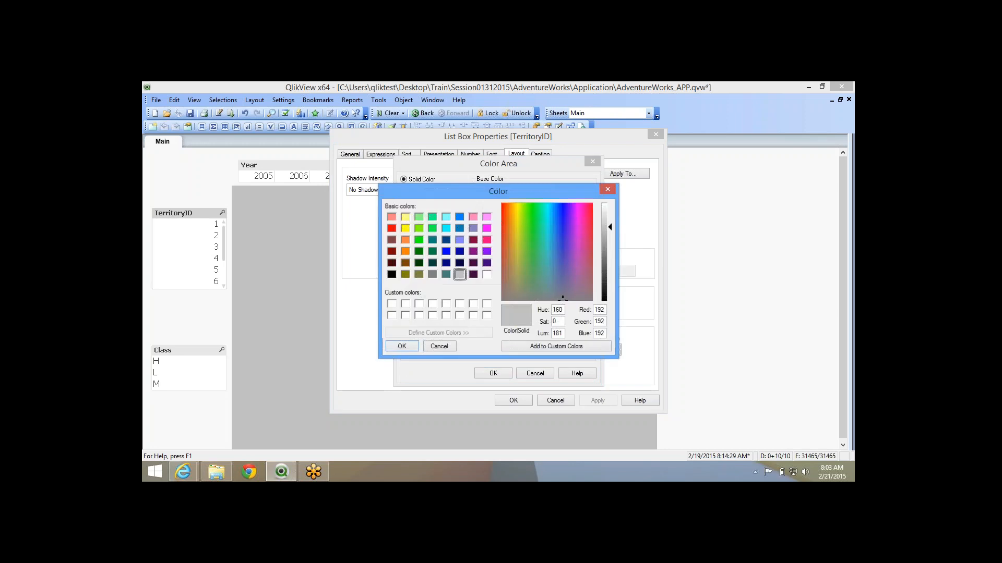
click(486, 239)
click(402, 346)
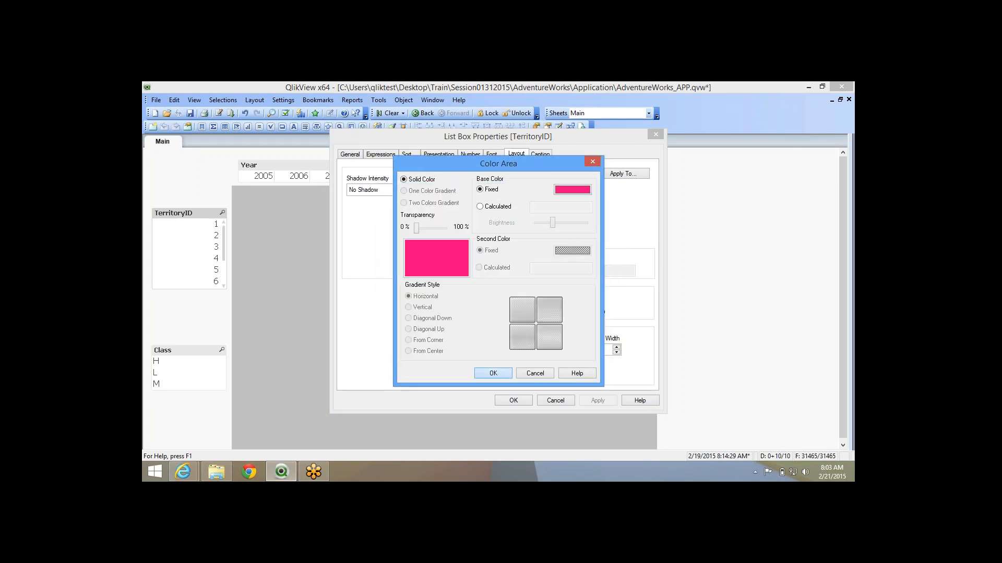
key(Return)
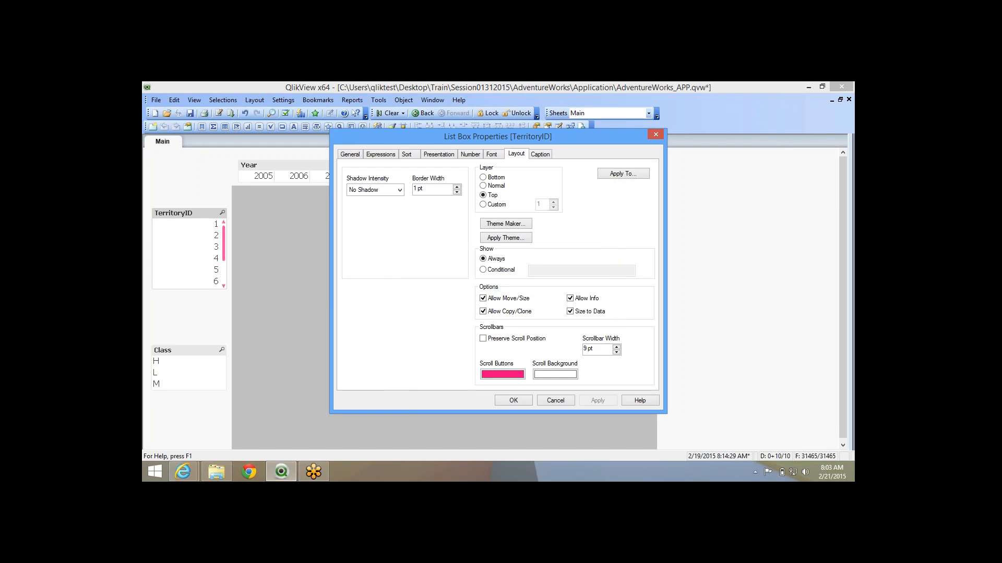
Set the TerritoryID list box's scroll background to solid light grey (RGB 192, 192, 192) and accept the properties.
click(556, 374)
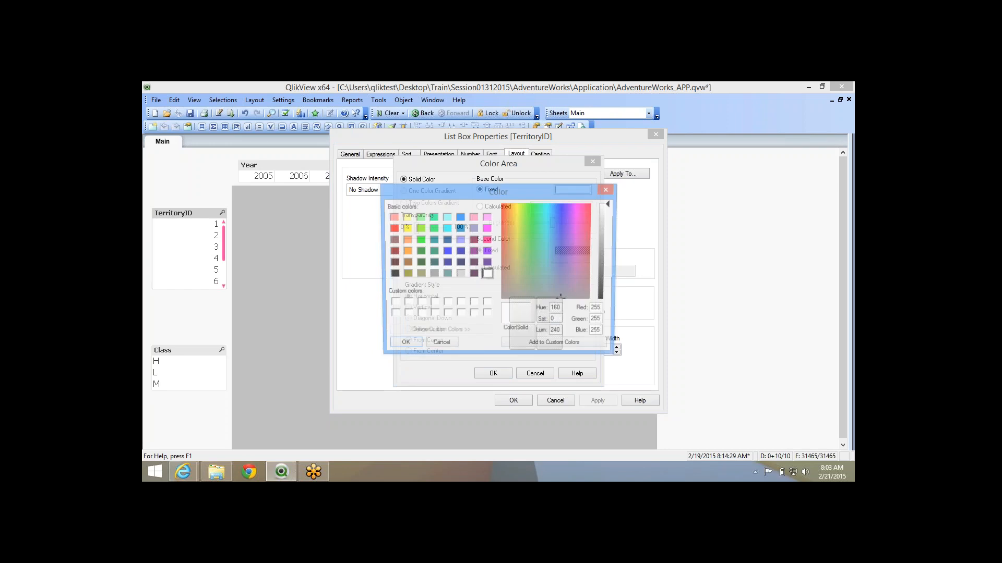
click(460, 274)
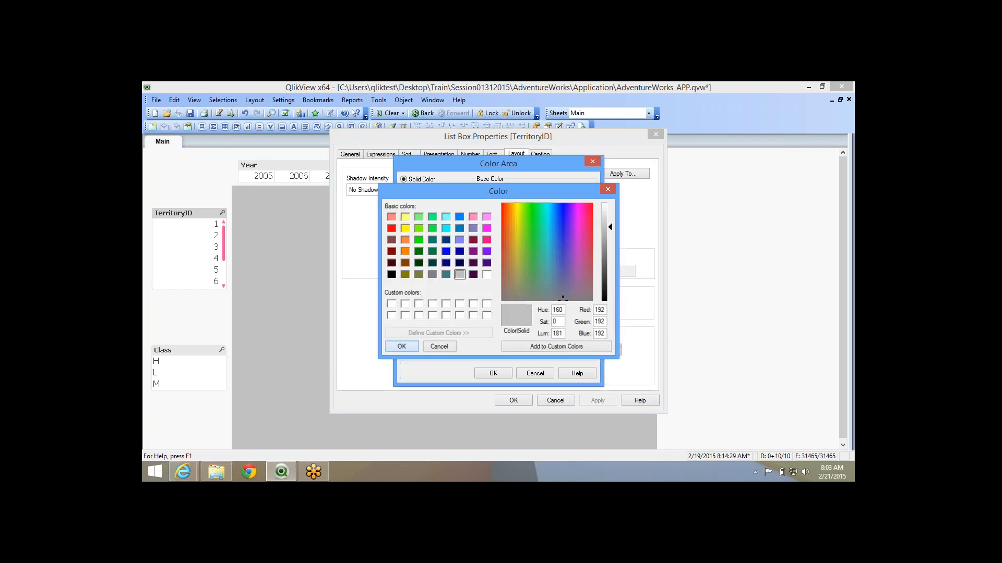
click(401, 346)
click(493, 374)
click(514, 401)
right_click(360, 216)
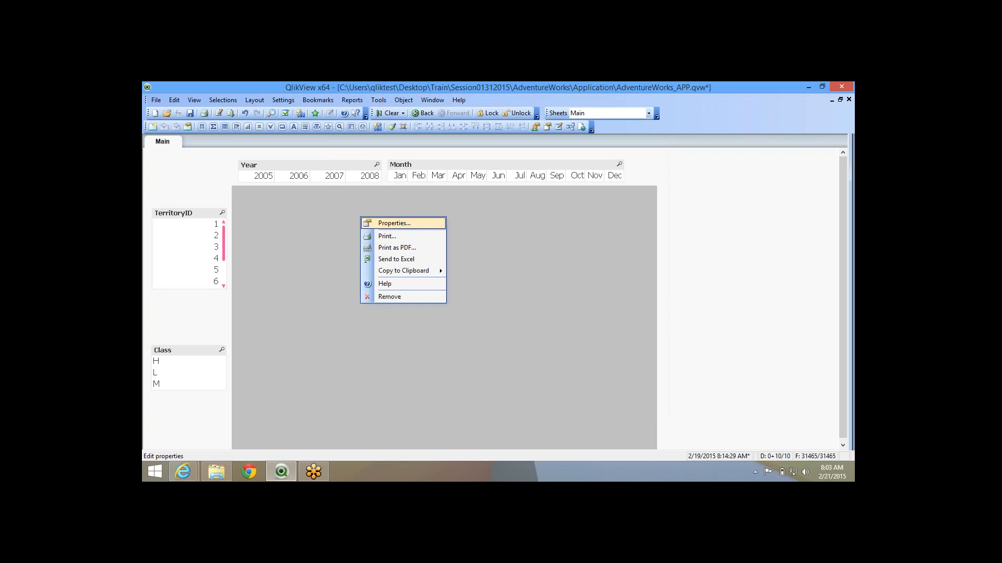
click(393, 223)
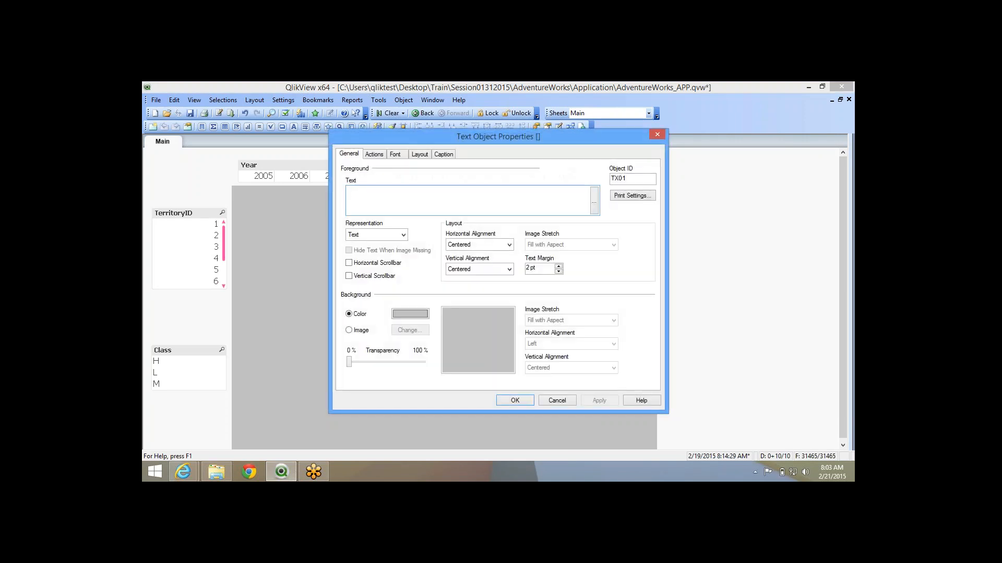
click(556, 401)
Set the scrollbar width of the TerritoryID list box to 18 pt and apply it.
right_click(199, 218)
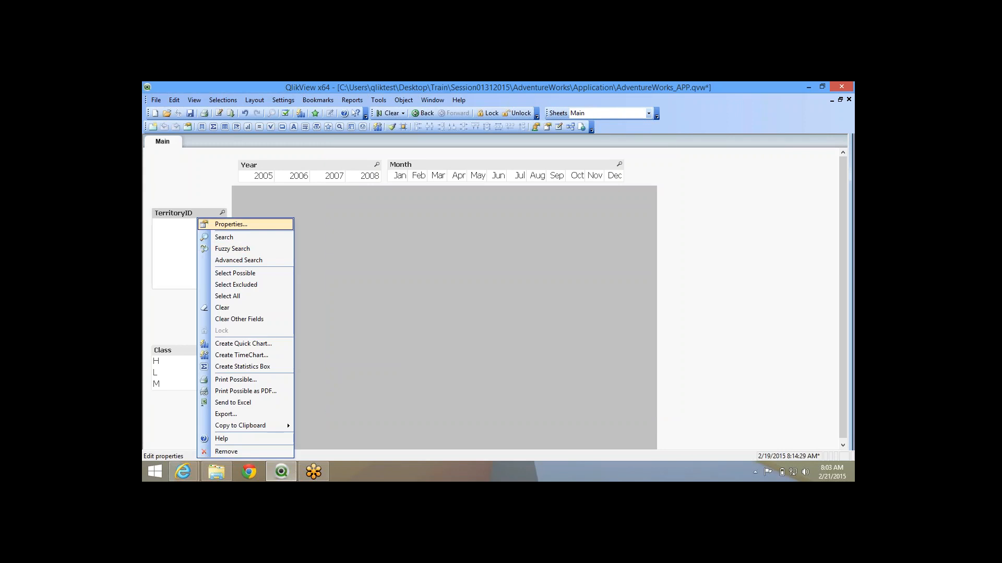
click(219, 224)
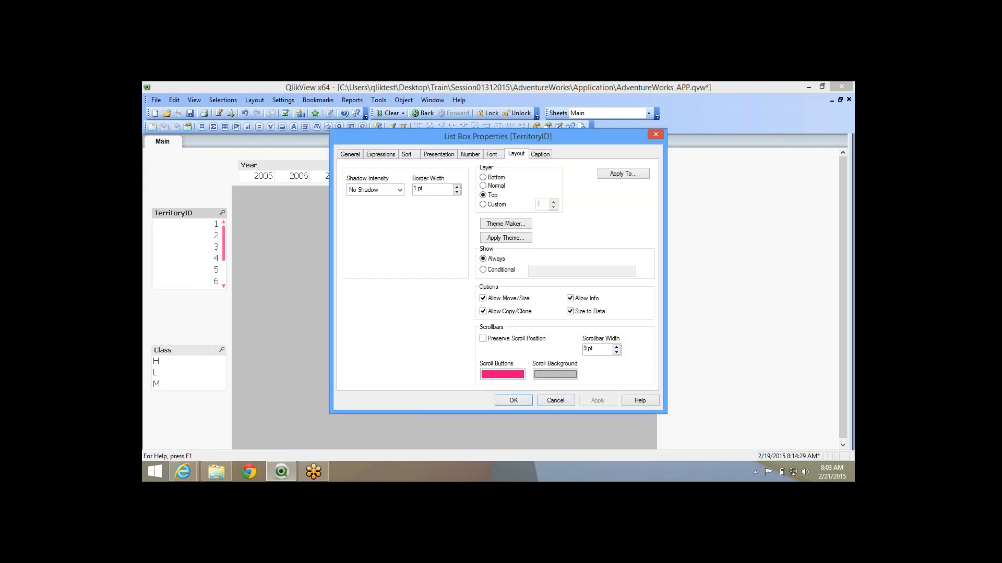
click(616, 347)
click(616, 347)
click(616, 347)
click(616, 347)
click(616, 347)
click(598, 401)
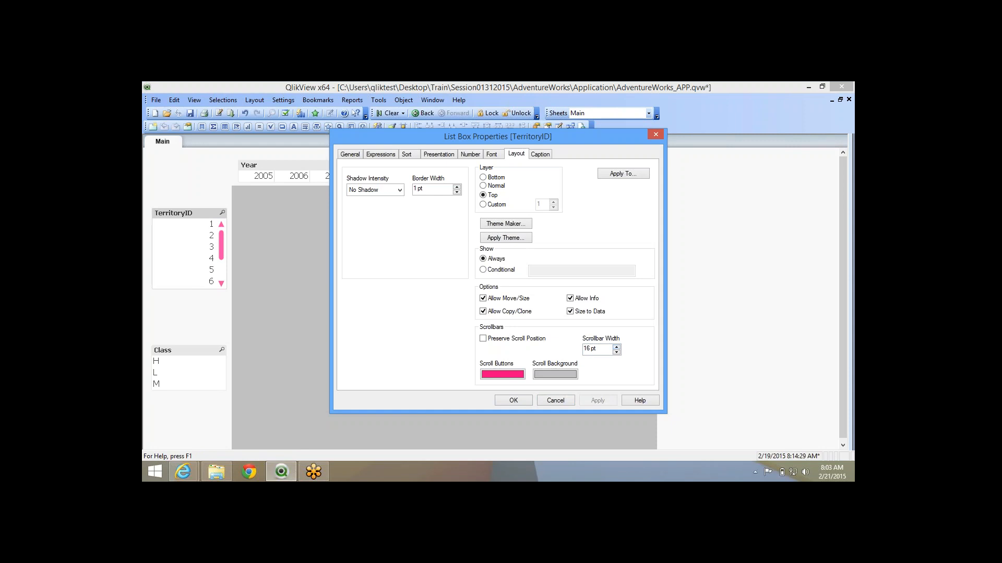
click(616, 346)
click(616, 346)
click(598, 401)
Look over the TerritoryID list box's caption settings, including title, colors, alignment, special icons and position, then close its properties.
click(539, 155)
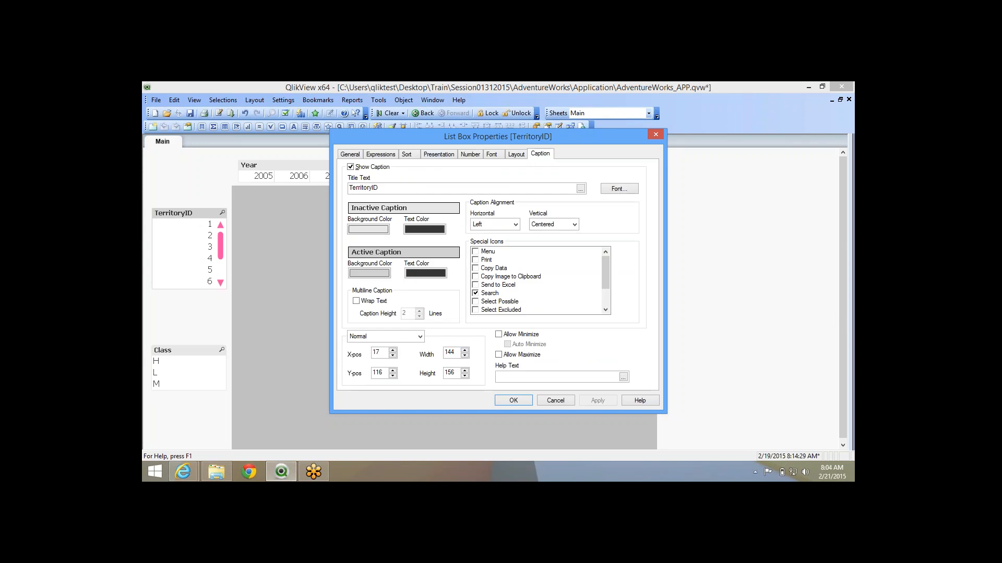
click(516, 155)
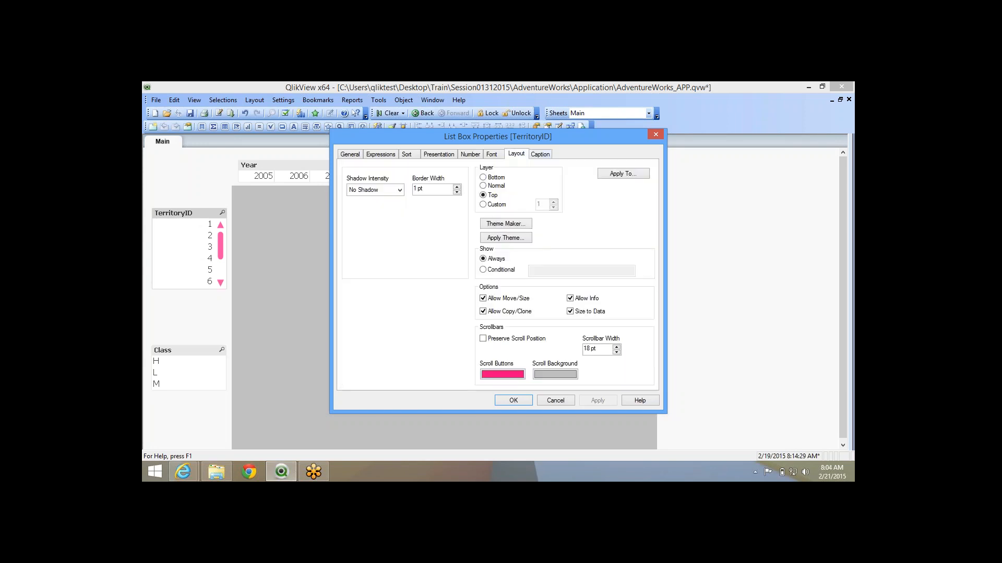
click(540, 154)
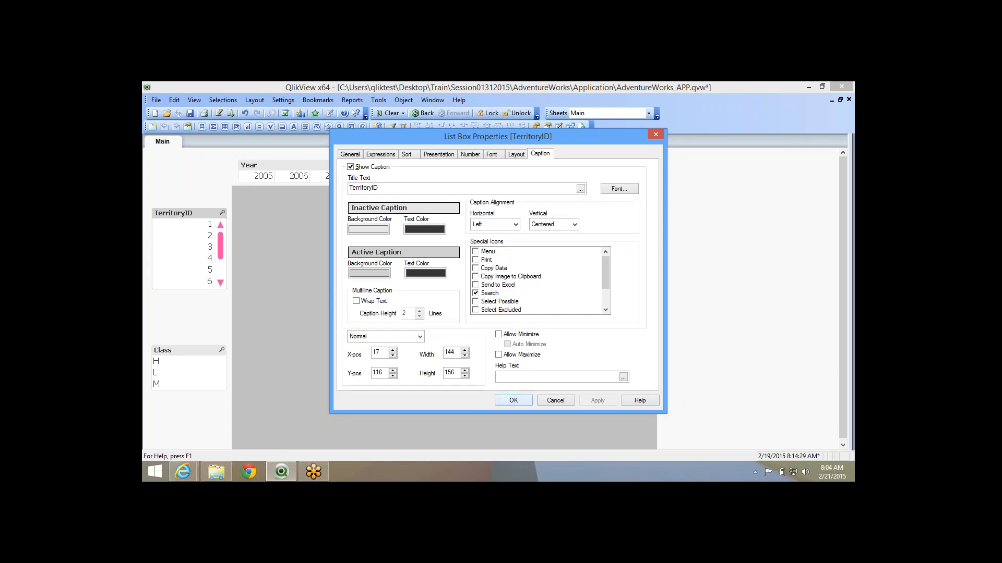
key(Return)
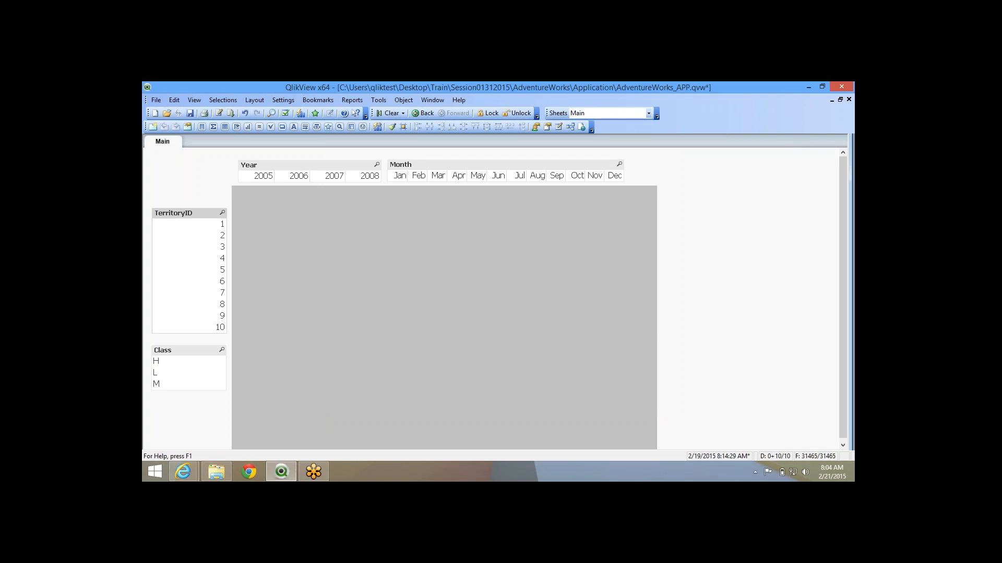
Set the TerritoryID list box's caption font to Tahoma Bold, size 11.
right_click(164, 212)
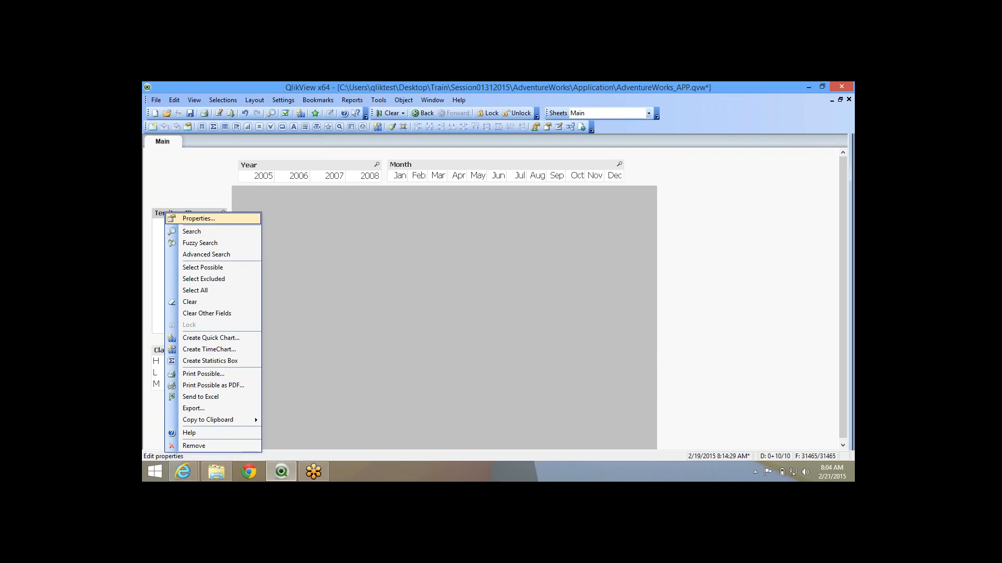
key(Return)
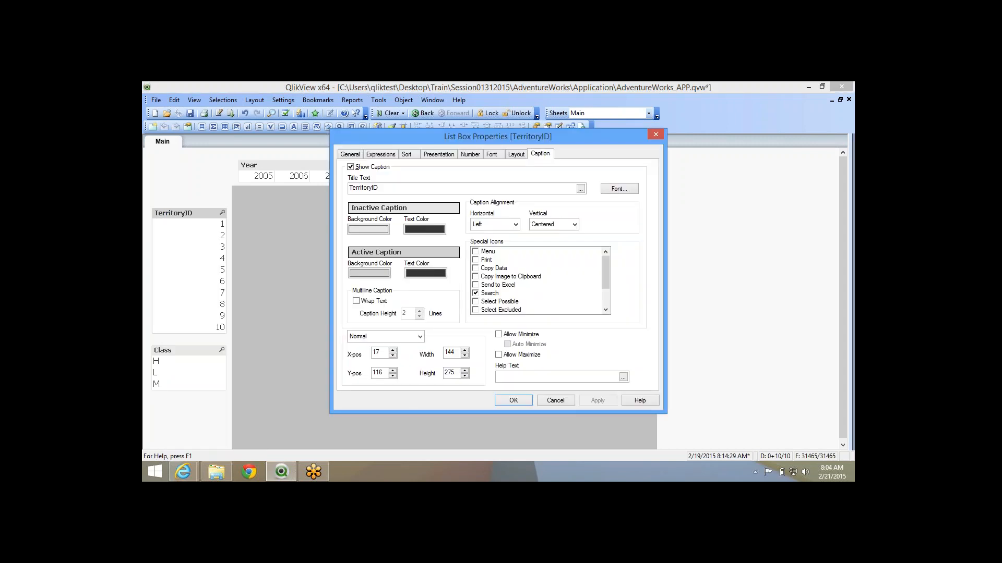
double_click(363, 188)
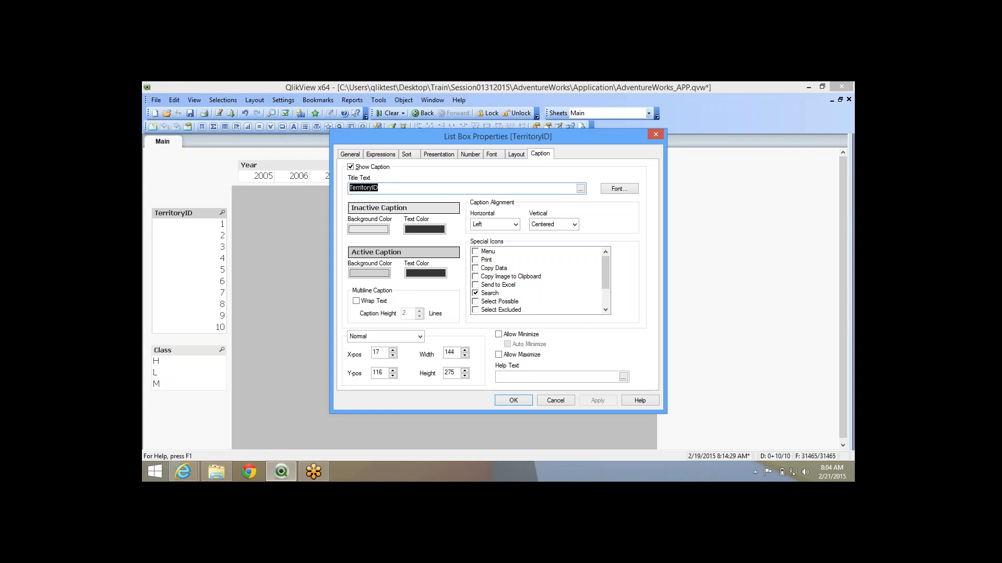
click(619, 189)
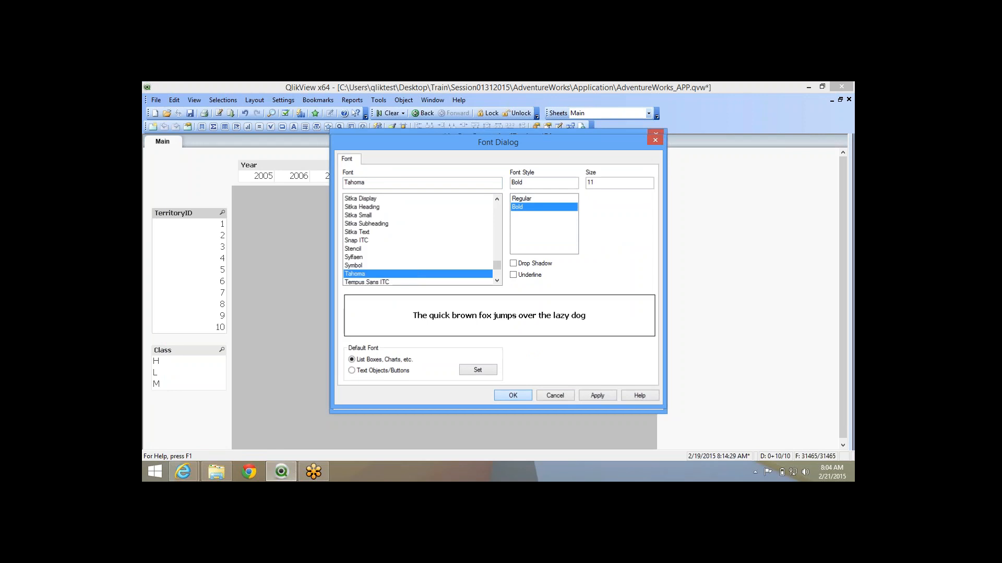
click(513, 395)
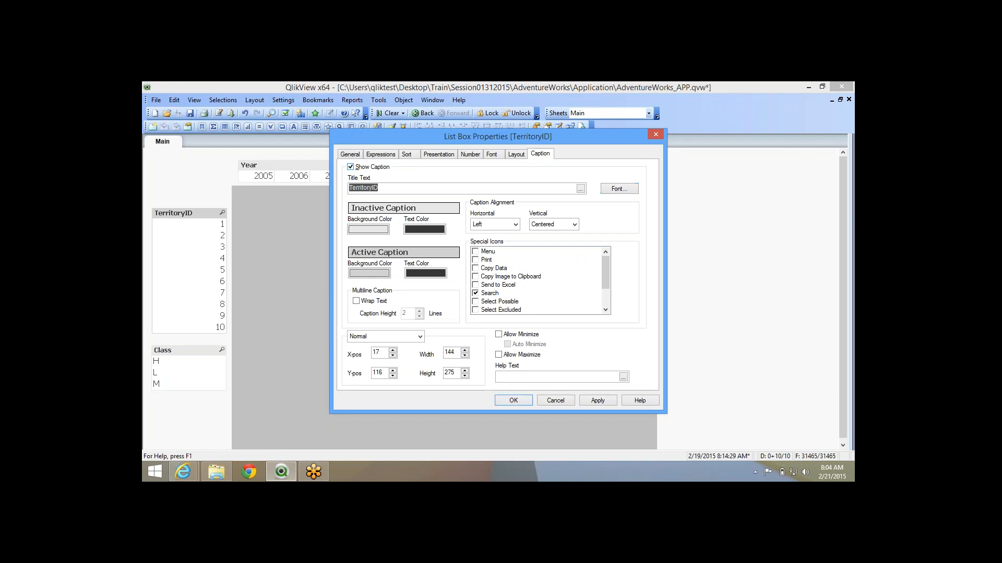
Try hiding the TerritoryID list box's caption, apply the change, and show the caption again.
click(350, 167)
click(597, 400)
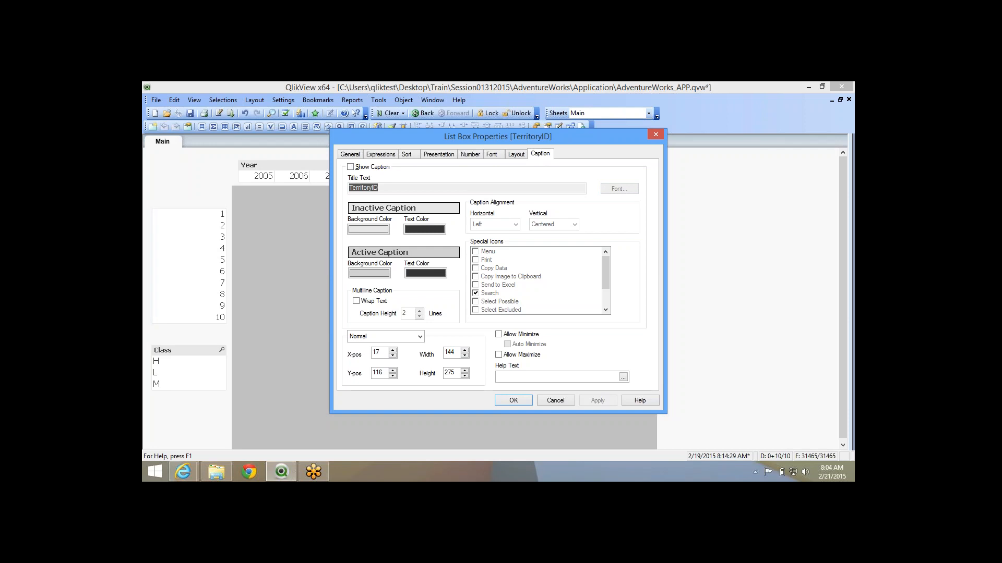
click(351, 167)
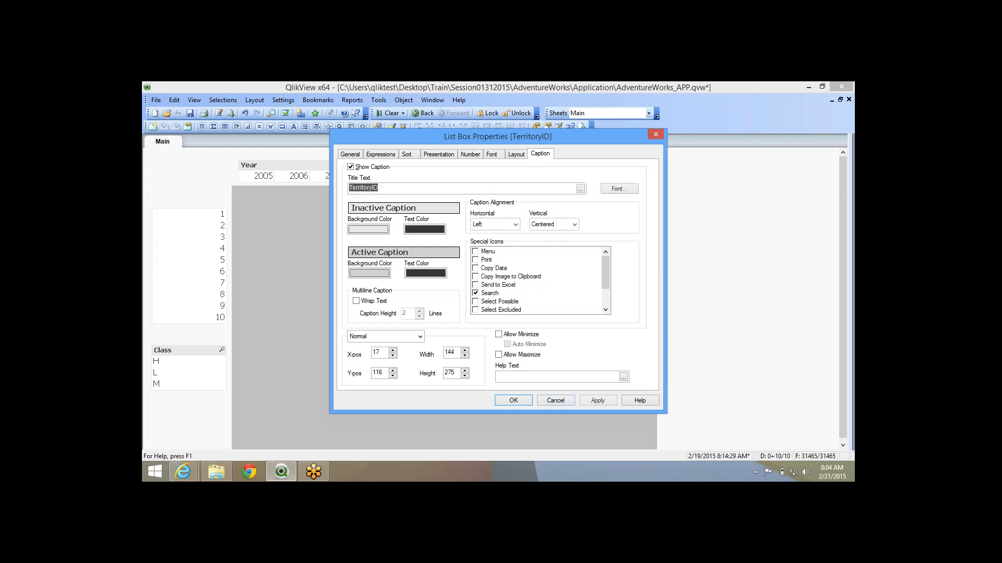
click(598, 400)
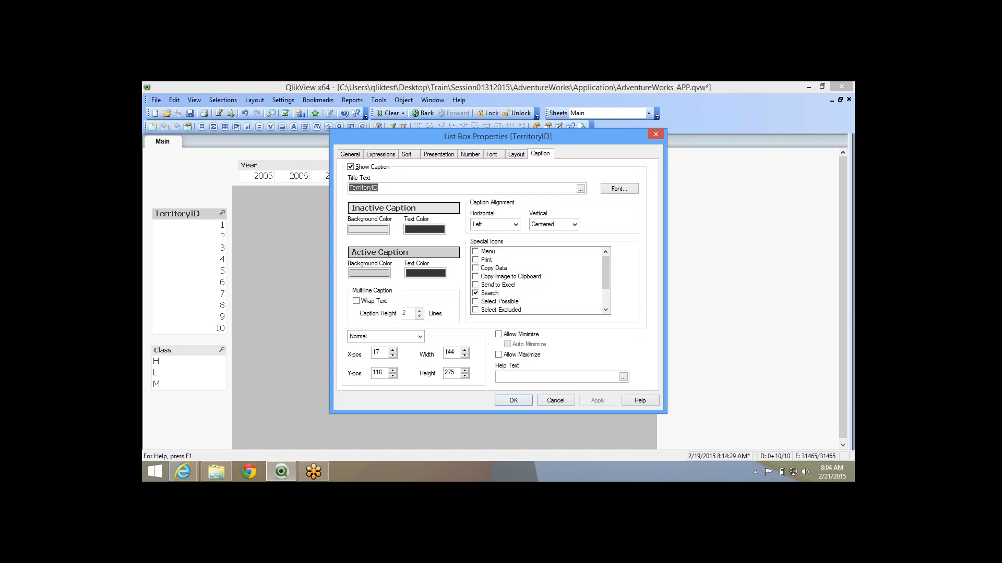
Set the TerritoryID caption's horizontal alignment to Centered and accept the properties.
click(516, 225)
click(491, 243)
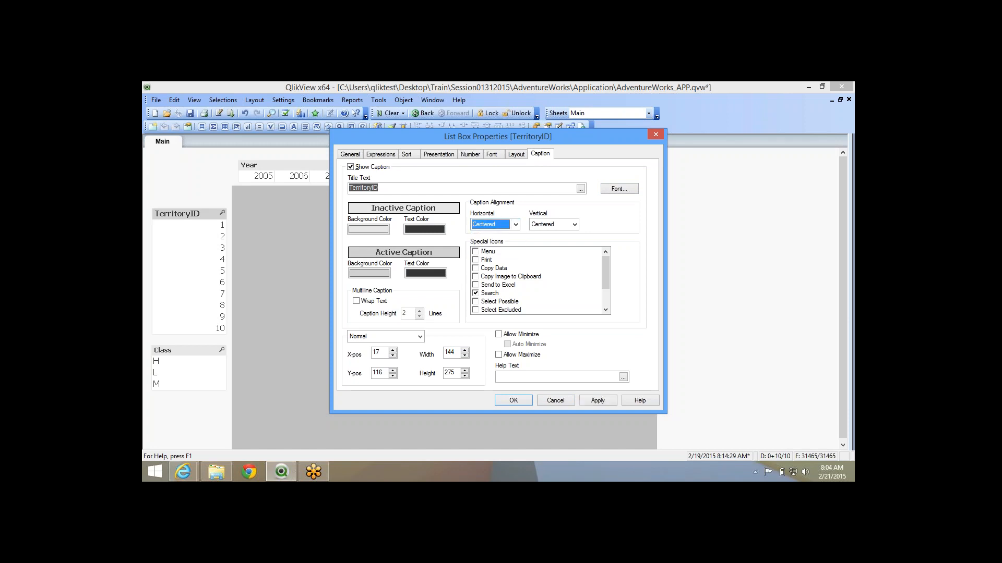
click(598, 400)
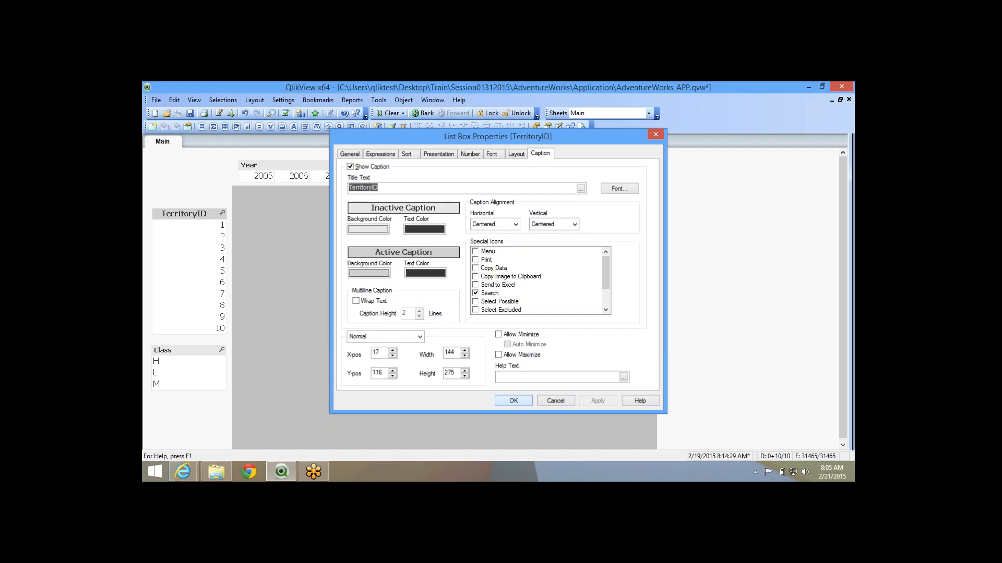
click(514, 401)
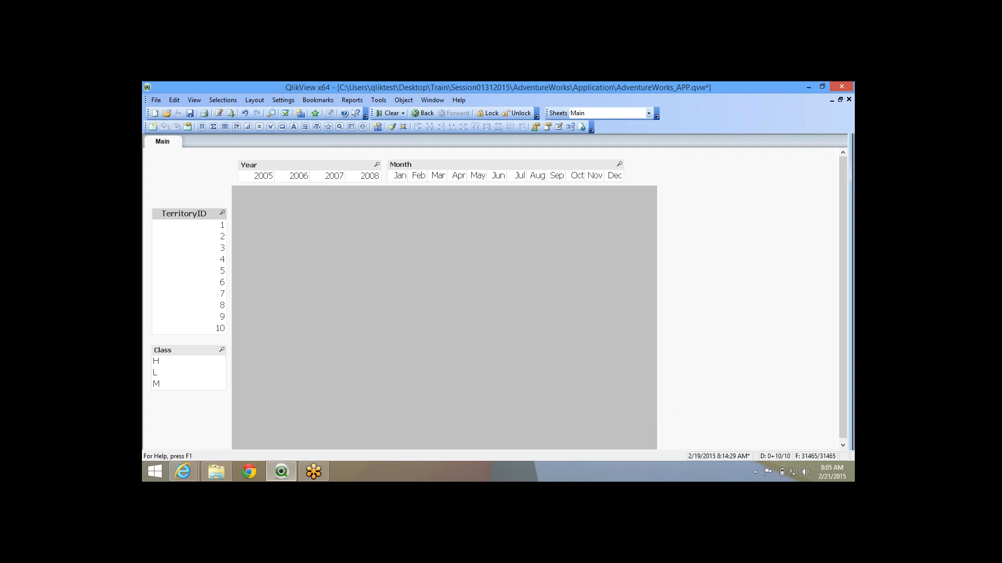
Activate the Year, Class and TerritoryID list boxes in turn to compare active and inactive caption colors.
click(307, 166)
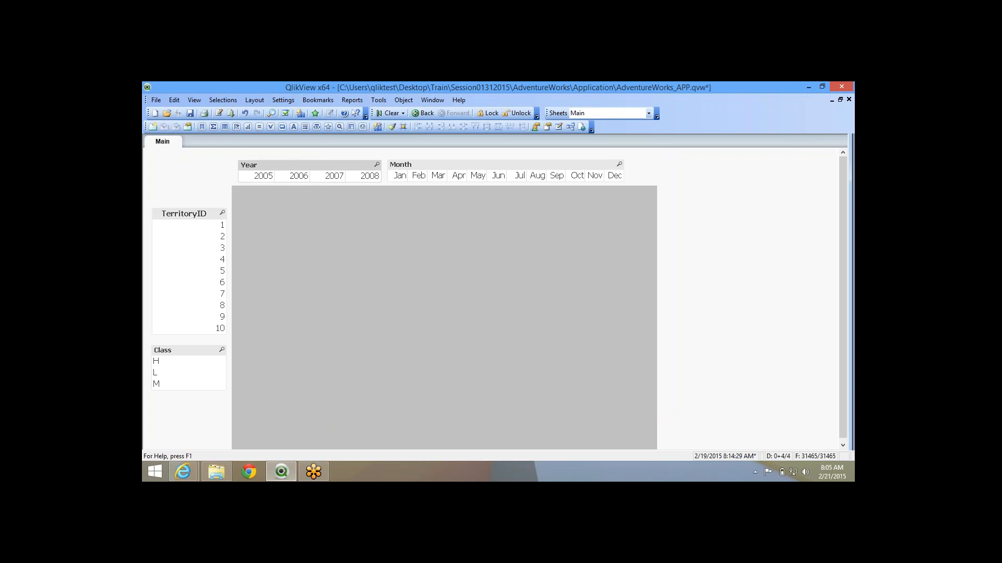
click(186, 351)
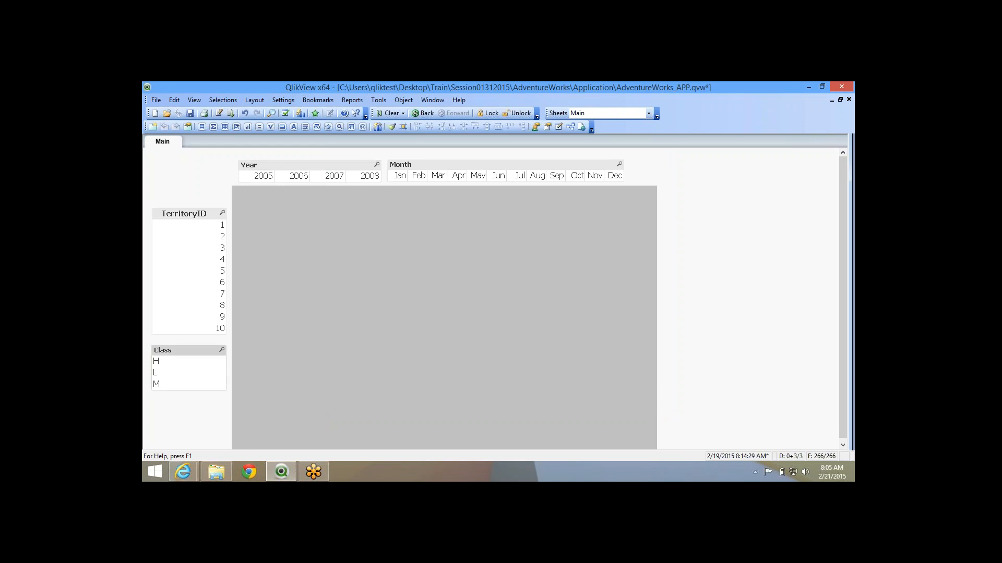
click(184, 214)
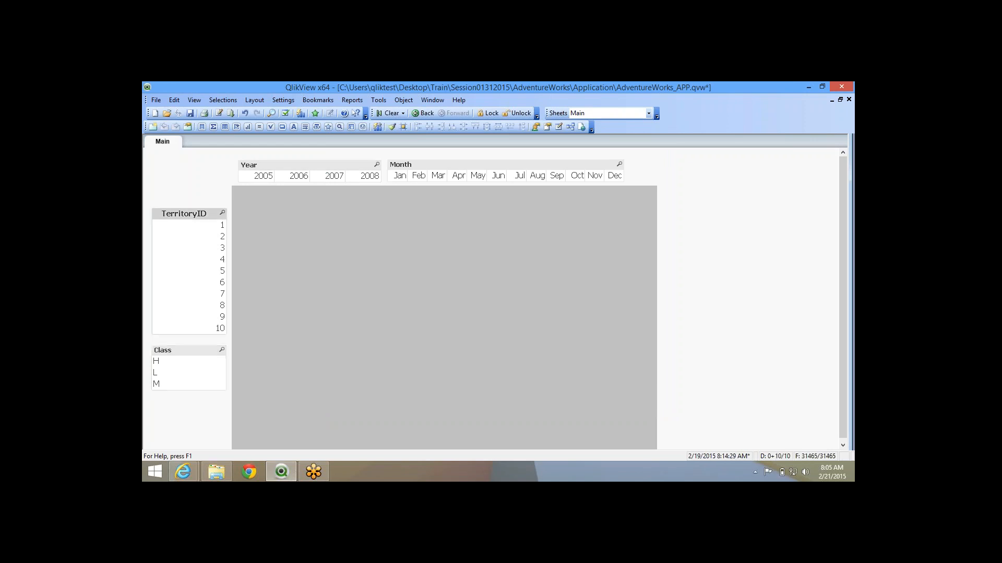
right_click(170, 215)
click(197, 223)
drag(183, 214, 185, 214)
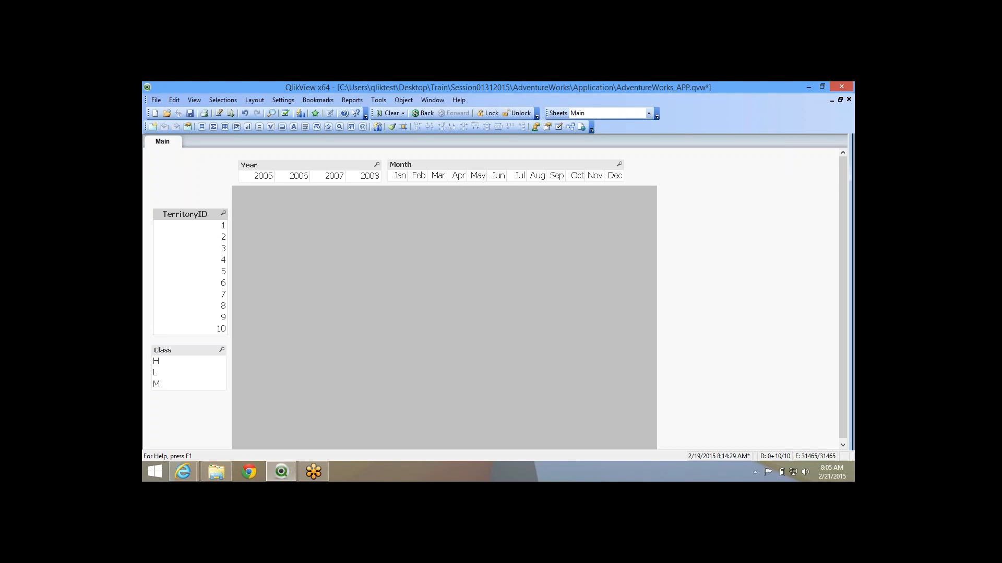
click(185, 350)
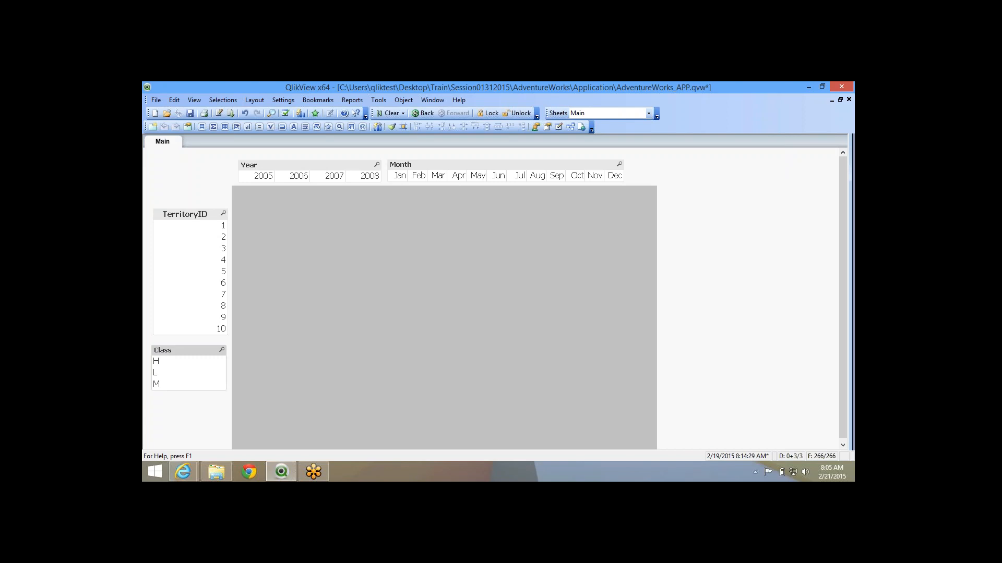
click(185, 215)
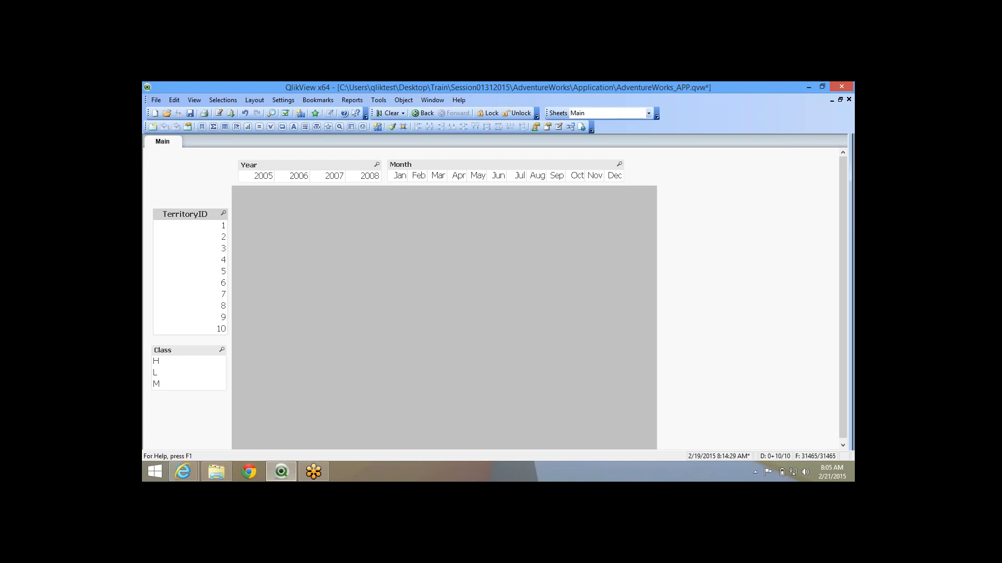
Set the TerritoryID list box's inactive caption background to solid light green (RGB 128, 255, 128).
right_click(168, 213)
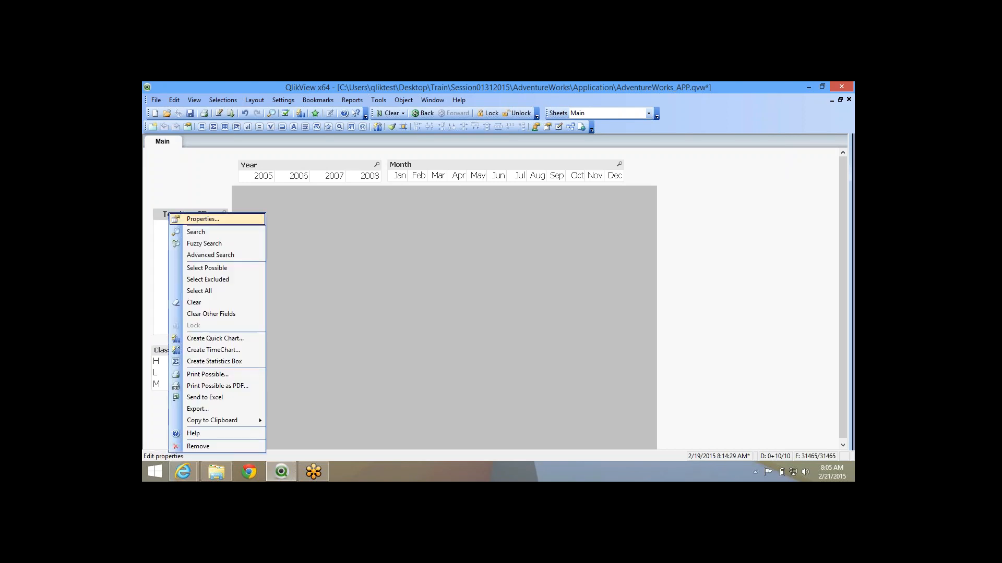
click(195, 219)
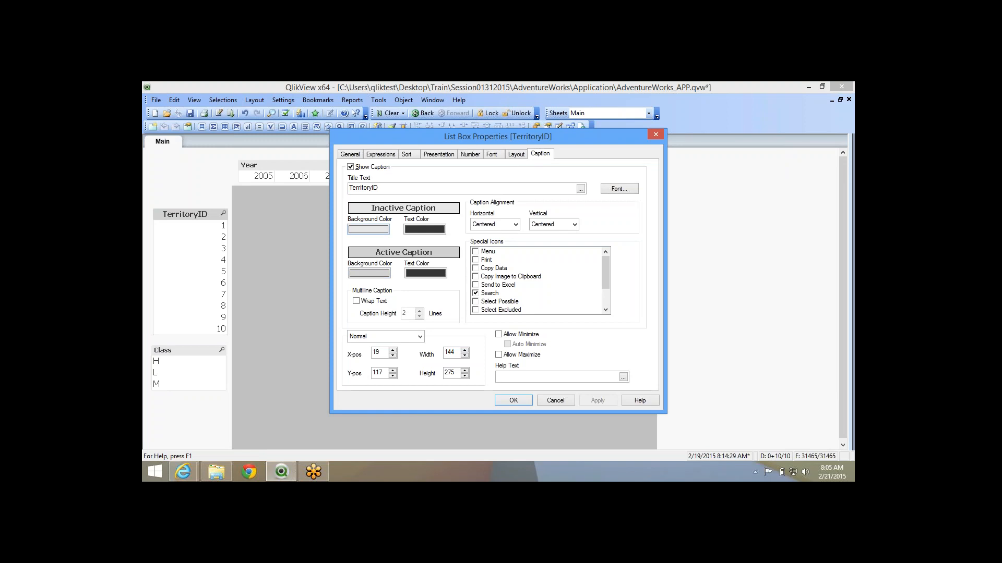
click(368, 229)
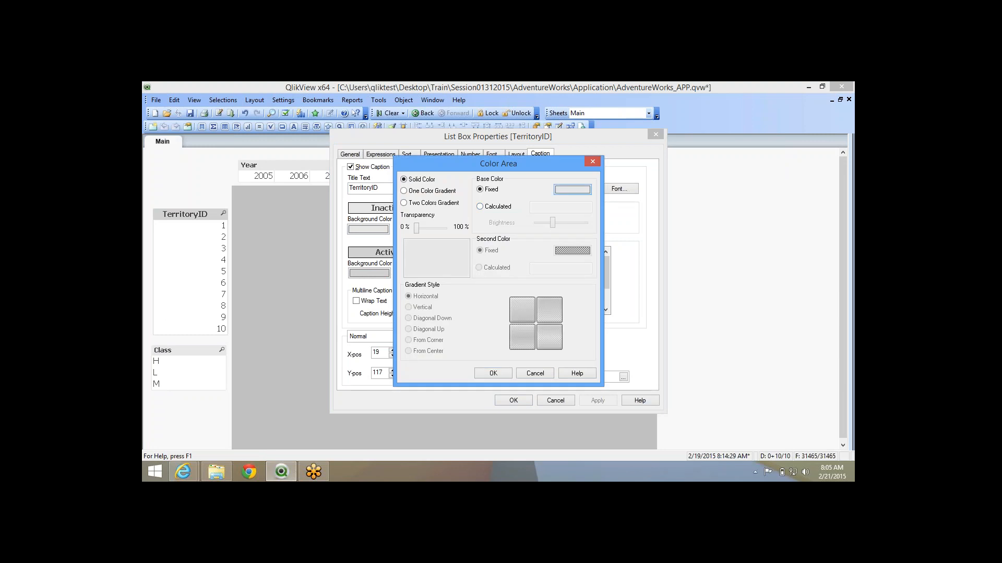
click(573, 190)
click(419, 218)
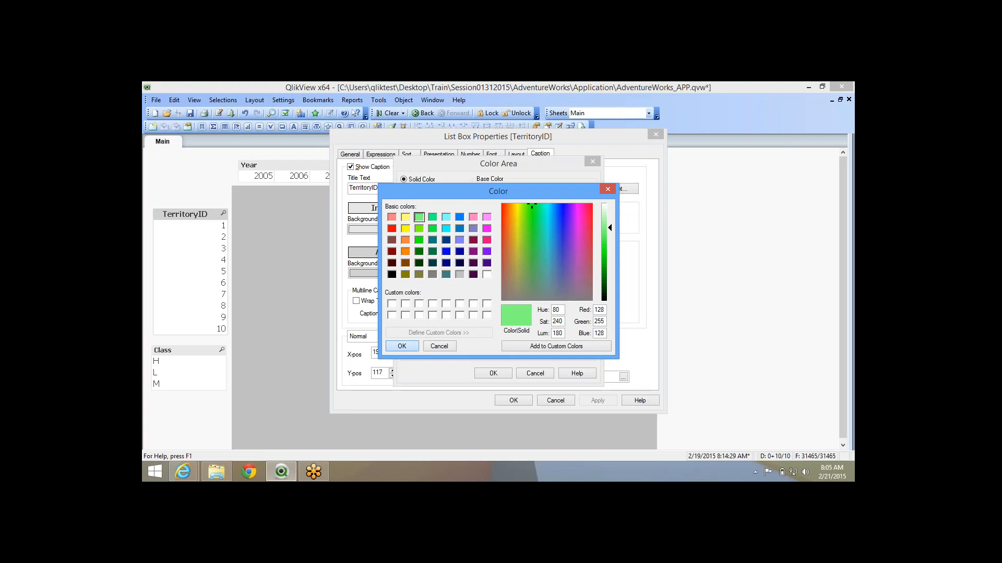
click(401, 346)
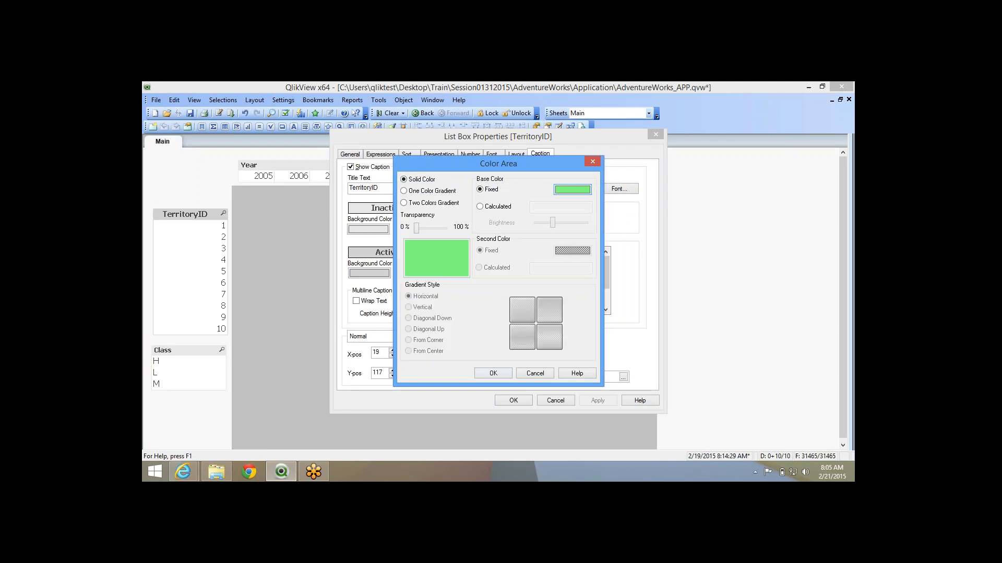
click(493, 374)
Set the TerritoryID list box's active caption background to solid dark green and accept the properties.
click(370, 273)
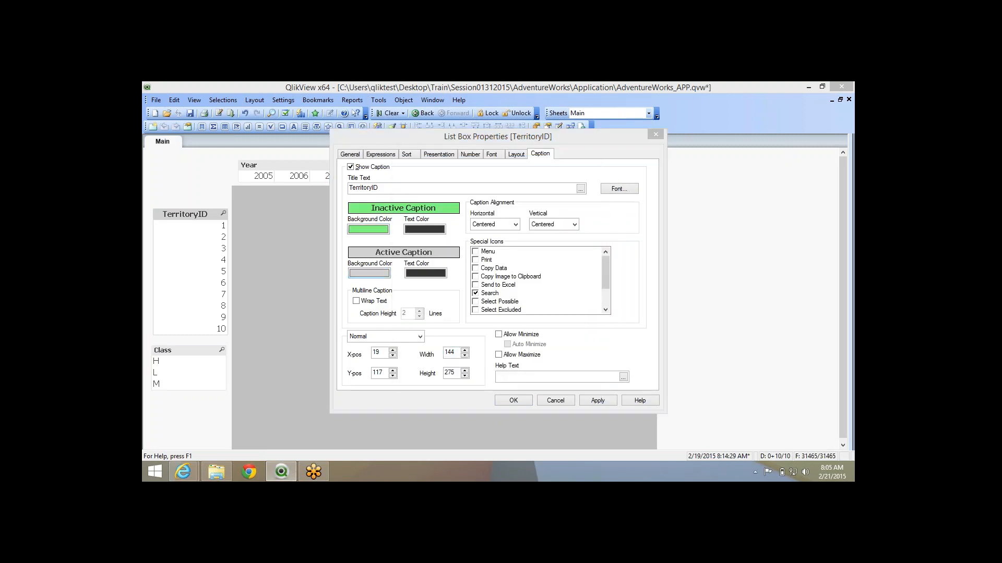
click(528, 191)
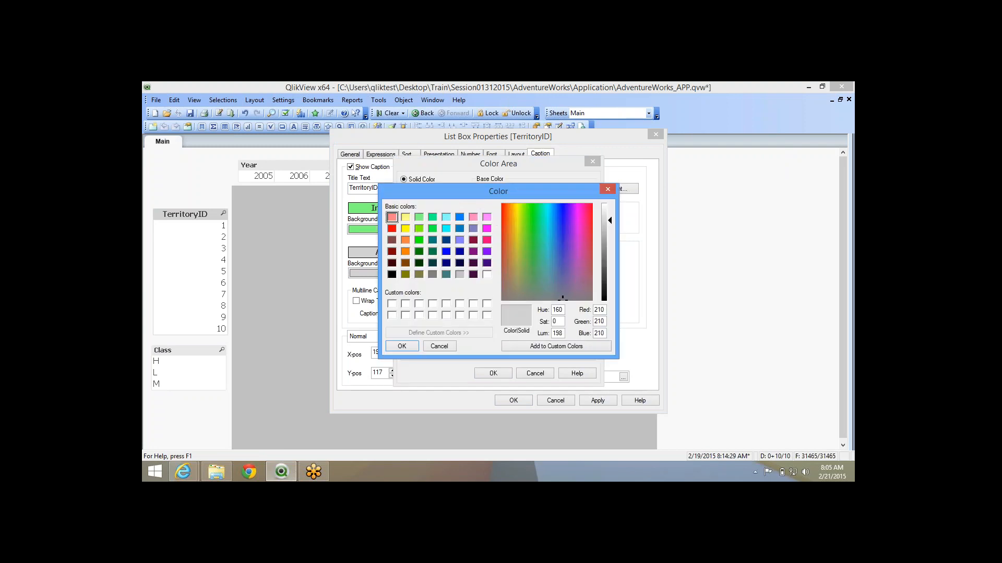
click(419, 252)
click(402, 347)
click(493, 374)
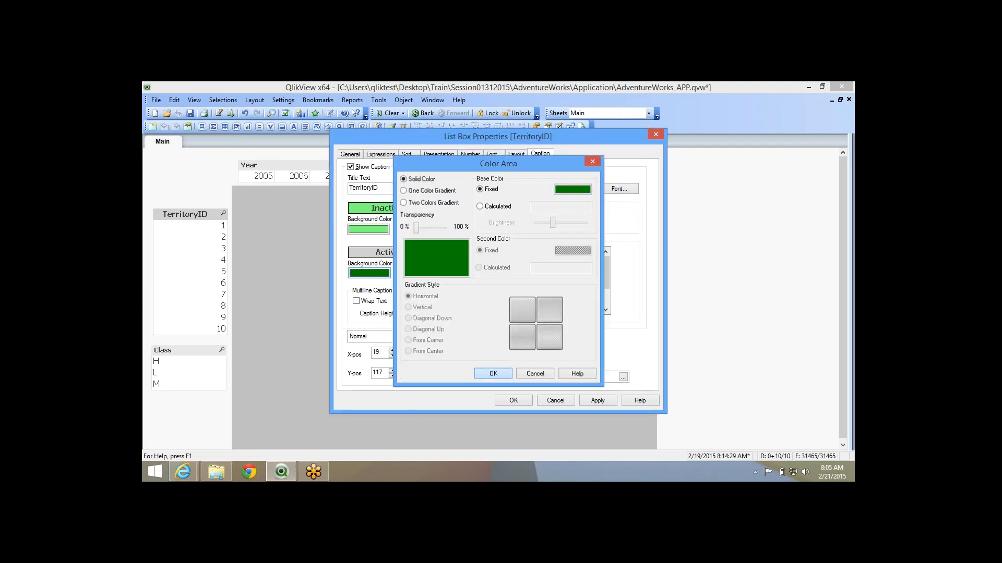
click(597, 401)
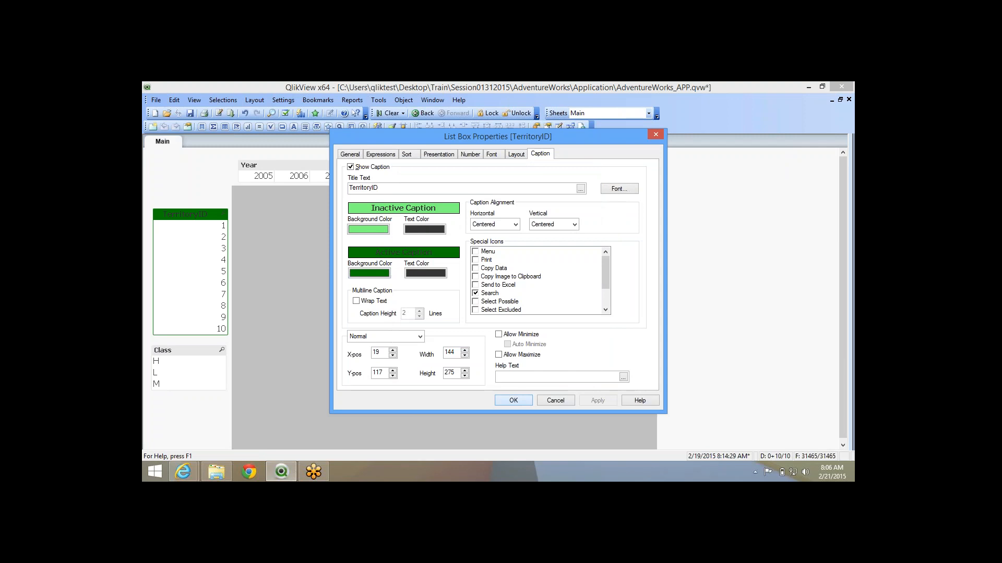
click(513, 401)
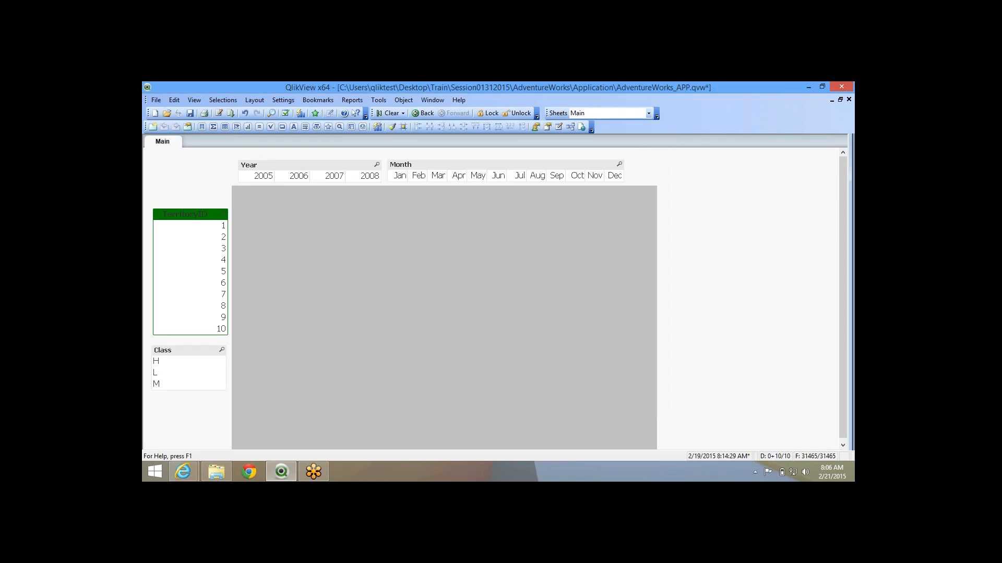
Switch between the Class and TerritoryID list boxes to compare caption colors, and view the Class caption settings.
click(186, 351)
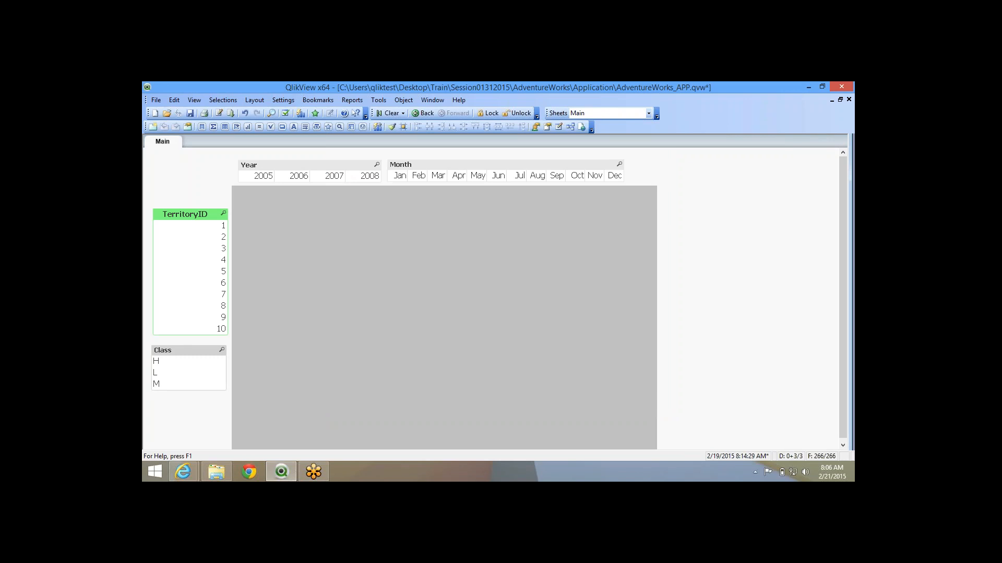
click(185, 214)
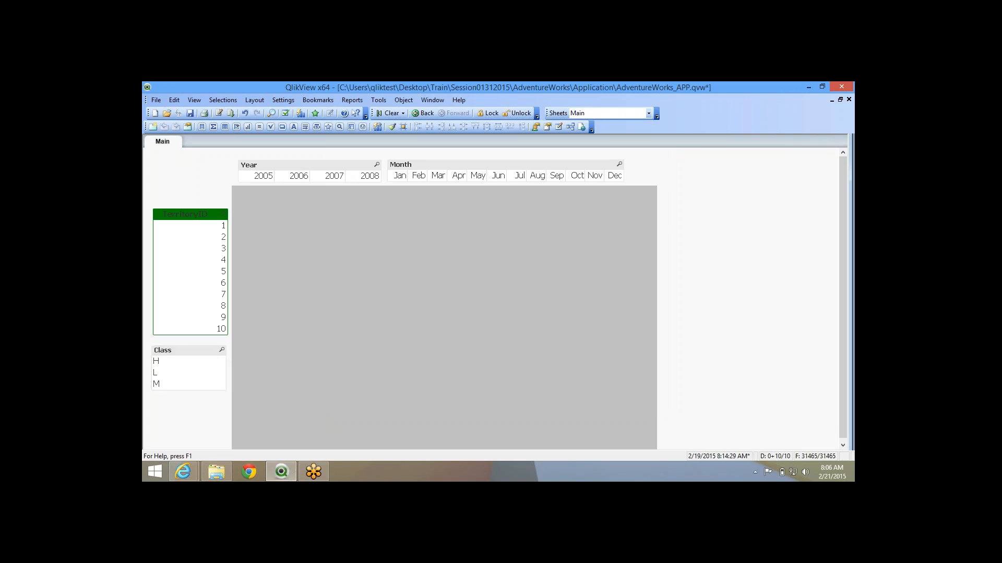
click(185, 361)
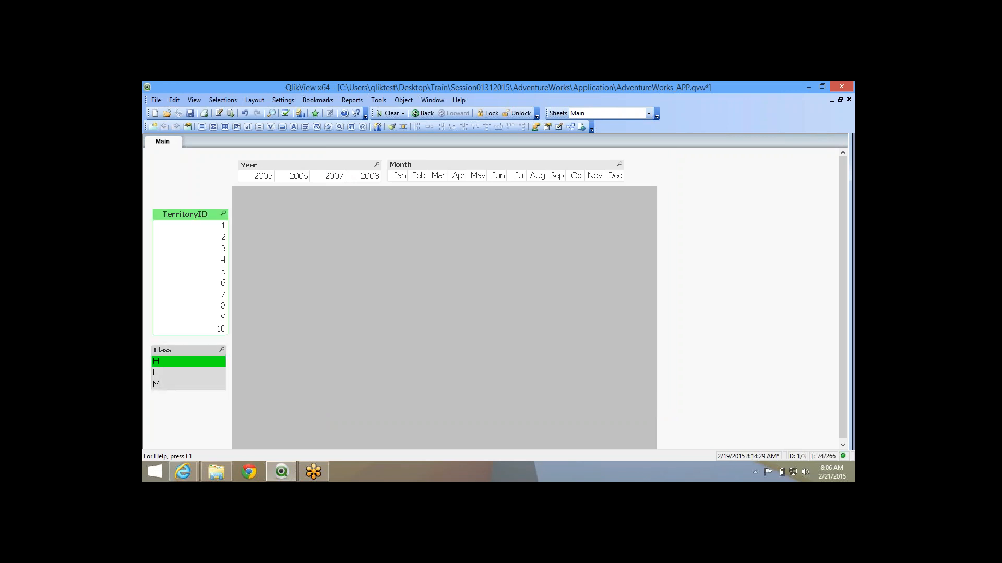
click(185, 361)
right_click(195, 351)
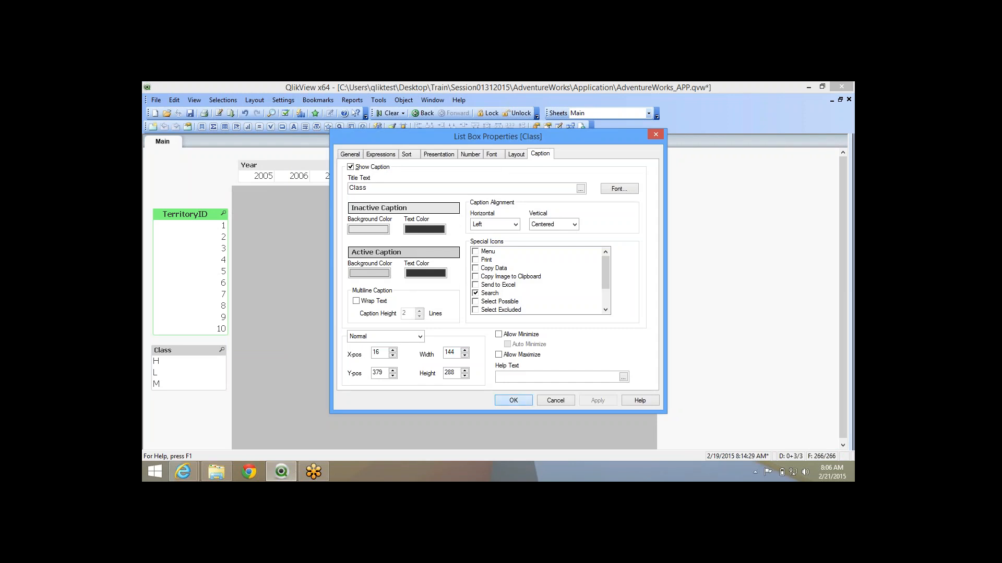
click(655, 134)
Enable Wrap Text for the TerritoryID list box's multiline caption, keeping Show Caption on.
right_click(186, 218)
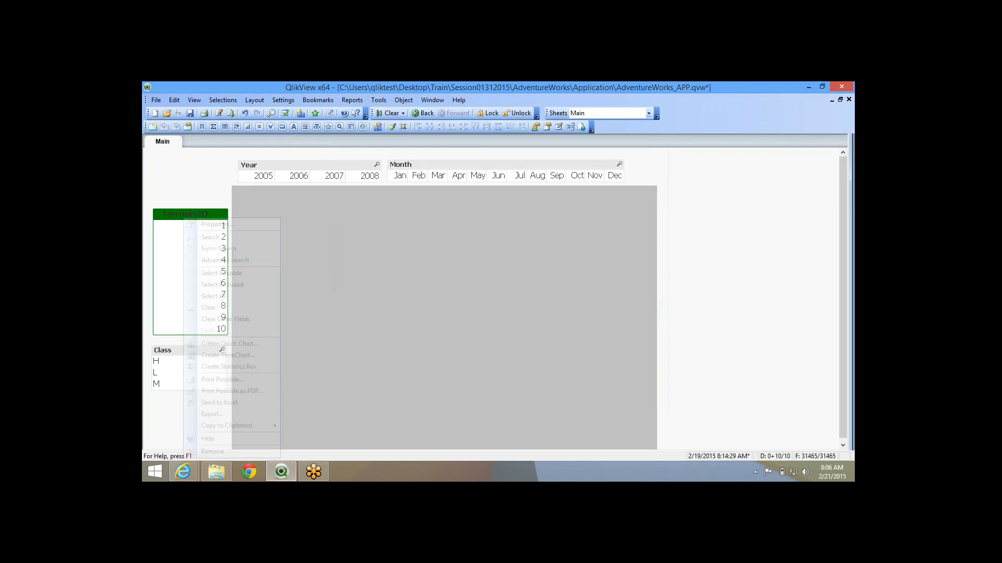
click(210, 223)
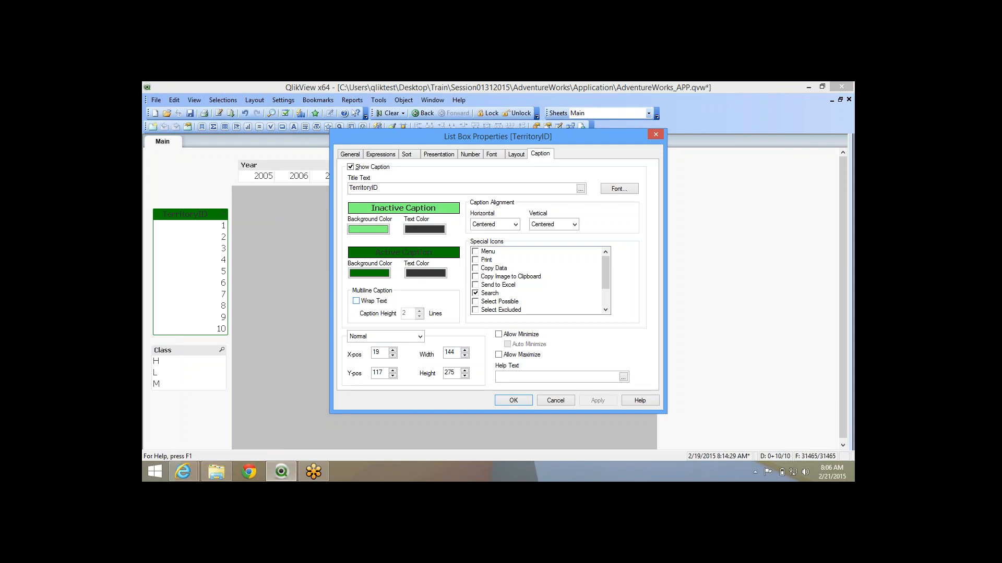
click(356, 301)
click(356, 301)
click(355, 301)
click(351, 167)
click(351, 166)
Change the TerritoryID list box's caption title to "TerritoryID is the customer territory ID" and apply it.
click(380, 189)
text(is to )
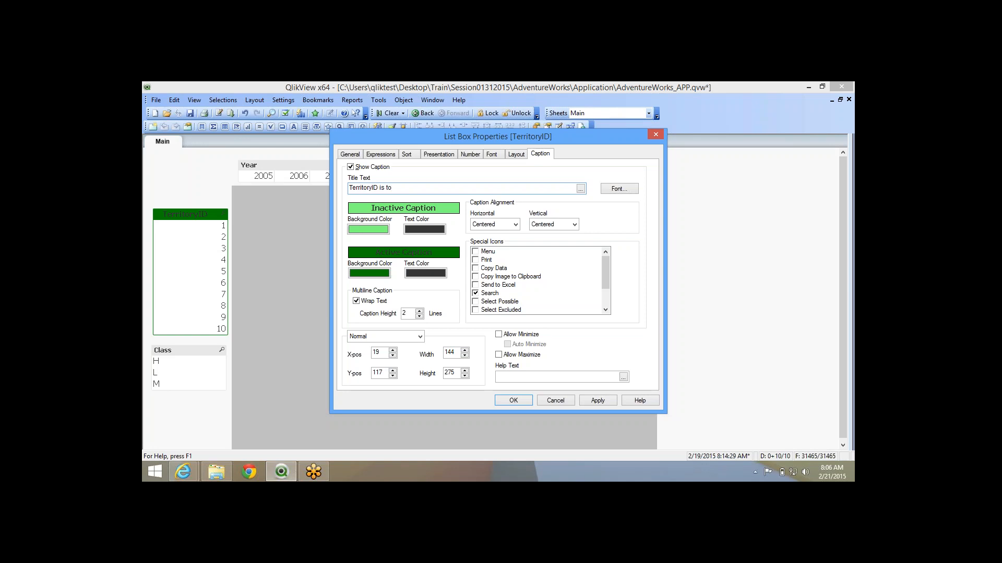
key(BackSpace)
key(BackSpace)
text(he customer territory ID)
key(alt+a)
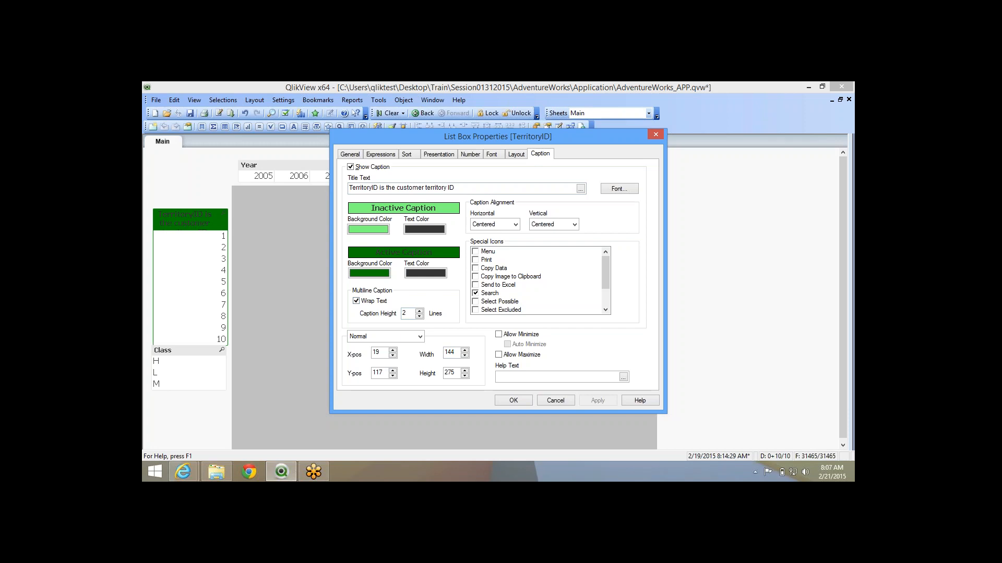
Compare the TerritoryID caption with Wrap Text off and on, and apply a caption height of 5 lines.
click(356, 301)
key(alt+a)
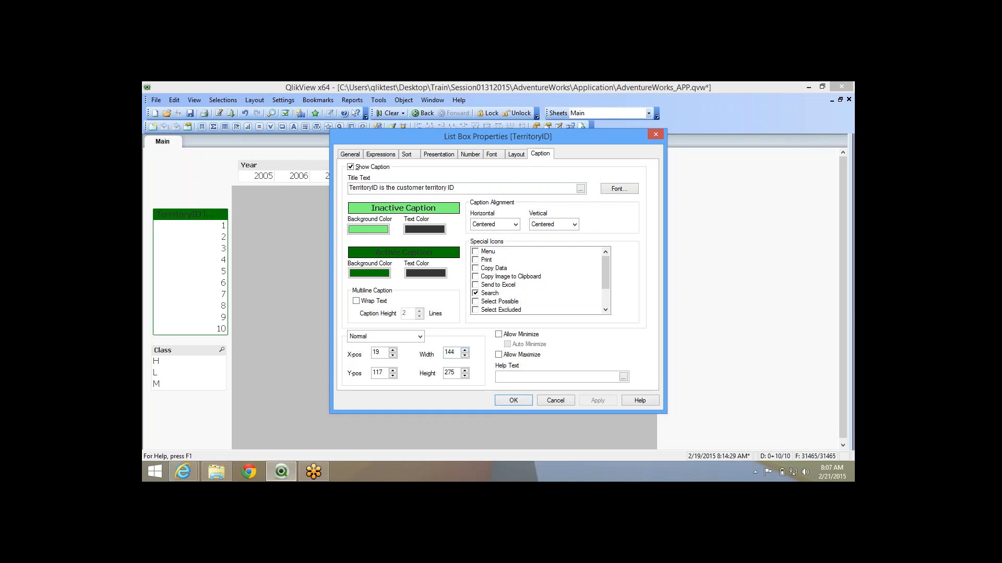
click(356, 301)
key(alt+a)
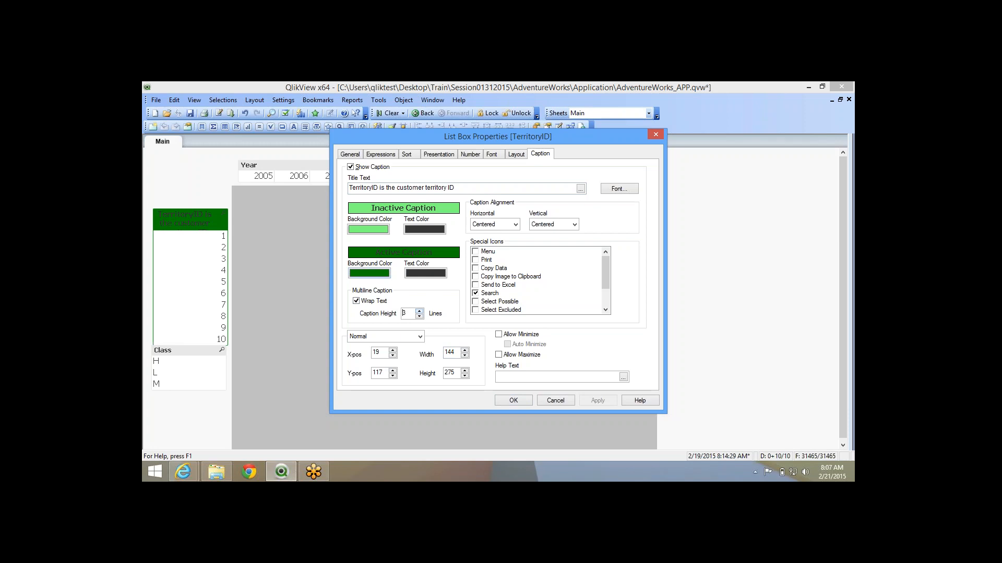
key(Up)
key(alt+a)
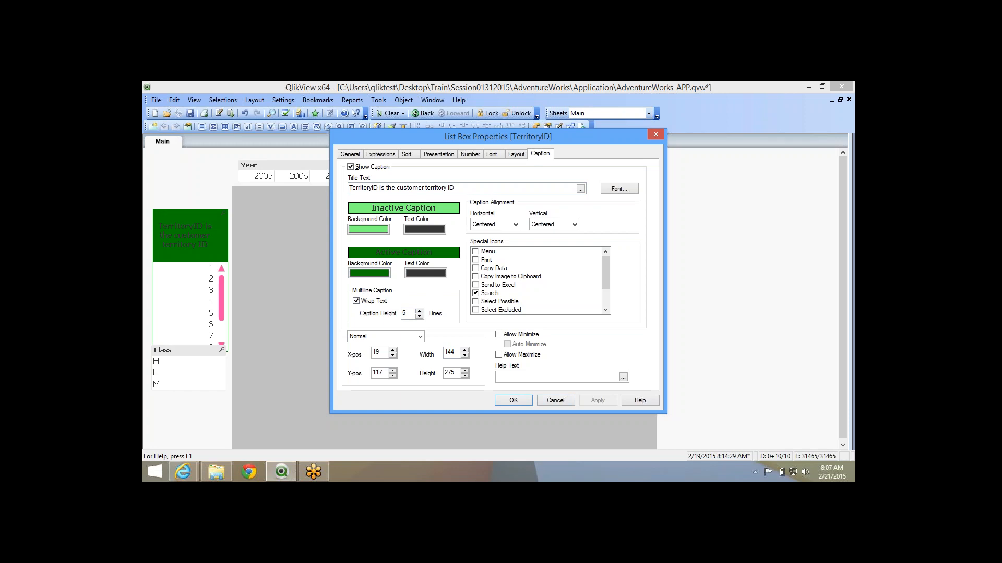
Turn off Wrap Text for the TerritoryID list box, shorten its caption title to "TerritoryID", and accept the properties.
click(357, 301)
key(alt+a)
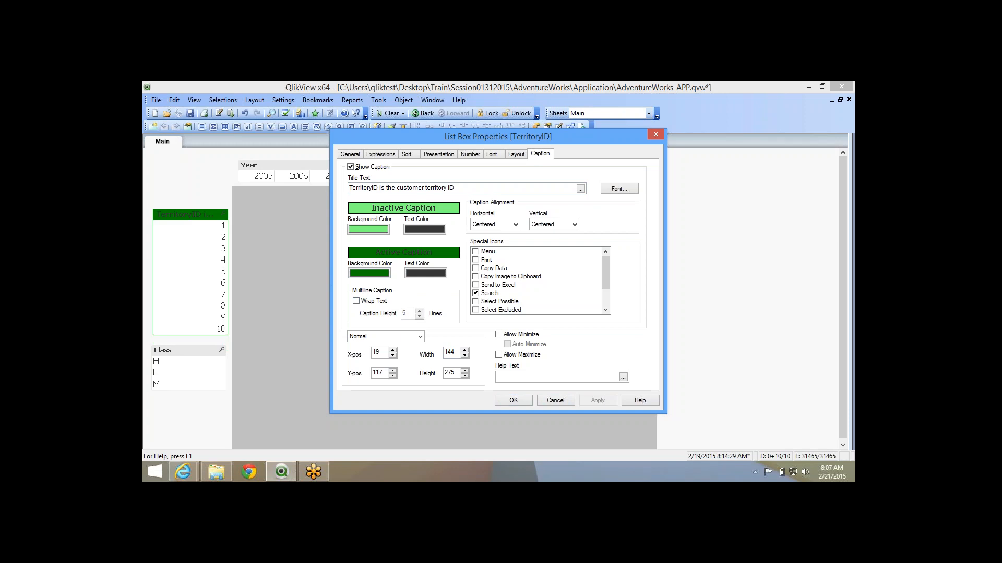
key(shift+End)
key(Delete)
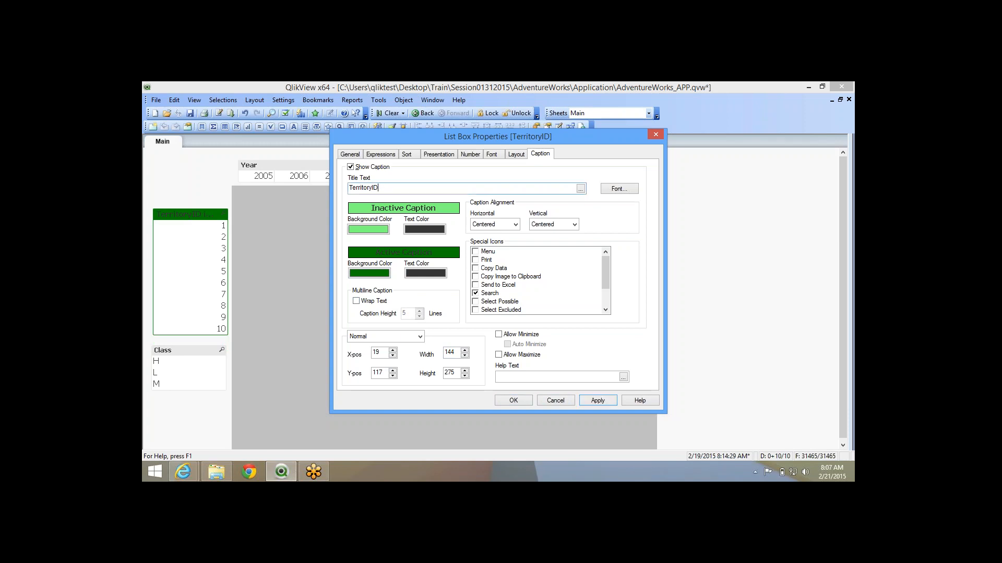
key(alt+a)
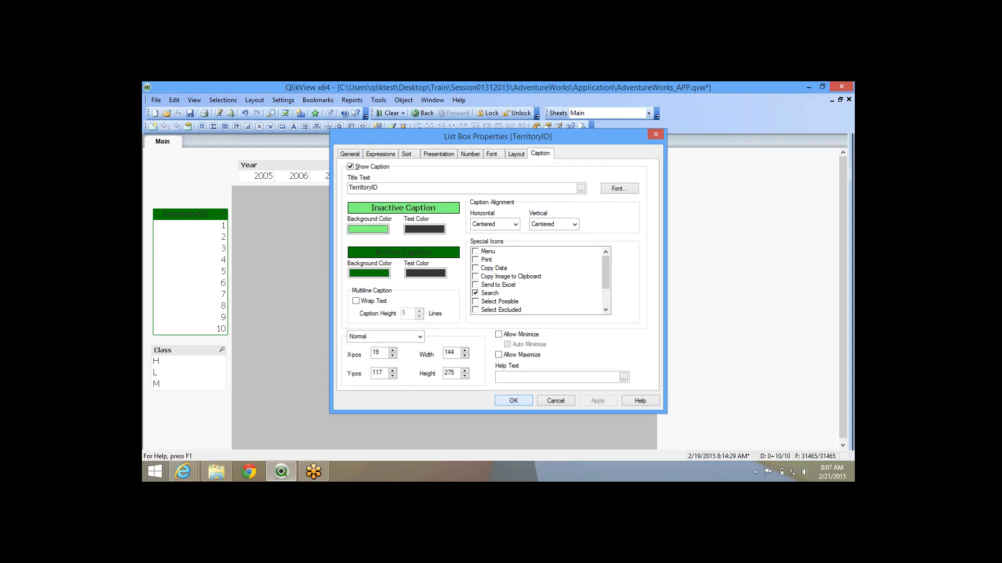
click(513, 401)
Open the TerritoryID list box's search field, dismiss it, and review the commands available for the list box.
click(222, 214)
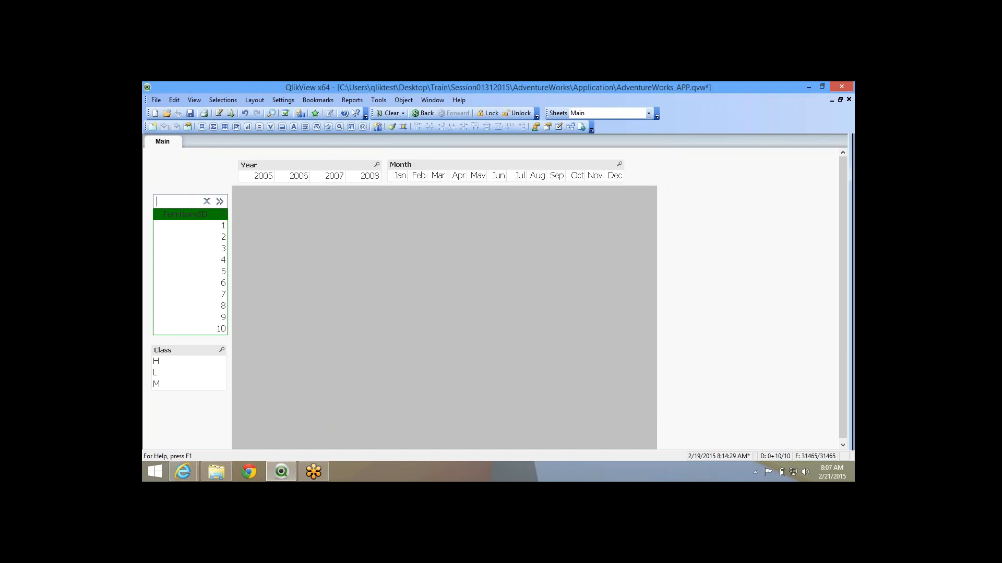
right_click(190, 210)
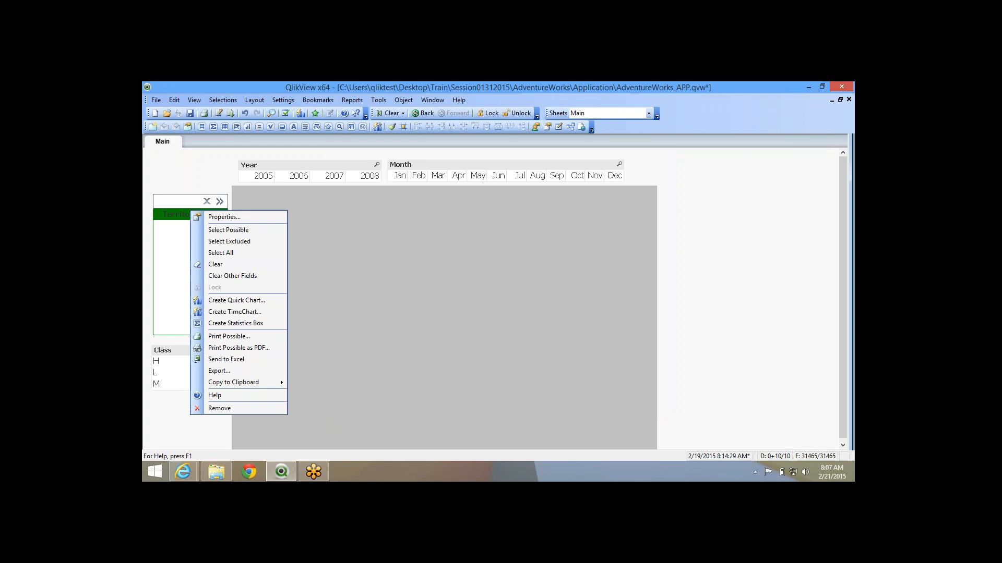
click(205, 217)
key(Escape)
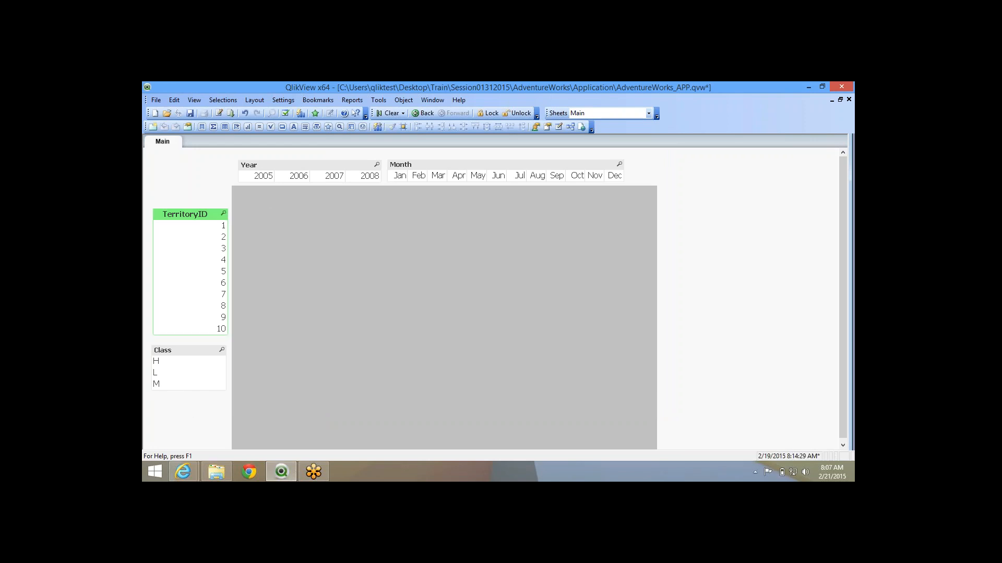
right_click(176, 218)
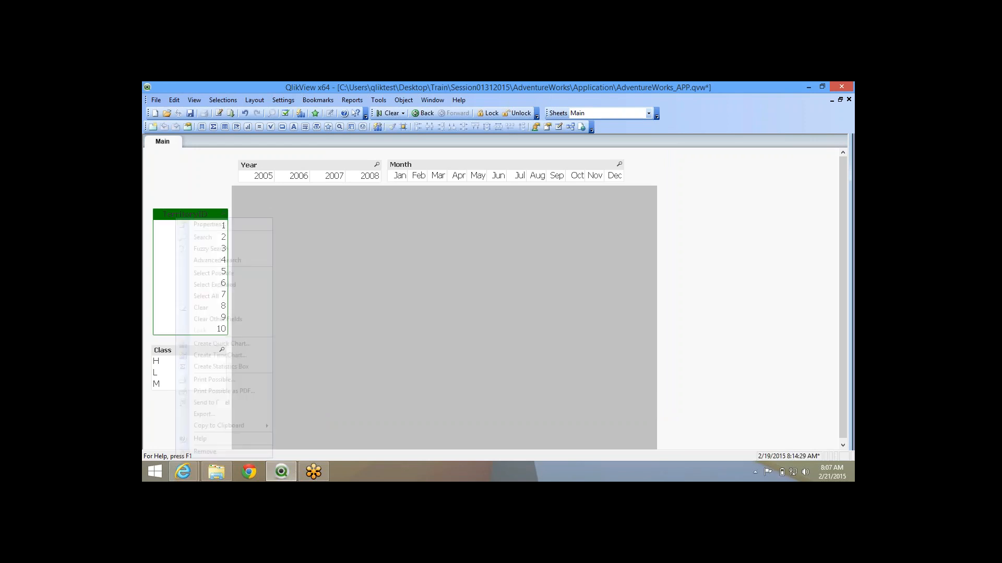
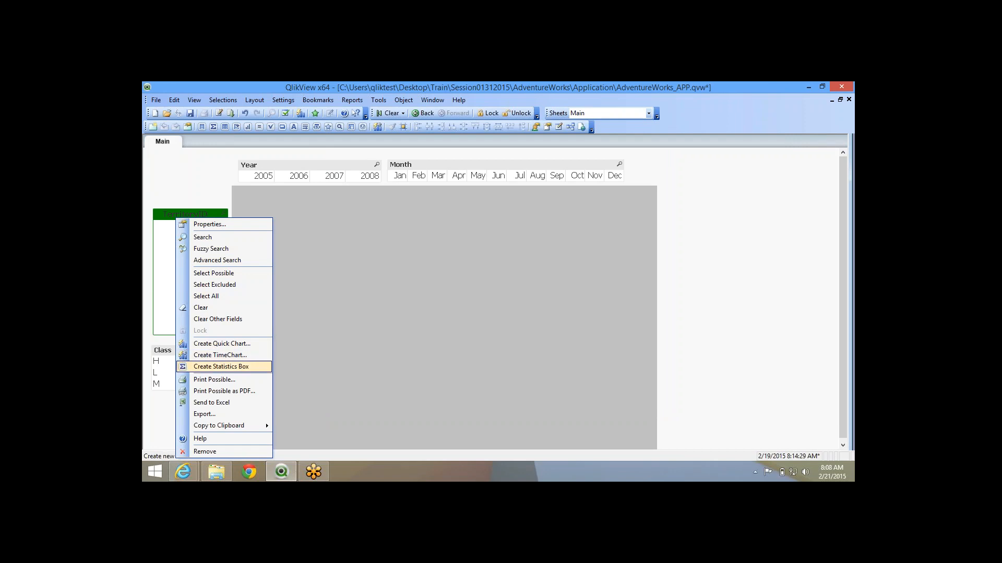
key(Escape)
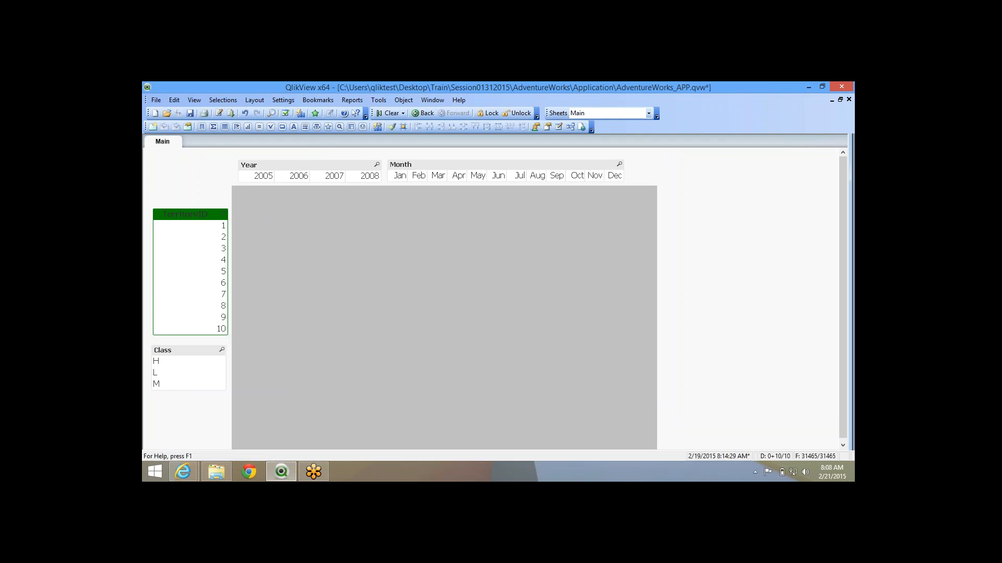
Enable the Menu, Print, Copy Data, Copy Image to Clipboard, Send to Excel, Select Possible and Select Excluded caption icons for the TerritoryID list box.
right_click(201, 214)
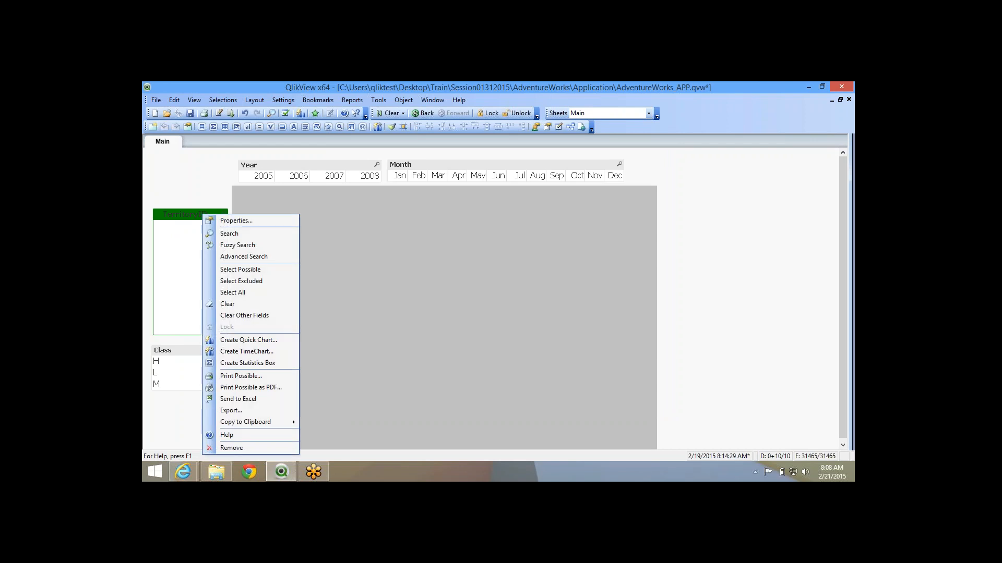
click(225, 221)
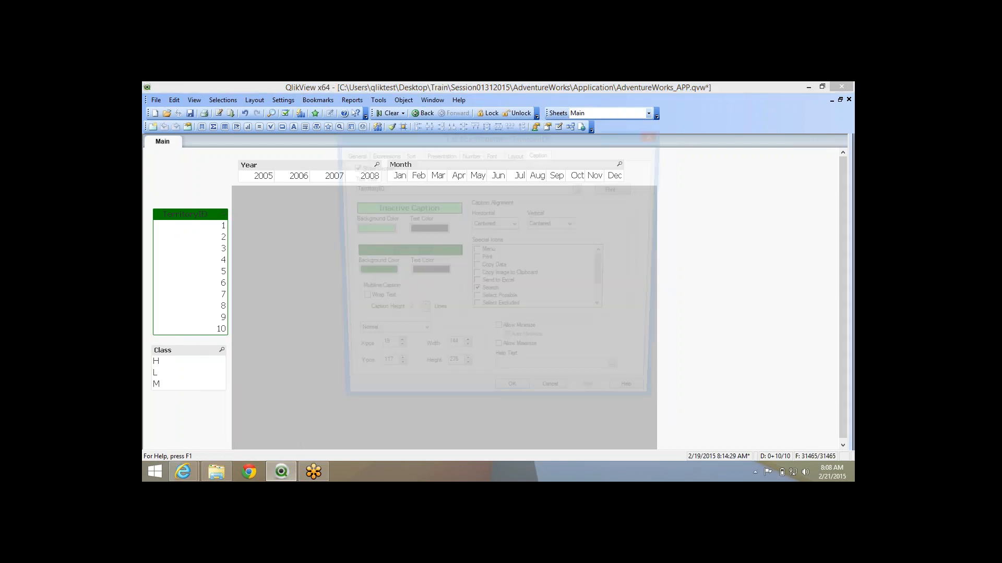
mouse_move(606, 273)
mouse_down()
mouse_move(605, 291)
mouse_move(605, 273)
mouse_up()
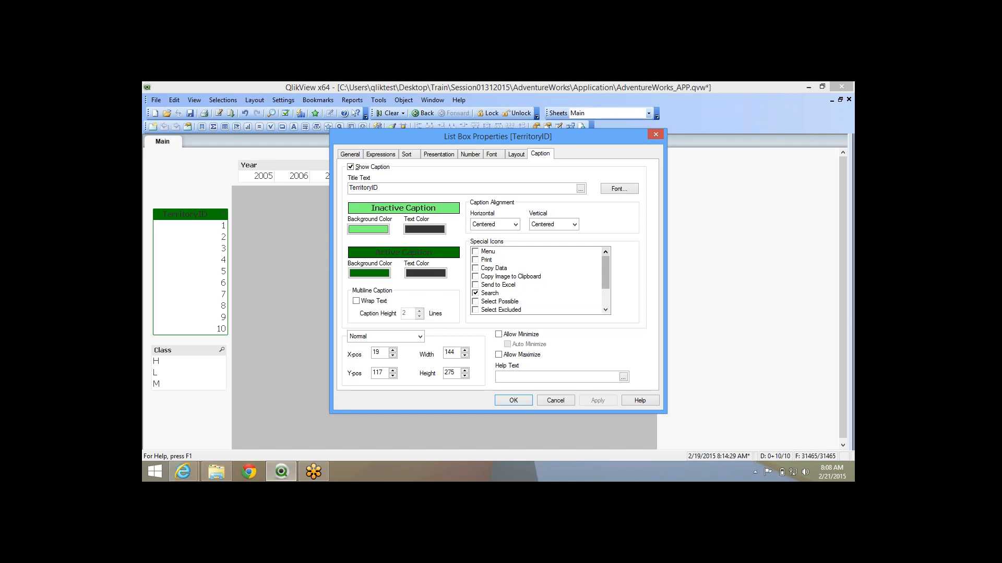
click(475, 251)
click(476, 260)
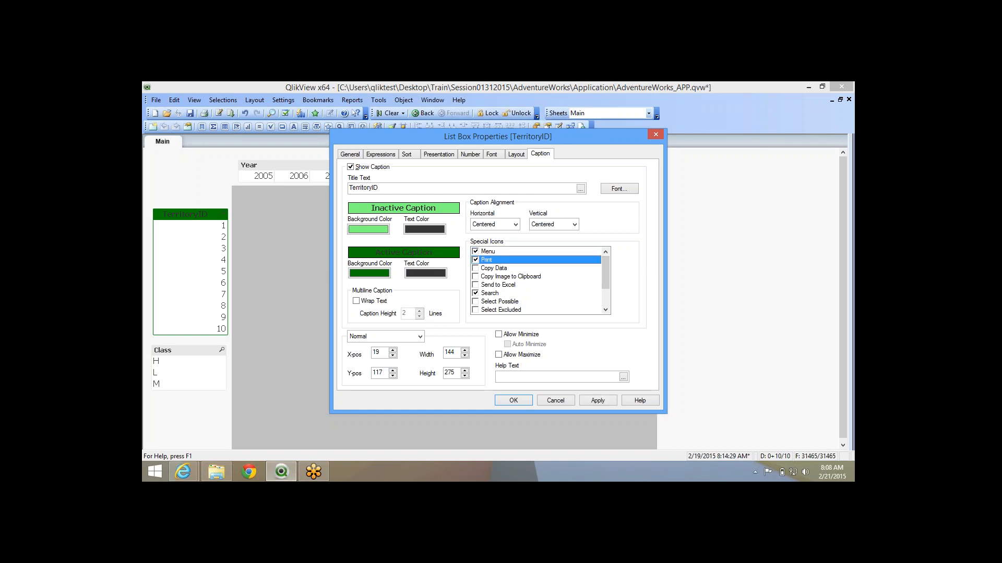
click(479, 277)
click(475, 268)
click(475, 276)
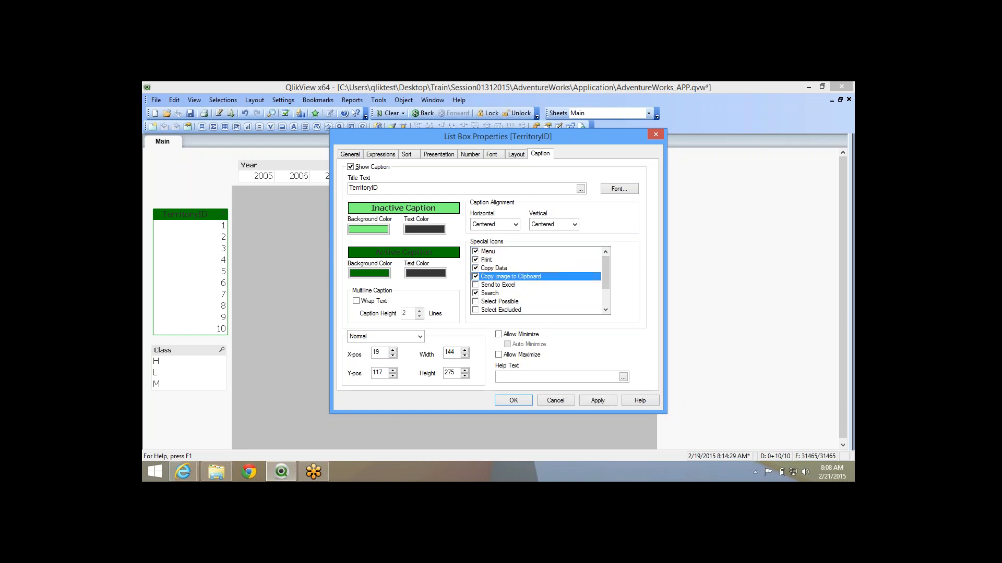
click(479, 284)
click(475, 285)
click(479, 301)
click(476, 310)
click(475, 302)
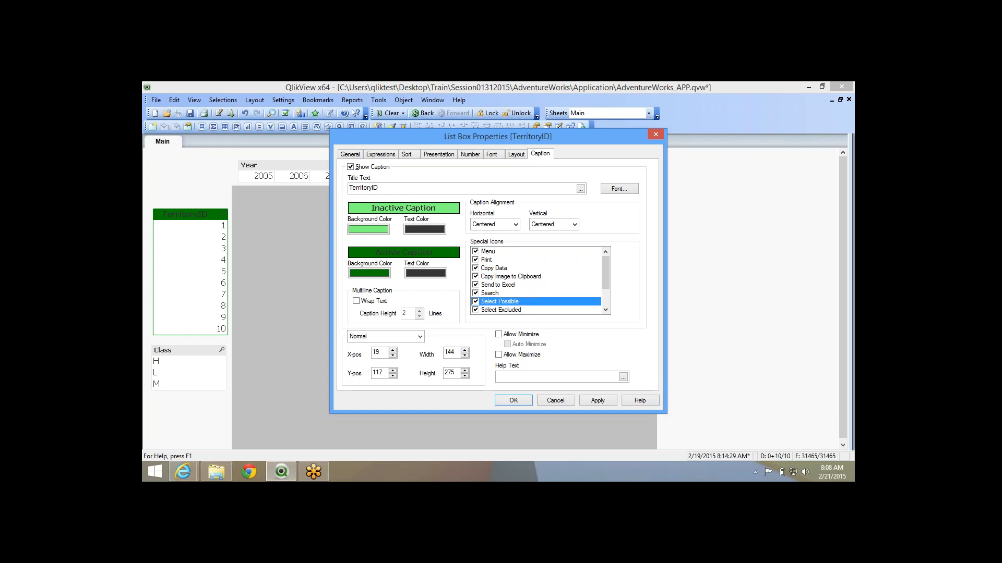
Enable the Select All, Clear, Clear Other and Lock/Unlock caption icons, accept, and widen the TerritoryID list box to about 397.
drag(605, 273, 605, 290)
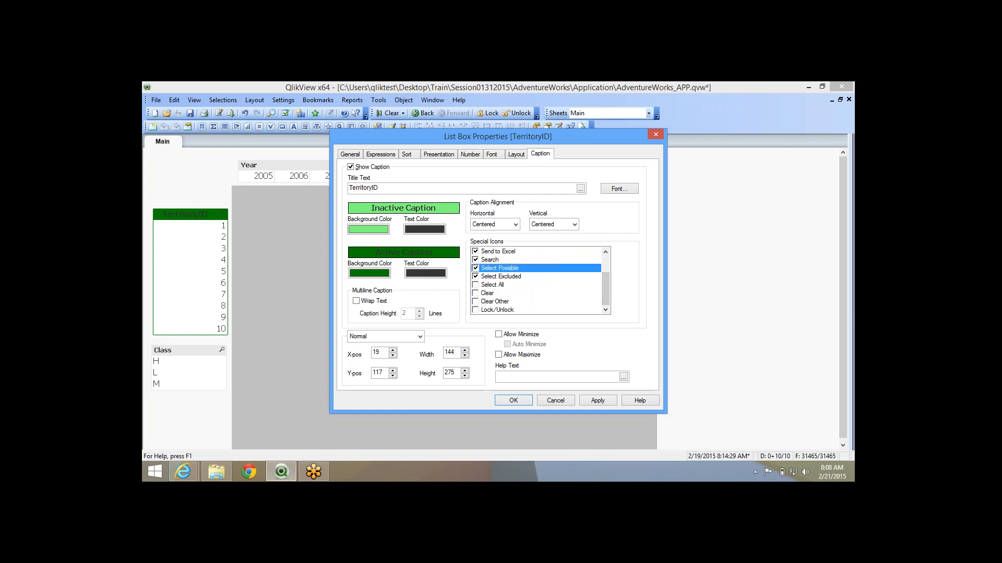
click(478, 285)
click(476, 293)
click(475, 285)
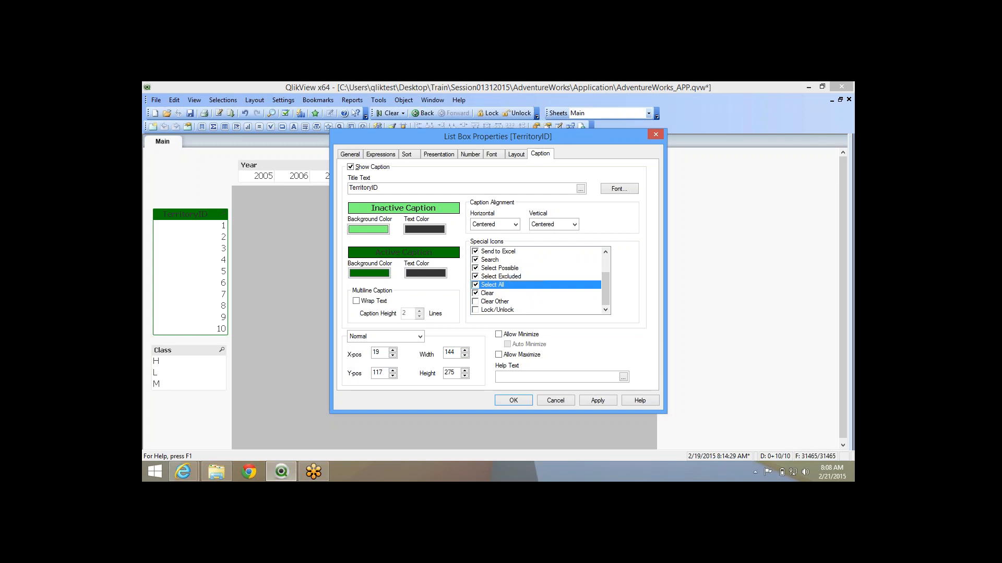
click(475, 302)
click(476, 310)
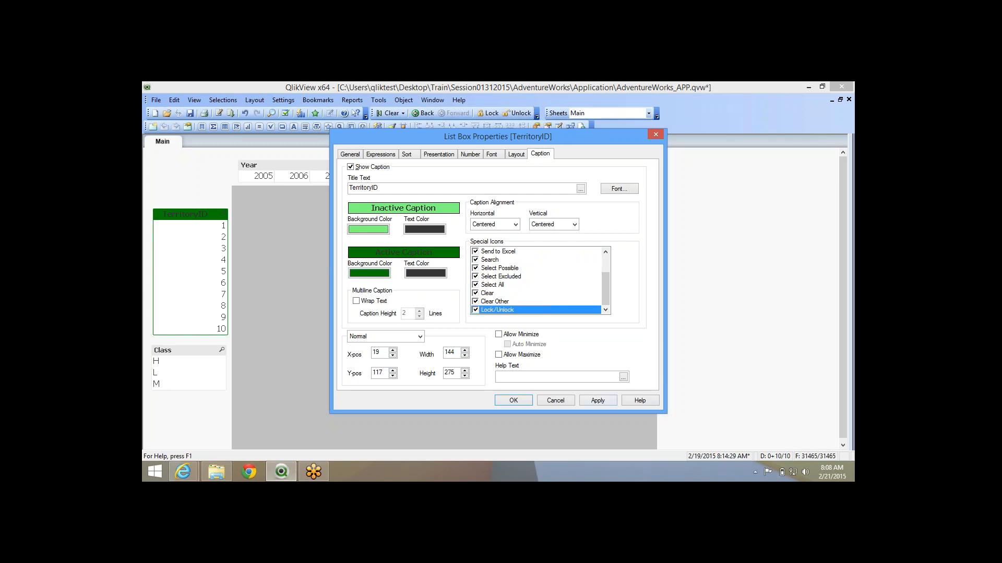
click(597, 400)
key(Return)
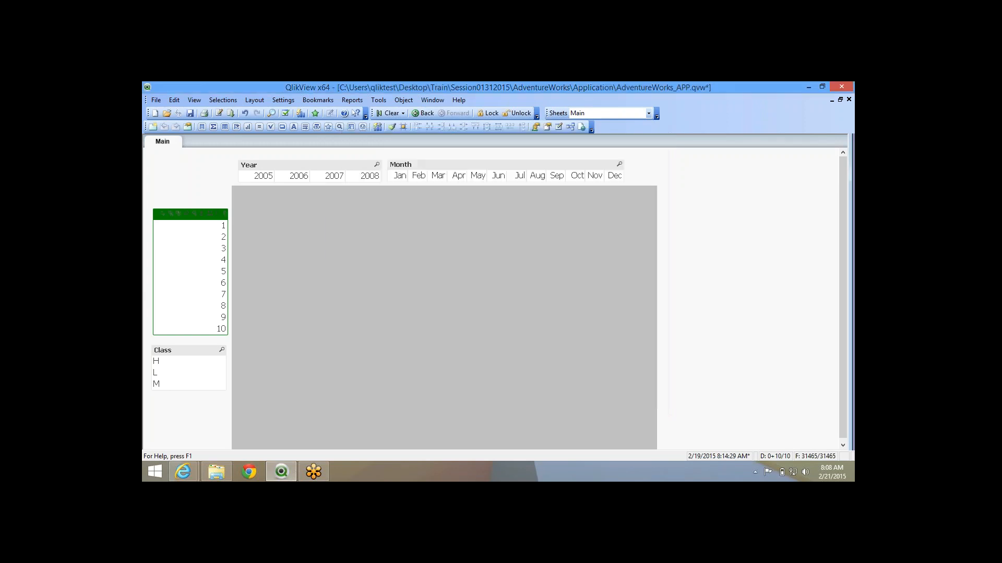
click(678, 313)
drag(228, 276, 360, 276)
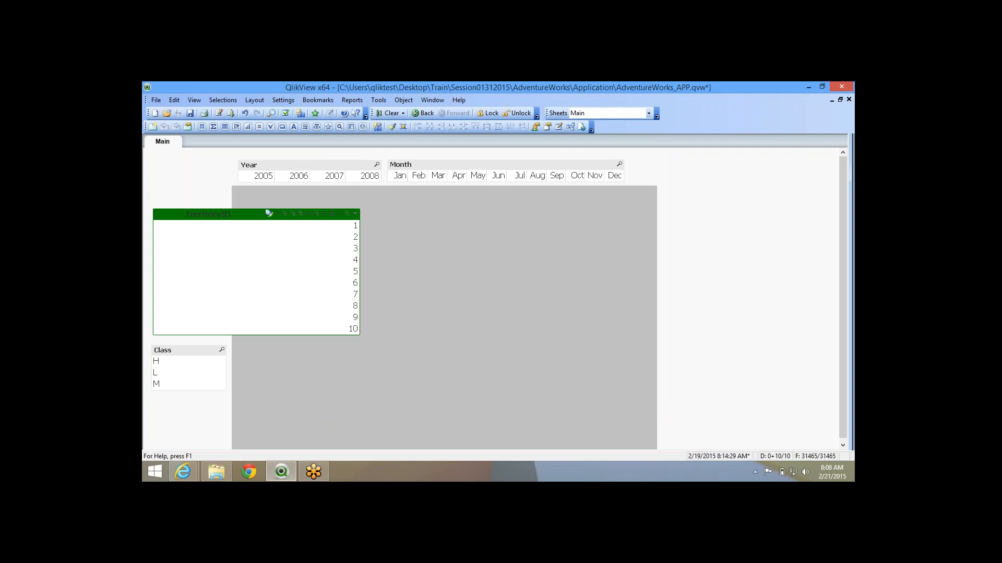
Set the TerritoryID list box's active caption background to solid grey (RGB 128, 128, 128) and accept the properties.
right_click(201, 210)
click(224, 217)
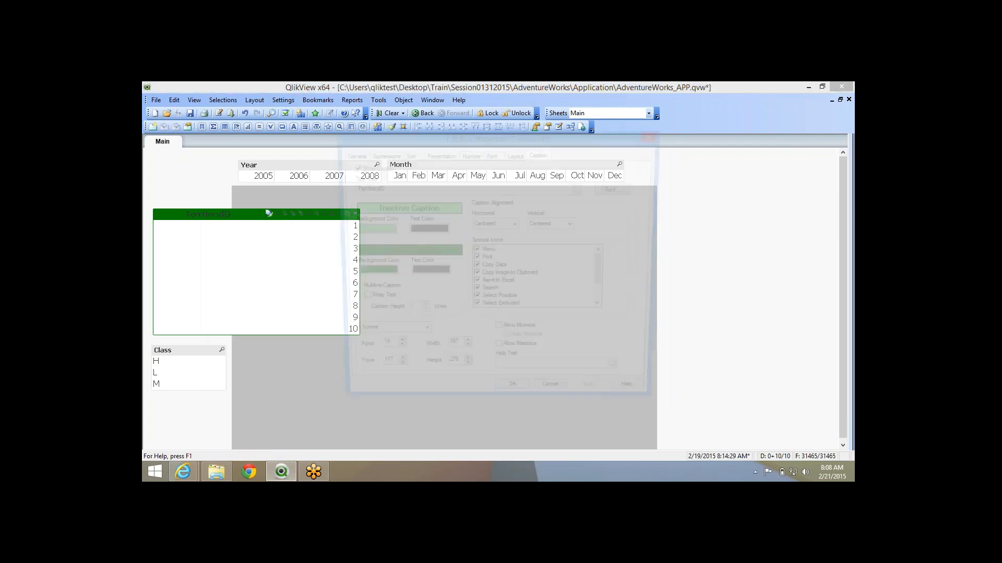
click(370, 273)
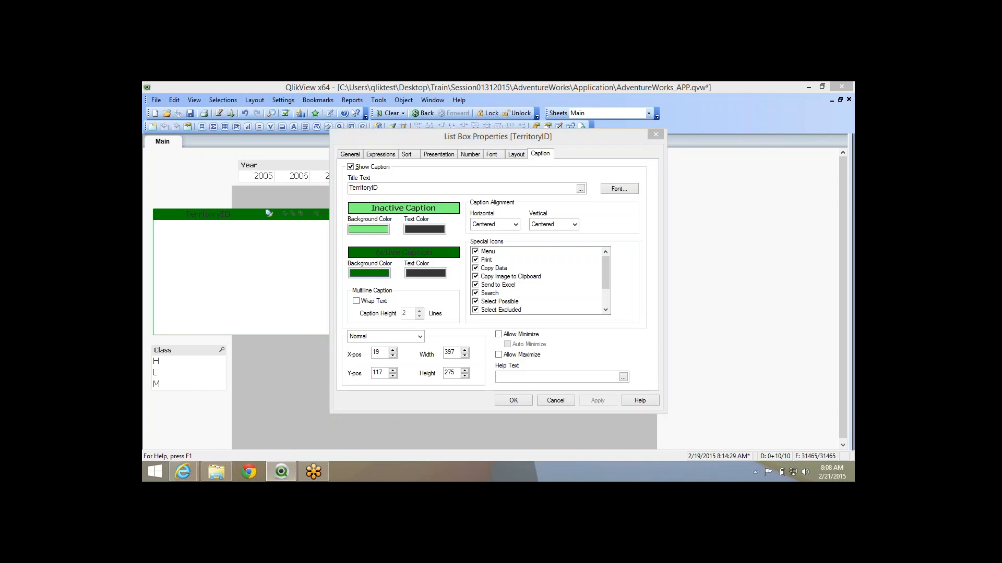
click(572, 190)
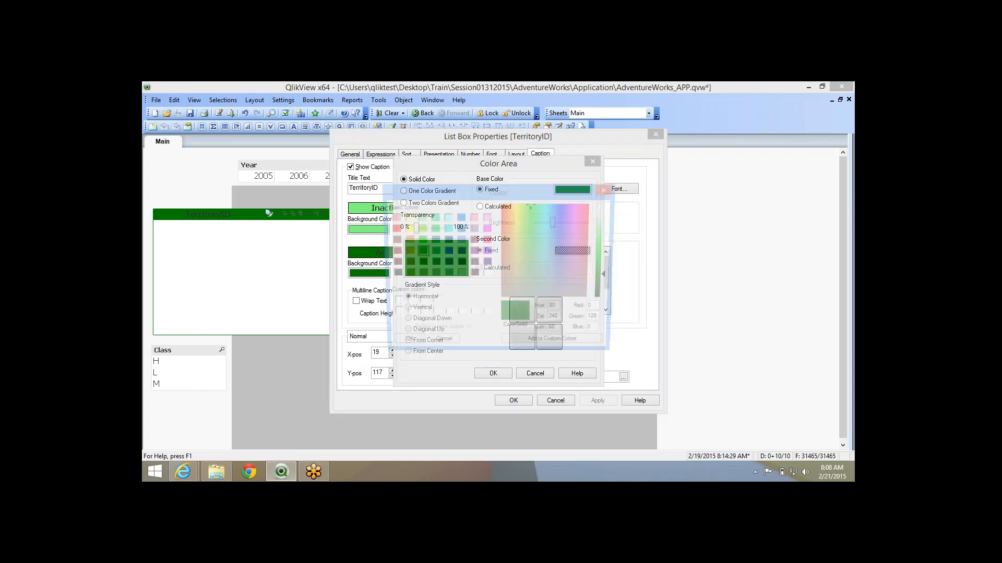
click(460, 274)
click(432, 275)
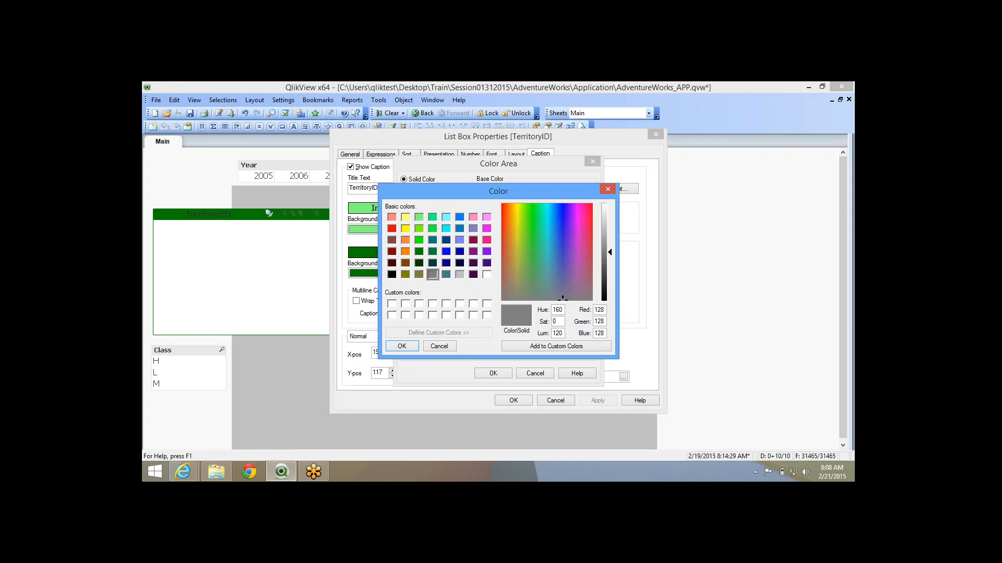
click(402, 346)
click(493, 373)
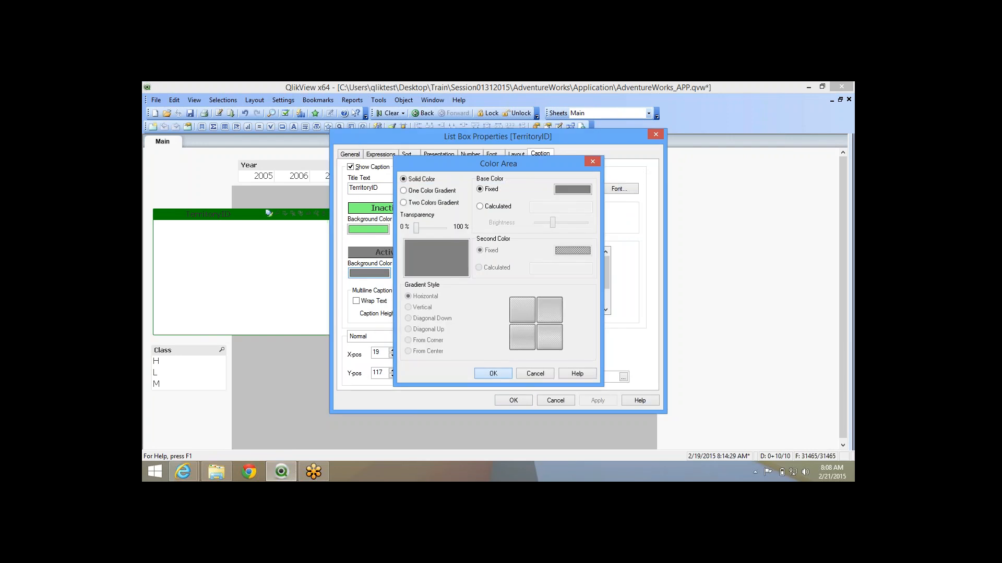
click(513, 401)
right_click(239, 211)
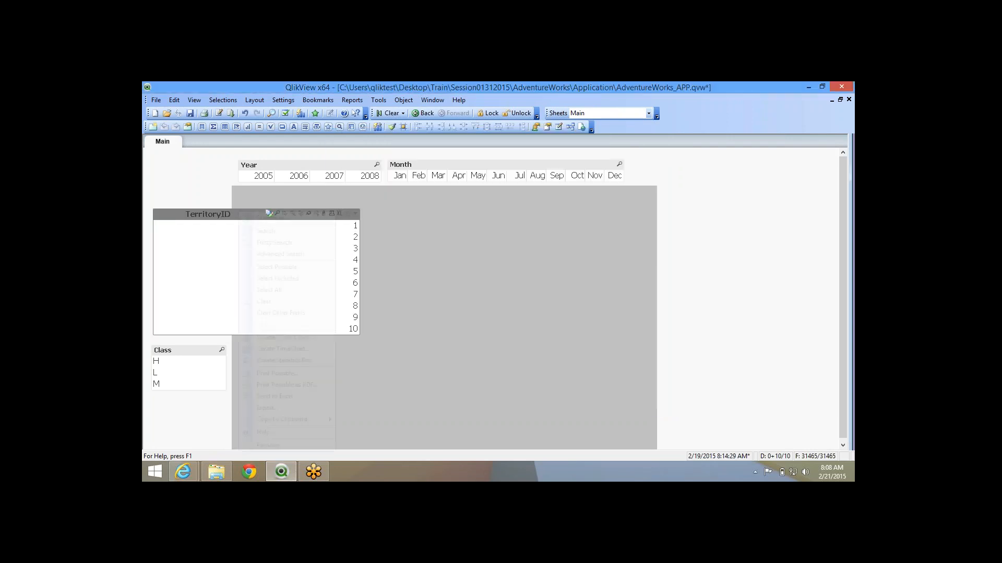
click(272, 218)
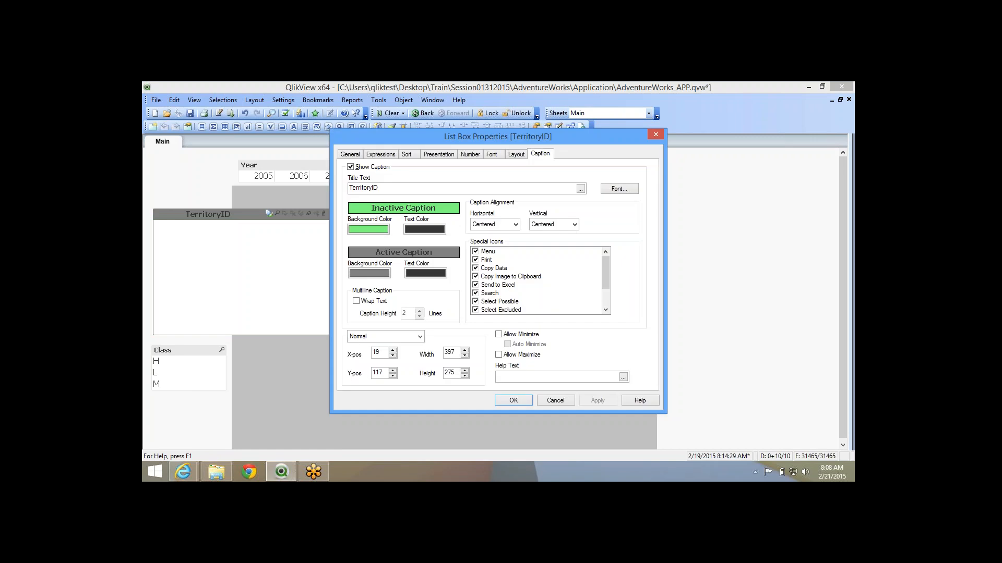
click(512, 399)
Copy the Year list box's formatting onto the TerritoryID list box with the Format Painter, and narrow TerritoryID to about 336.
click(392, 126)
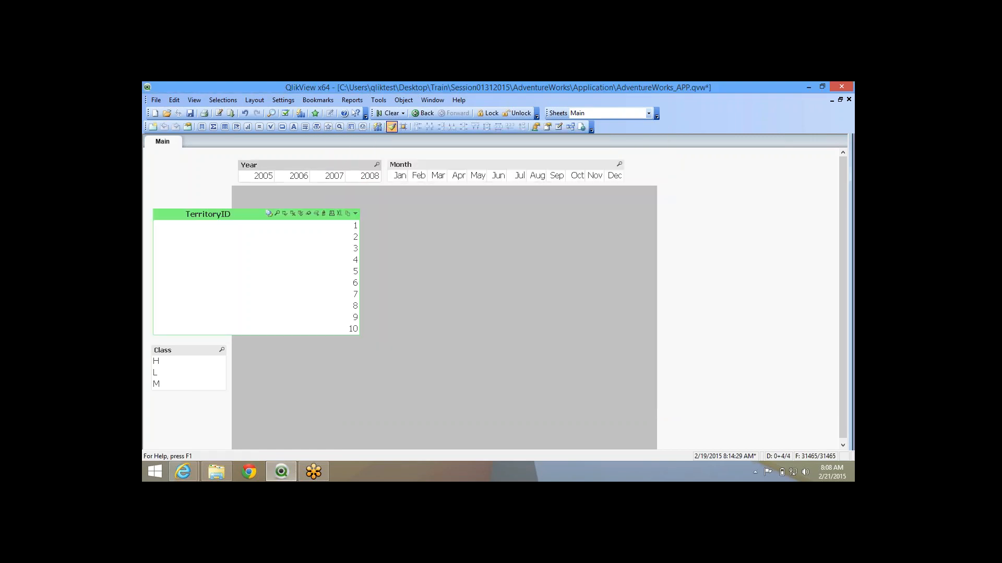
click(208, 214)
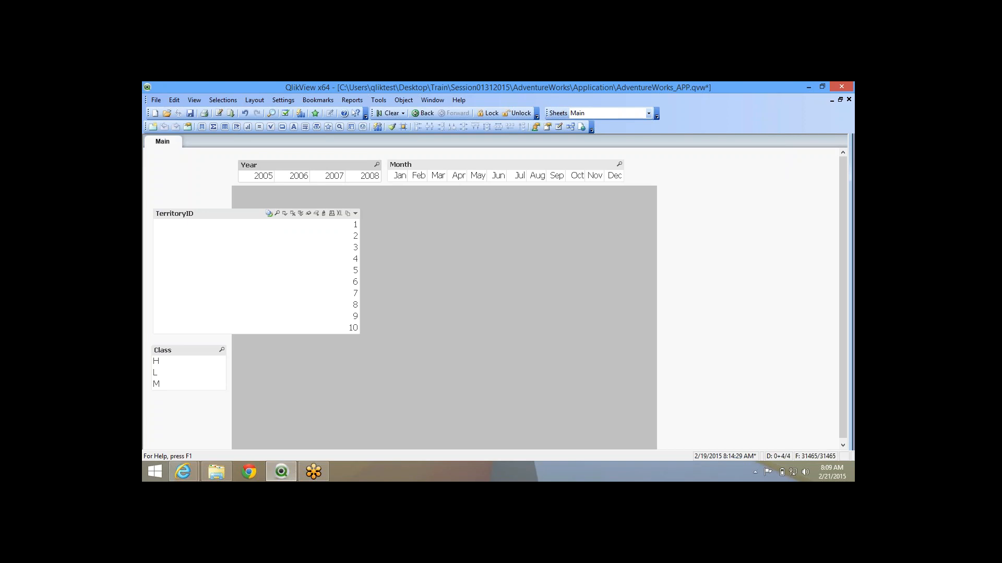
drag(360, 271, 328, 271)
Enable Allow Minimize and Allow Maximize in the TerritoryID list box's caption properties.
right_click(220, 217)
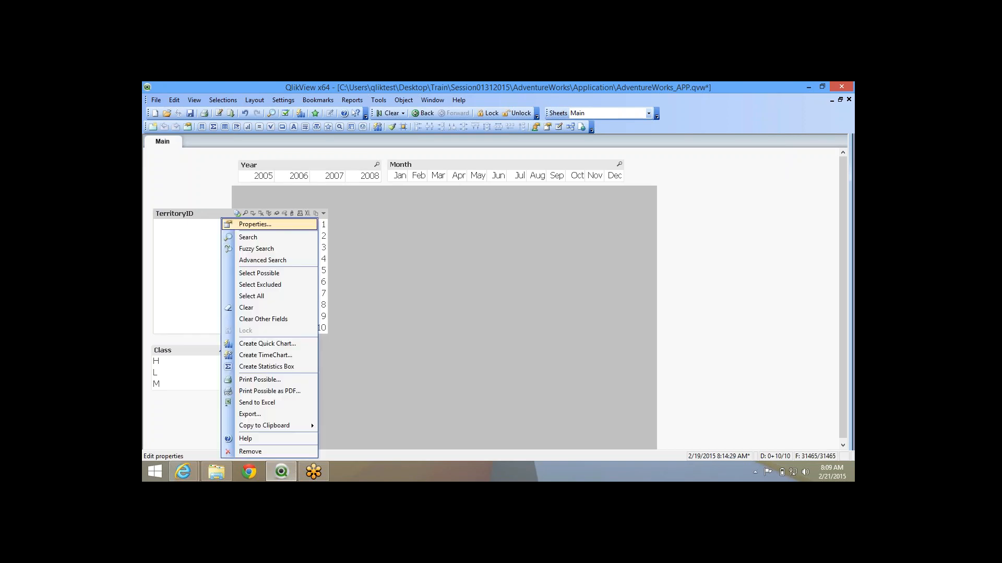
click(239, 224)
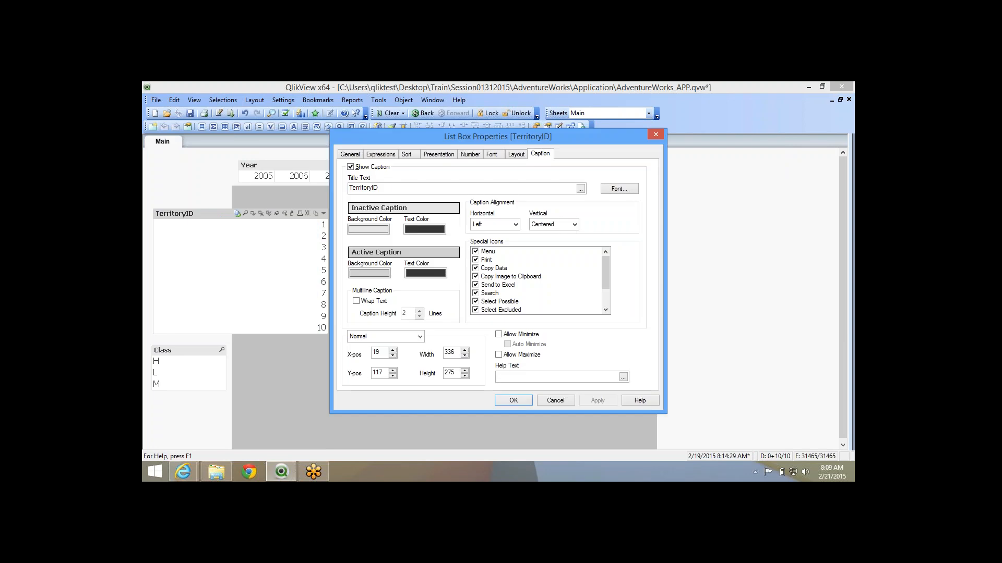
mouse_move(605, 273)
mouse_down()
mouse_move(605, 291)
mouse_move(606, 272)
mouse_up()
click(499, 333)
click(499, 355)
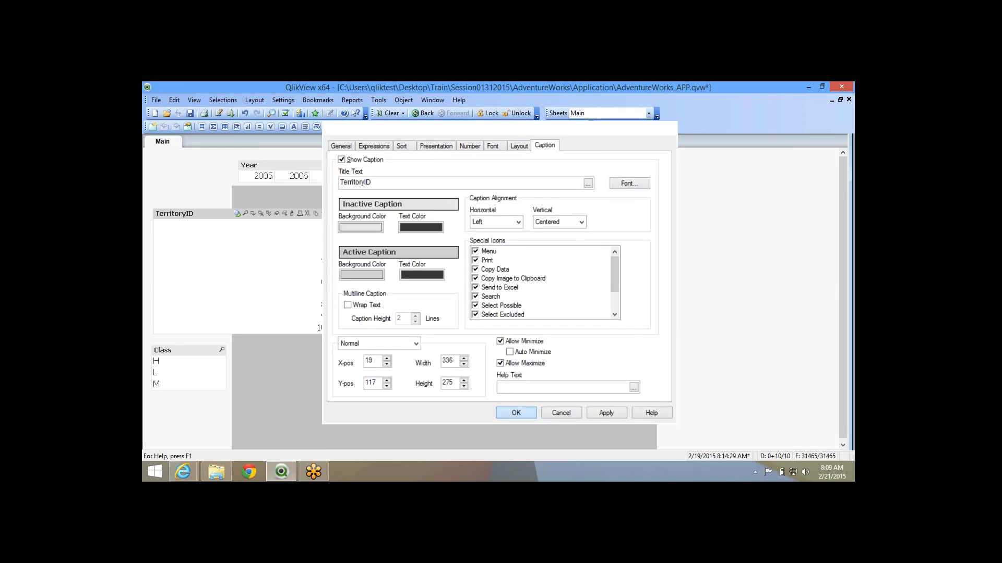
Accept the caption properties, maximize the TerritoryID list box to fill the sheet, and restore it to normal size.
key(Return)
click(323, 213)
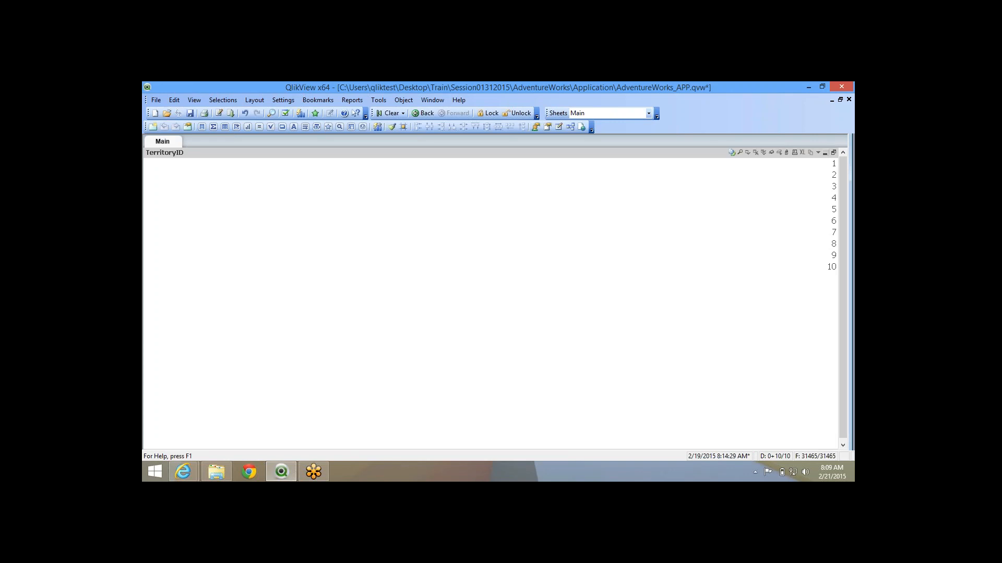
click(833, 152)
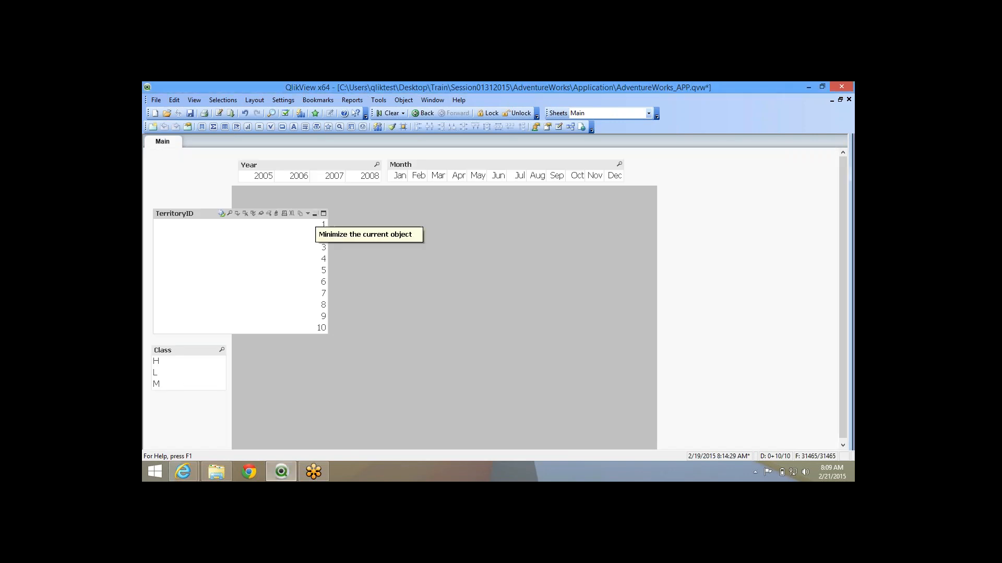
Minimize the TerritoryID list box, place its icon just left of the grey text object's upper part, and restore the list box.
click(315, 214)
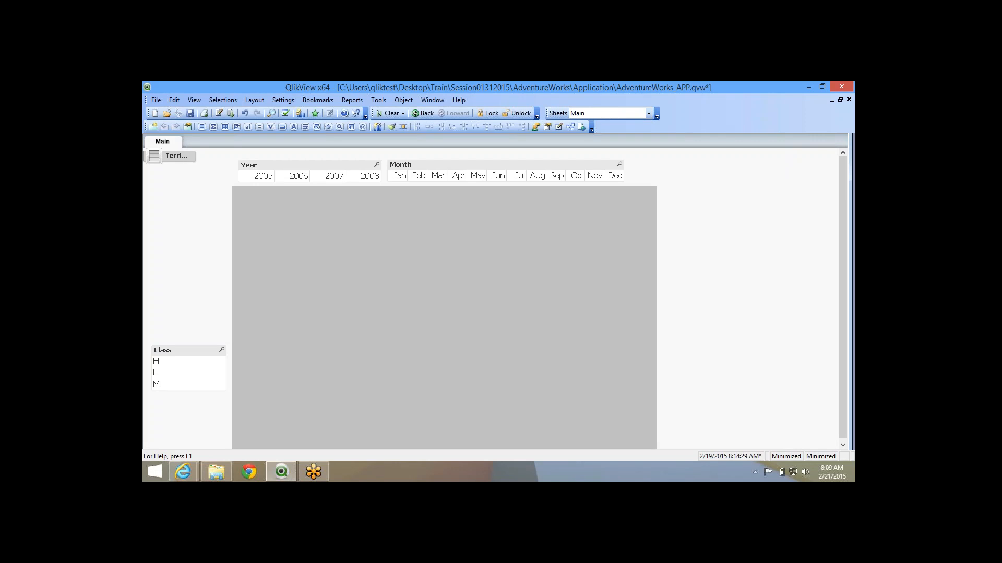
drag(184, 156, 192, 216)
double_click(192, 215)
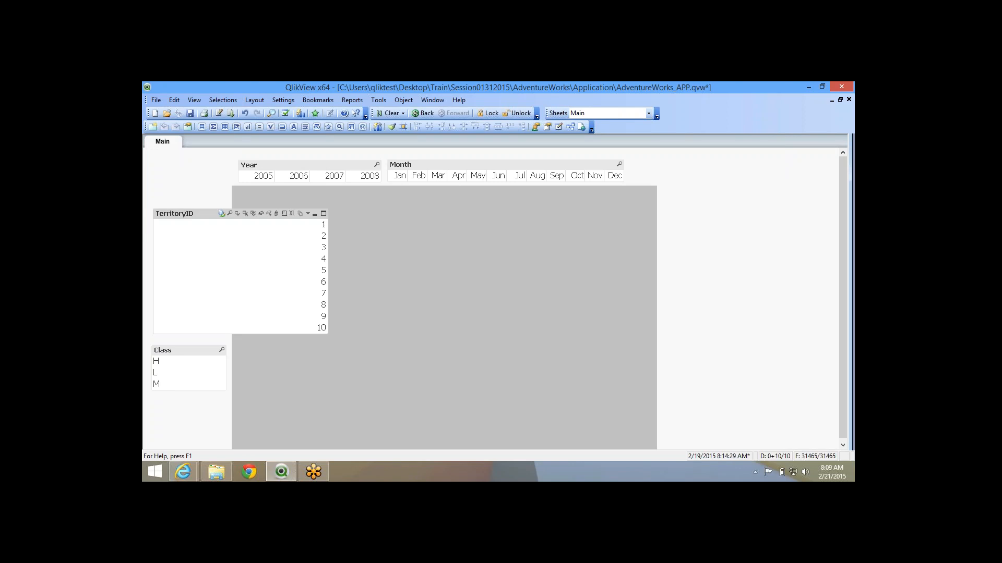
Minimize and restore the TerritoryID list box, widen it slightly, and minimize it again.
click(314, 214)
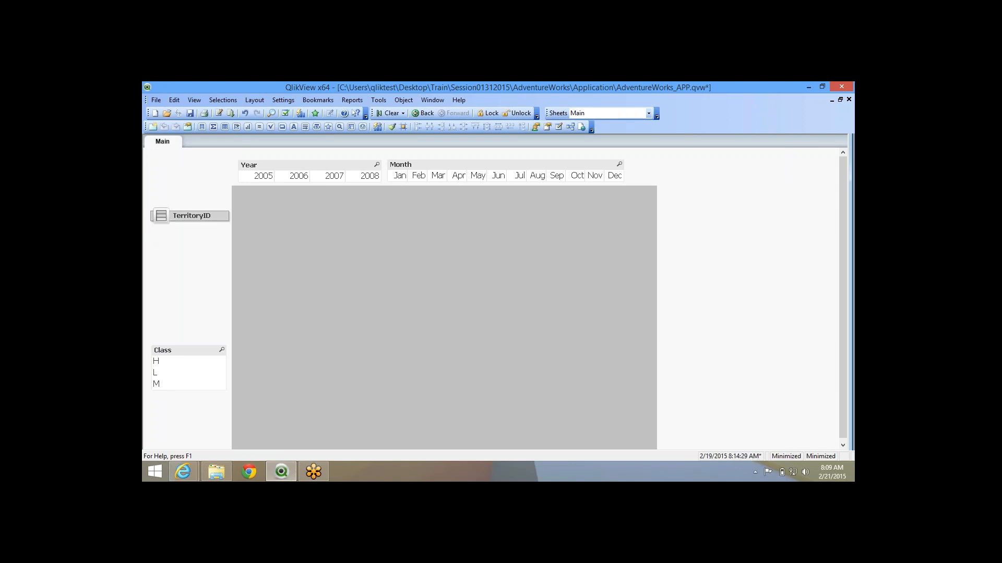
double_click(192, 216)
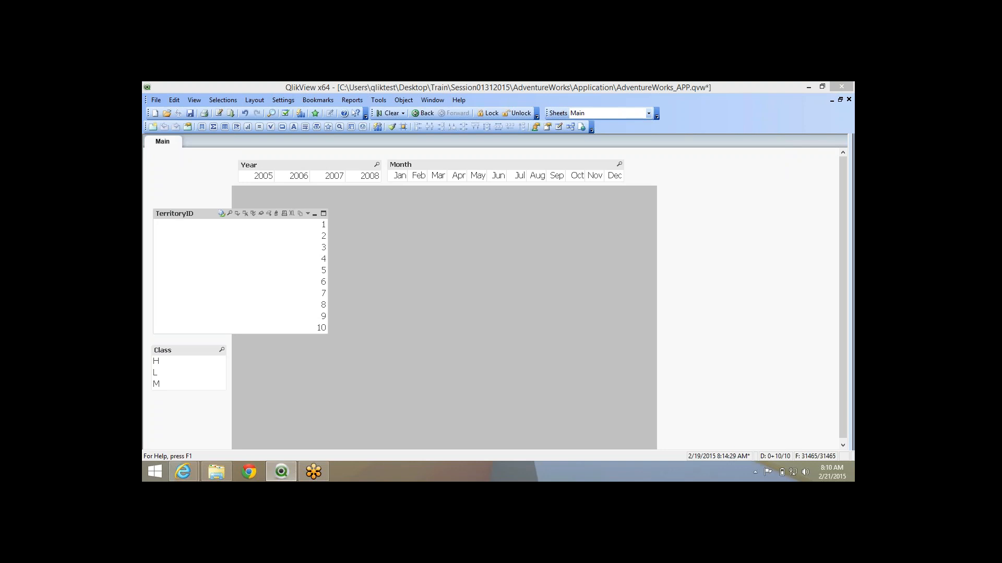
mouse_move(327, 271)
mouse_down()
mouse_move(260, 271)
mouse_move(337, 271)
mouse_up()
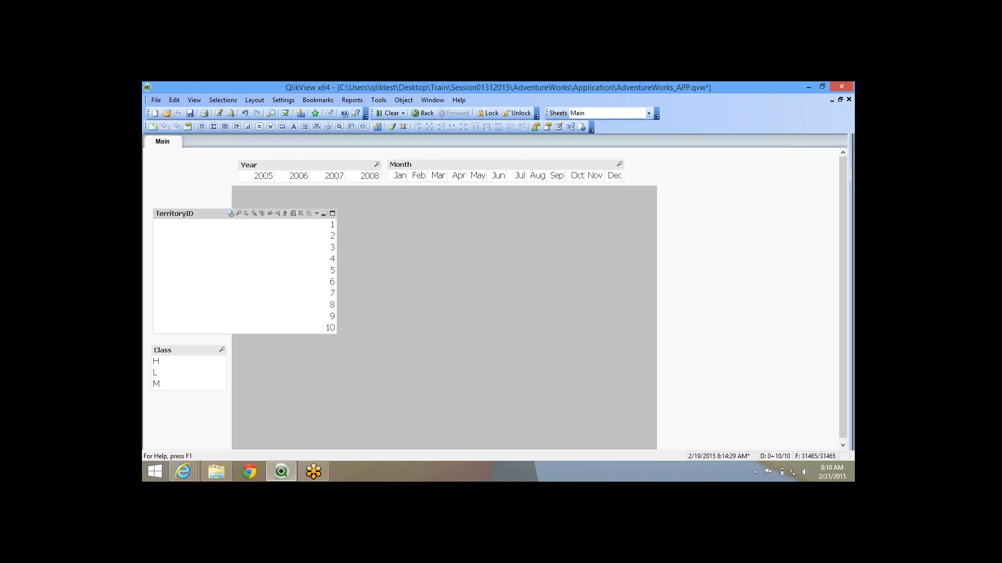
click(324, 214)
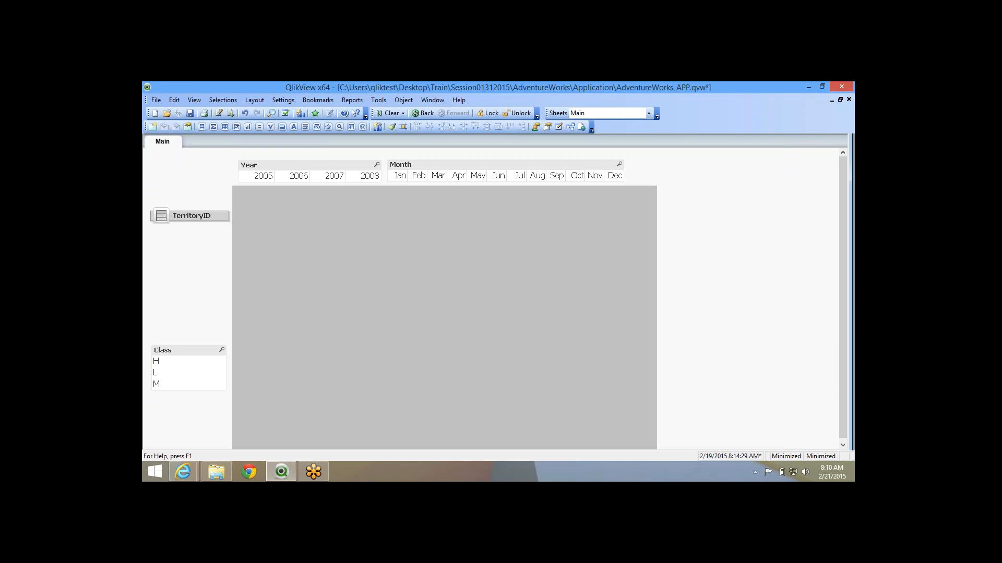
Enable Allow Minimize and Allow Maximize for the Class list box, minimize it, and place its icon below the TerritoryID icon.
right_click(174, 350)
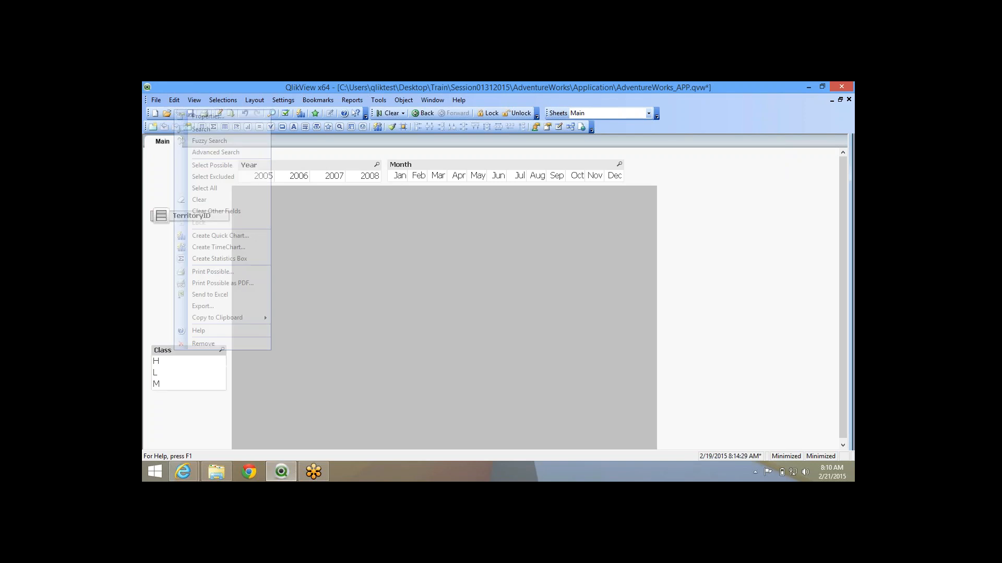
click(207, 117)
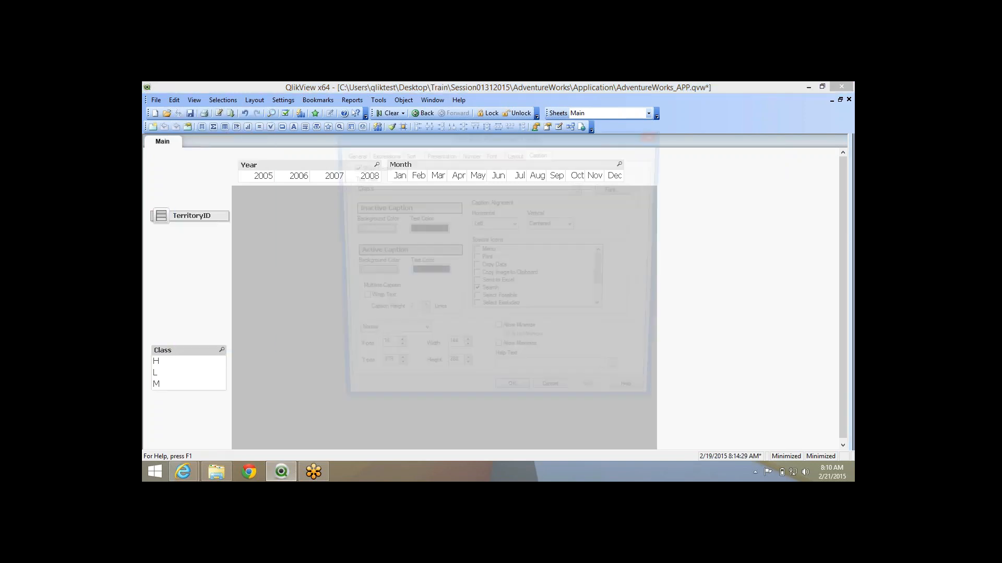
click(498, 334)
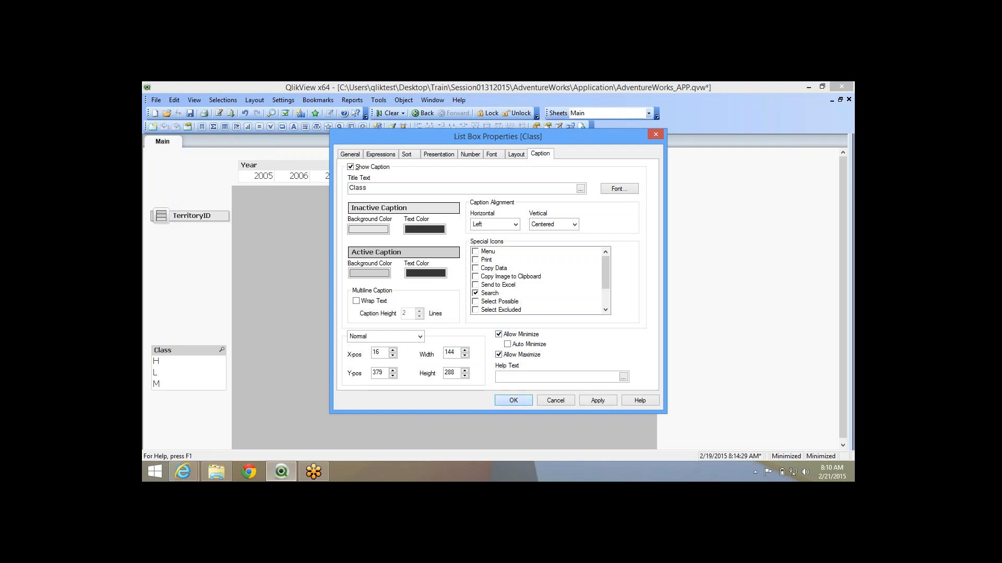
click(513, 400)
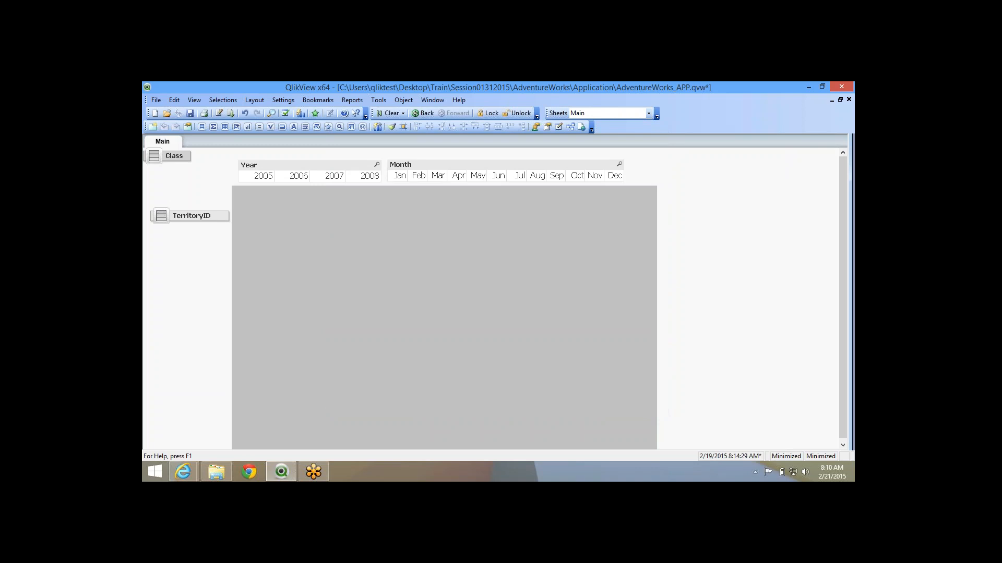
drag(154, 156, 229, 241)
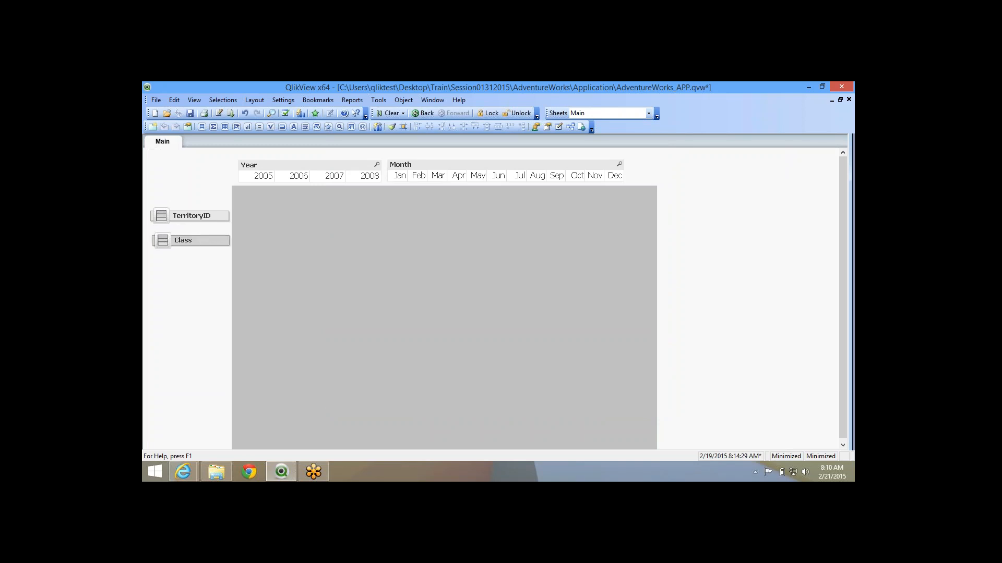
Enable Allow Minimize and Allow Maximize for the Year list box, minimize it, and place its icon below the Class icon.
right_click(285, 163)
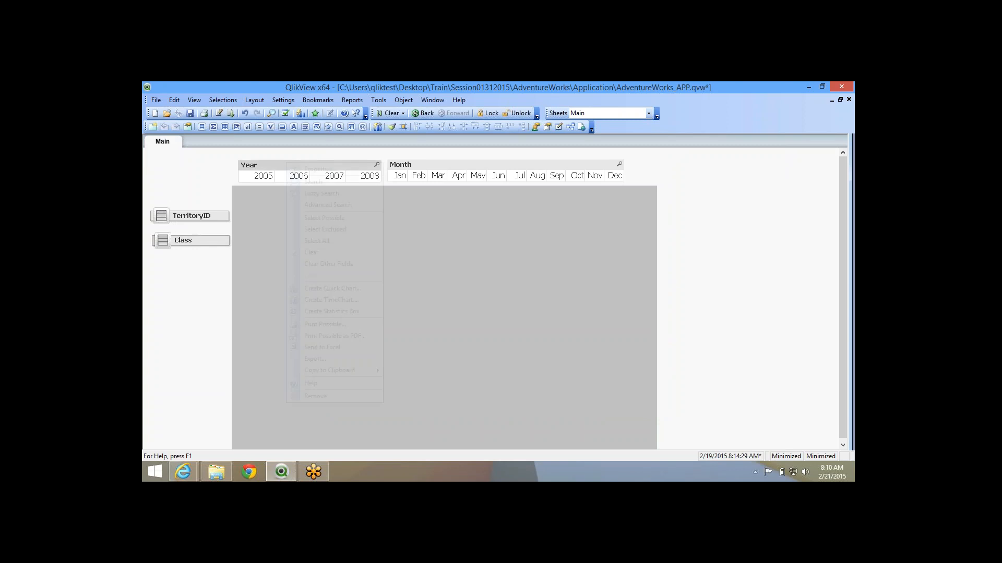
click(305, 168)
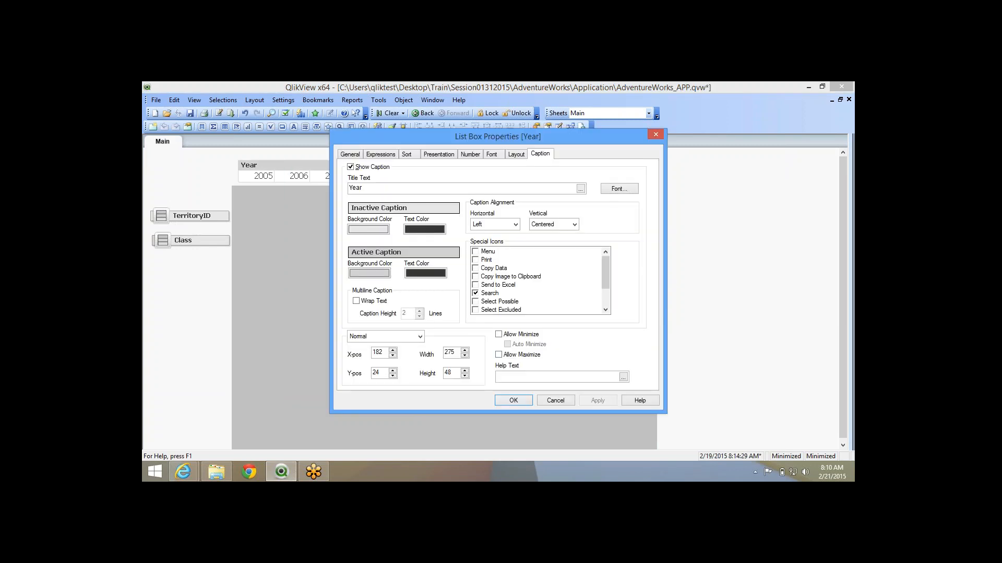
click(499, 334)
click(498, 355)
click(598, 400)
click(514, 401)
click(369, 164)
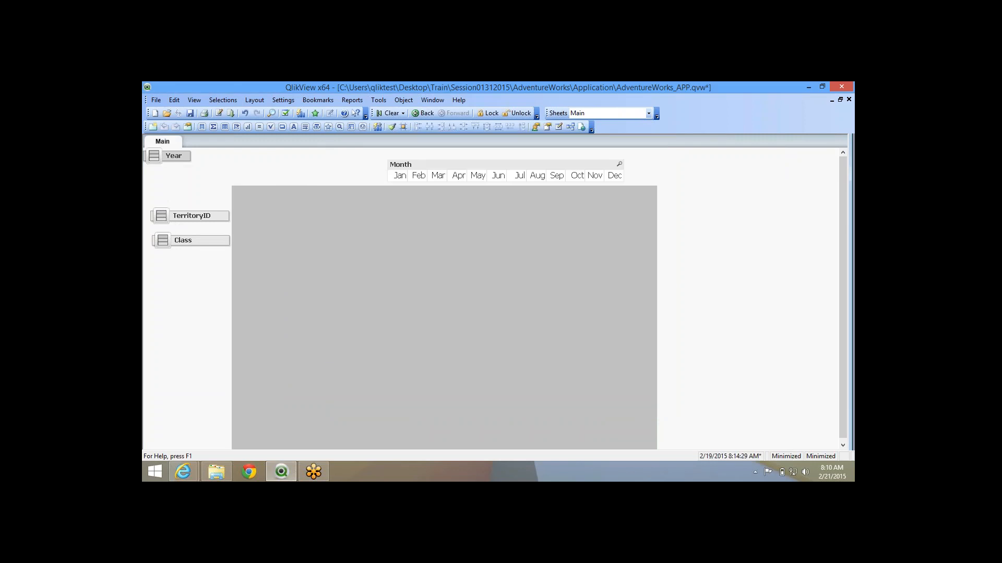
drag(178, 156, 185, 266)
Enable Allow Minimize and Allow Maximize for the Month list box, minimize it, and place its icon below the Year icon.
right_click(437, 164)
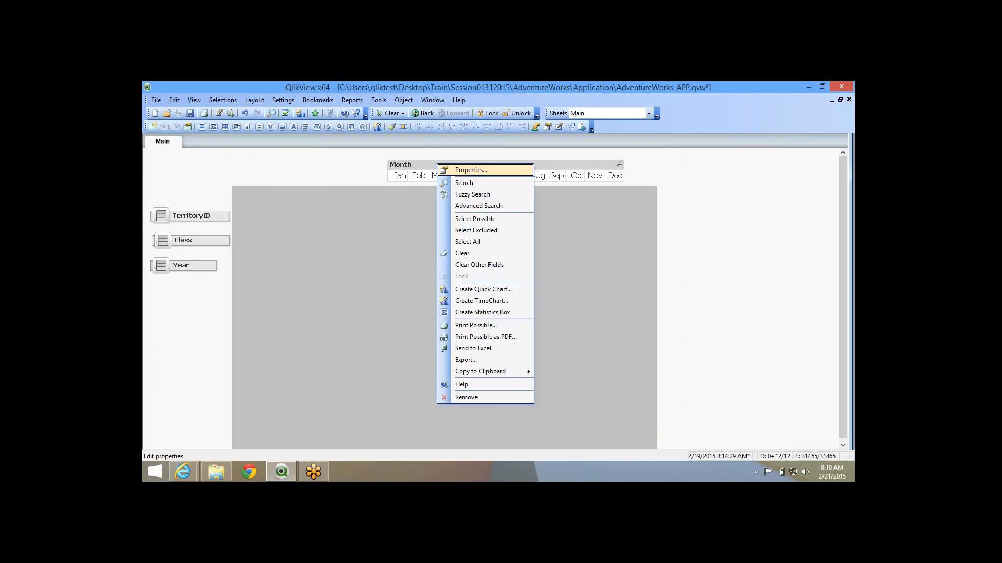
click(462, 170)
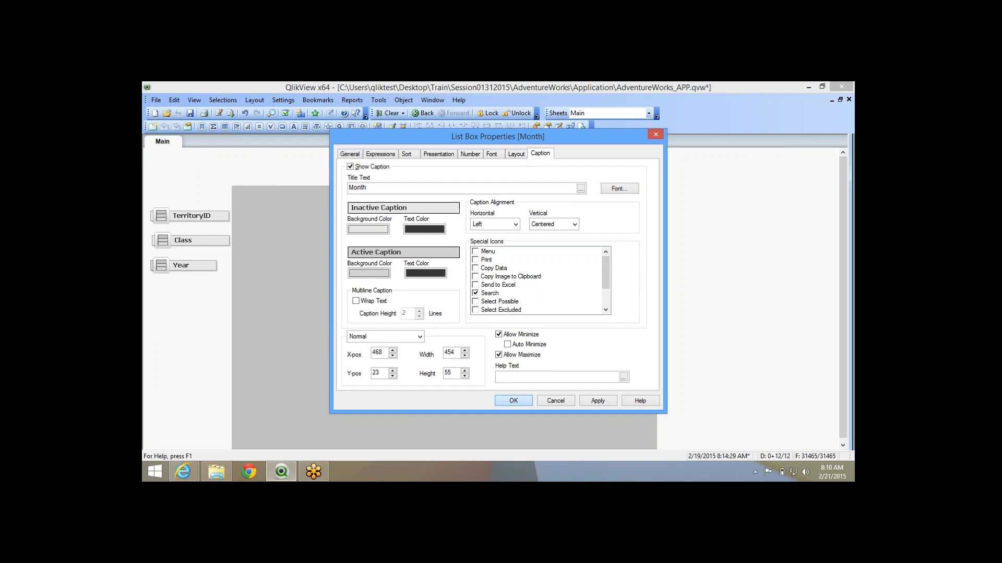
click(513, 401)
click(610, 165)
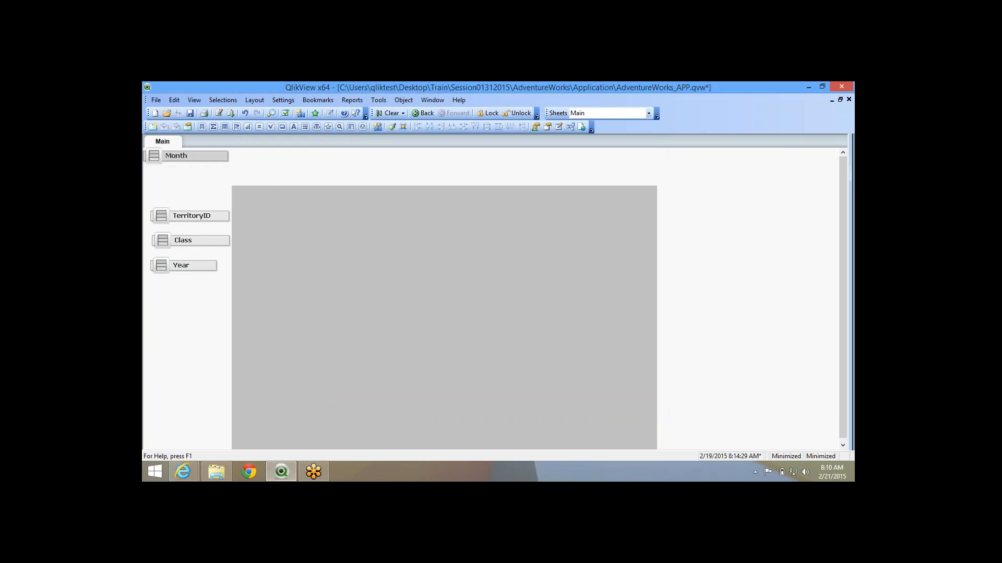
drag(177, 155, 180, 295)
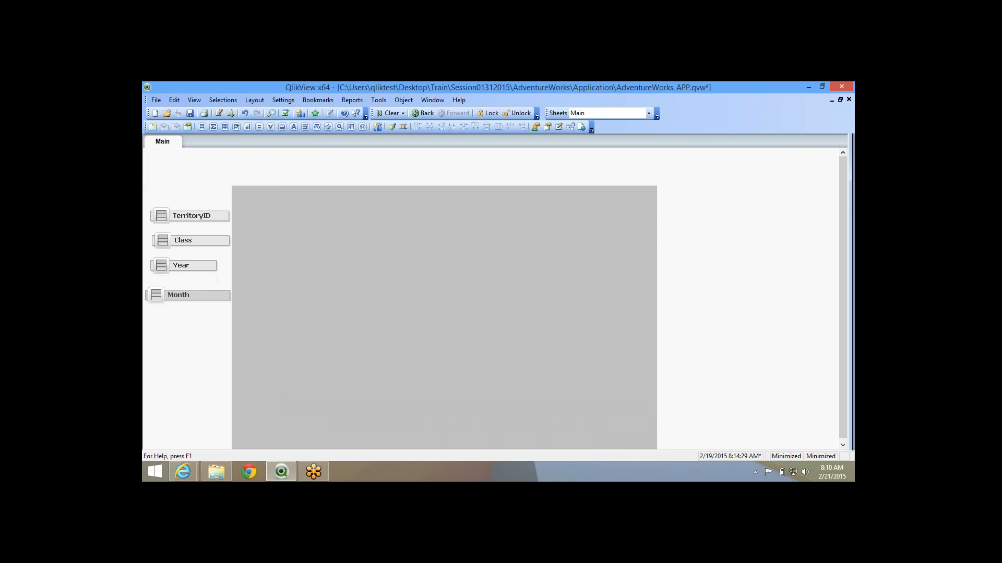
Move the grey text object to the sheet's lower right, and restore the TerritoryID list box into the space beside the minimized icons.
drag(417, 192, 691, 372)
double_click(192, 216)
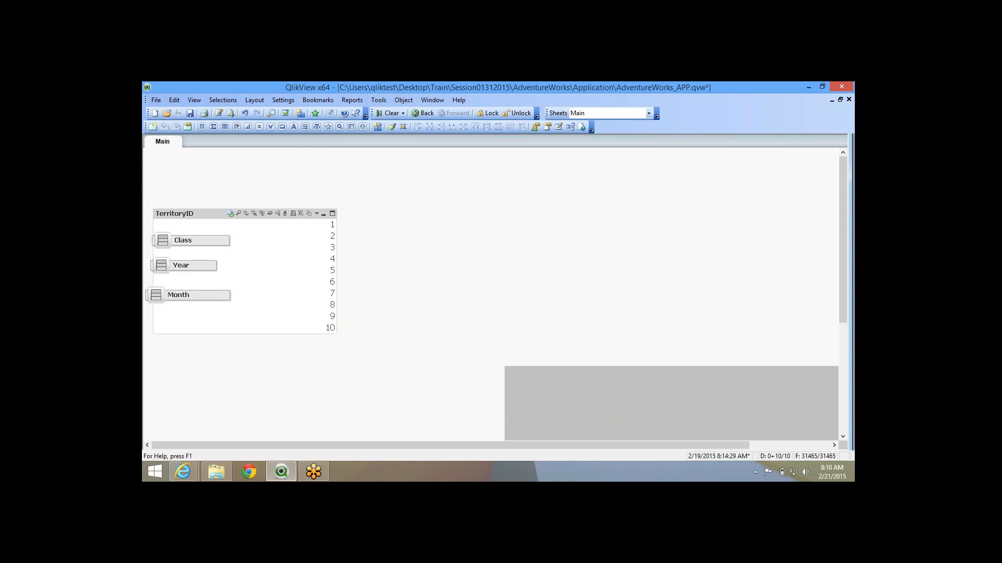
drag(192, 214, 296, 219)
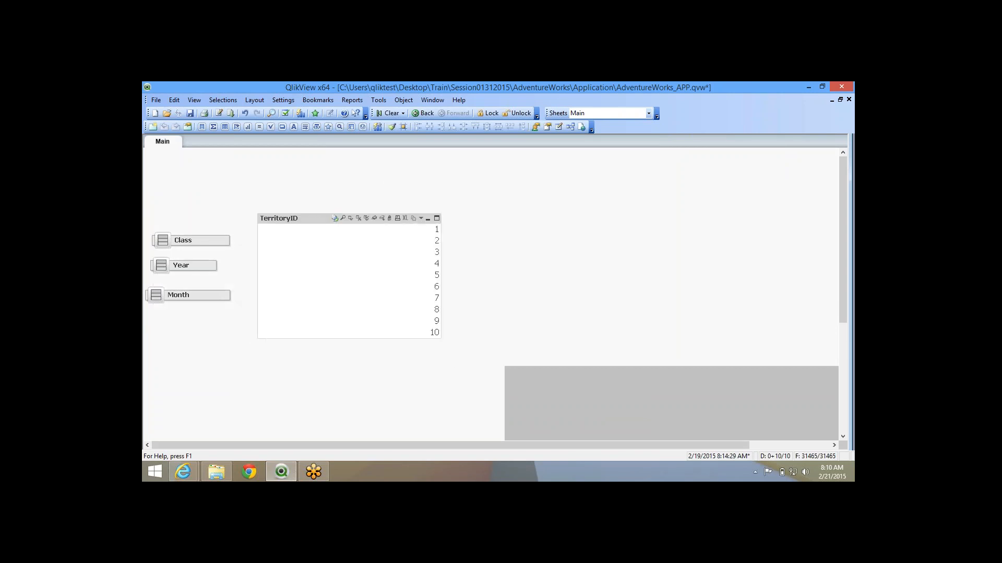
Restore the Class list box, move it to the same spot as TerritoryID beside the icons, and minimize both list boxes.
double_click(188, 241)
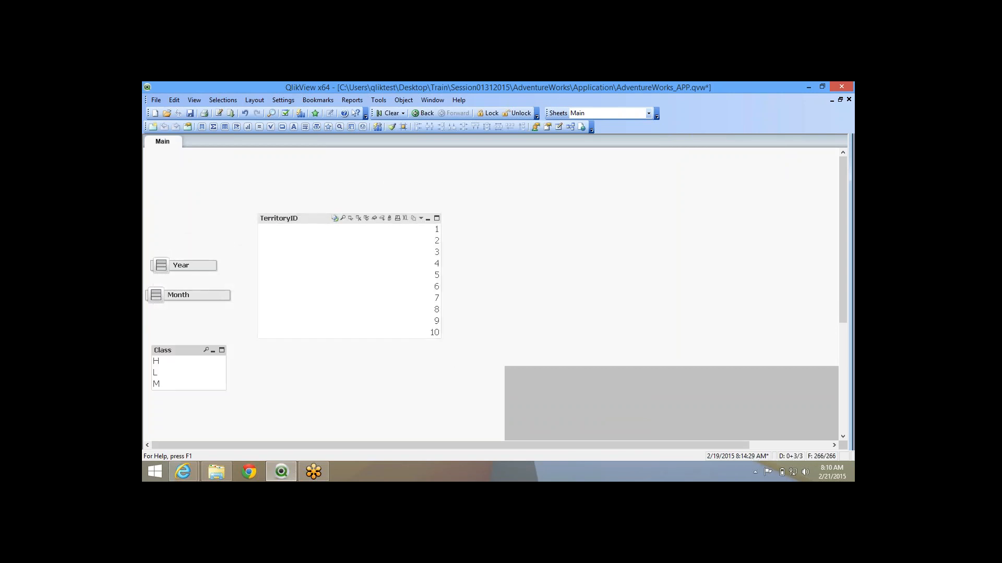
drag(163, 350, 270, 218)
click(428, 219)
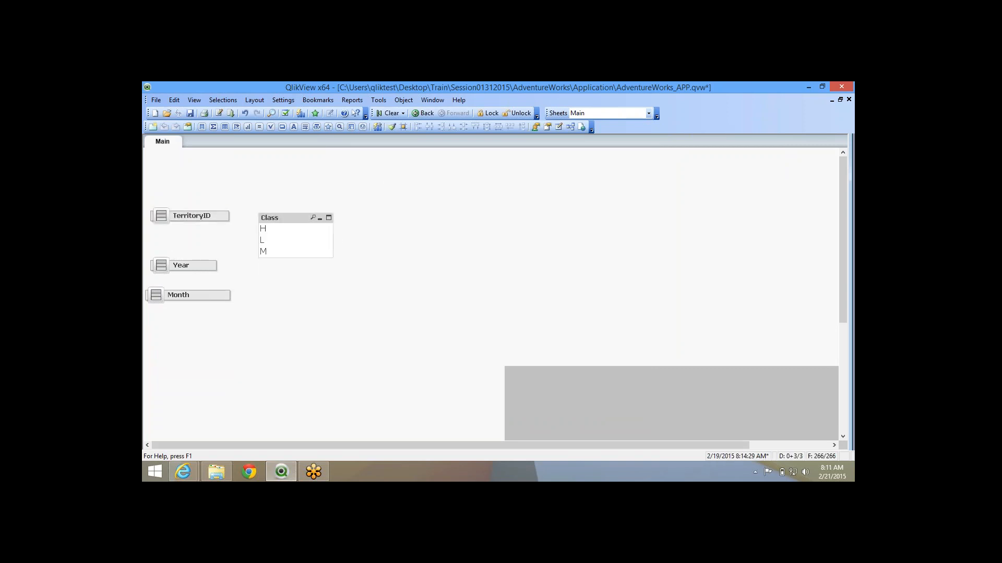
click(319, 219)
Restore and minimize the TerritoryID and Class list boxes in turn to check that they open in the same spot.
double_click(191, 216)
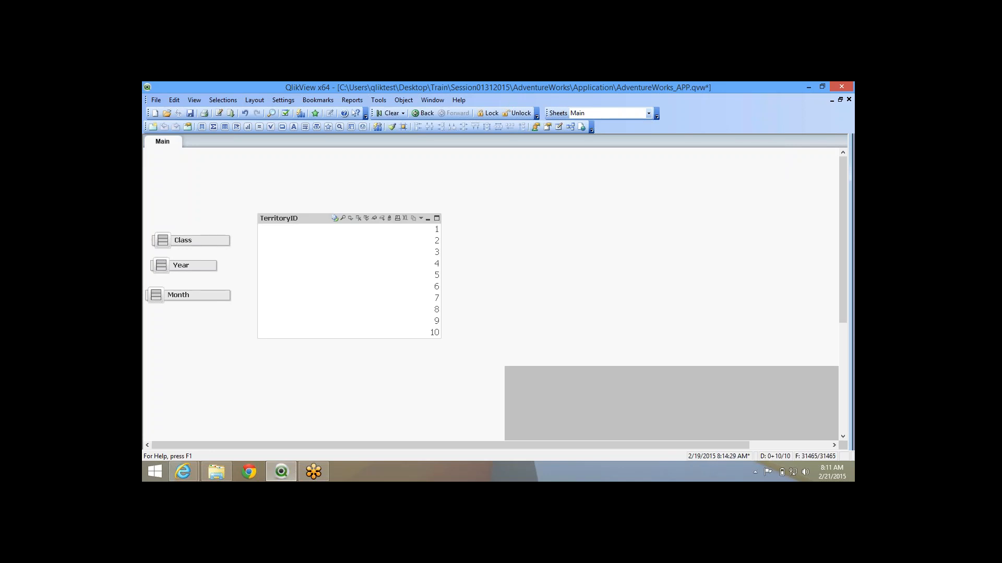
click(427, 219)
double_click(183, 241)
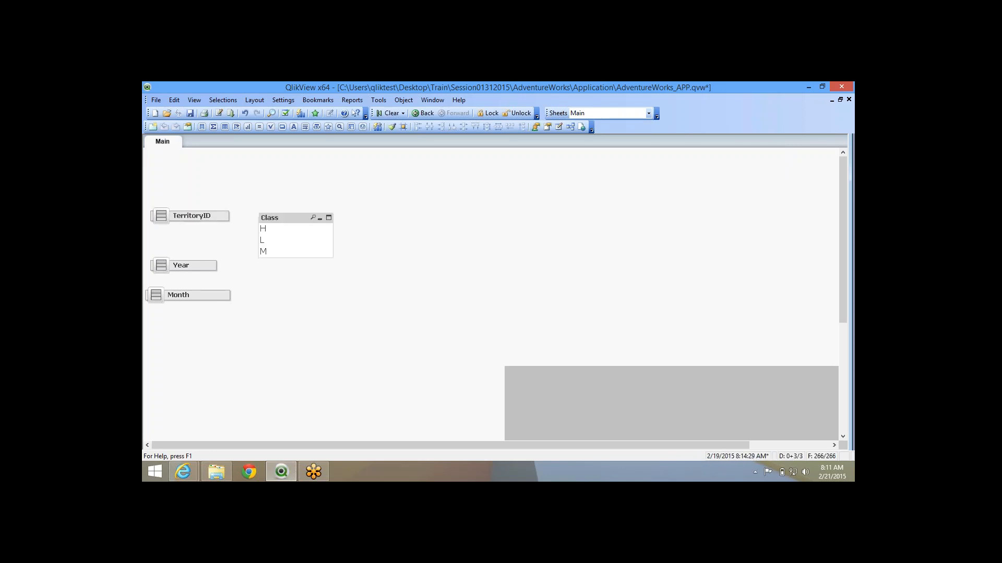
click(320, 219)
Restore the Year list box, move it beside the minimized icons level with the TerritoryID icon, and minimize it.
click(184, 265)
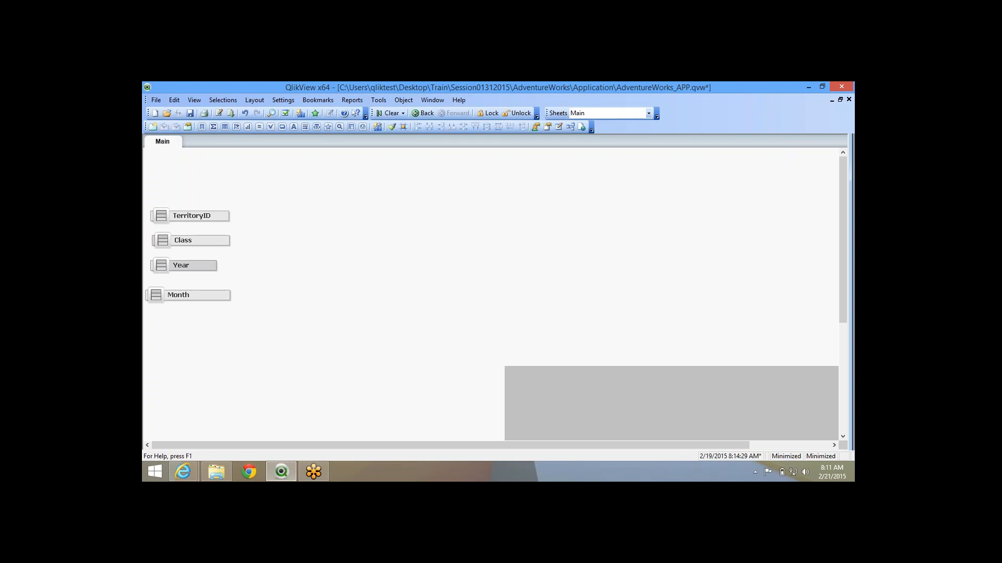
double_click(184, 266)
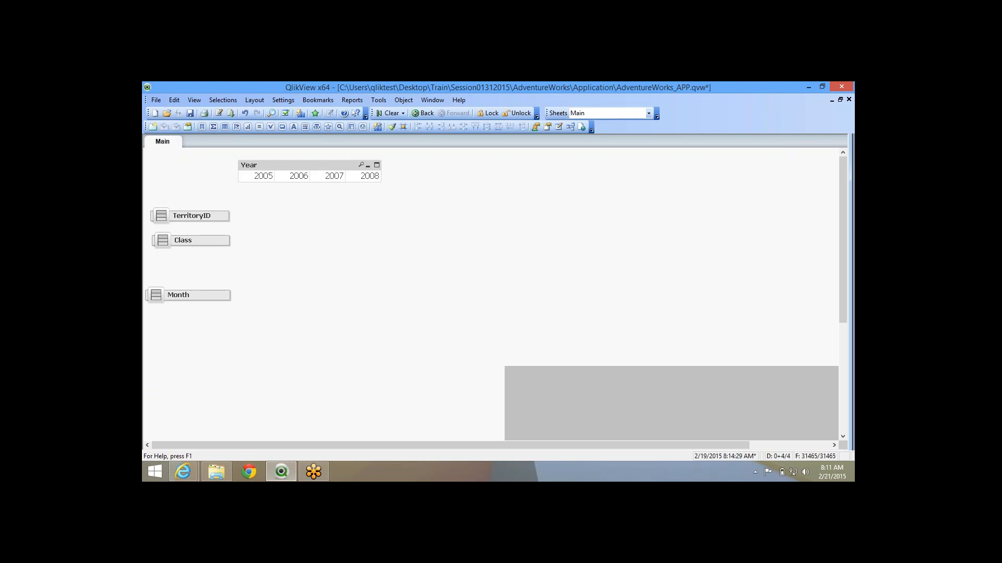
drag(271, 164, 281, 220)
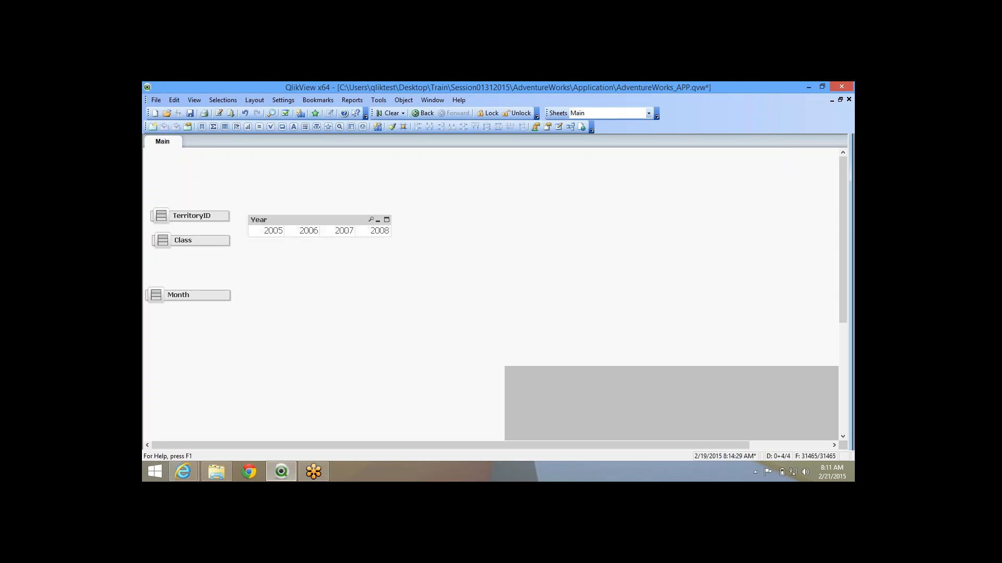
click(378, 220)
Restore the Month list box, move it beside the minimized icons level with the TerritoryID icon, and minimize it.
double_click(180, 296)
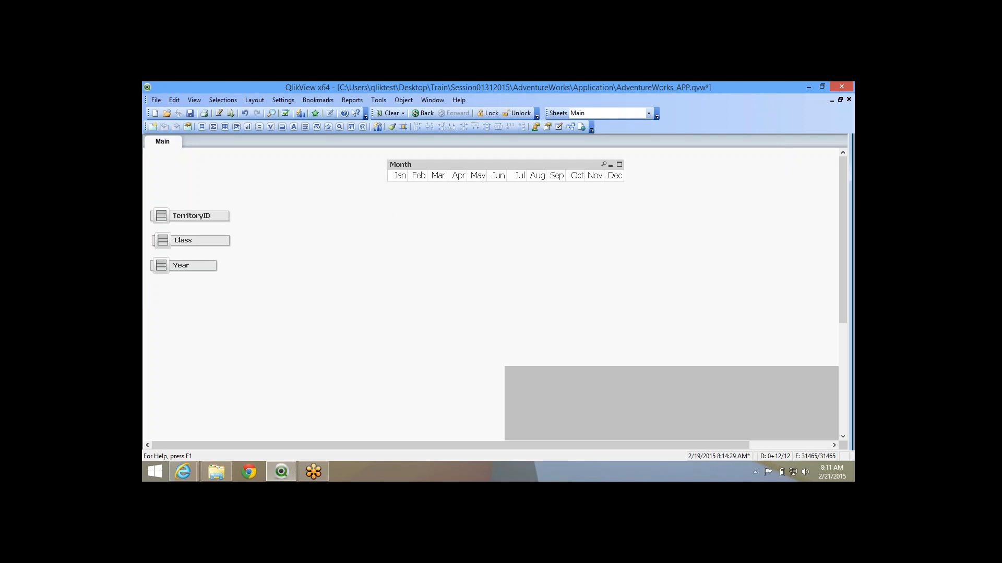
drag(428, 165, 298, 215)
click(480, 216)
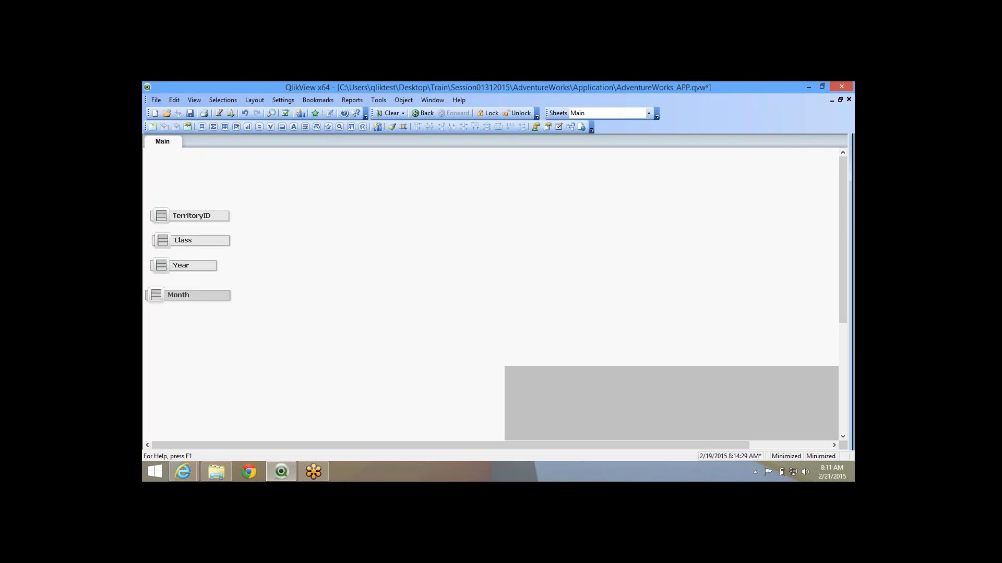
Resize the minimized Year and Month icons to match the width of the others, aligning Month below Year.
drag(216, 266, 229, 266)
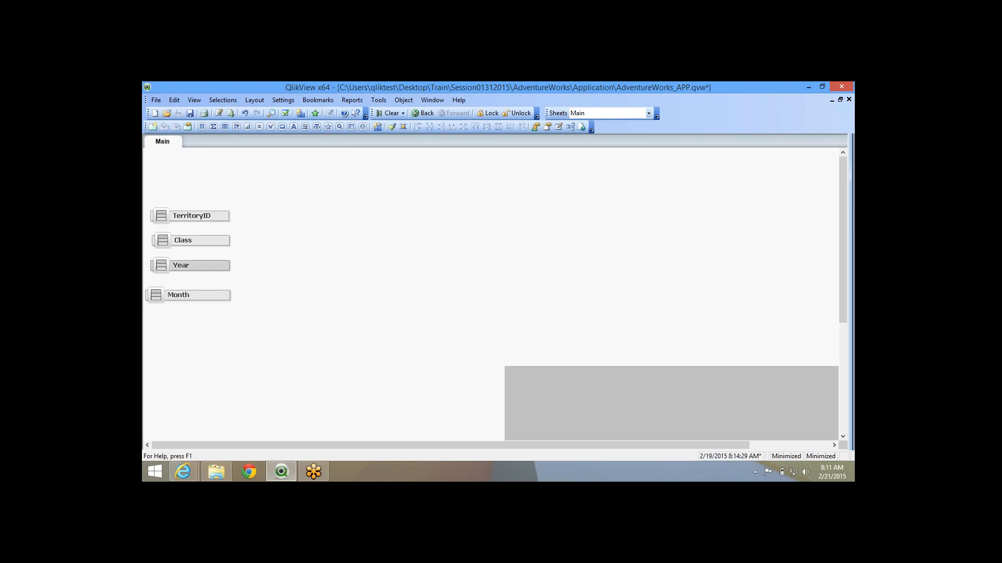
drag(187, 295, 192, 292)
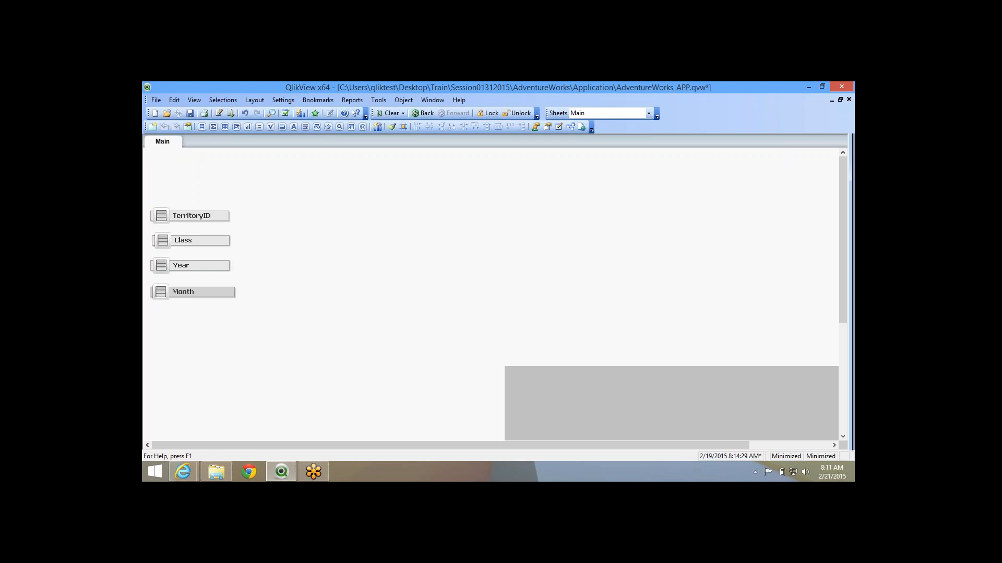
drag(234, 292, 229, 292)
Restore the TerritoryID list box from its icon to check where it opens, and minimize it again.
double_click(189, 216)
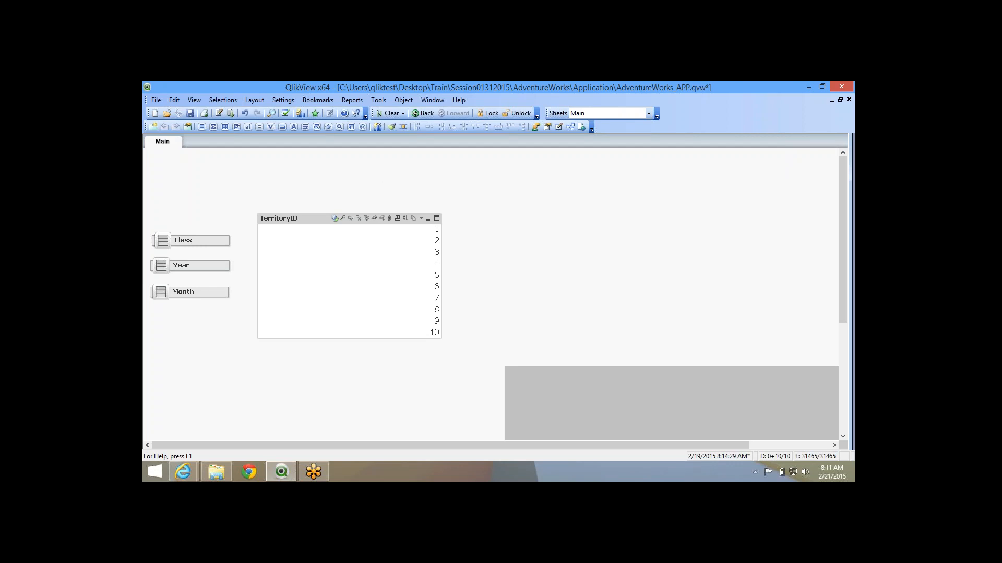
click(428, 219)
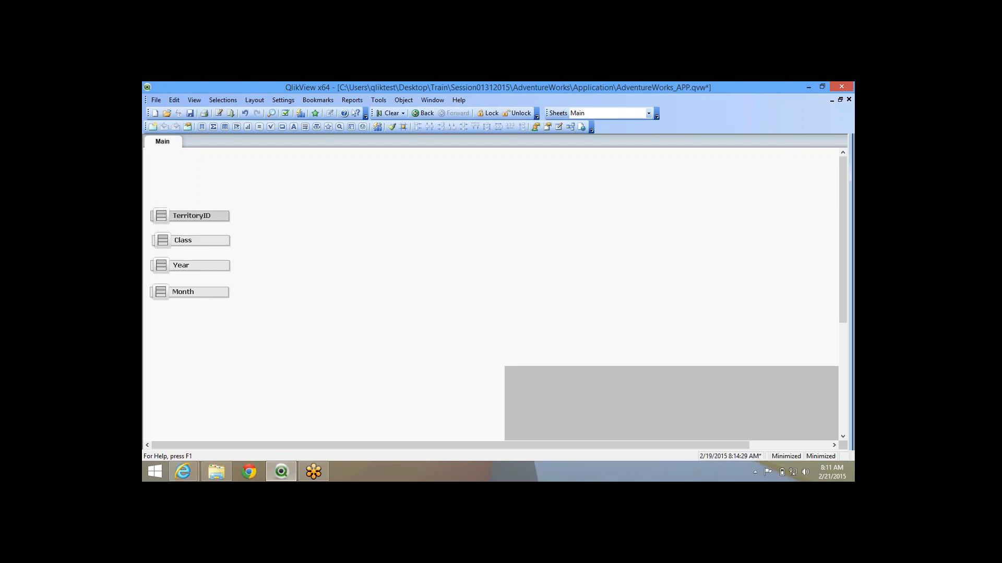
Enable Auto Minimize in the Caption properties of the TerritoryID list box and the Class list box.
right_click(182, 216)
click(210, 202)
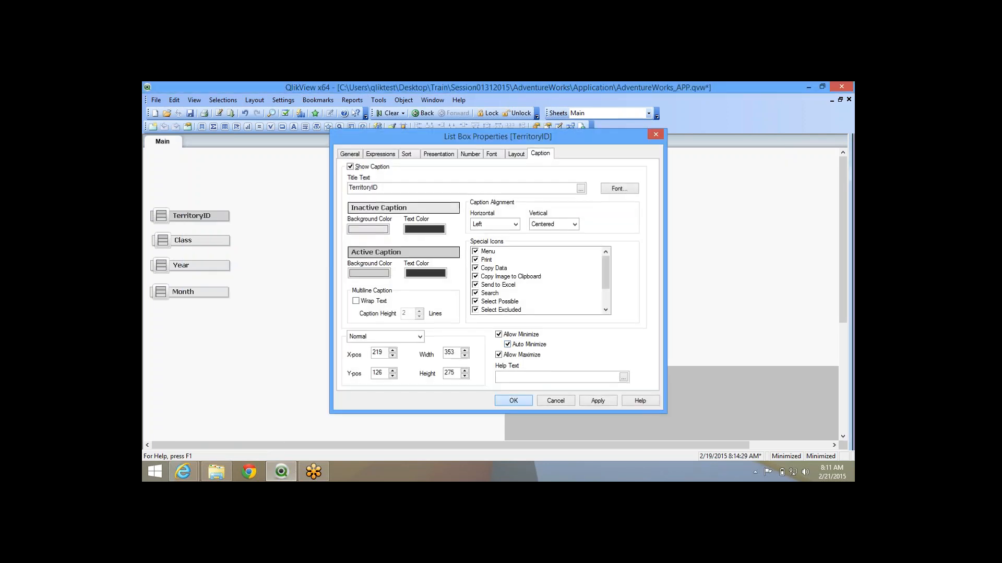
click(513, 401)
right_click(191, 240)
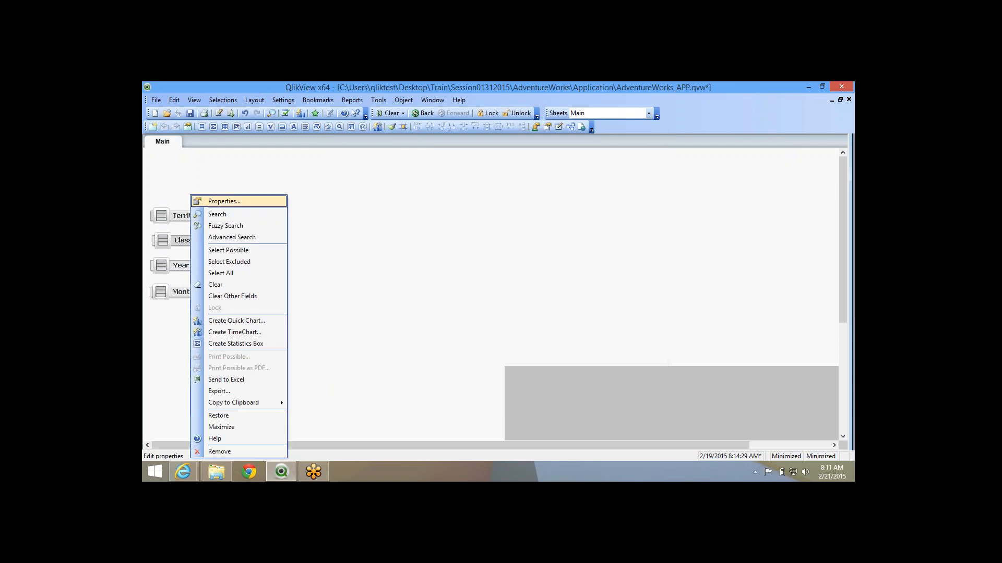
click(223, 202)
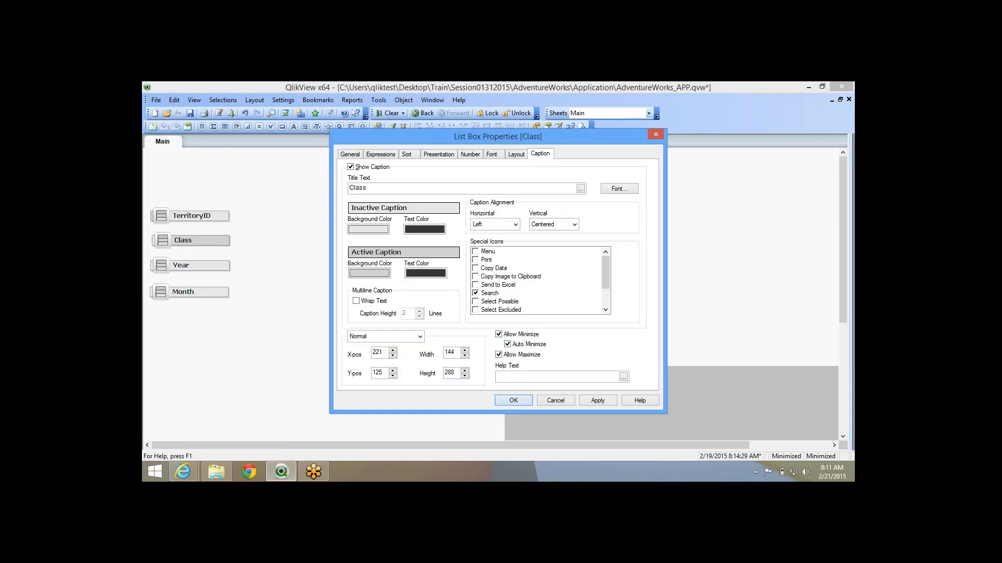
click(514, 401)
Enable Auto Minimize in the Caption properties of the Year list box and the Month list box.
right_click(191, 265)
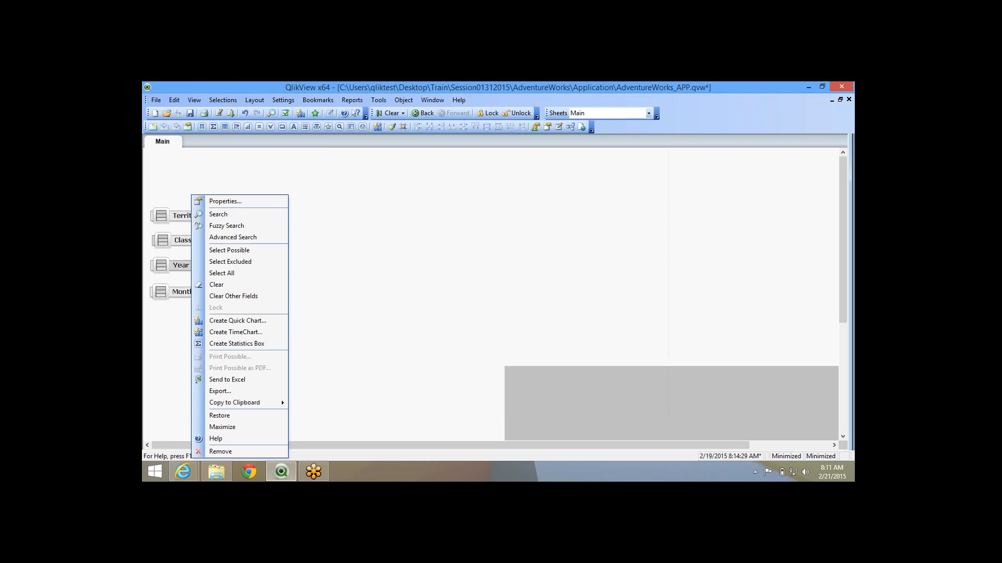
click(223, 202)
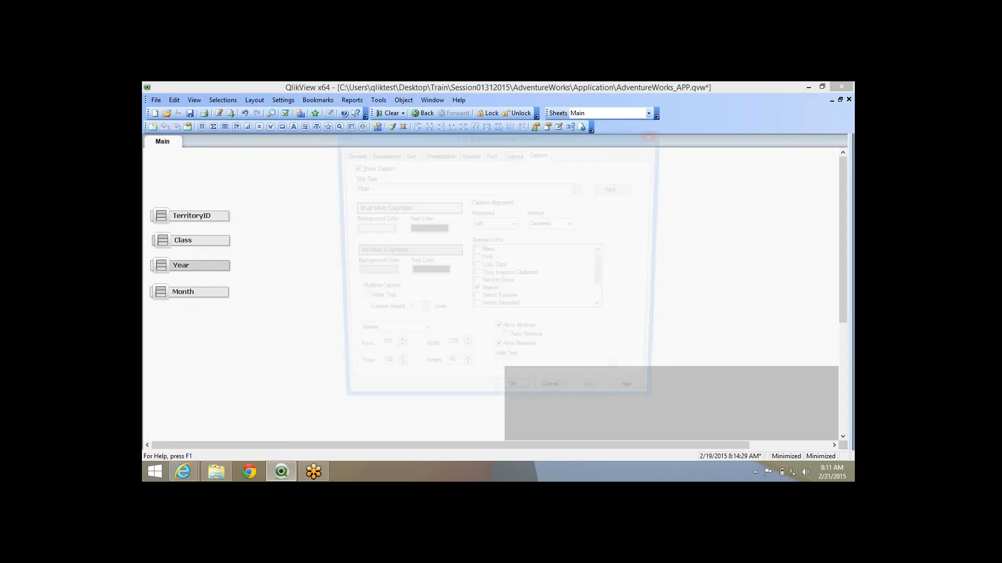
click(508, 344)
click(513, 401)
right_click(187, 292)
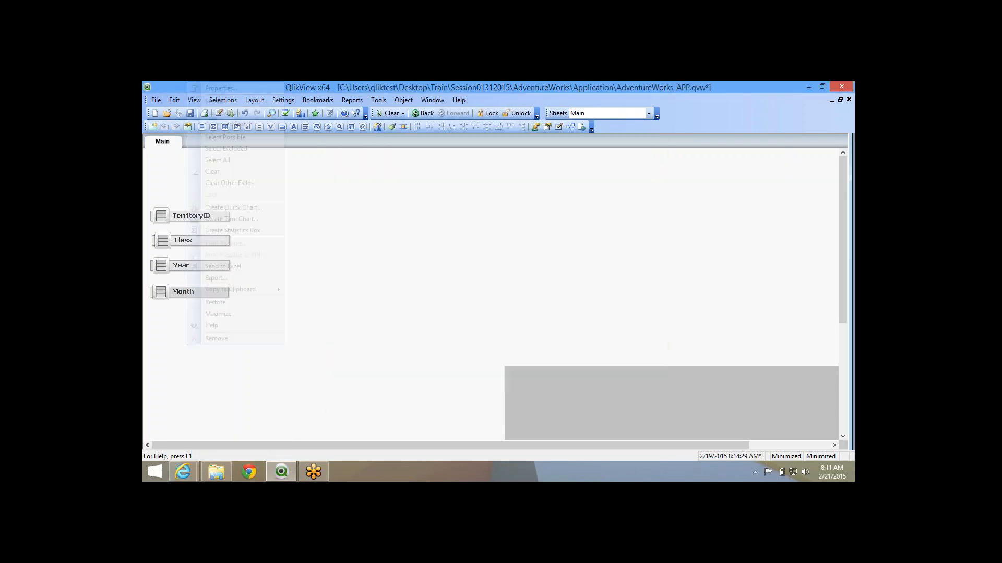
click(220, 87)
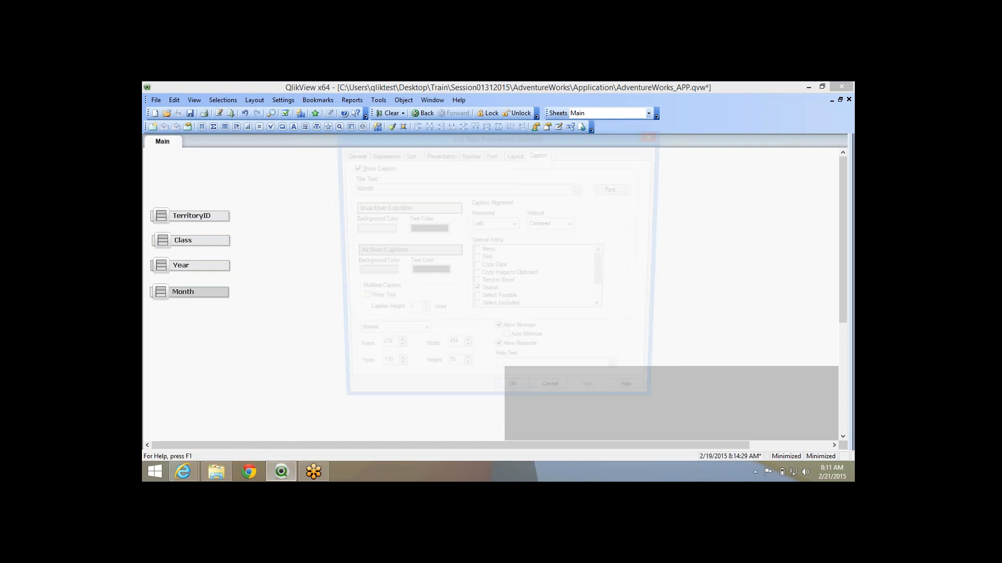
click(507, 345)
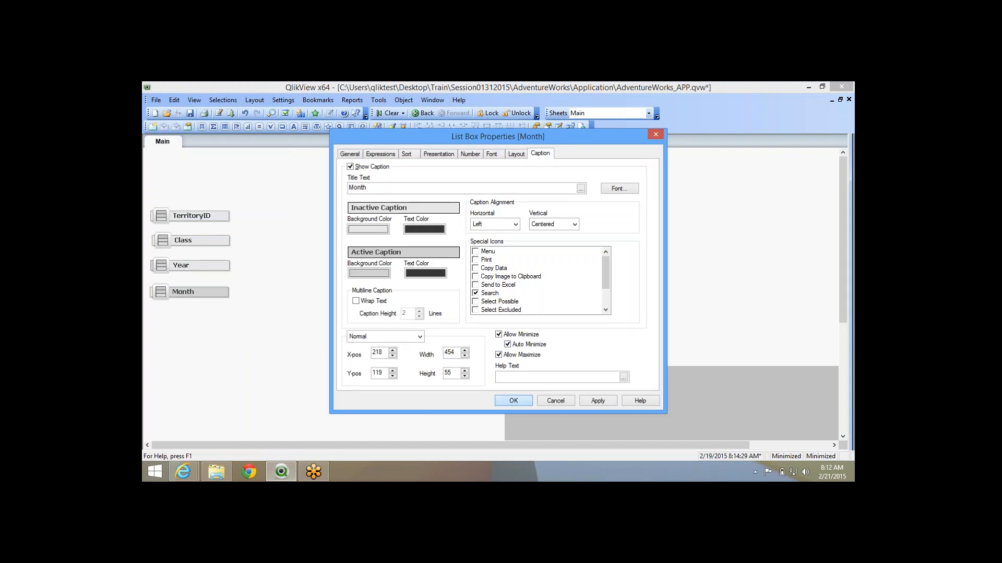
click(513, 401)
Restore the TerritoryID, Class and Year list boxes one after another from their icons to test the automatic minimizing.
double_click(180, 216)
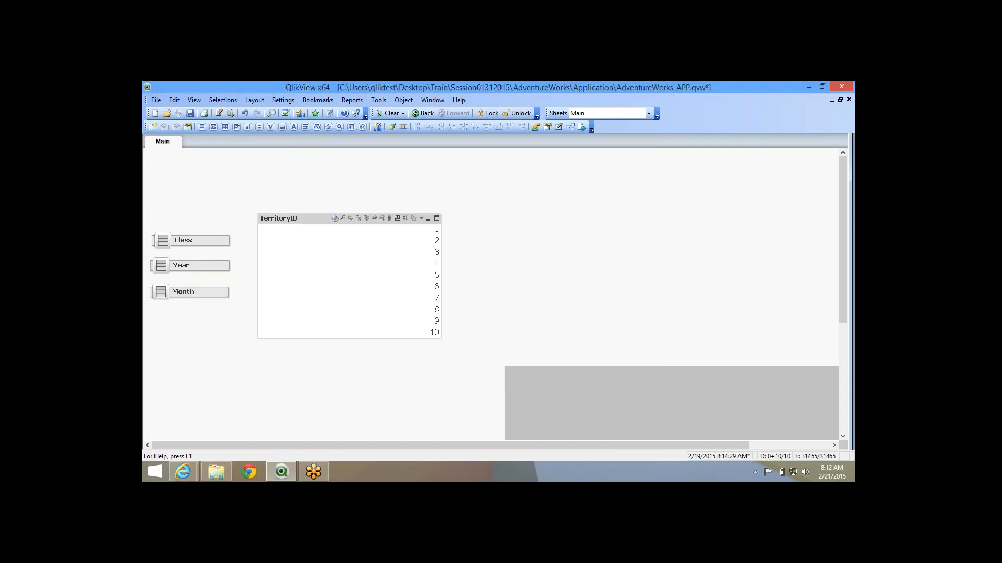
double_click(183, 241)
double_click(181, 265)
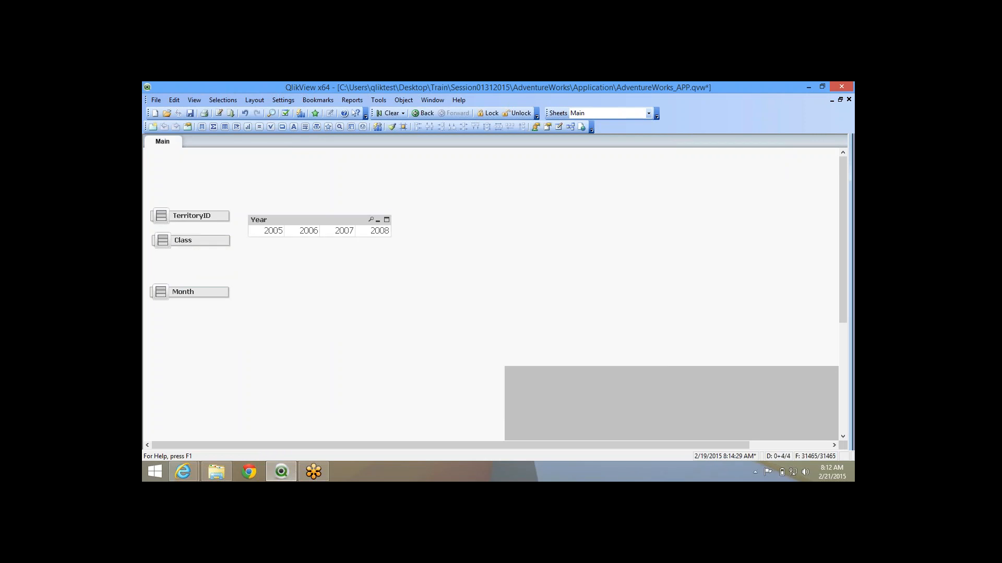
Restore the minimized Month, TerritoryID and Year list boxes one after another to see how they open.
double_click(183, 292)
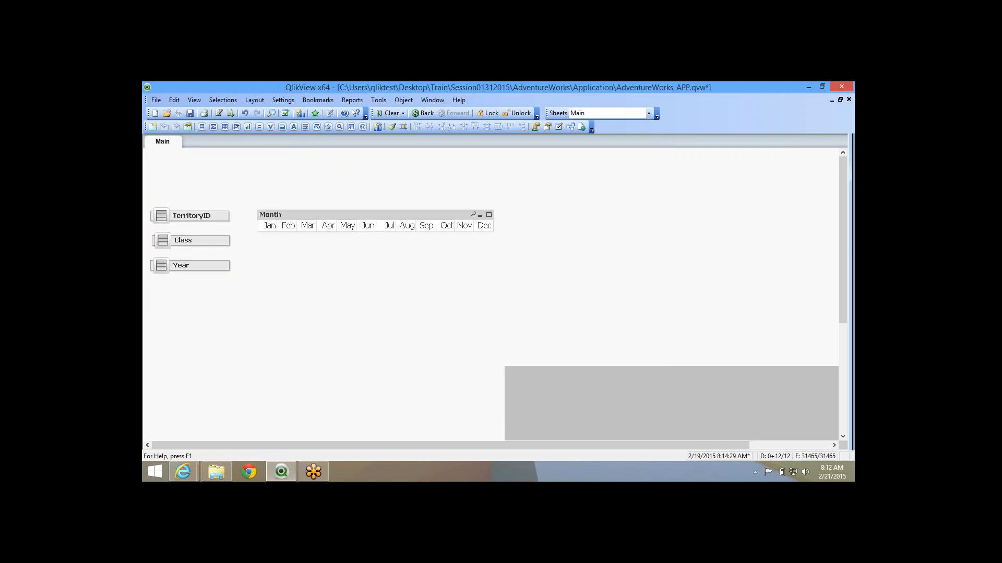
double_click(183, 216)
double_click(182, 266)
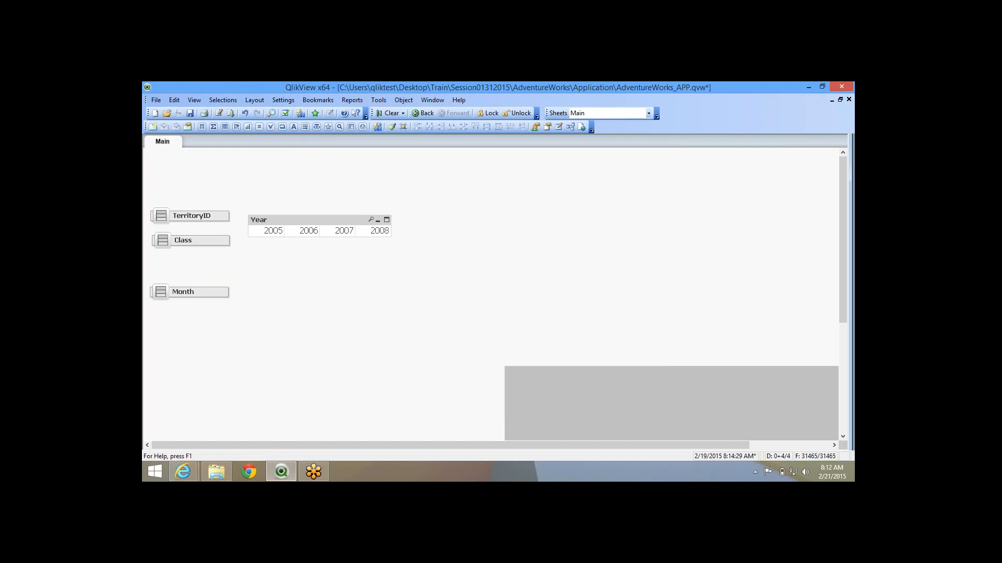
Restore the TerritoryID list box and set its caption help text to "this object".
double_click(183, 216)
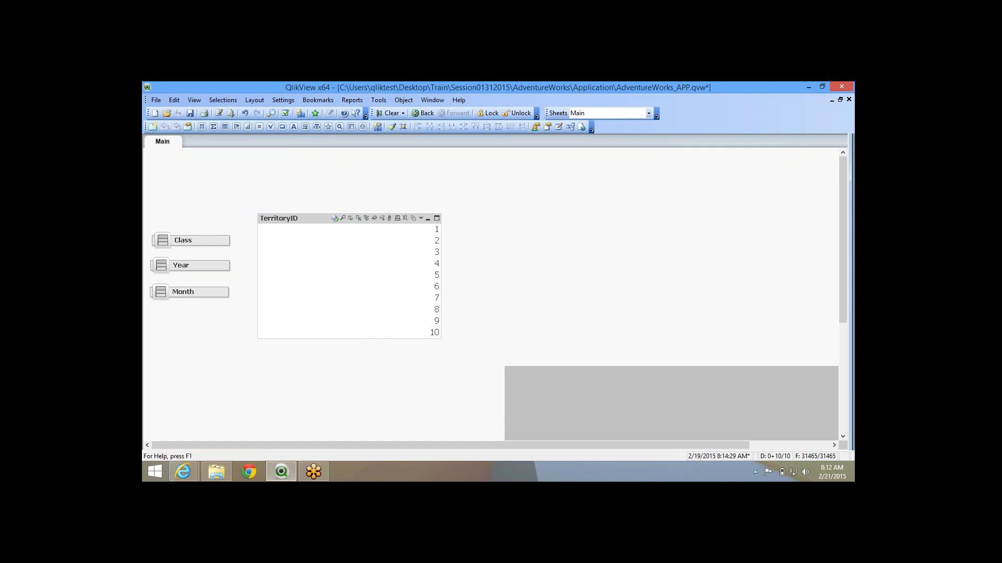
right_click(369, 256)
click(403, 88)
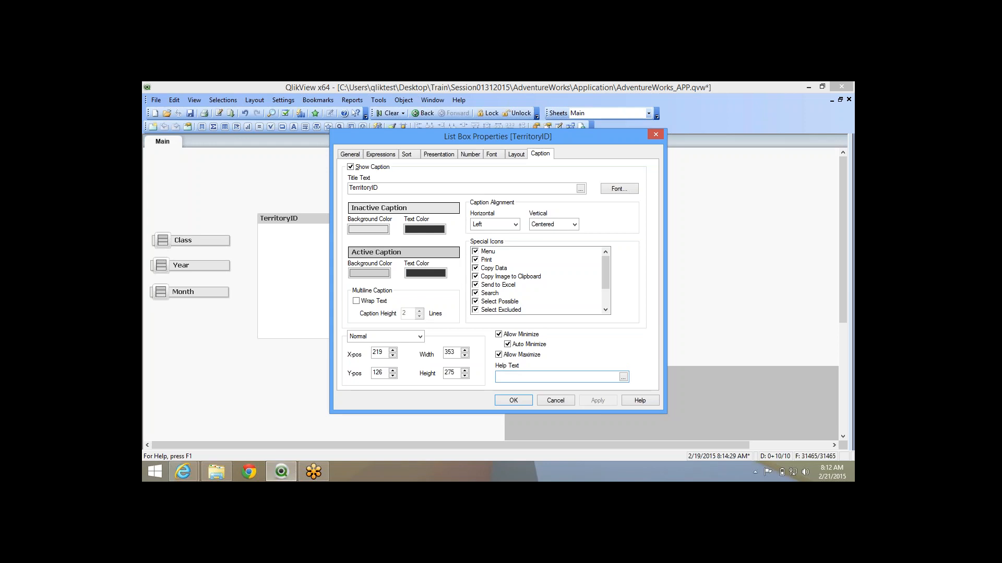
text(this object)
key(Return)
mouse_move(413, 218)
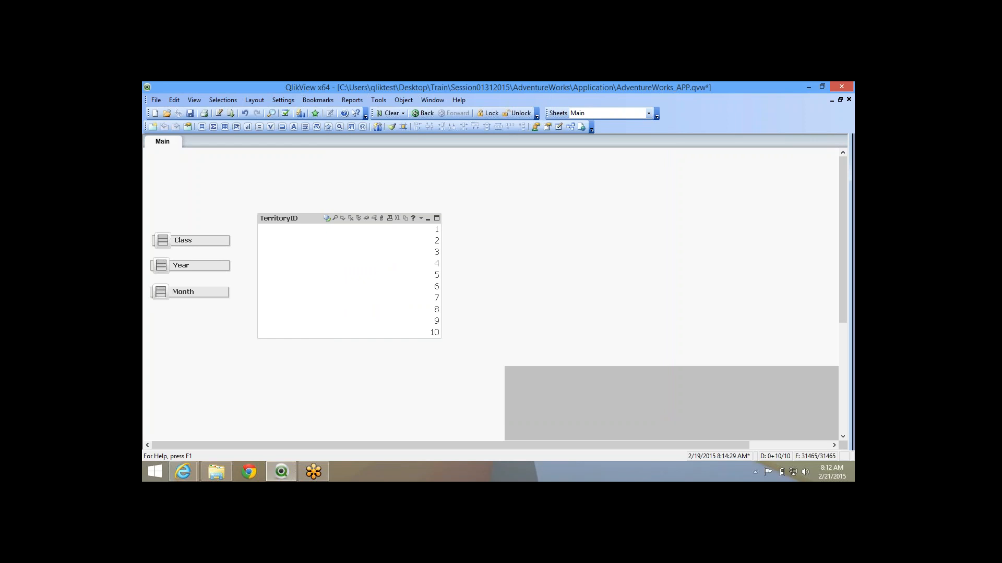
Position the TerritoryID list box's Normal state at X-pos 250 and Y-pos 180.
right_click(358, 219)
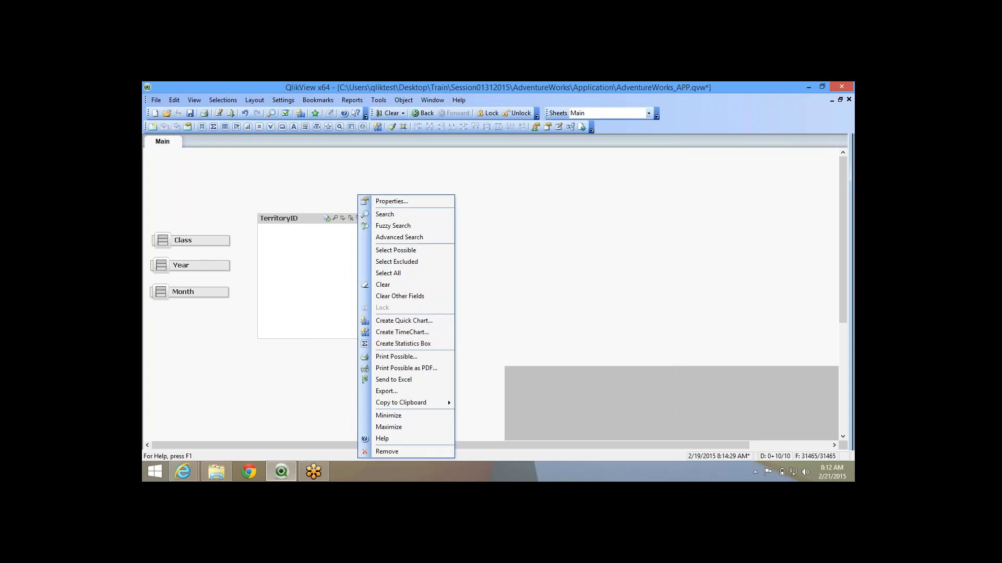
click(390, 201)
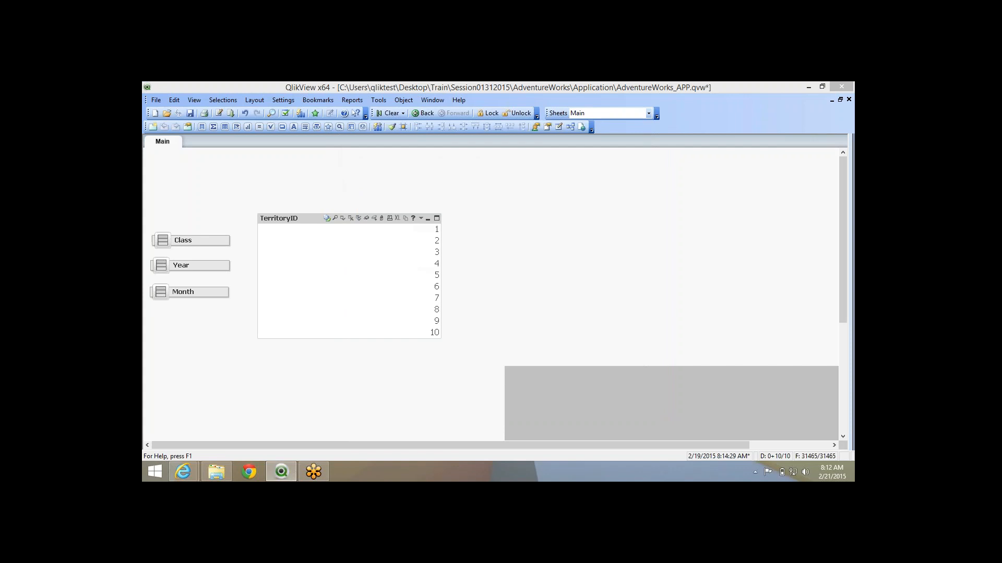
click(420, 336)
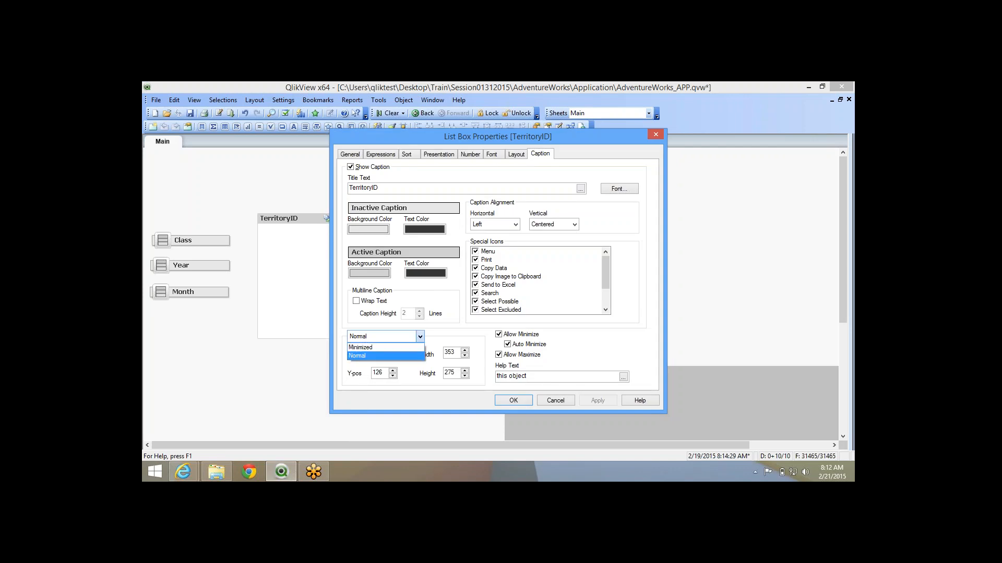
click(384, 356)
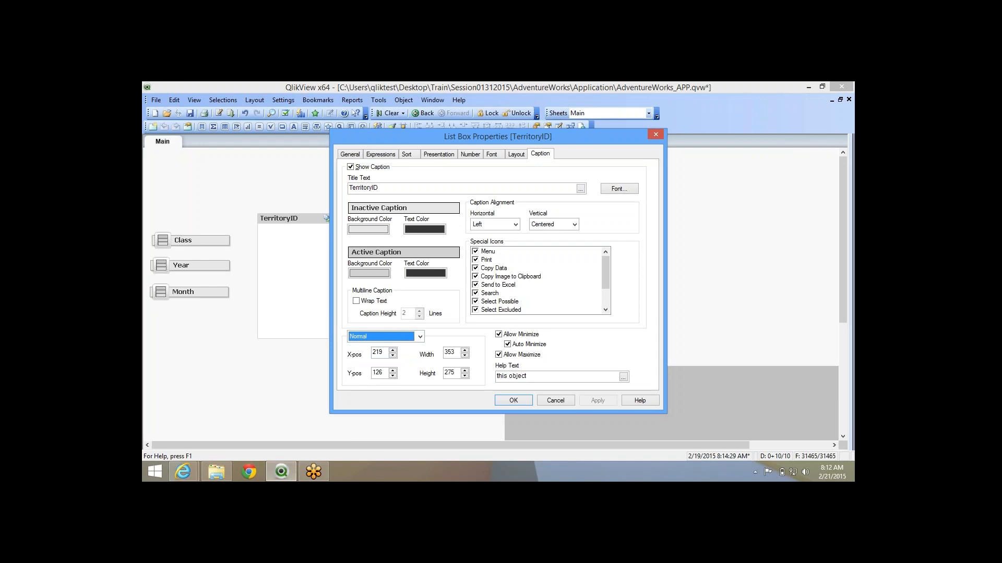
drag(498, 137, 648, 128)
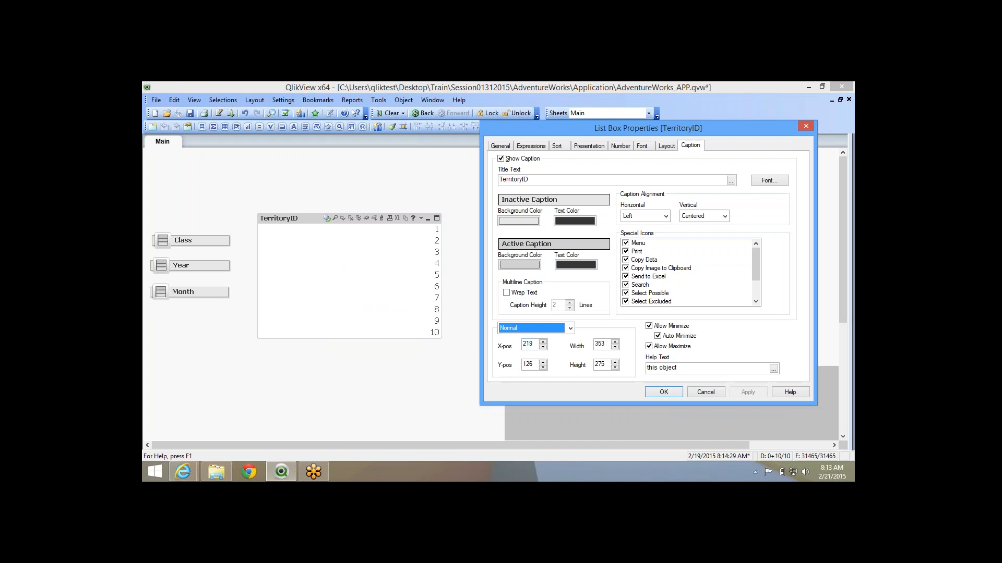
drag(526, 344, 534, 344)
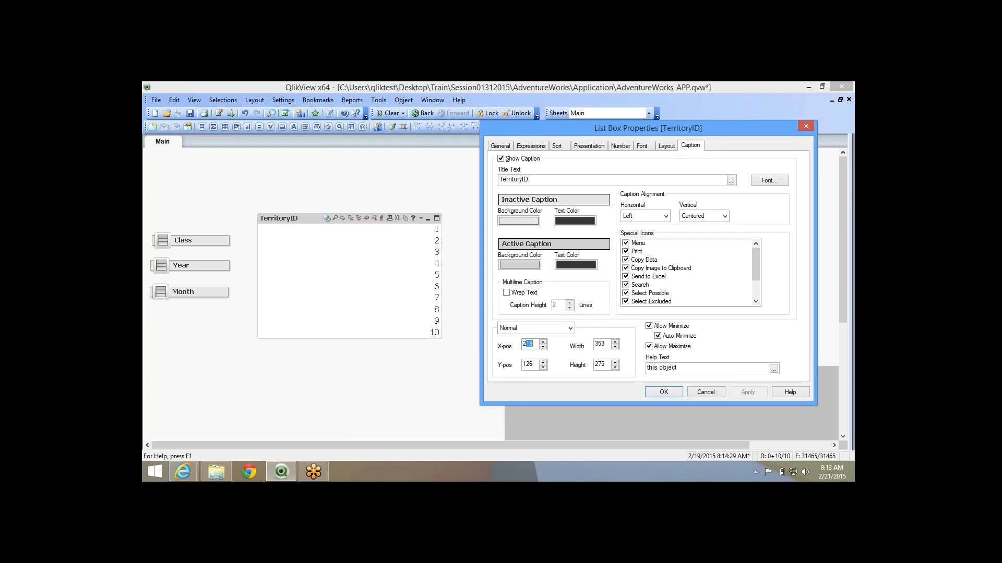
text(50)
click(749, 392)
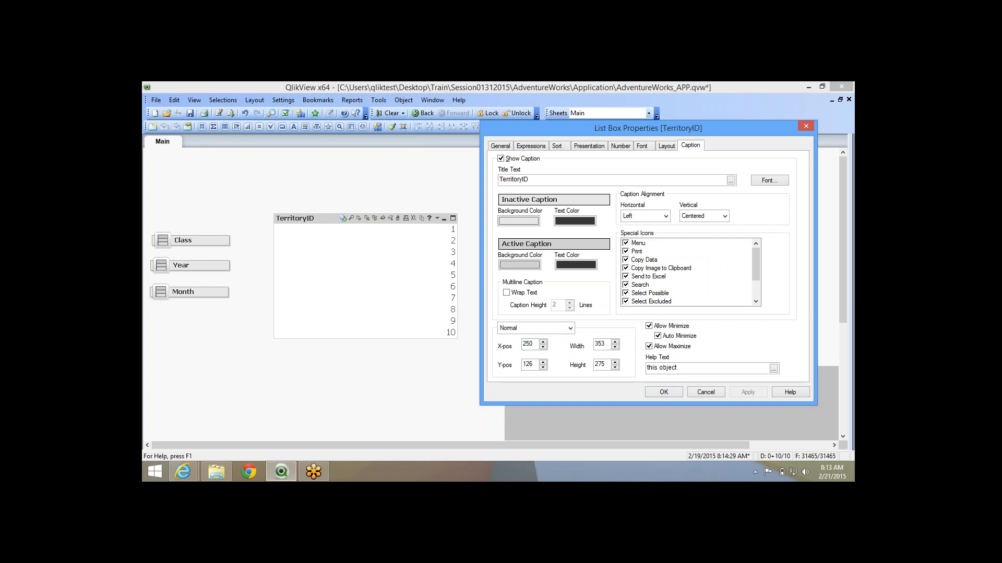
double_click(527, 365)
text(180)
click(748, 392)
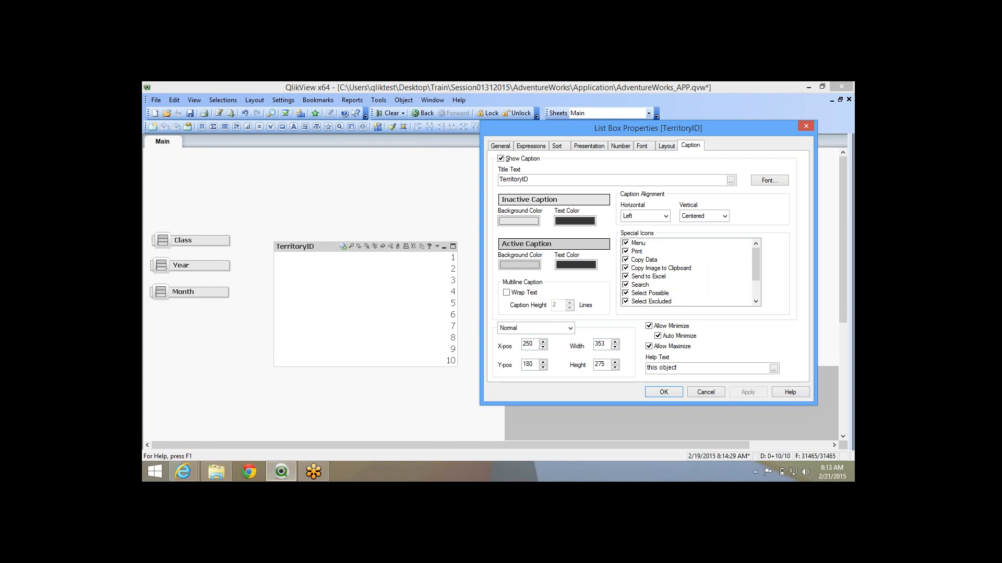
Switch the TerritoryID list box's display state to Minimized and accept the properties.
click(570, 328)
click(532, 338)
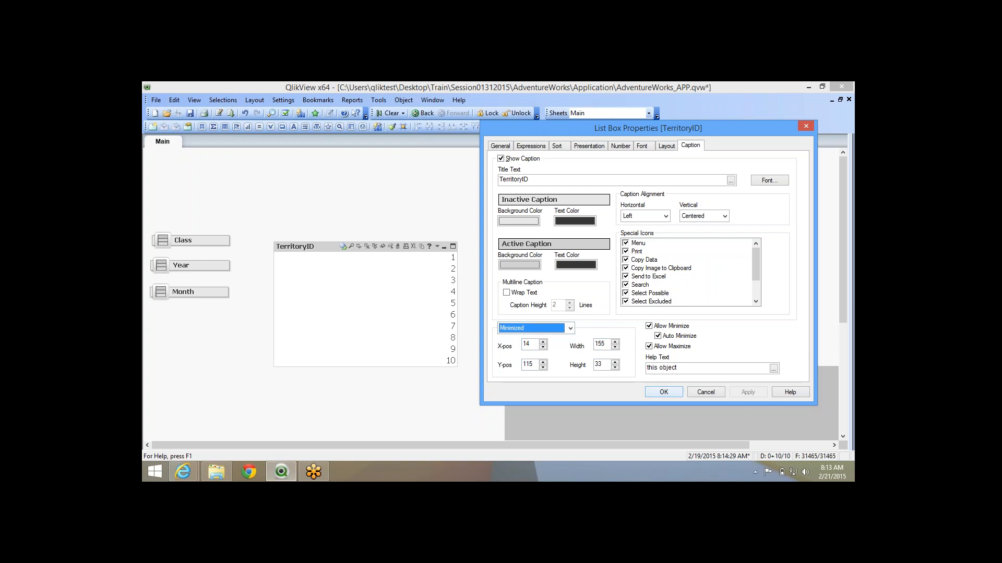
click(663, 393)
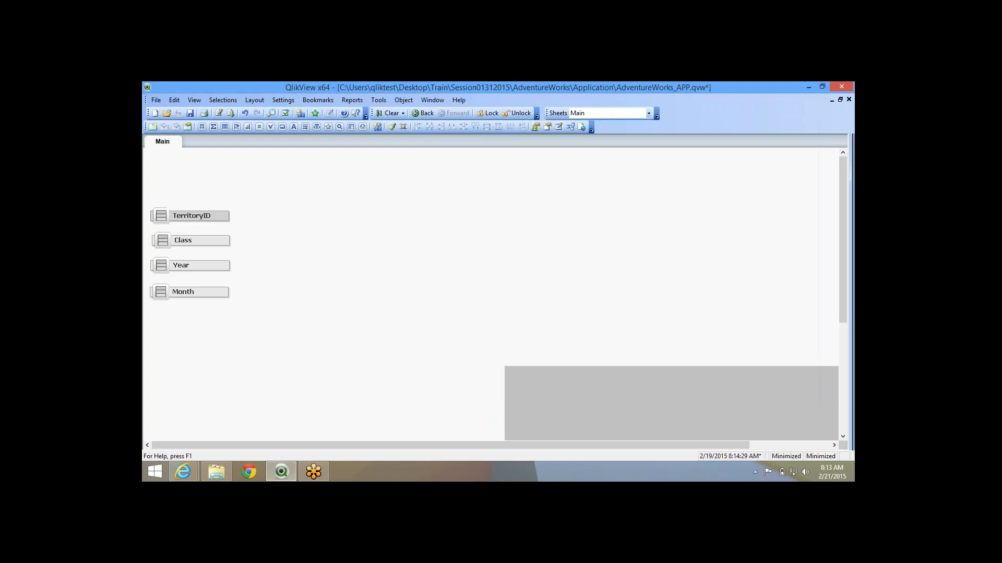
Review the TerritoryID list box's Minimized position and size settings and its special caption icons.
right_click(201, 216)
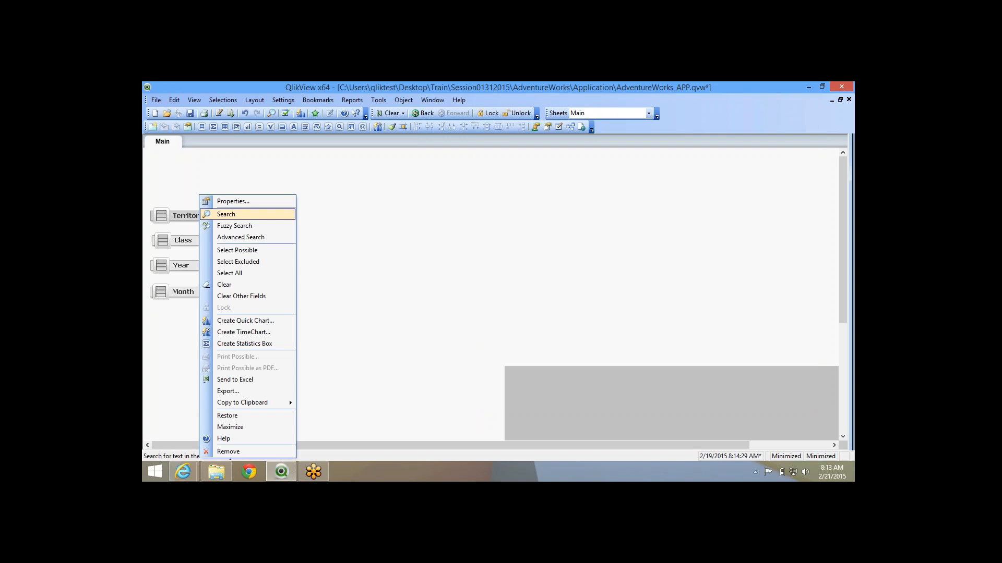
click(219, 201)
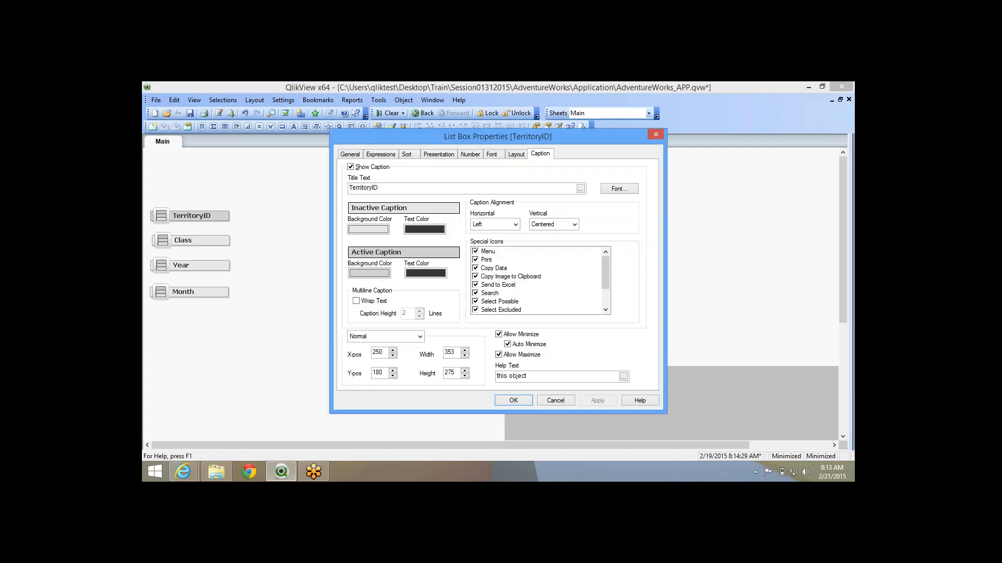
click(420, 337)
click(381, 347)
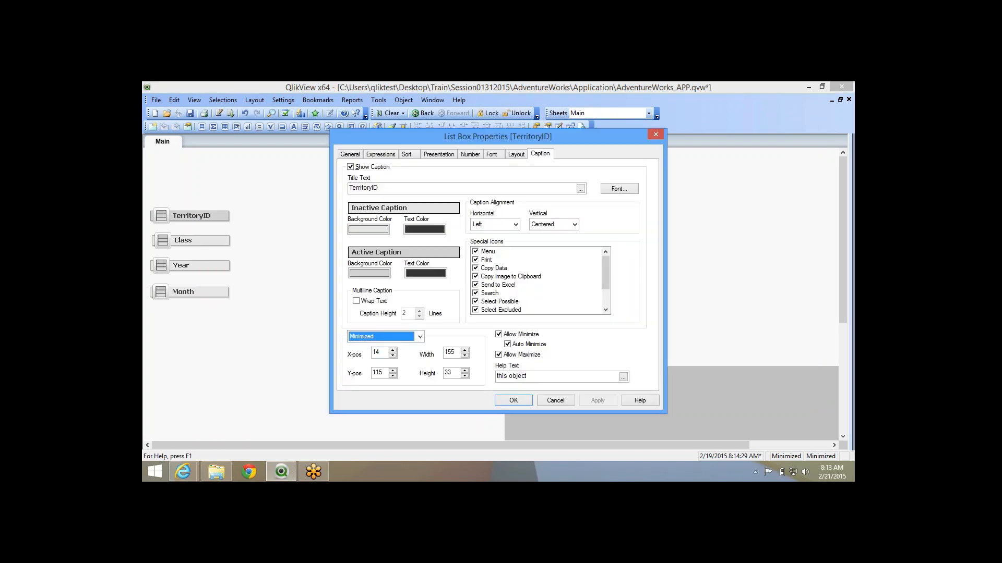
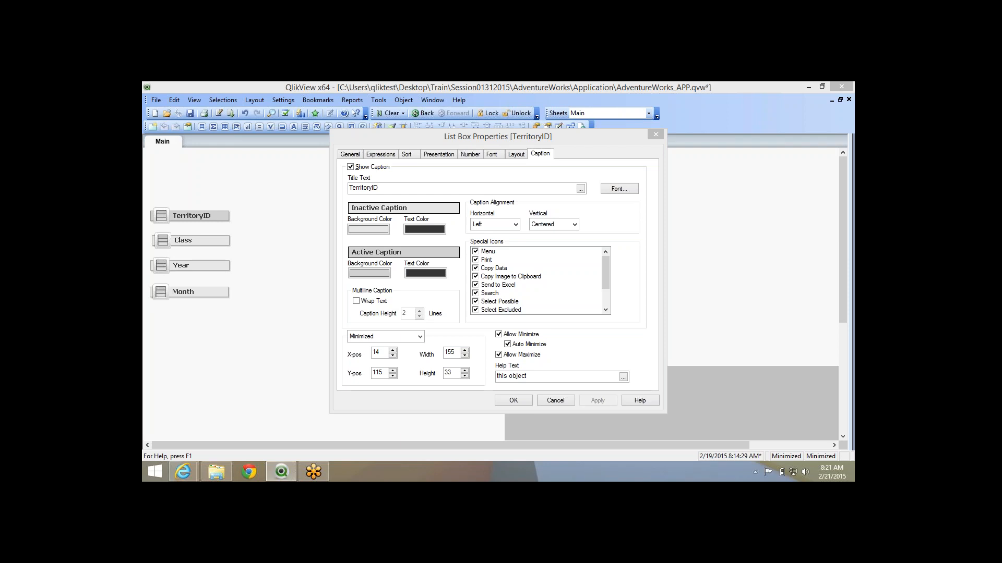
click(381, 337)
click(498, 285)
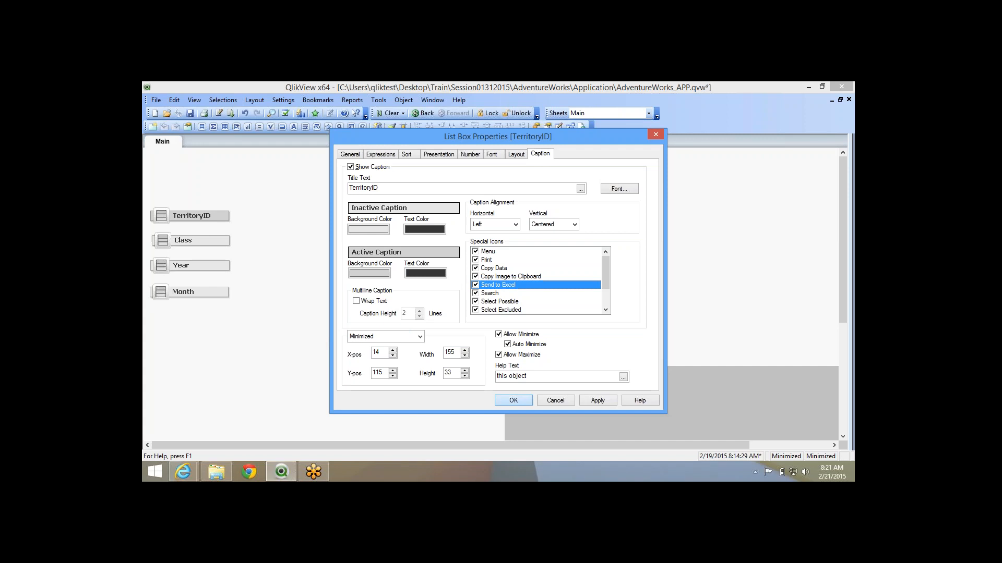
click(513, 401)
Restore the TerritoryID list box and turn off its Auto Minimize option.
double_click(192, 216)
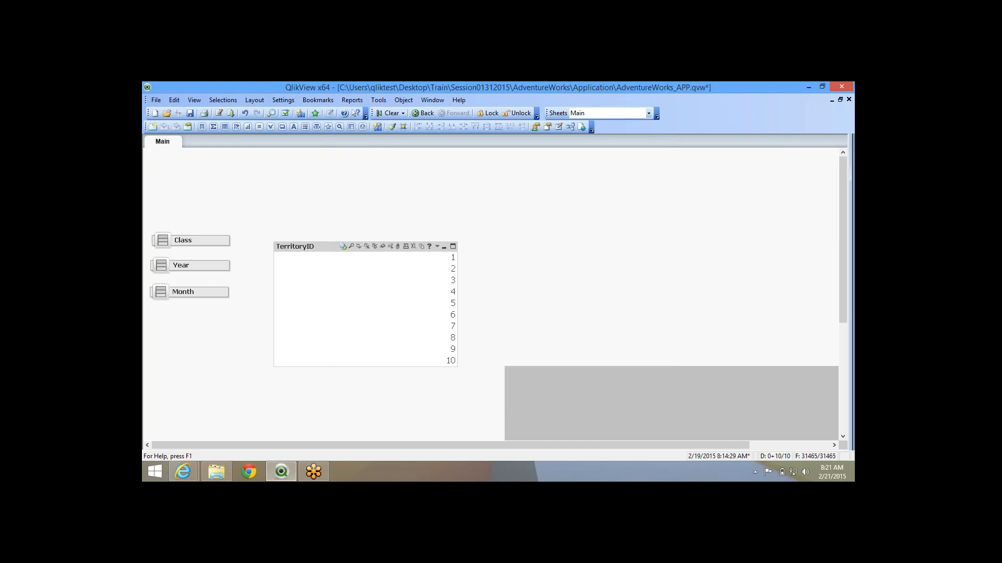
right_click(307, 246)
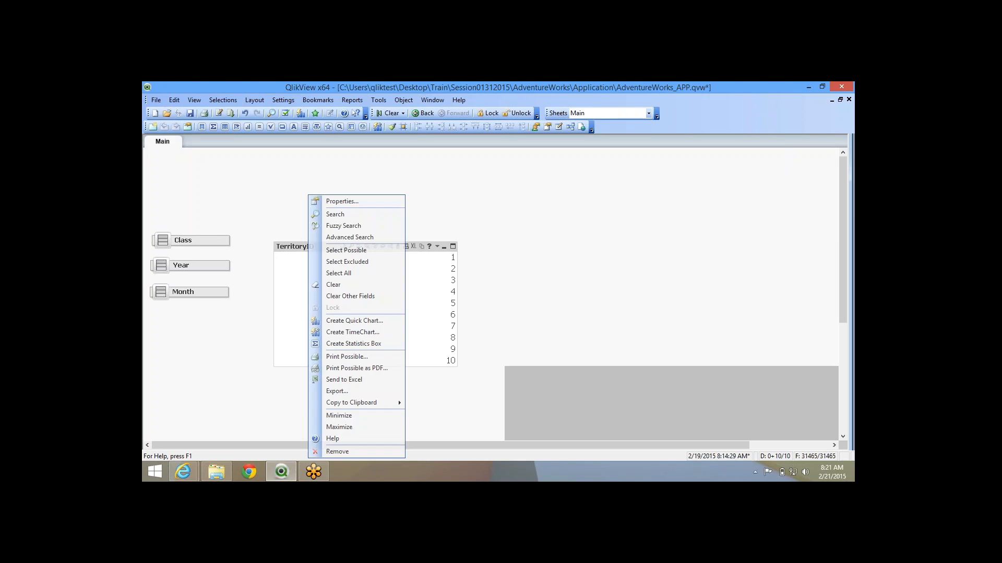
click(340, 202)
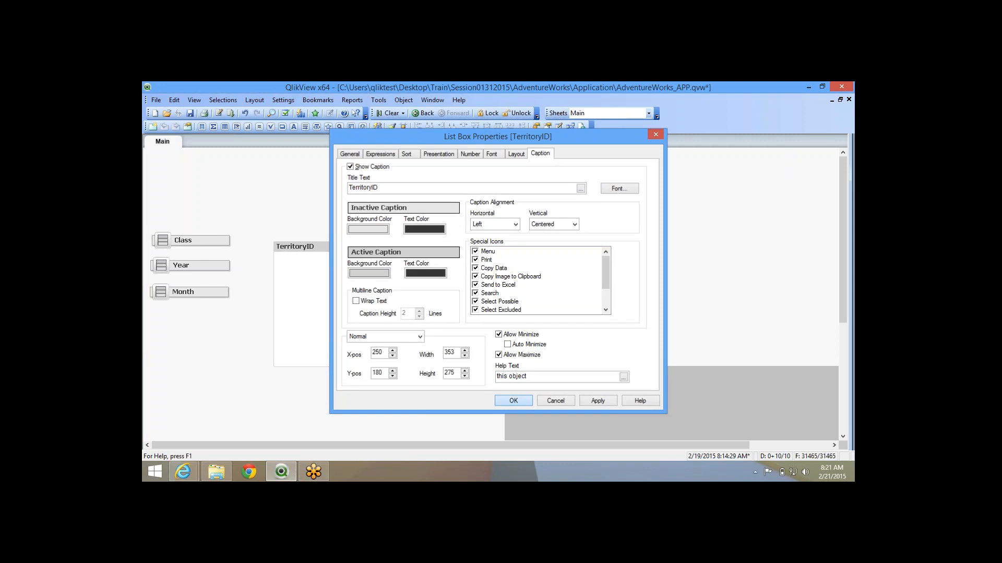
Place the restored Class list box below the minimized Month box and turn off its Auto Minimize option.
drag(282, 218, 184, 323)
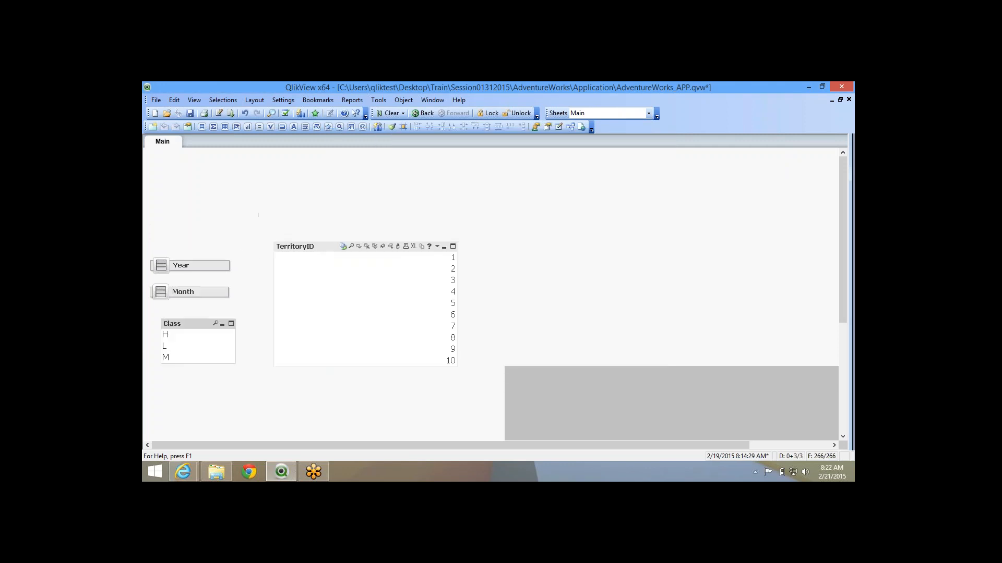
right_click(190, 323)
click(224, 88)
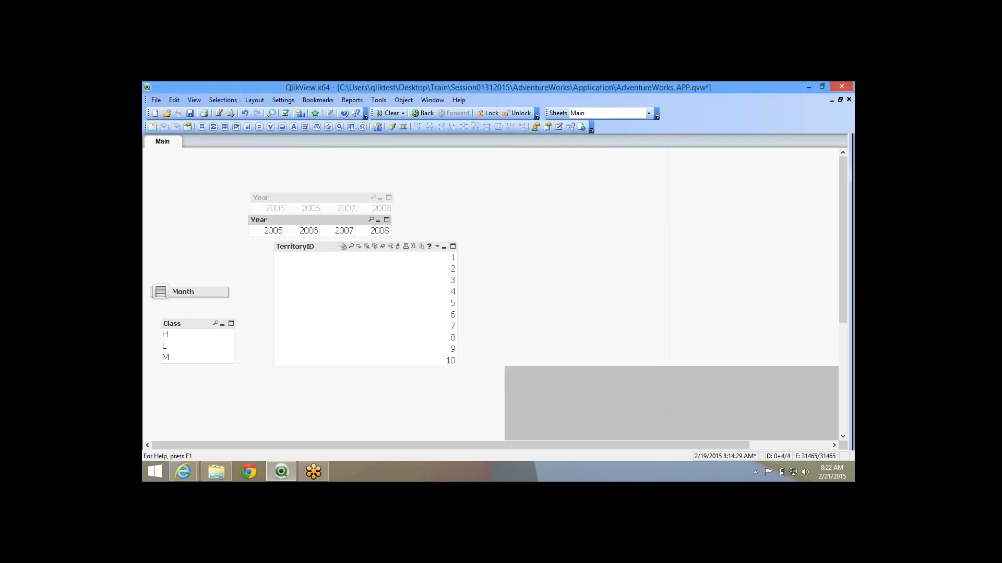
Move the restored Year list box higher above TerritoryID and turn off its Auto Minimize option.
drag(292, 198, 292, 175)
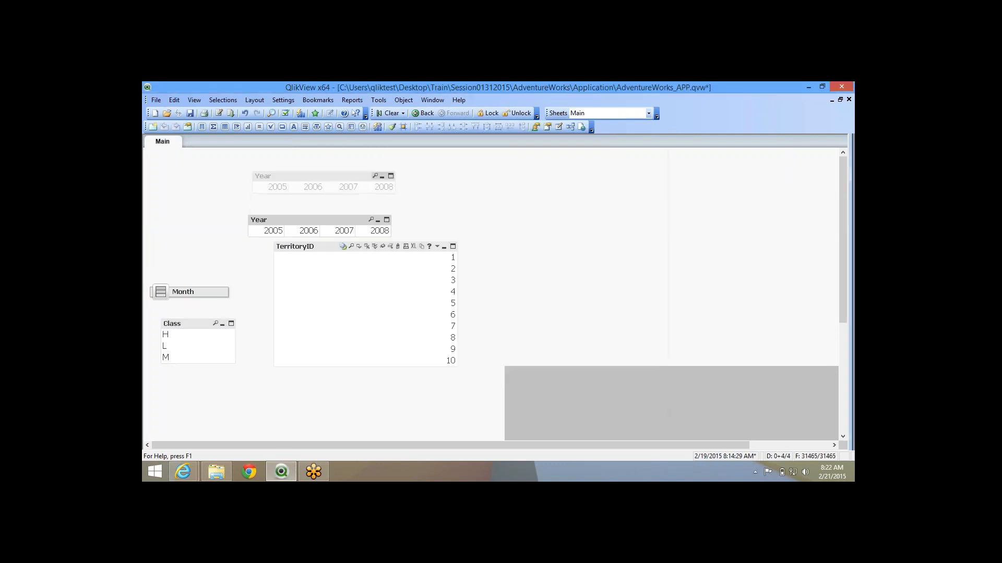
right_click(293, 173)
click(327, 180)
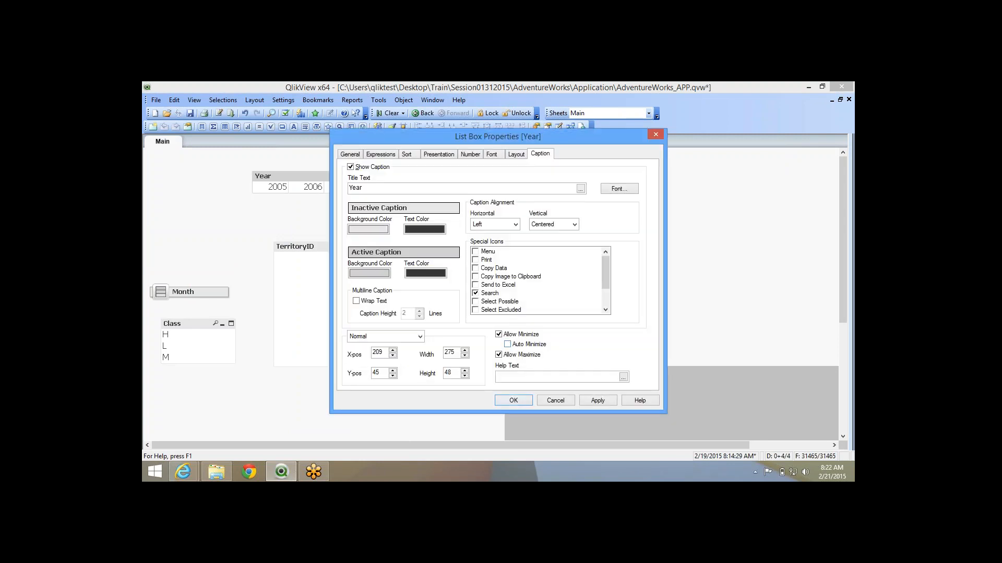
click(513, 400)
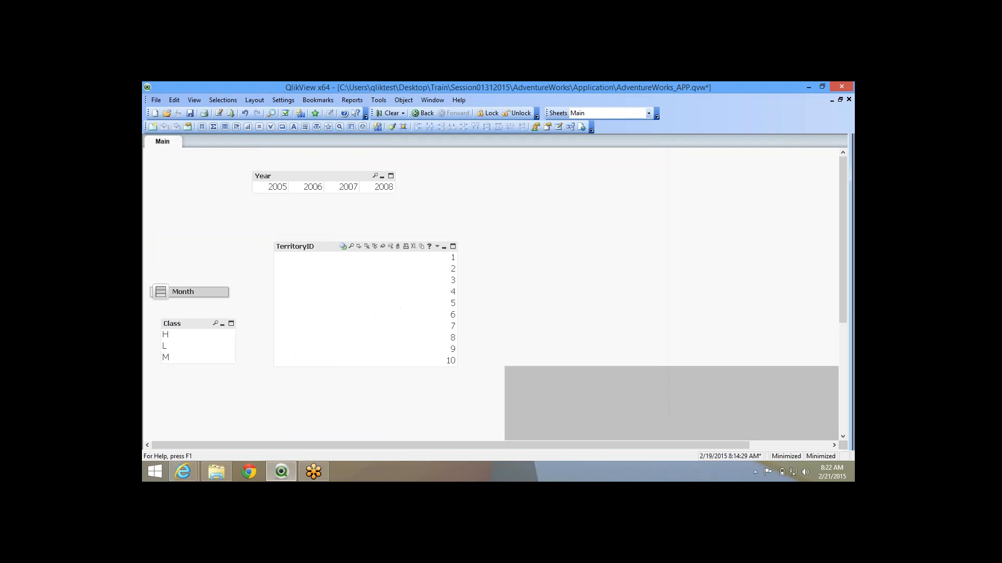
Restore the Month list box, turn off its Auto Minimize option and place it beside the Year list box.
double_click(160, 292)
right_click(358, 214)
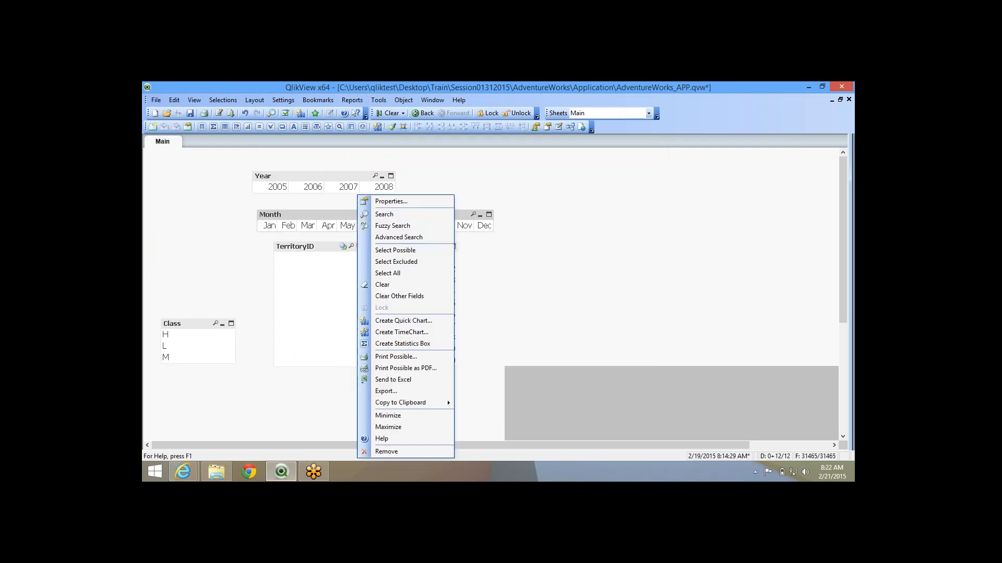
click(390, 202)
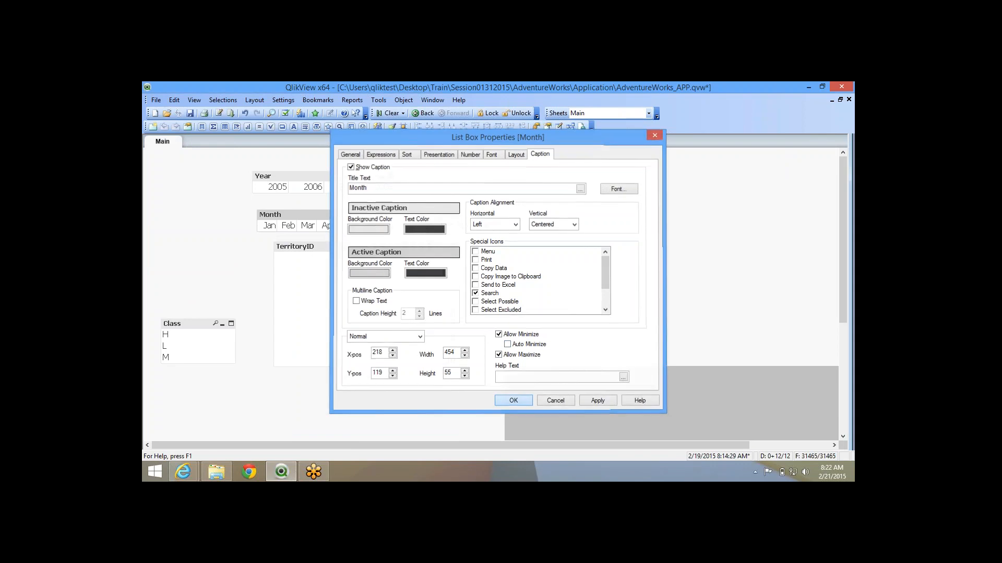
click(513, 401)
Turn off the TerritoryID list box's Menu, Print, Copy Data, Copy Image to Clipboard, Send to Excel, Search and Select Possible caption icons.
right_click(373, 245)
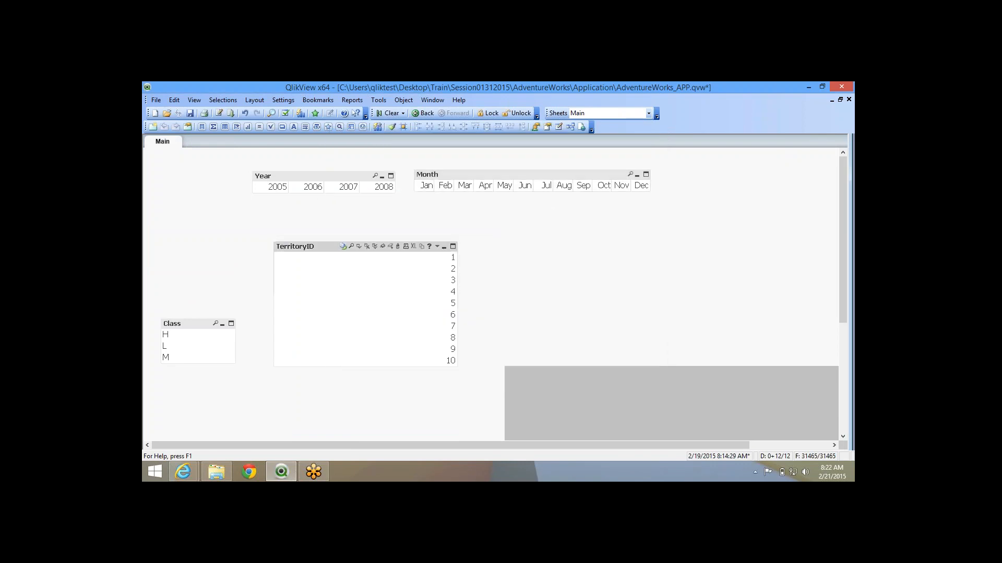
click(405, 86)
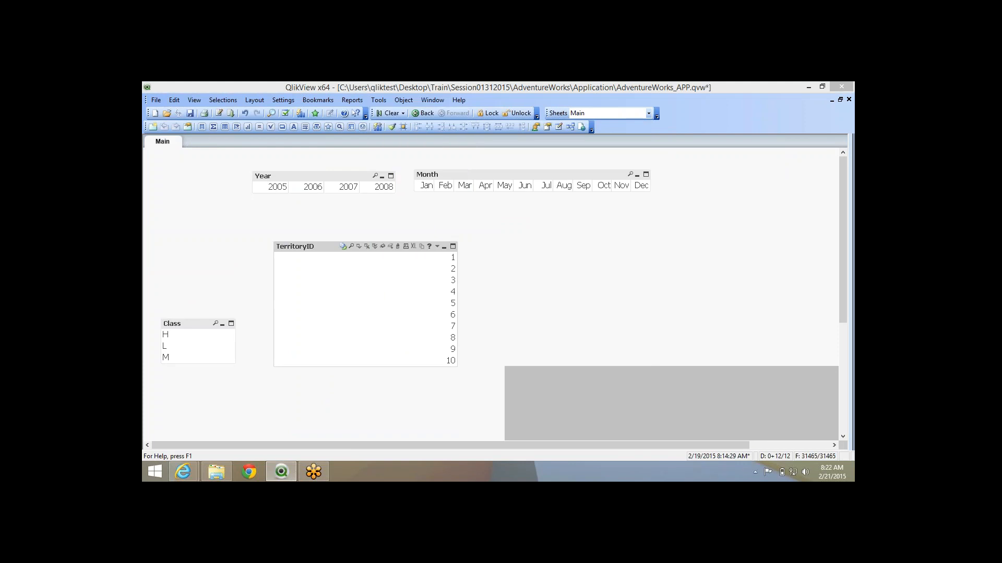
click(475, 251)
click(475, 259)
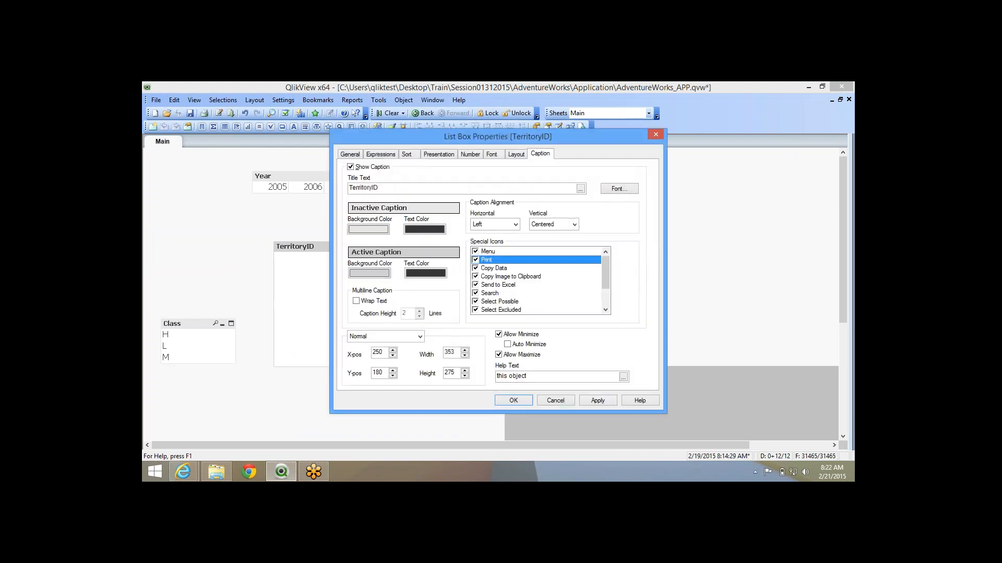
click(475, 277)
click(475, 268)
click(476, 276)
click(475, 284)
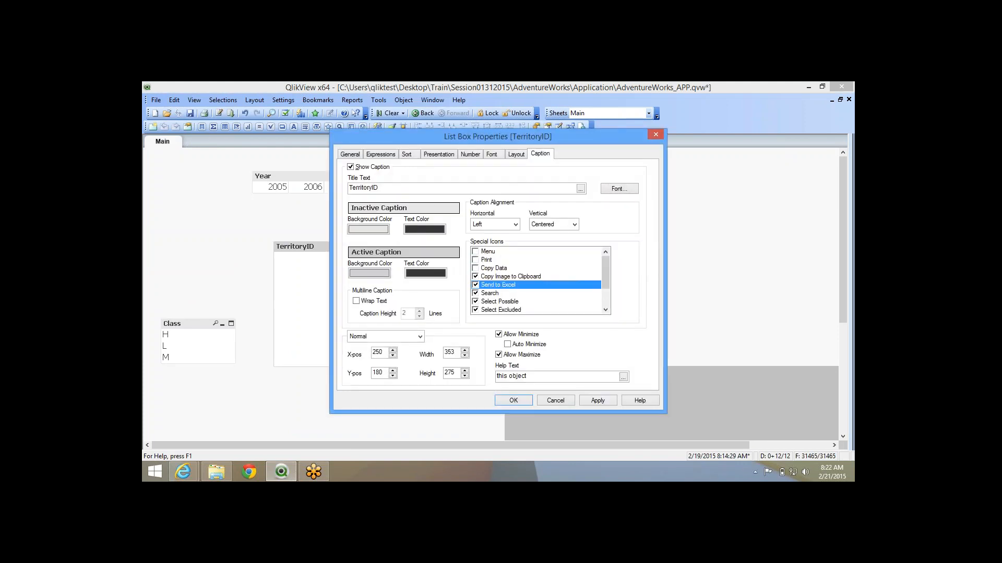
click(476, 277)
click(475, 293)
click(476, 302)
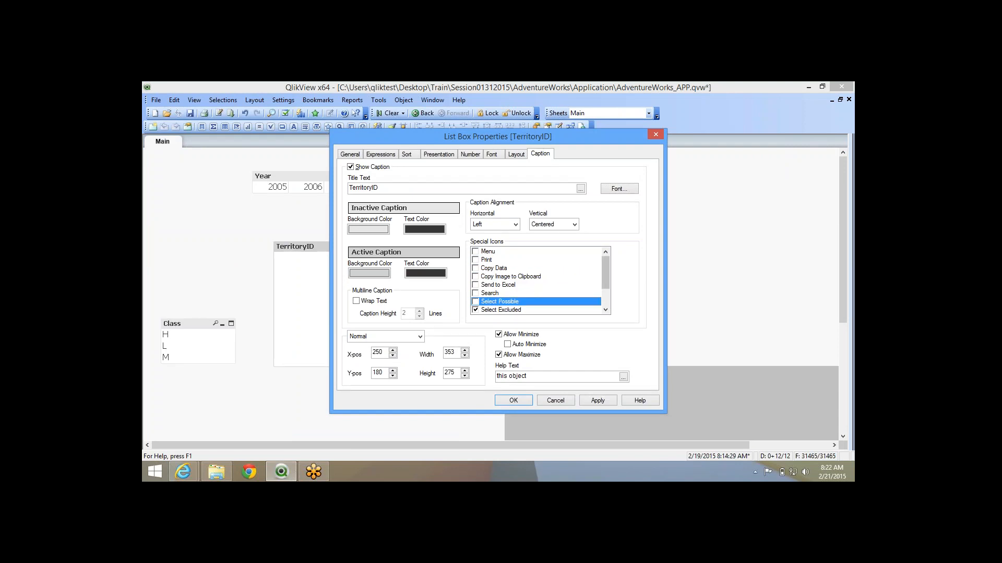
Turn off TerritoryID's Select Excluded, Select All, Clear, Clear Other and Lock/Unlock caption icons and accept the properties.
drag(605, 273, 606, 291)
click(475, 277)
click(475, 285)
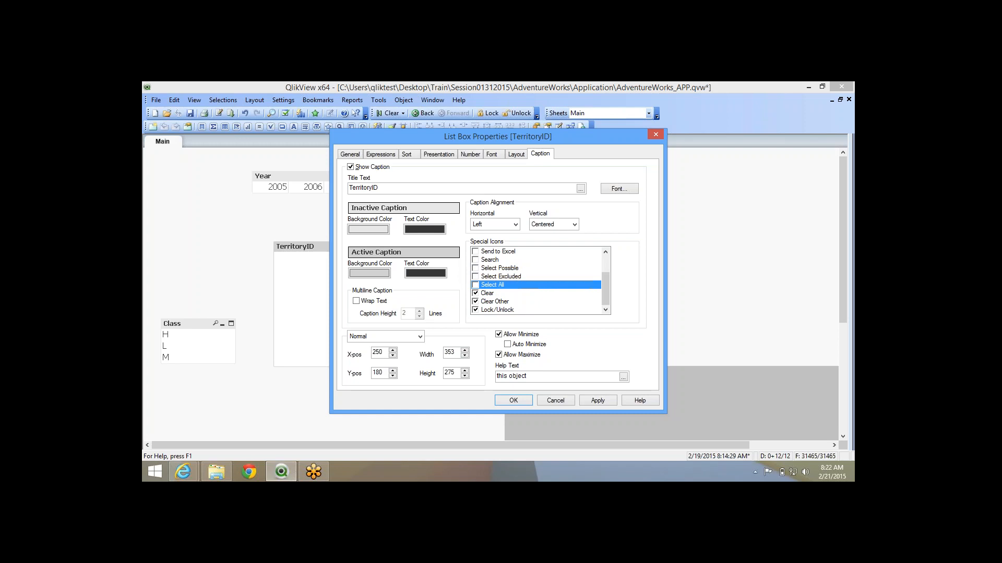
click(475, 294)
click(475, 301)
click(475, 310)
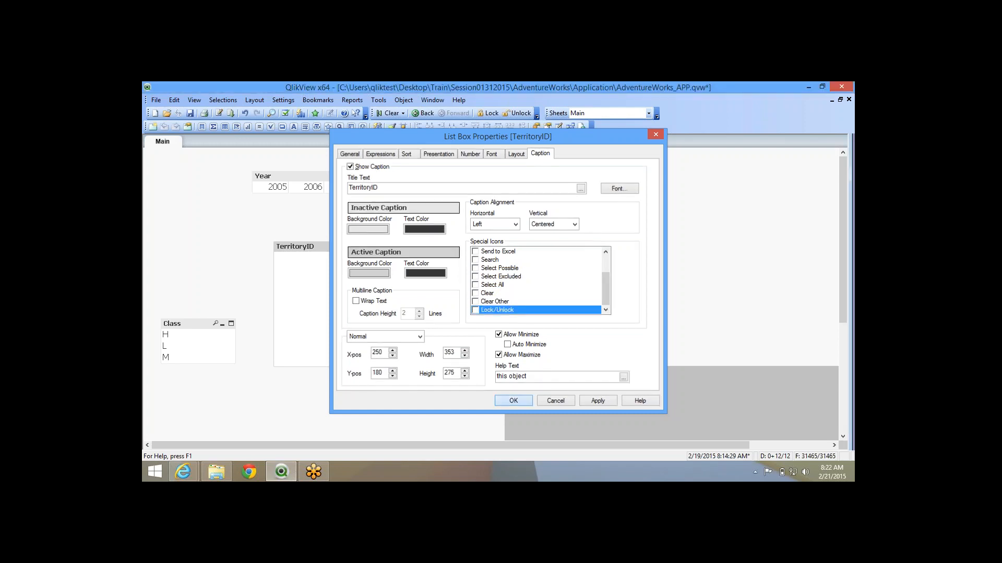
key(Return)
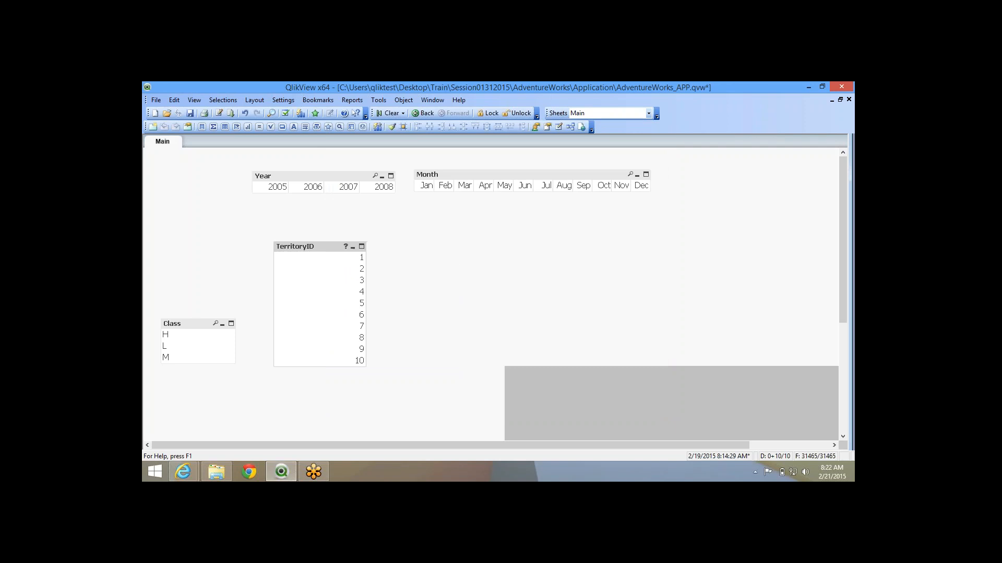
Move the TerritoryID list box directly above the Class list box and narrow it to a slim column.
drag(311, 247, 203, 197)
drag(177, 195, 179, 195)
drag(249, 254, 194, 254)
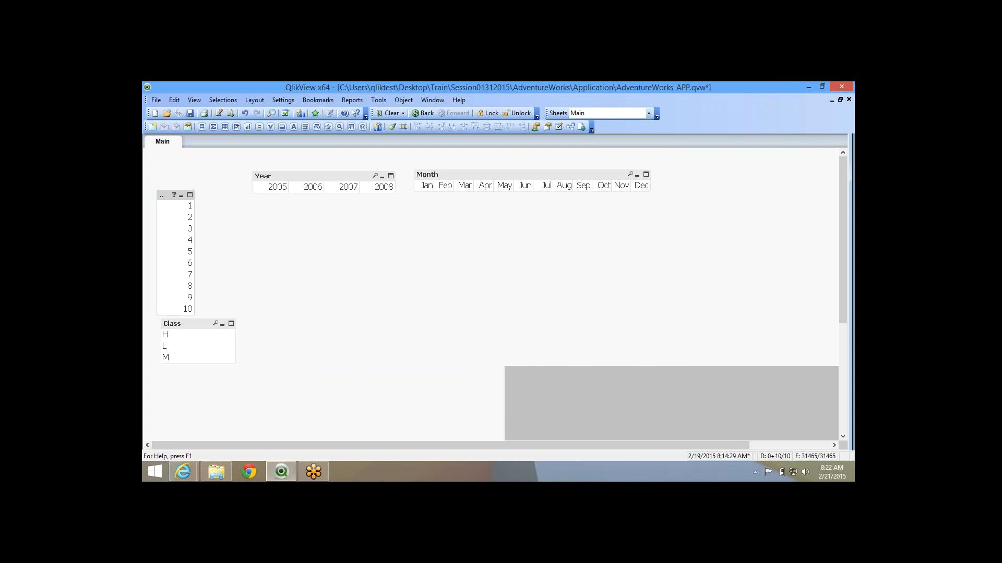
Select the TerritoryID and Class list boxes together and align them by left sides, right sides, bottoms and horizontal centers in turn.
shift+click(187, 324)
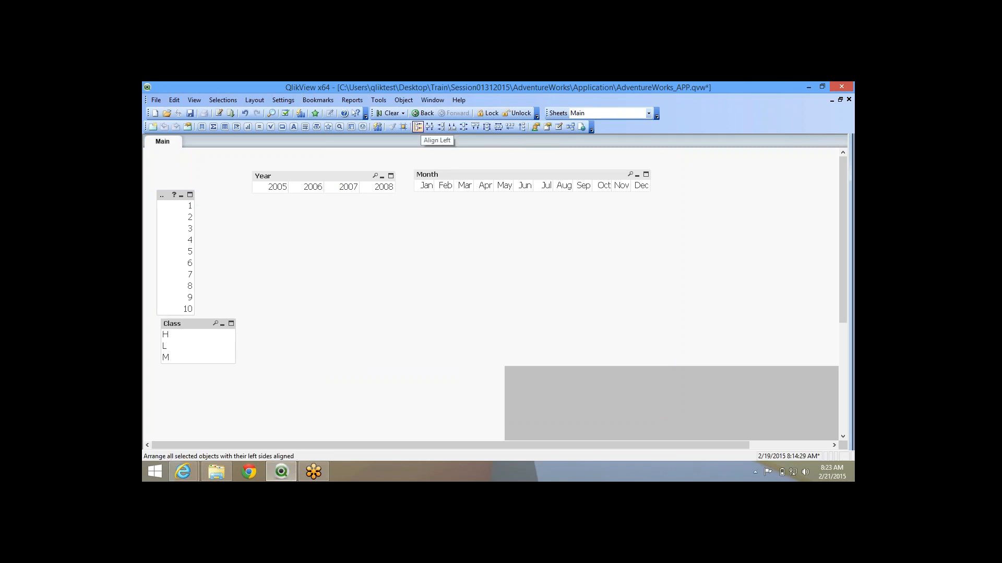
click(417, 127)
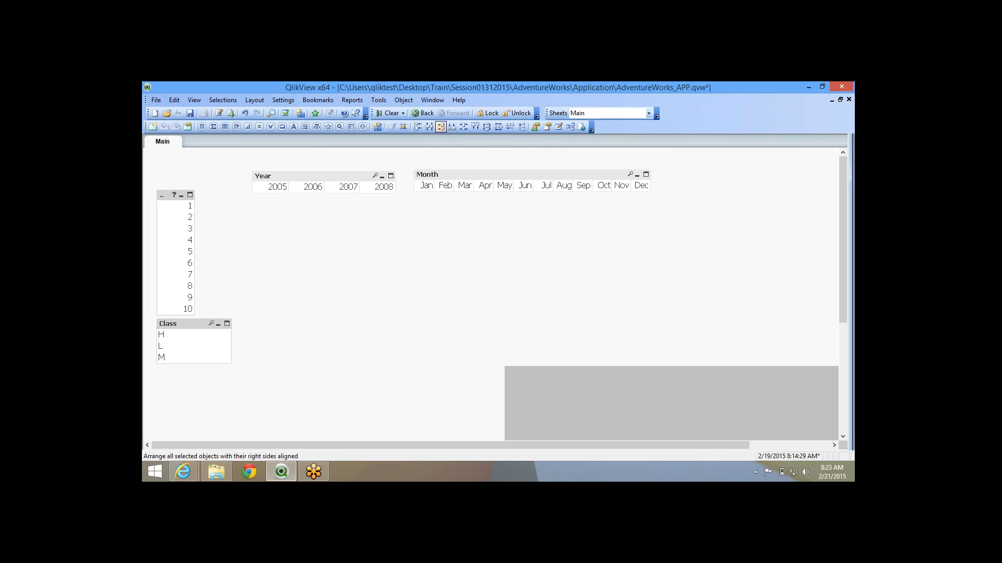
click(441, 126)
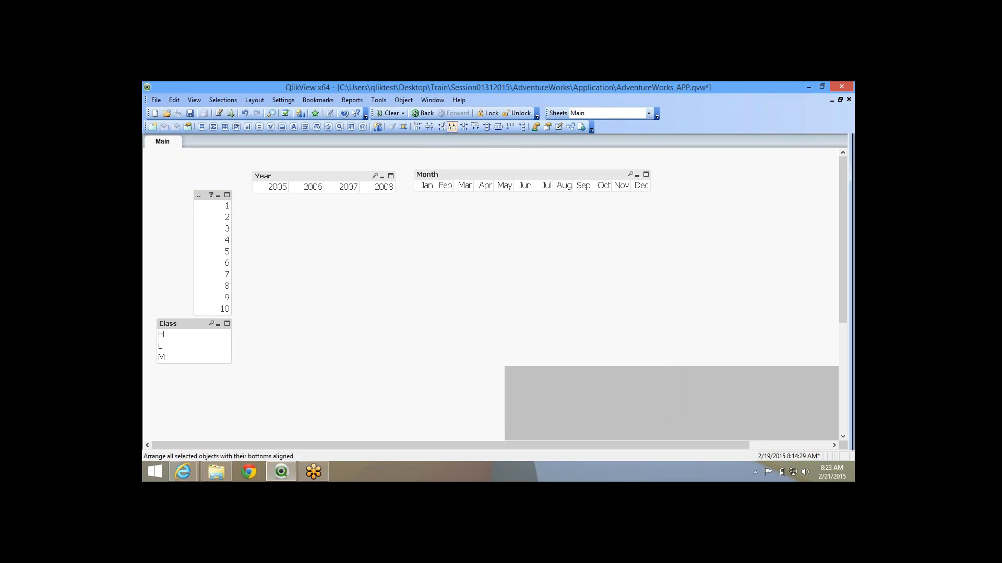
click(451, 126)
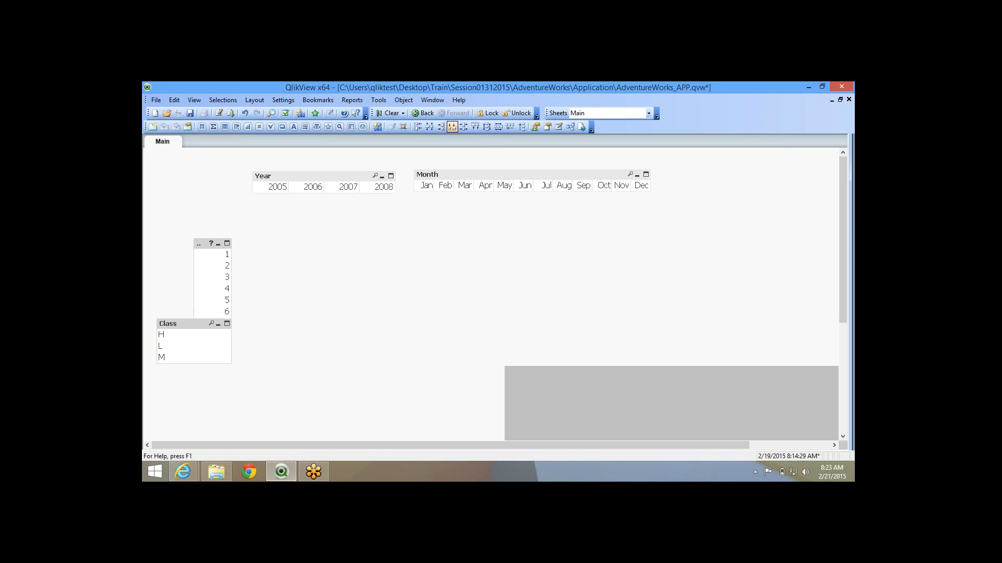
click(463, 127)
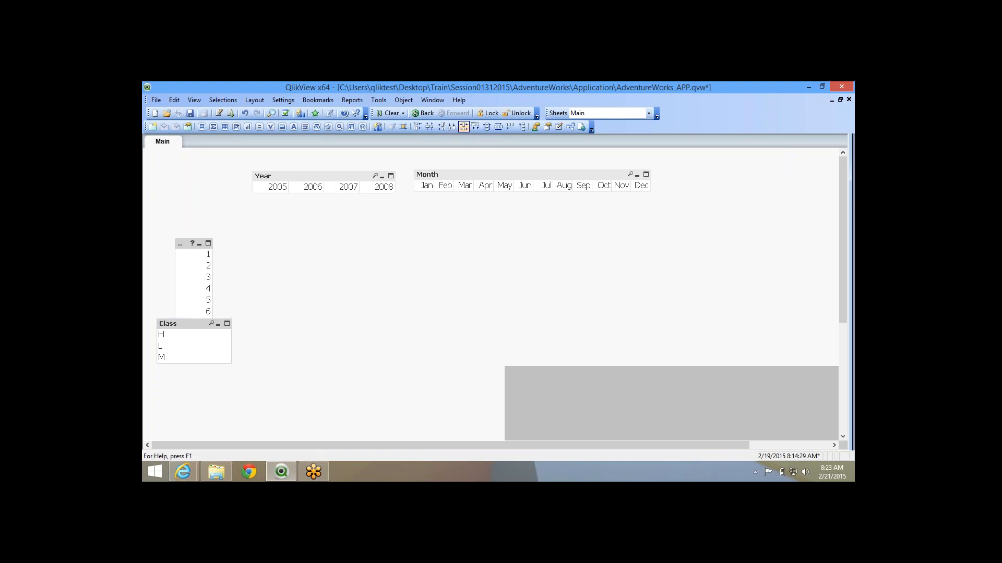
Stack the TerritoryID list box directly below the Class list box and align their left sides using the alignment commands.
click(475, 127)
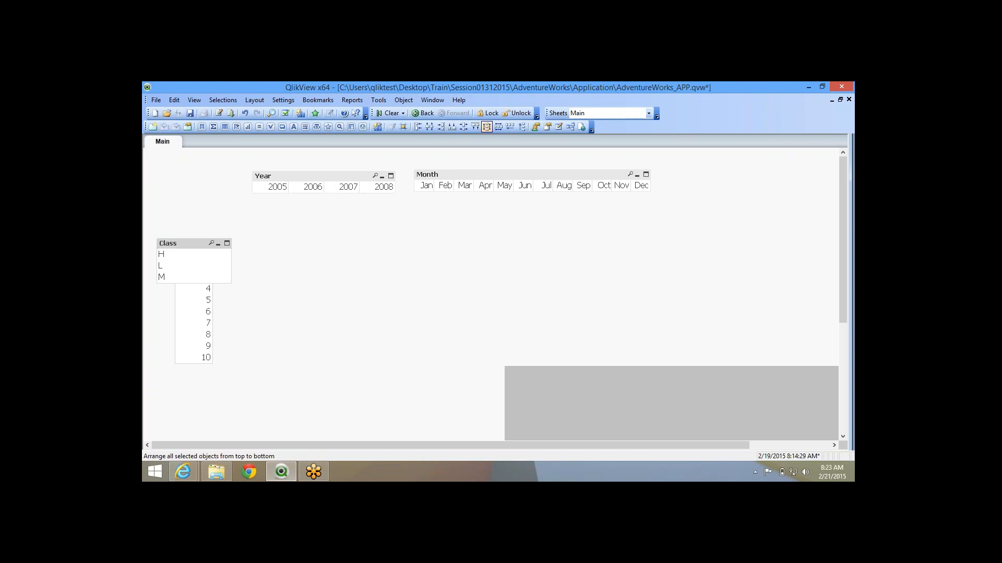
click(487, 127)
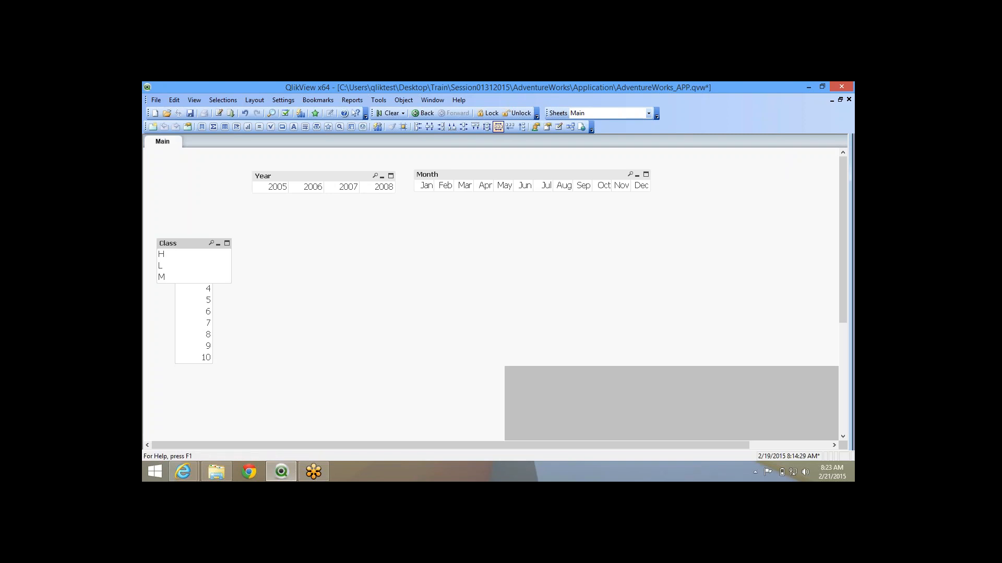
click(510, 127)
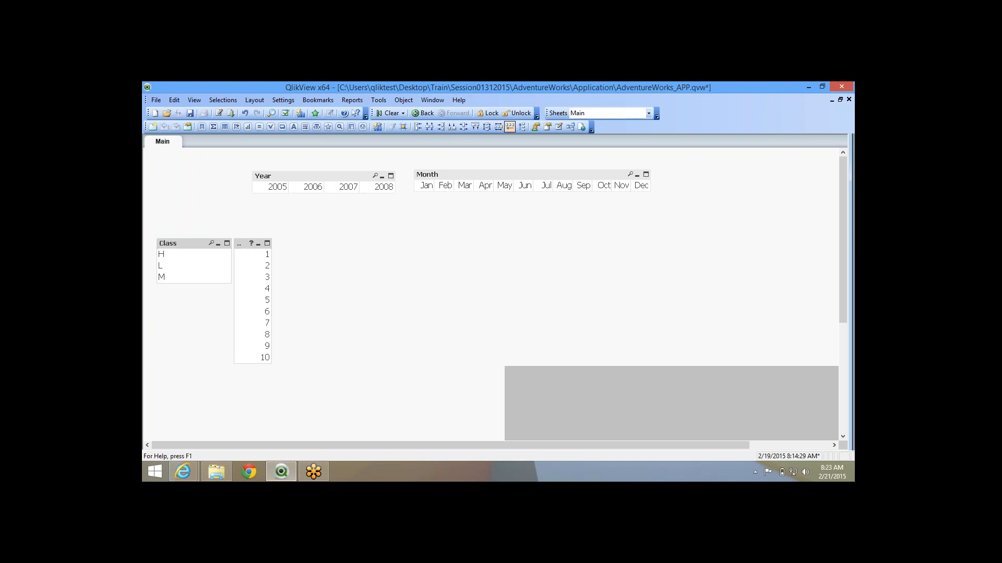
click(521, 126)
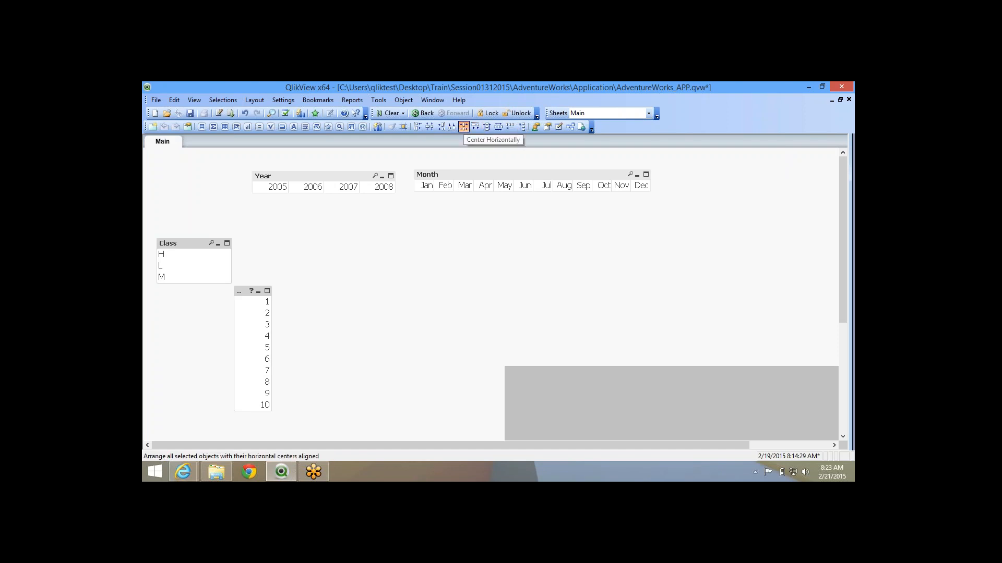
click(463, 127)
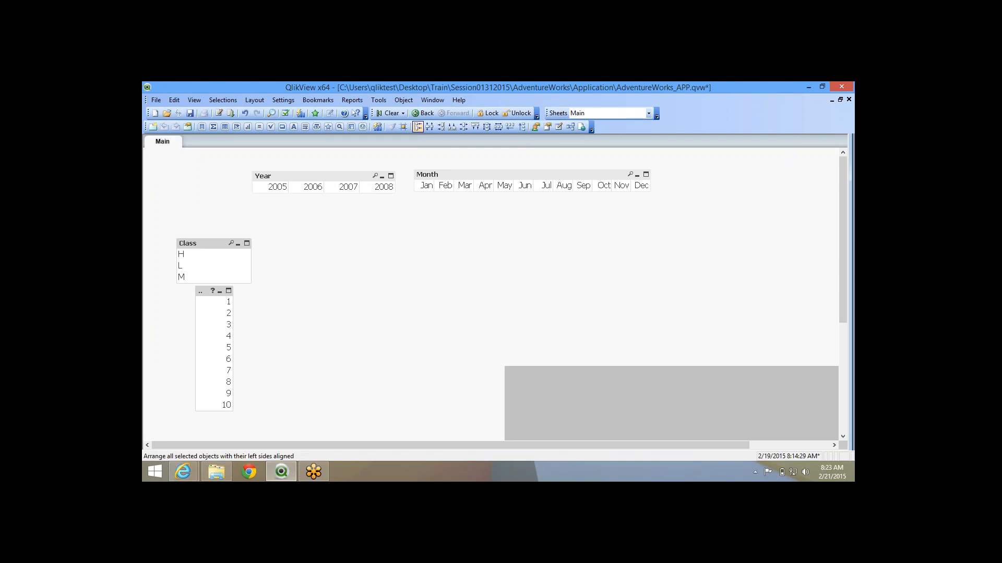
click(418, 127)
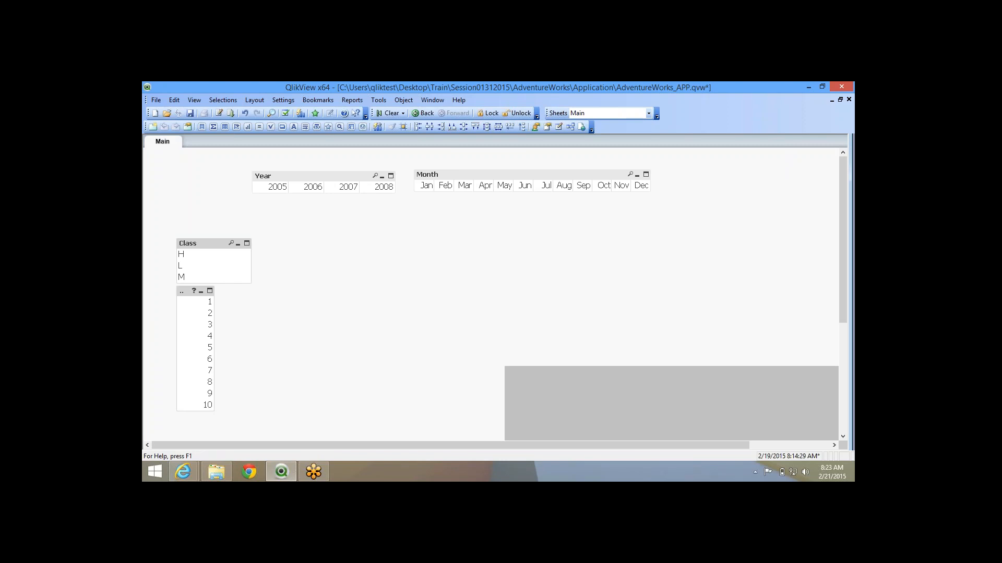
Nudge the selected Class and TerritoryID list boxes together toward the sheet's left edge and up to just below the Year box's level.
key(ctrl+shift+Left)
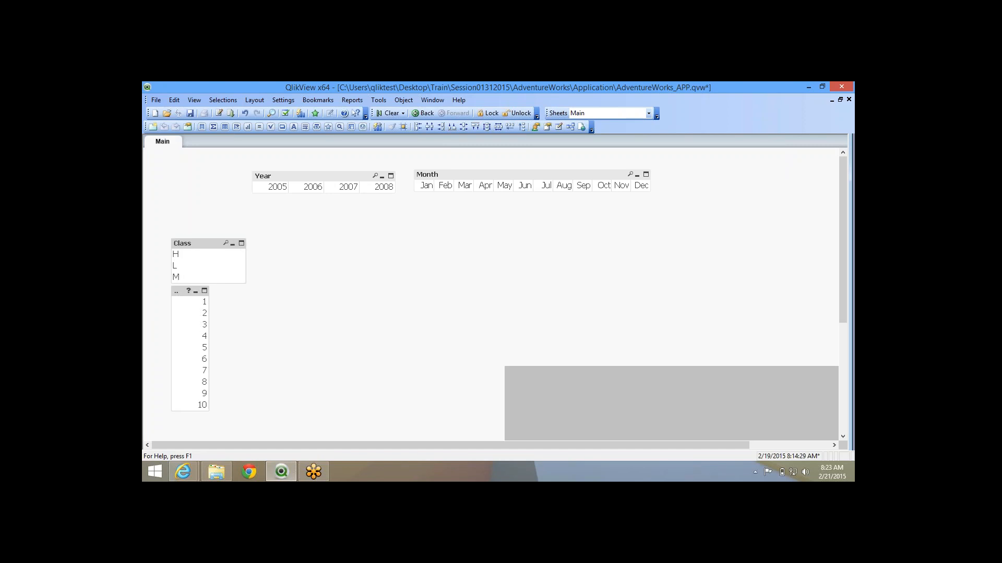
key(ctrl+Left)
key(ctrl+Left)
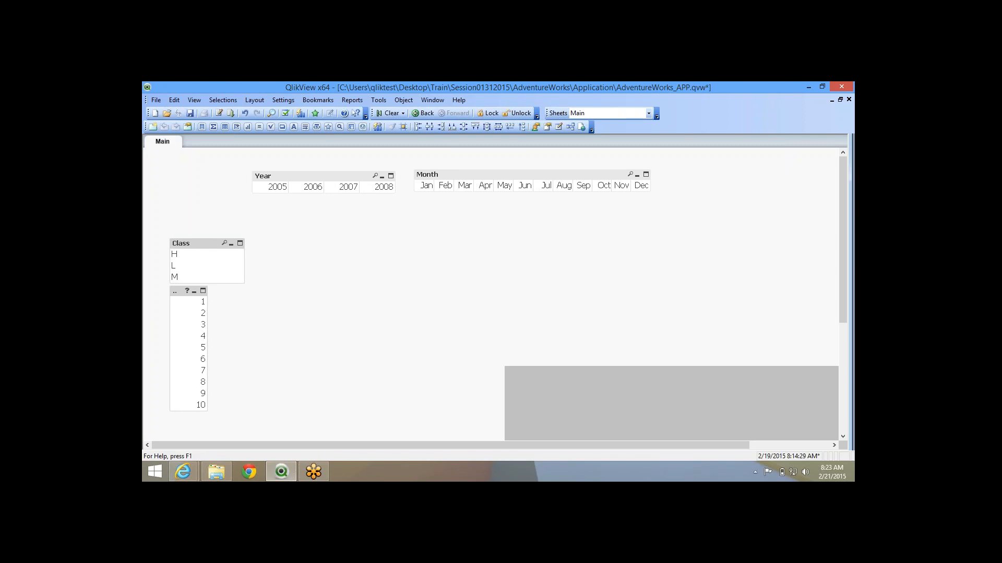
key(ctrl+Left)
key(ctrl+Left)
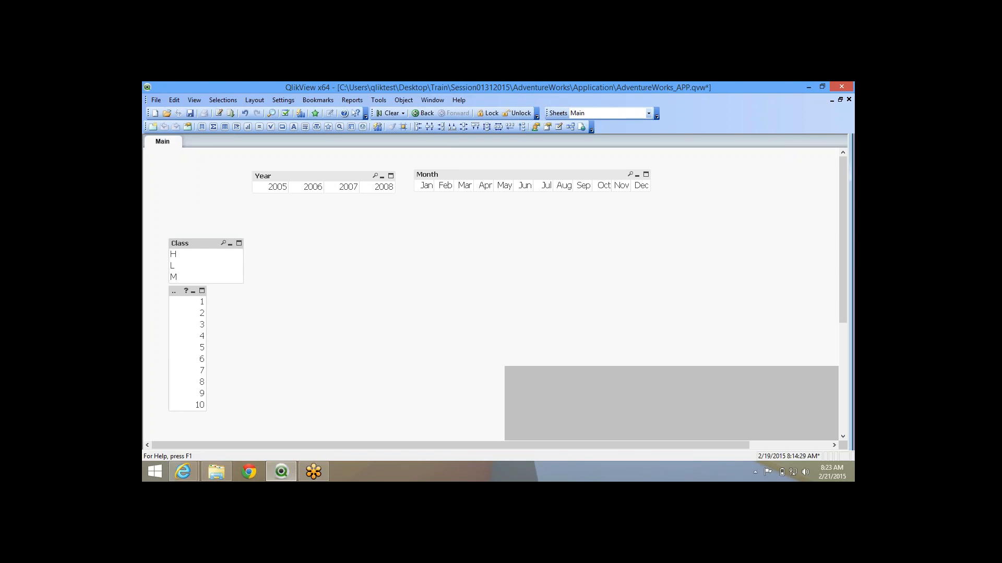
key(ctrl+shift+Left)
key(ctrl+shift+Left)
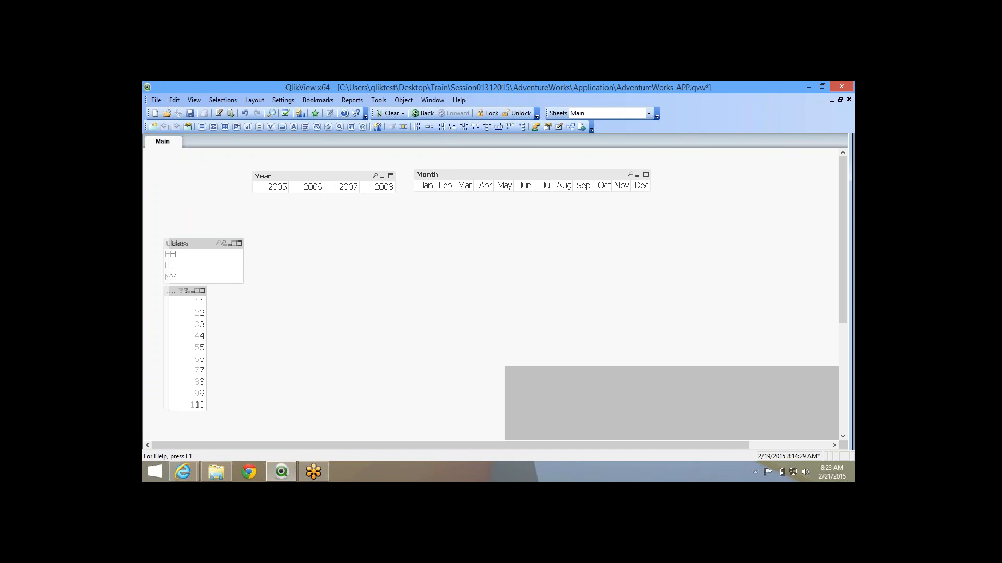
key(ctrl+shift+Up)
key(ctrl+shift+Up)
key(ctrl+shift+Up)
key(ctrl+shift+Up)
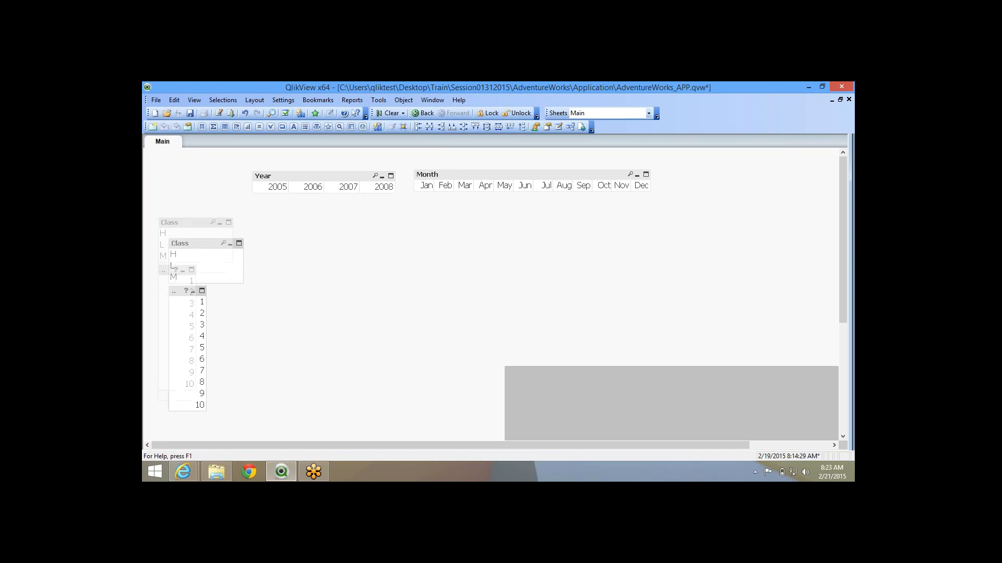
key(ctrl+shift+Up)
key(ctrl+shift+Up)
key(ctrl+shift+Up)
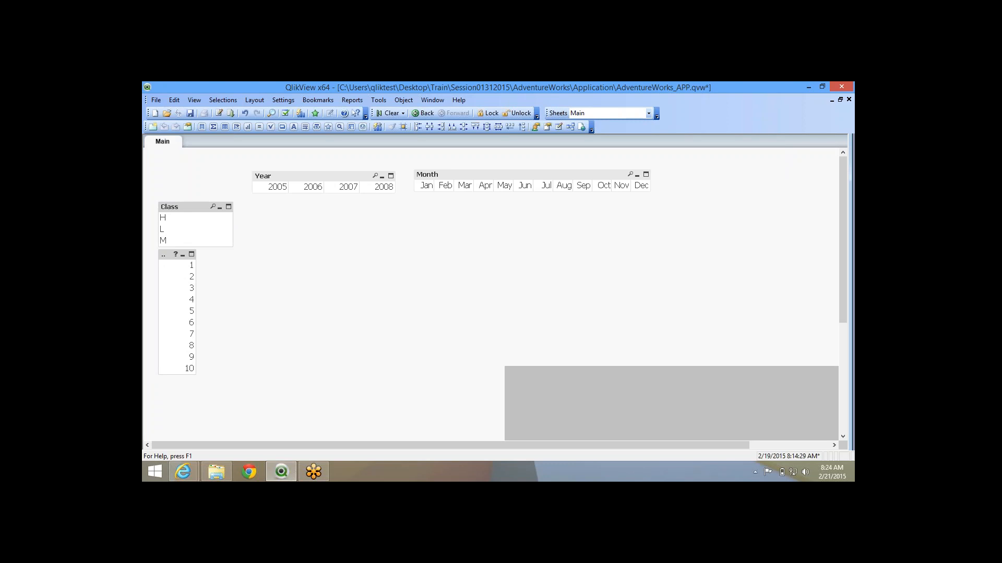
Narrow the Class list box and widen the TerritoryID list box so that both have matching widths.
mouse_move(232, 225)
mouse_down()
mouse_move(165, 226)
mouse_move(257, 225)
mouse_move(210, 225)
mouse_move(220, 226)
mouse_up()
drag(196, 257, 221, 225)
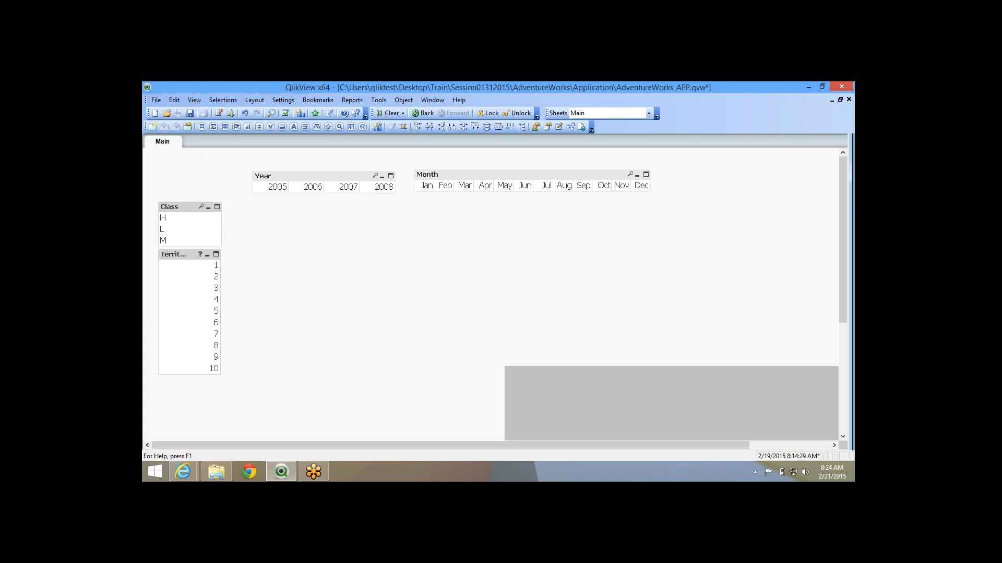
Try a shortened TerritoryID list box by selecting and clearing value 5, and stretch the box back to show every value.
drag(220, 374, 222, 316)
click(282, 292)
click(188, 311)
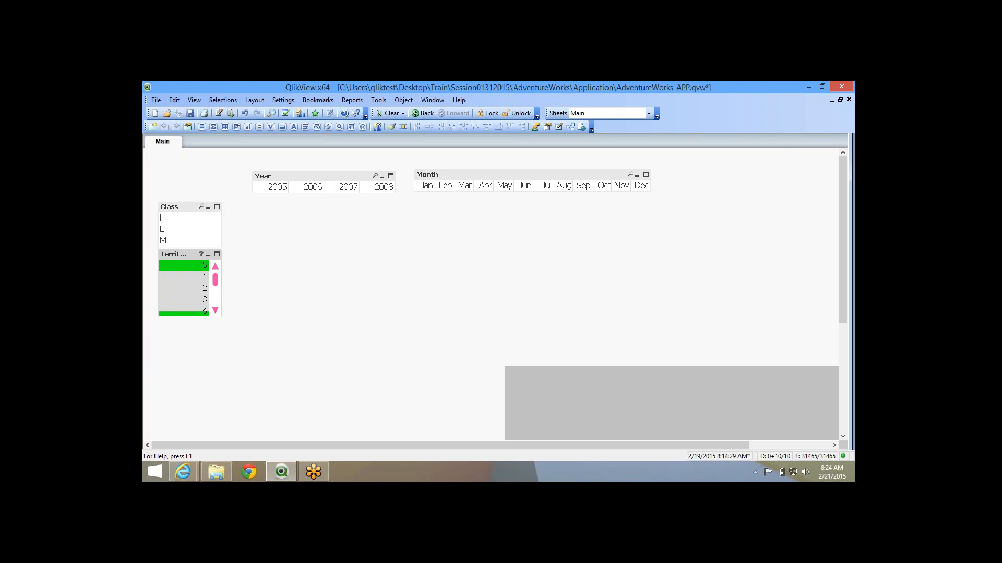
click(188, 266)
drag(193, 316, 193, 374)
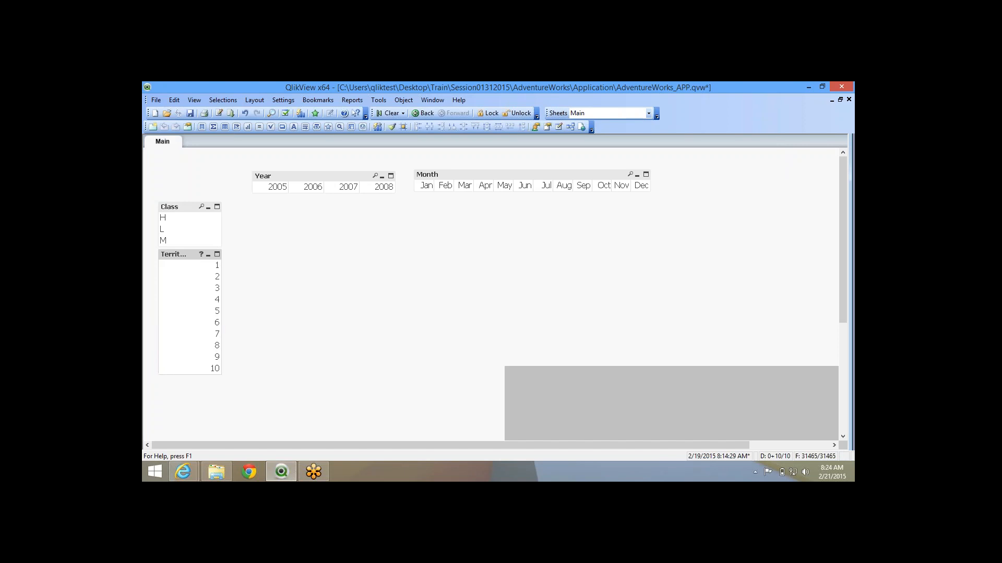
Select the Year and Month list boxes together and align their tops.
click(315, 176)
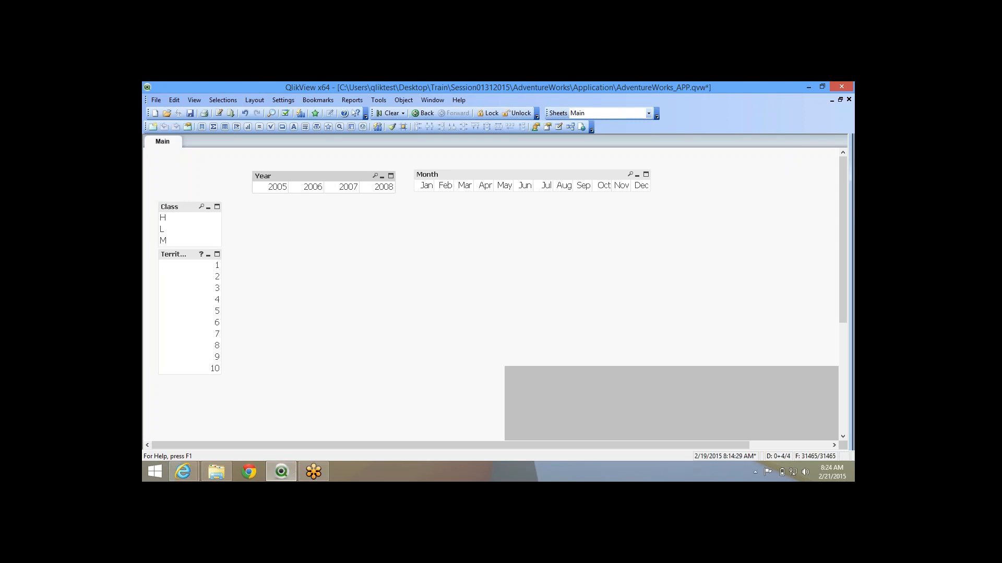
drag(236, 160, 679, 201)
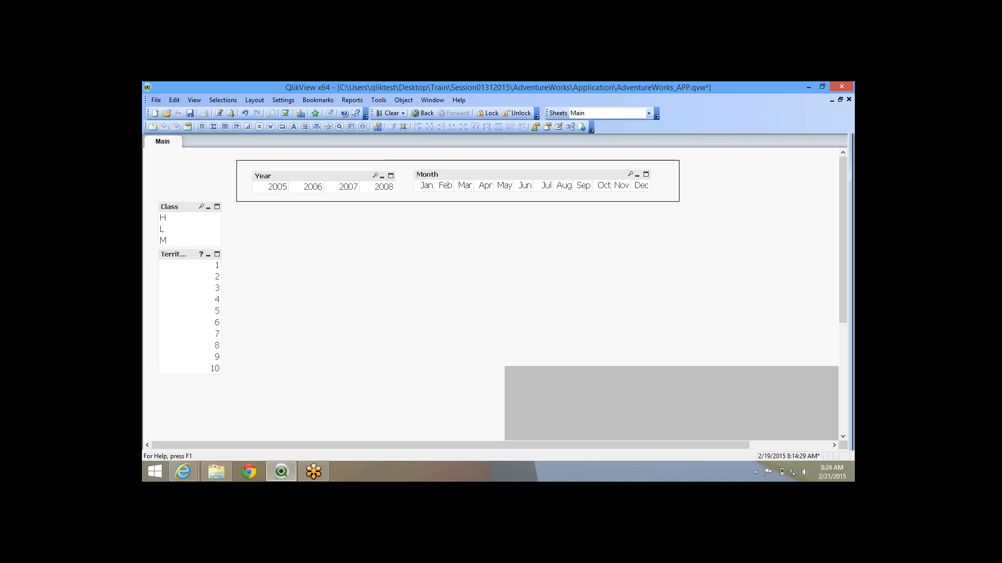
drag(679, 202, 679, 201)
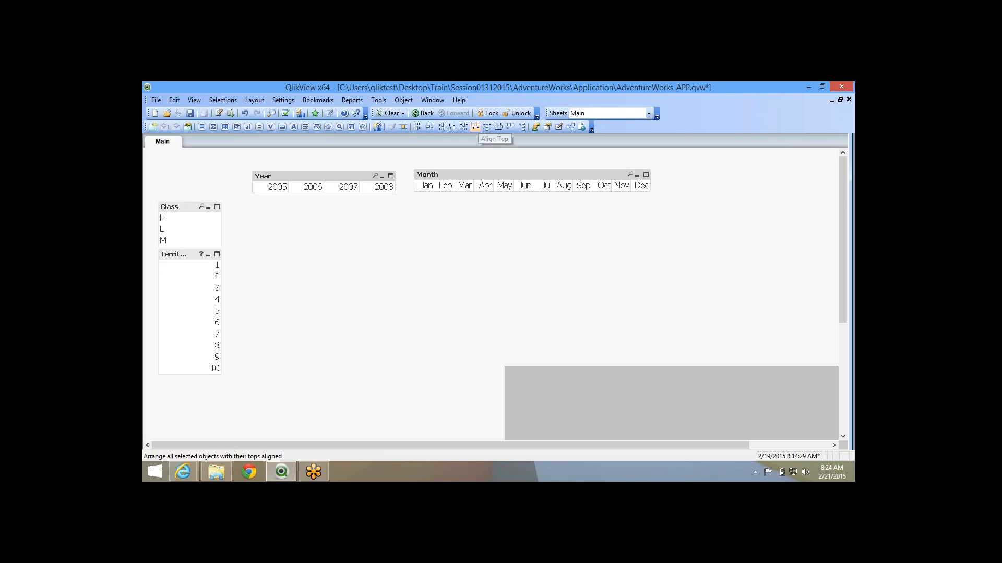
click(475, 126)
Select the Class and TerritoryID list boxes together, move them further down the sheet and clear the object selection.
drag(145, 189, 242, 407)
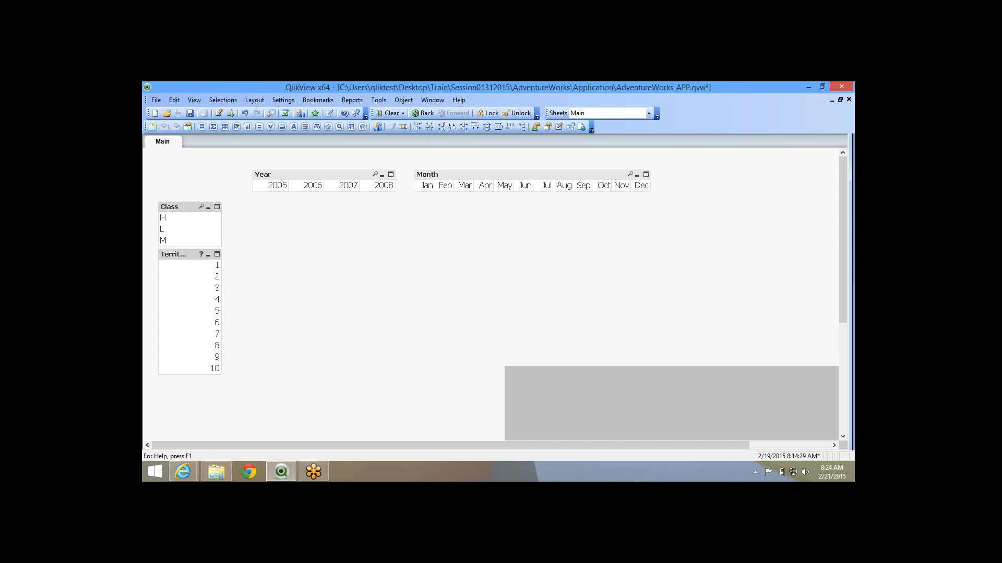
key(ctrl+shift+Down)
key(ctrl+shift+Down)
key(ctrl+shift+Down)
key(ctrl+shift+Down)
key(ctrl+shift+Down)
key(ctrl+shift+Down)
key(ctrl+shift+Down)
key(ctrl+shift+Down)
key(ctrl+shift+Down)
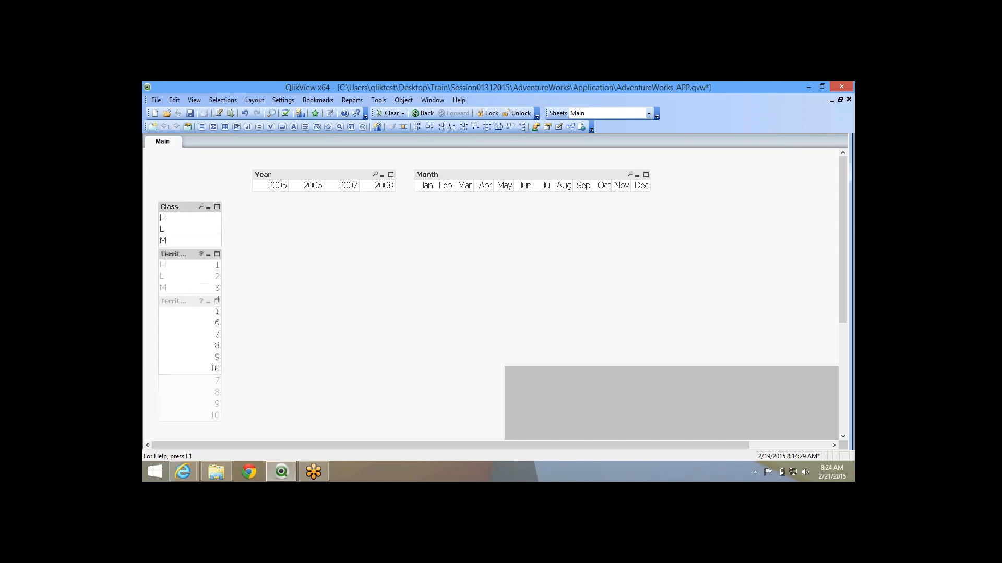
key(ctrl+shift+Down)
click(243, 407)
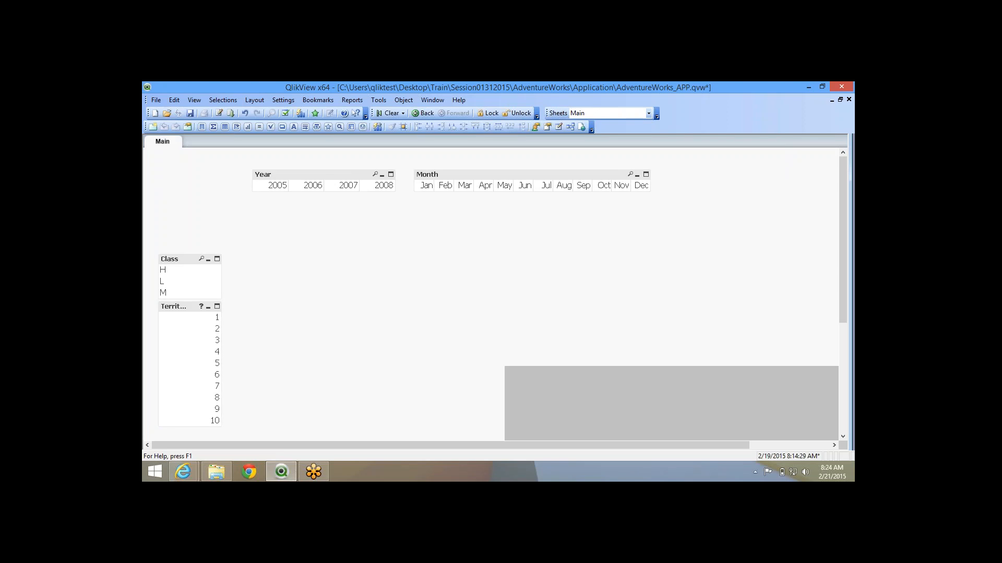
Select the Year and Month list boxes together and nudge them slightly up the sheet.
drag(680, 163, 249, 217)
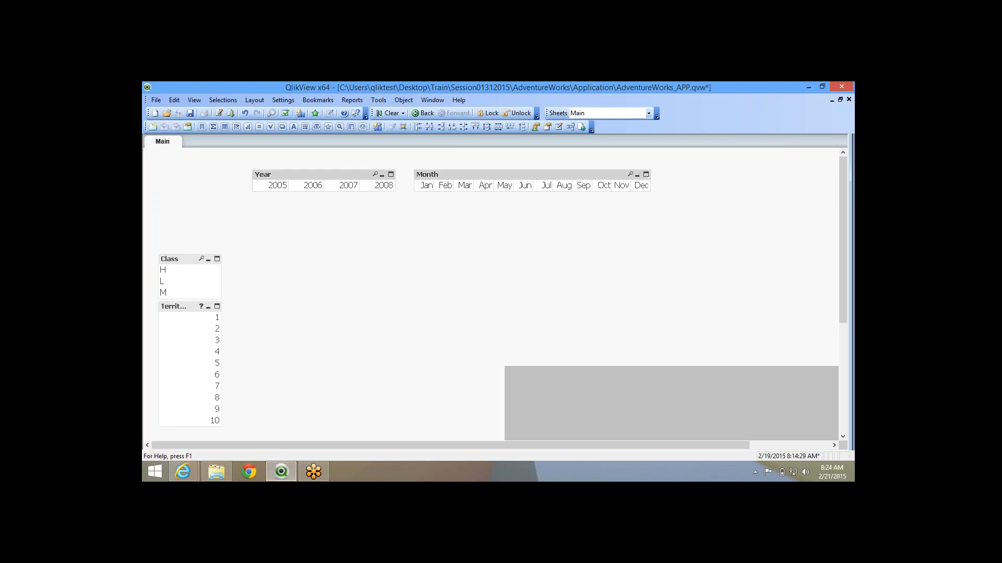
key(ctrl+shift+Up)
key(ctrl+shift+Up)
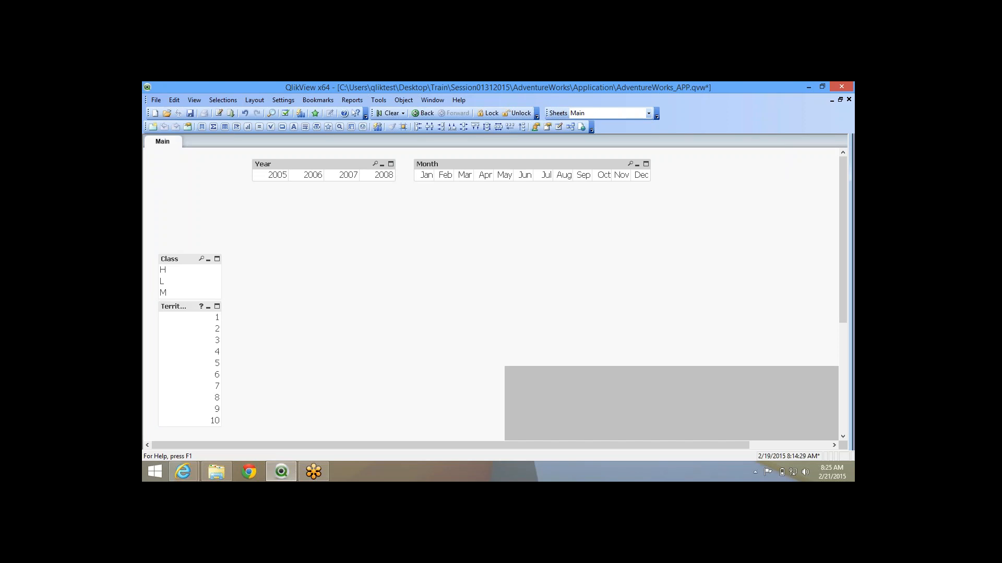
Add a Current Selections box to the sheet, reviewing its font, layout and caption settings and keeping the title Current Selections.
right_click(292, 259)
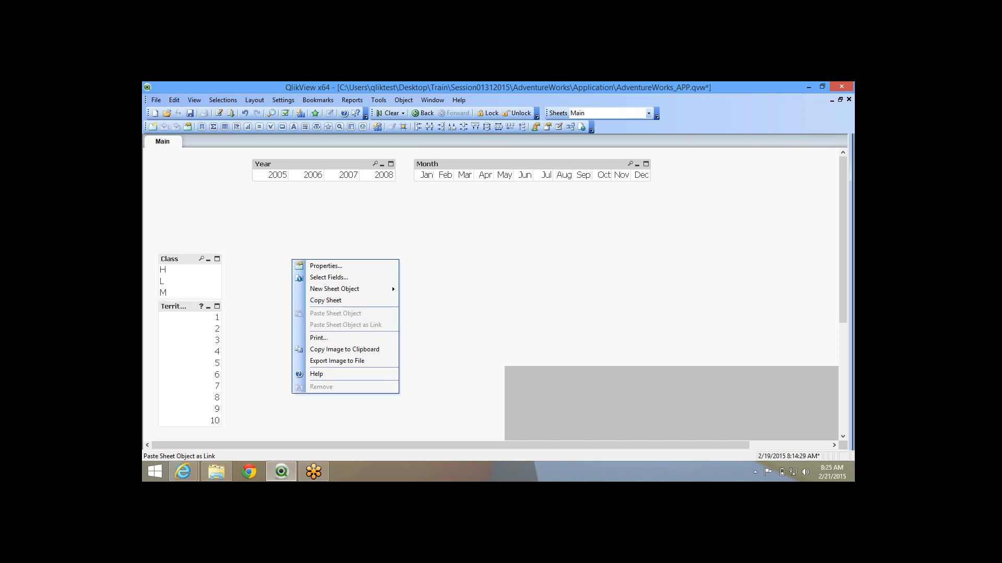
mouse_move(355, 289)
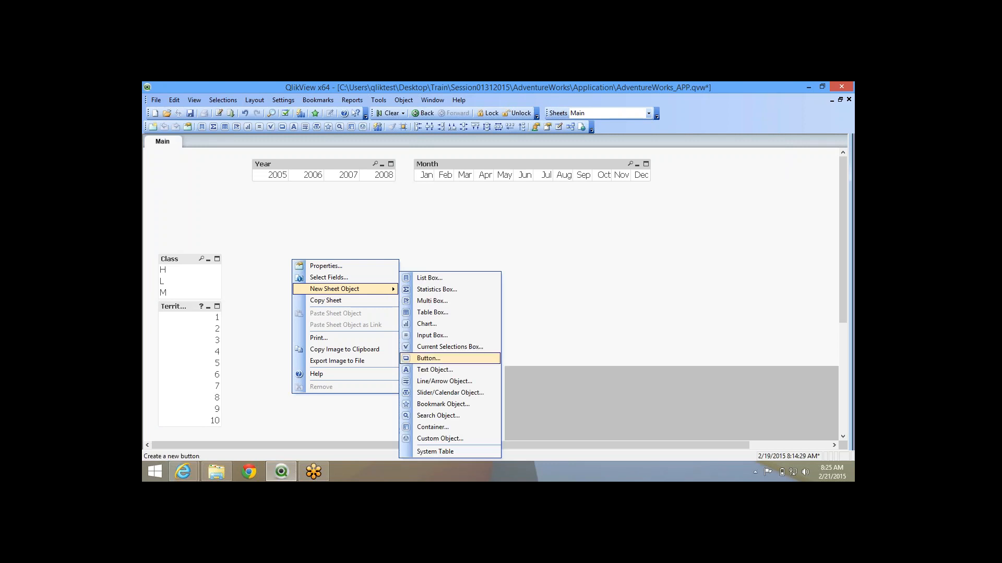
click(429, 359)
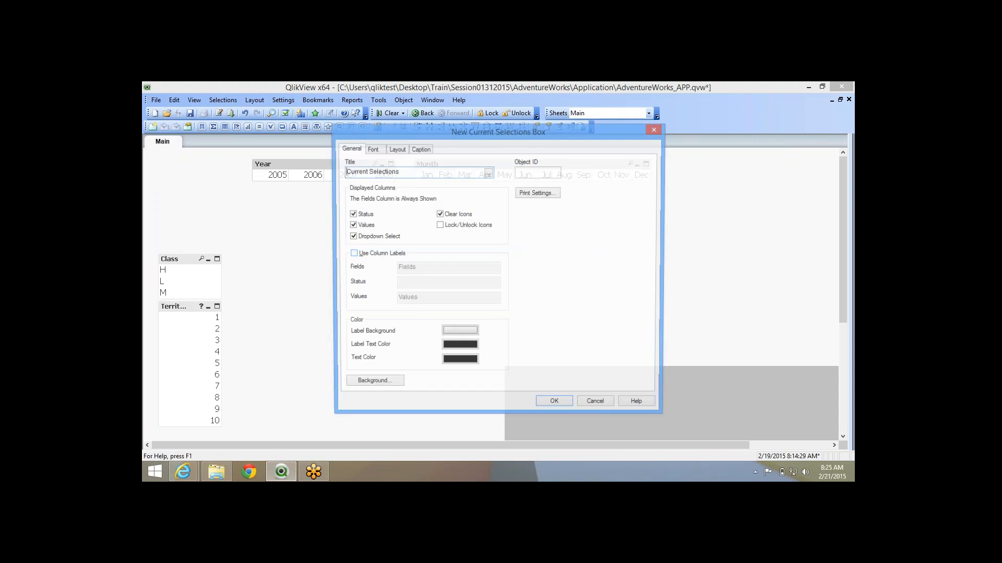
click(372, 149)
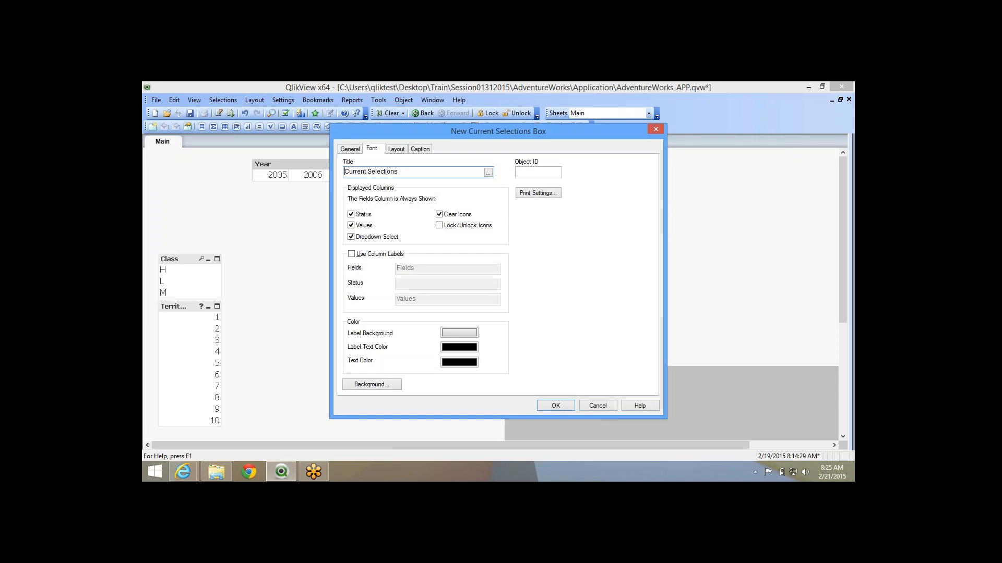
click(396, 150)
click(420, 150)
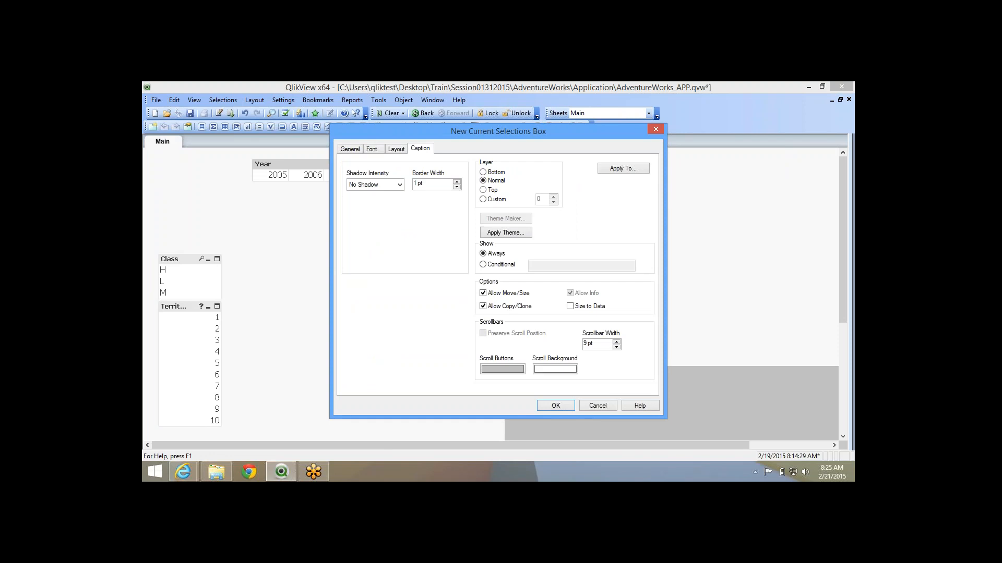
click(396, 149)
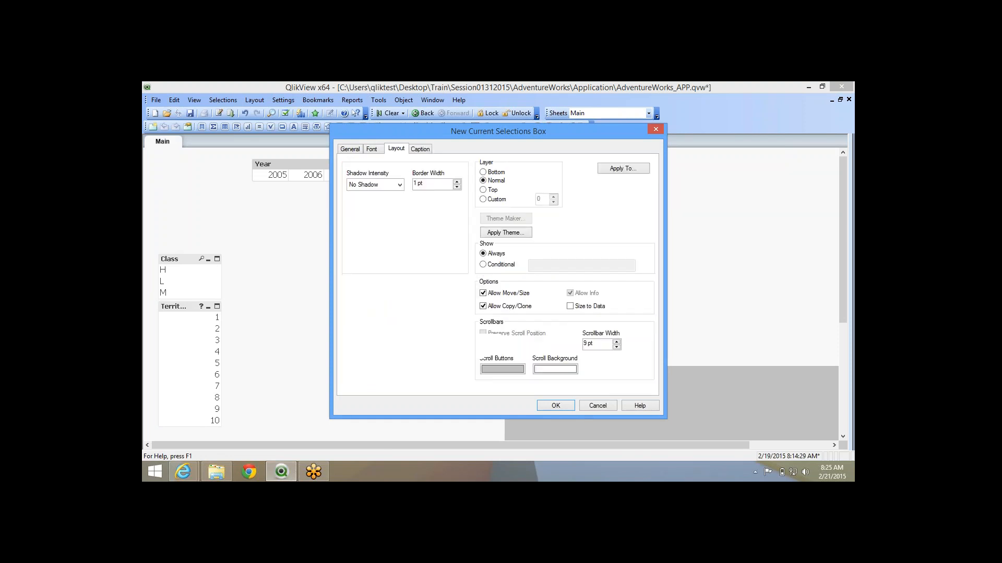
click(372, 149)
click(350, 149)
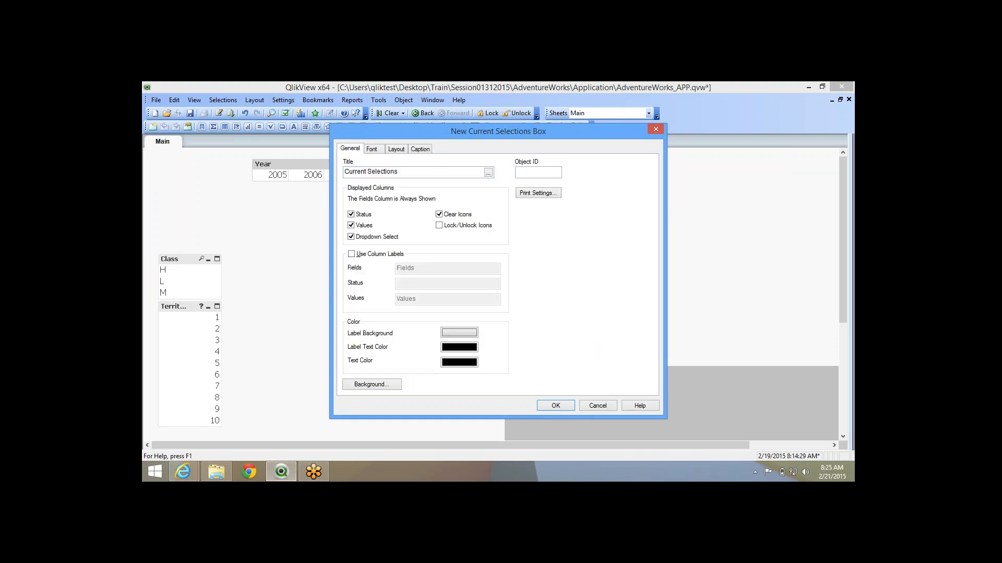
drag(402, 172, 344, 172)
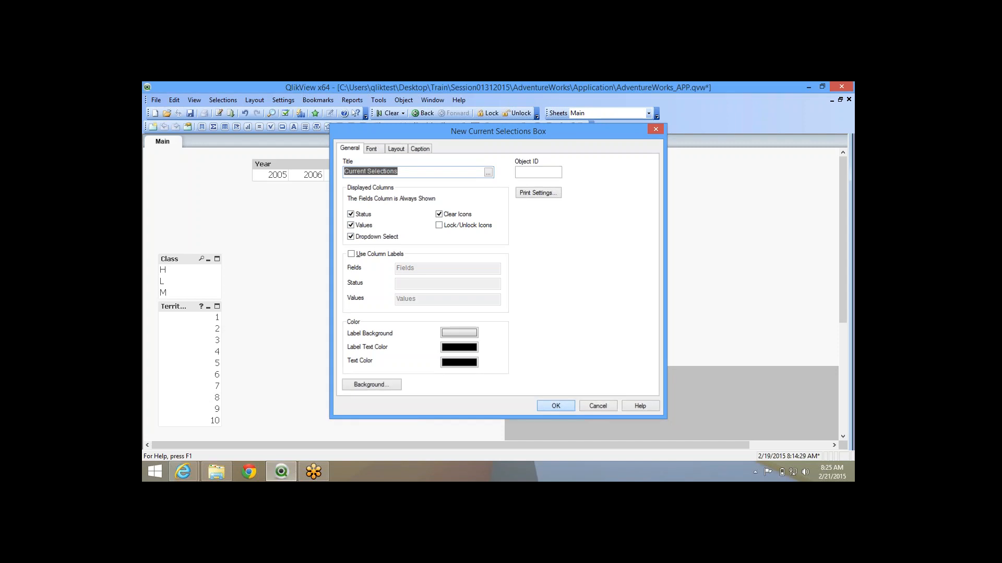
click(555, 406)
Move the Current Selections box directly above the Class list box and narrow it to roughly half its width.
drag(366, 264, 230, 178)
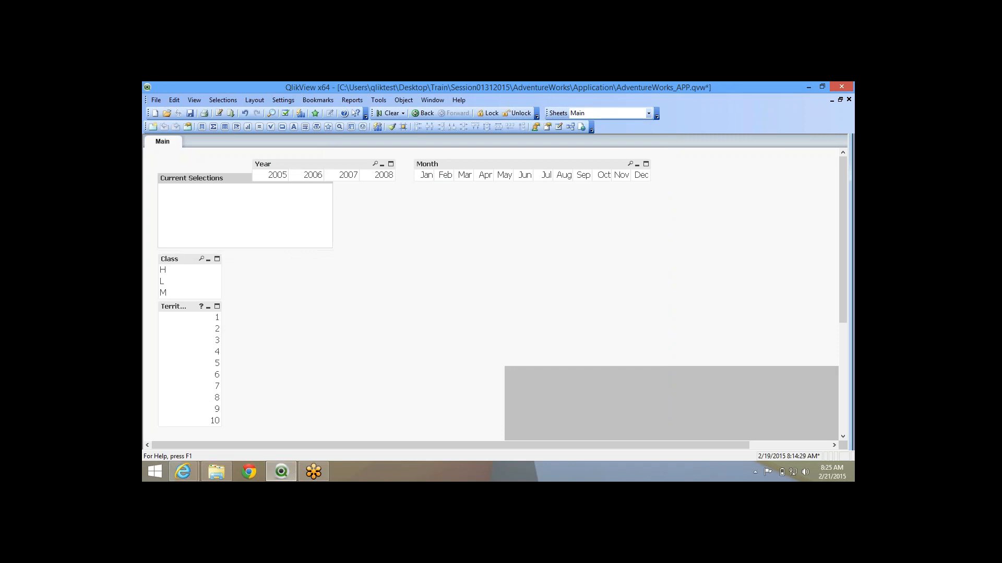
drag(331, 247, 258, 250)
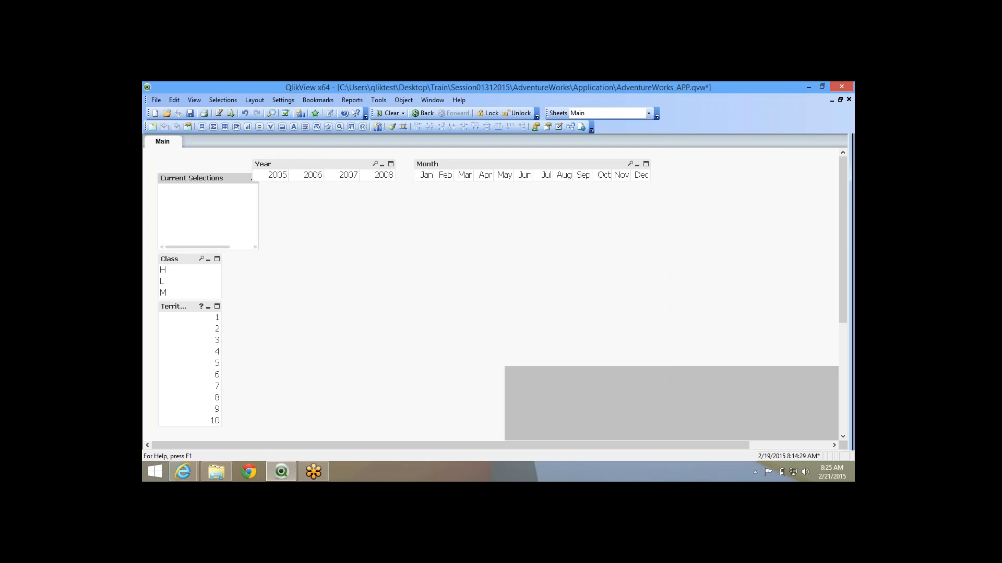
drag(197, 247, 237, 247)
click(313, 164)
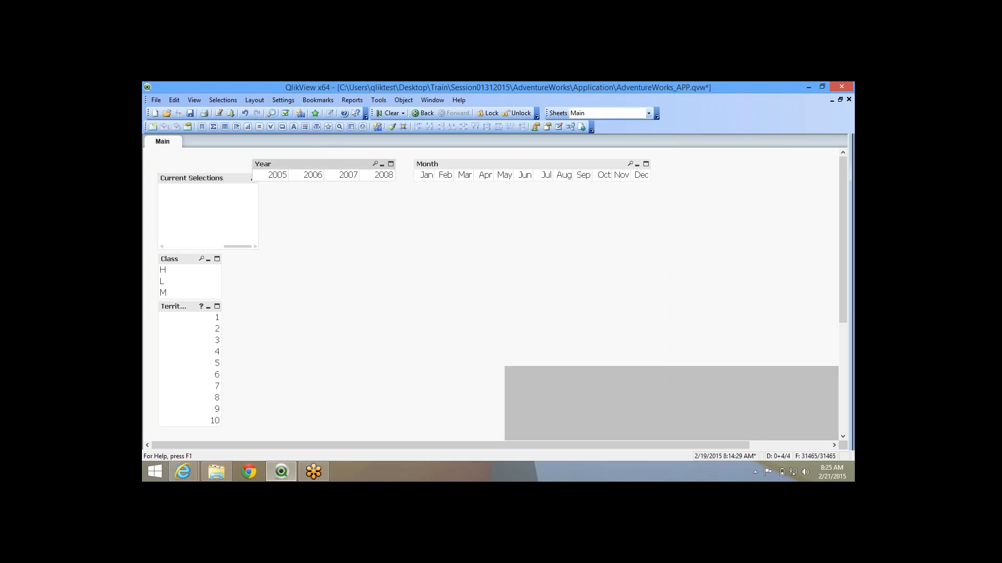
Fit the Current Selections box between the Year and Class list boxes by lowering and shortening it, and widen Class to match.
click(205, 179)
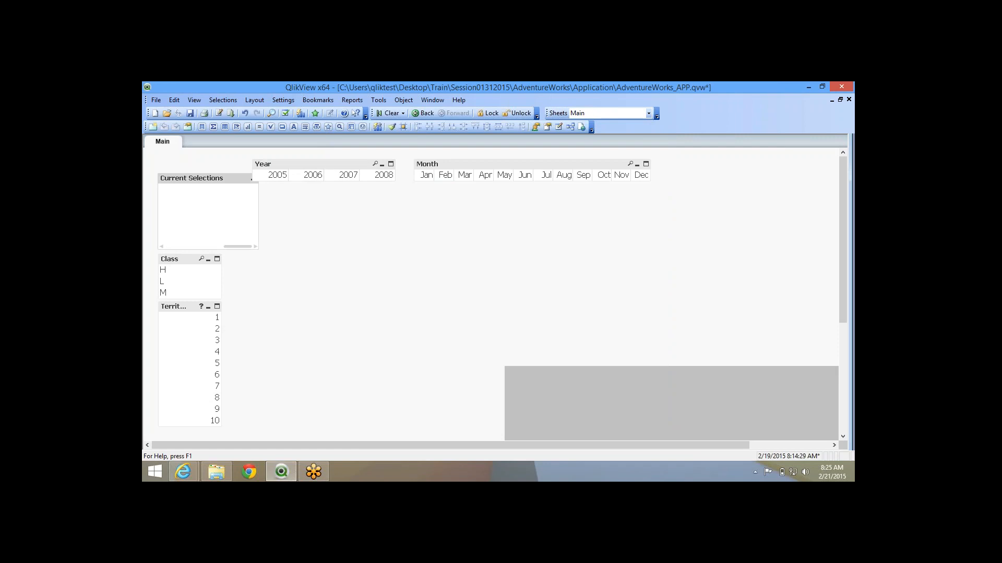
drag(206, 179, 206, 185)
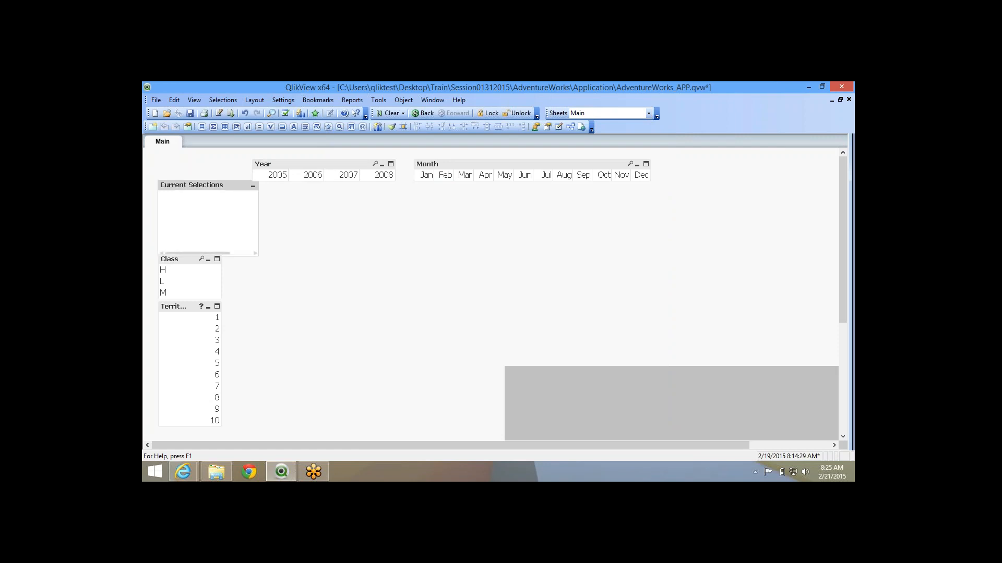
drag(208, 255, 208, 248)
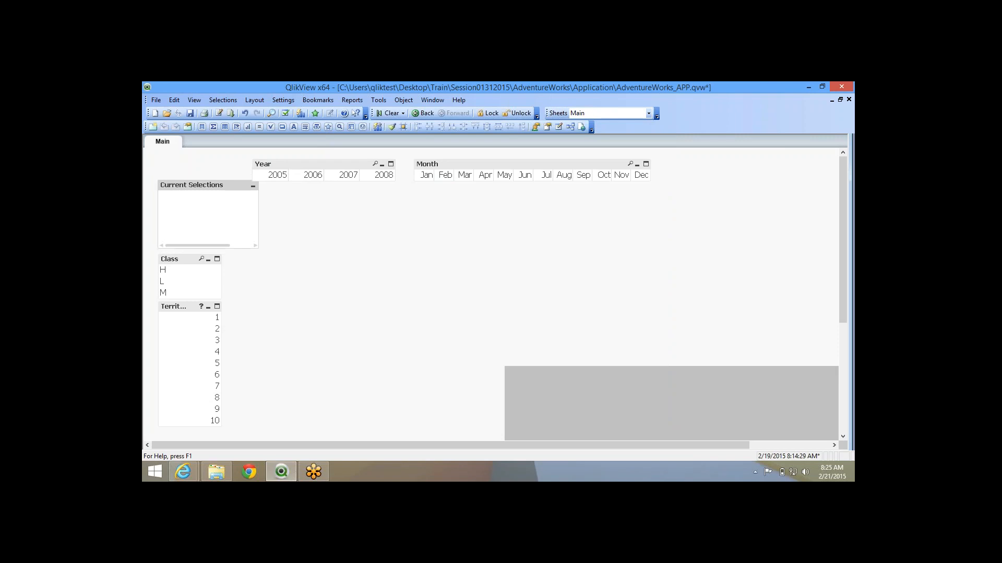
drag(209, 181, 208, 190)
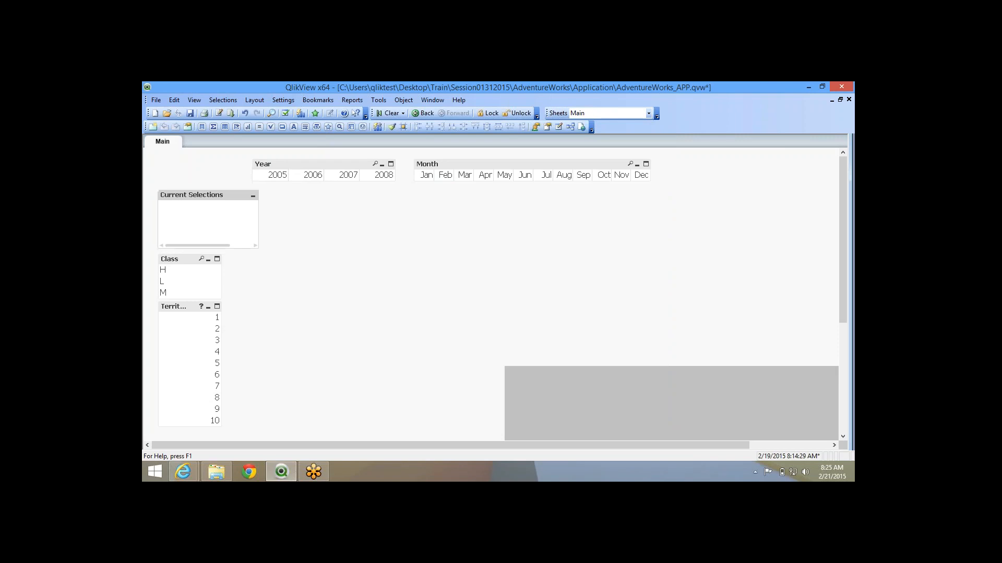
drag(221, 276, 258, 276)
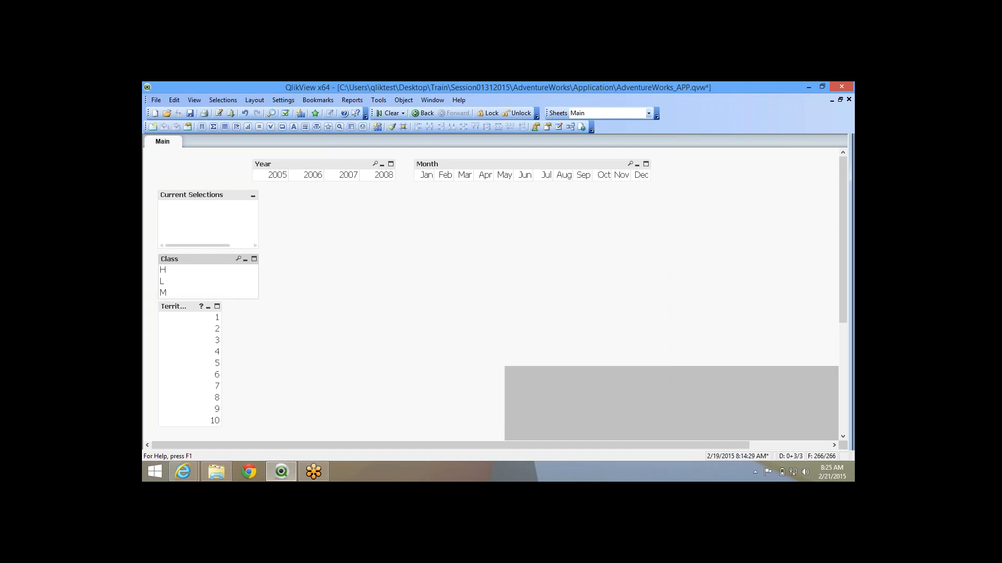
Select year 2005 and month Mar, switch the year to 2007, and widen the Current Selections box.
click(275, 175)
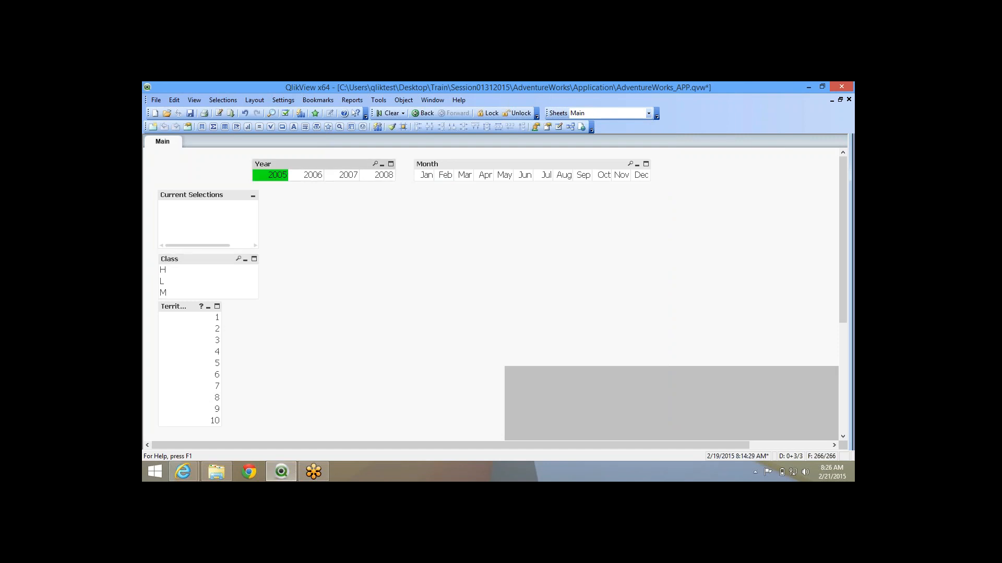
click(464, 176)
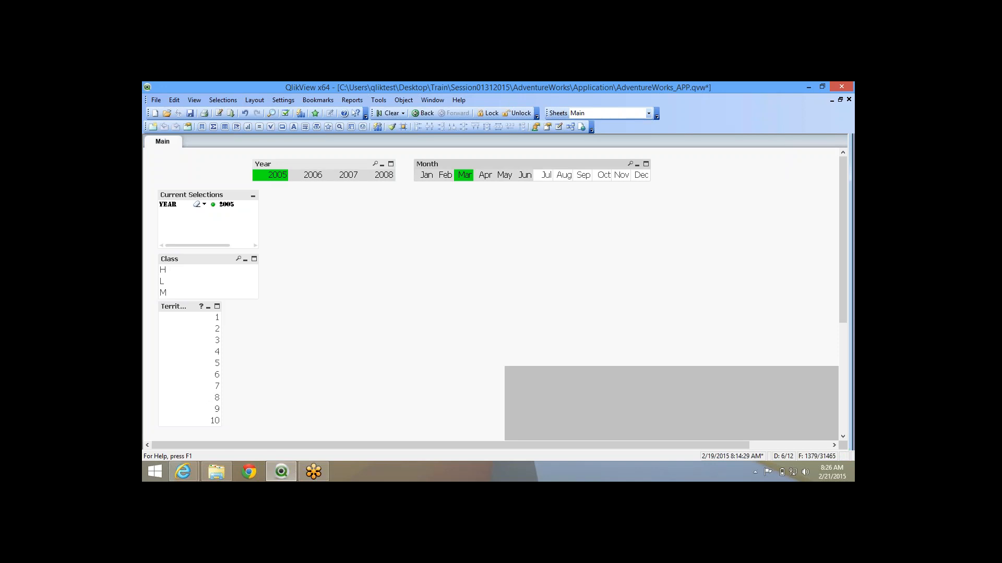
click(345, 176)
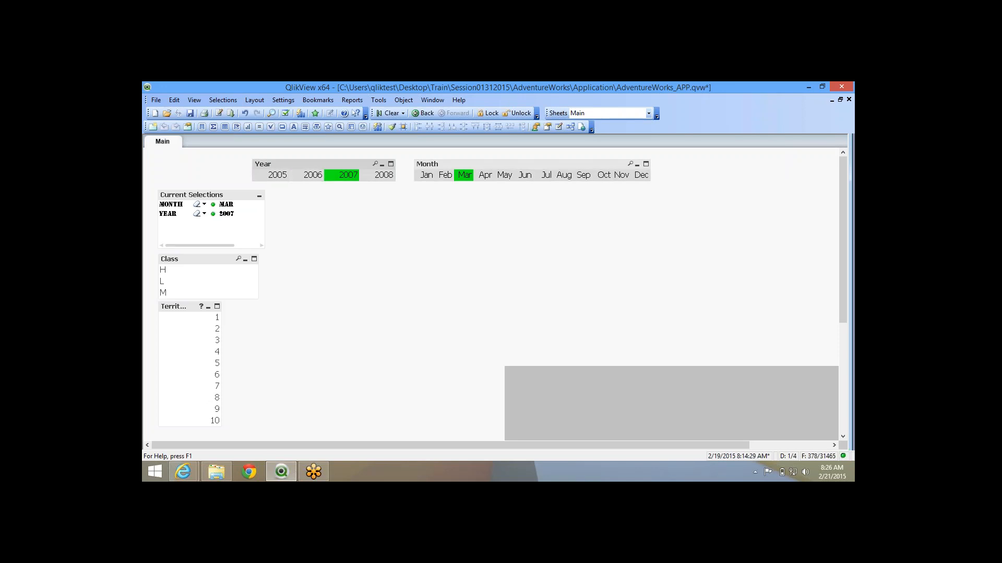
drag(265, 221, 337, 221)
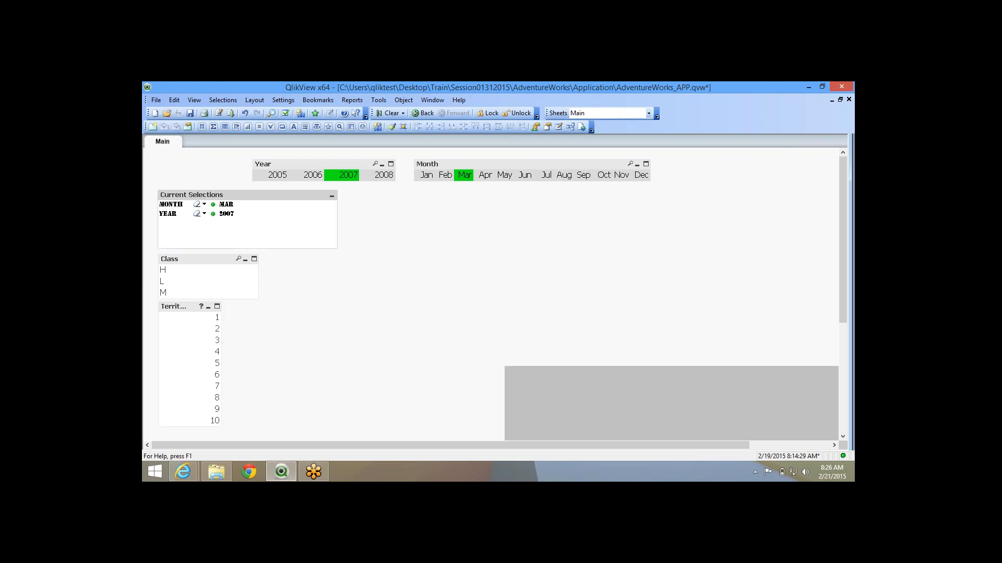
Change the month to May from within the Current Selections box and add Jun to the selection in the Month list box.
click(204, 204)
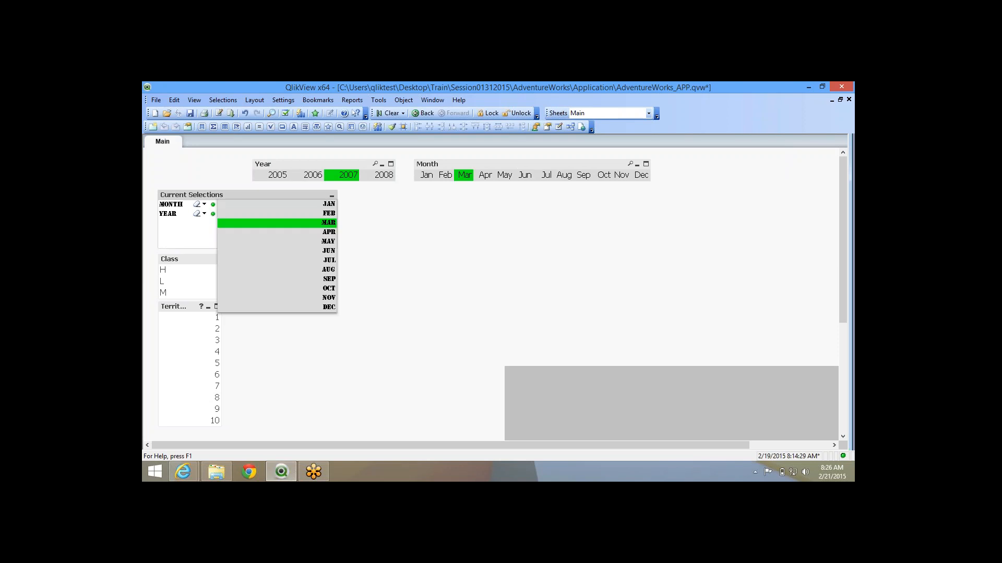
key(Escape)
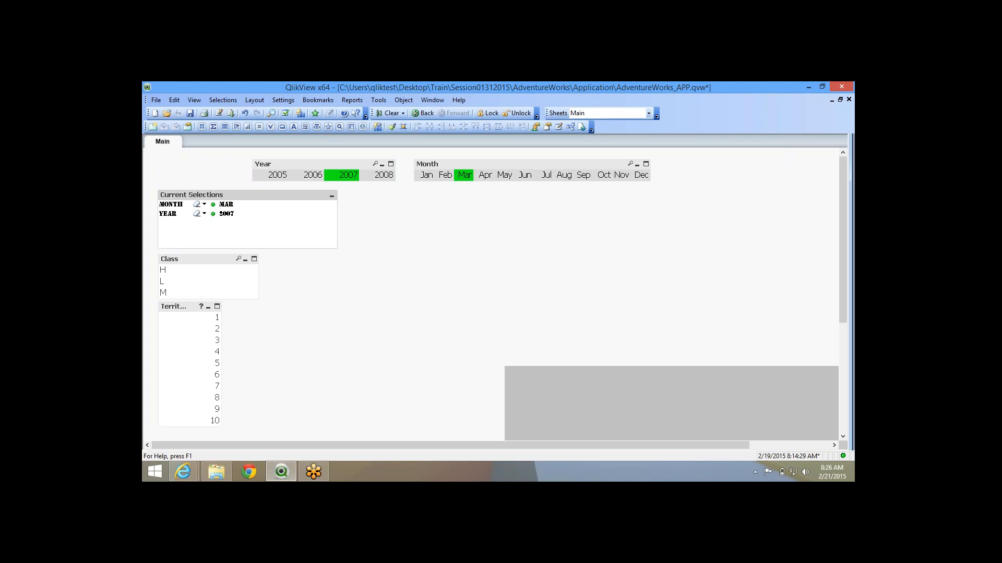
click(204, 205)
click(328, 241)
ctrl+click(524, 175)
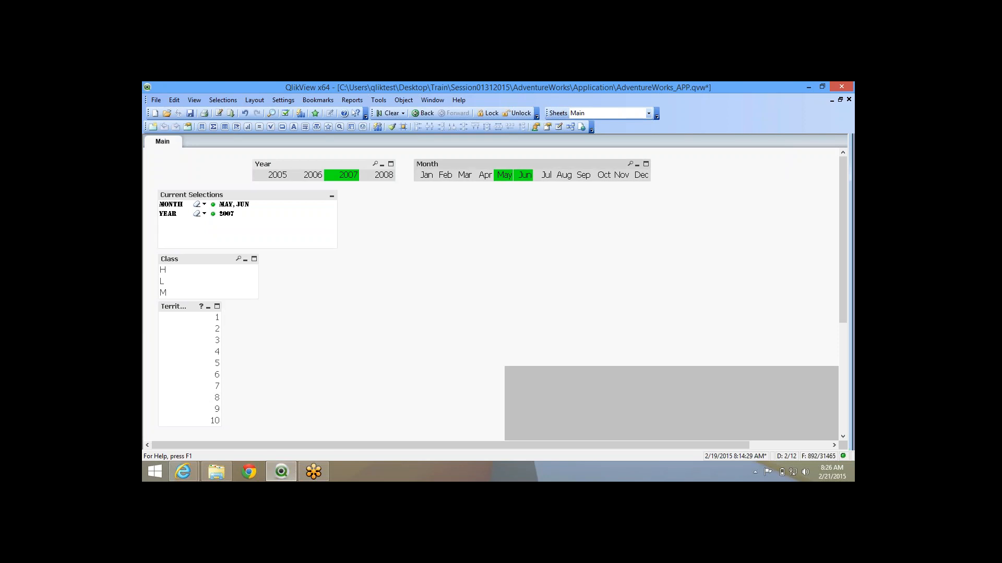
Try the month ranges May–Aug, Jan–Dec, Jan–Nov and Jan–Oct, reduce the selection to Jan and clear it.
drag(504, 175, 564, 175)
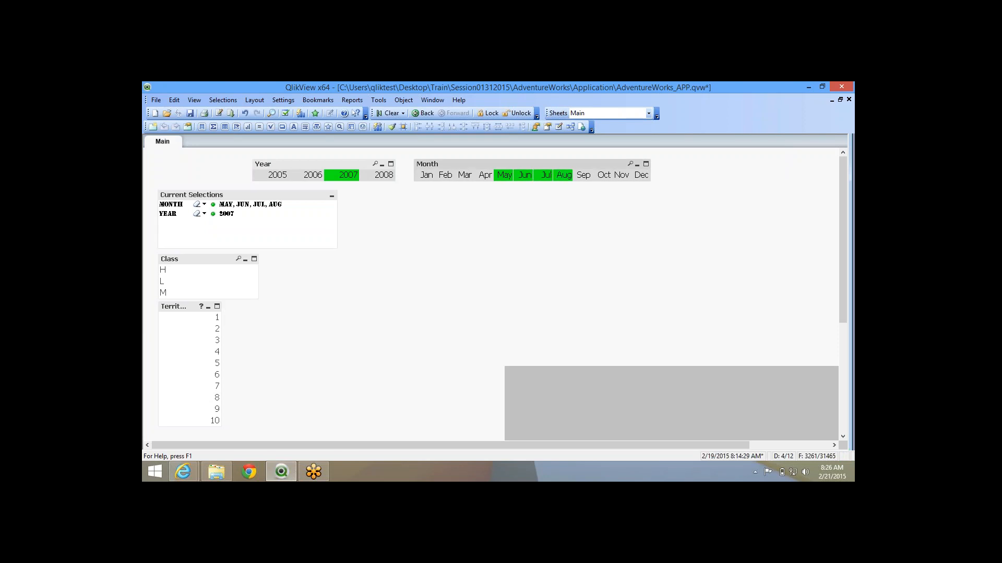
drag(426, 175, 641, 176)
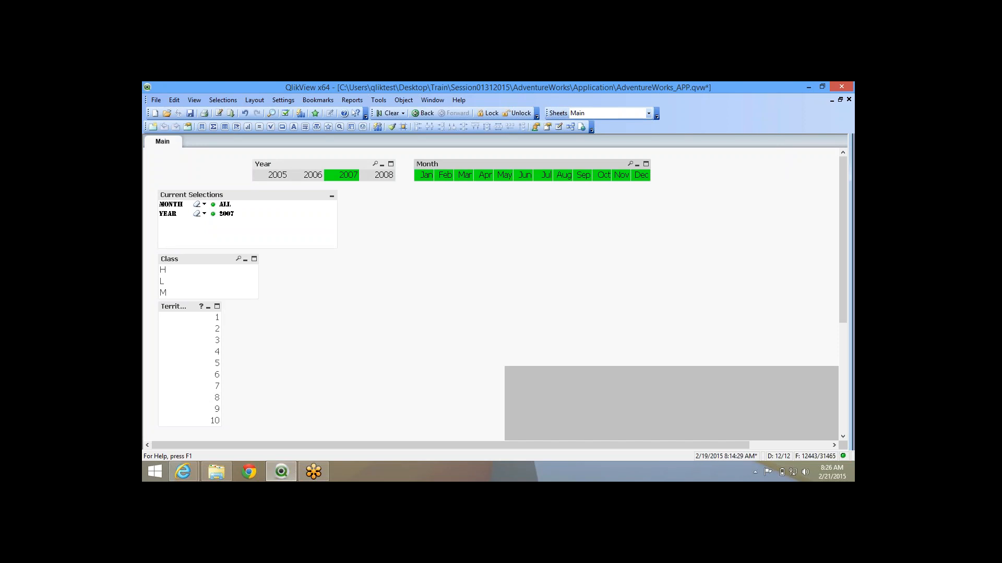
drag(426, 175, 621, 175)
drag(426, 175, 603, 176)
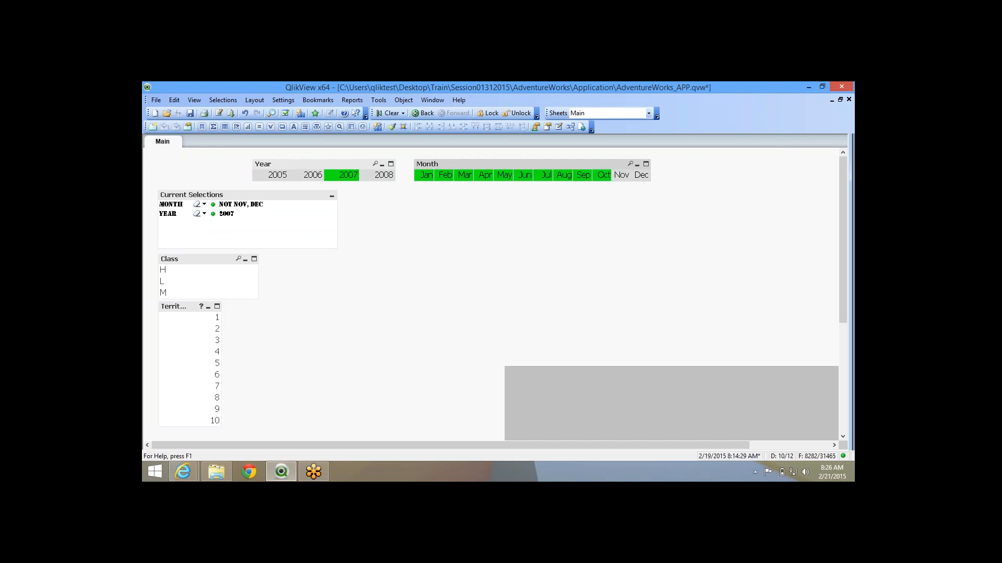
click(426, 176)
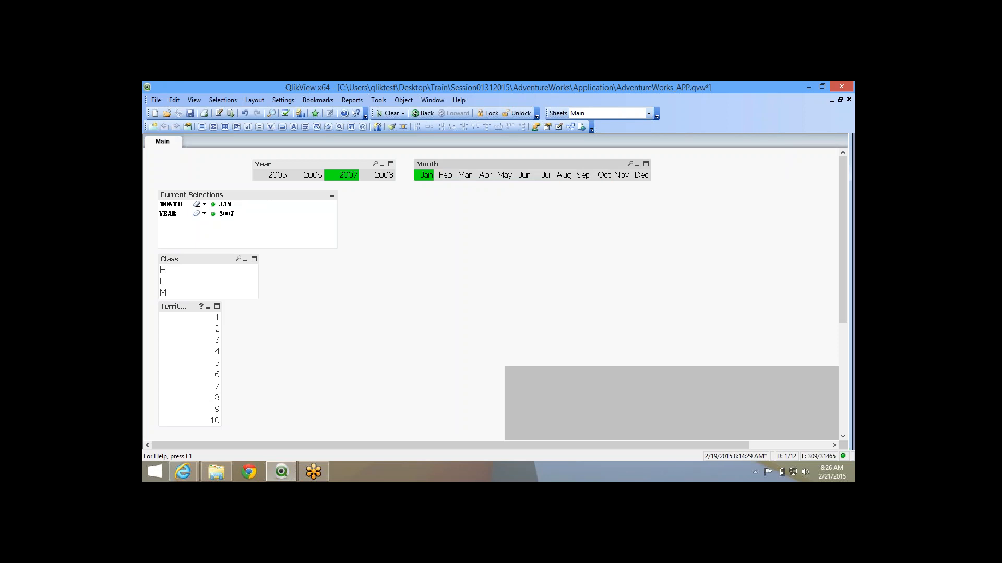
click(426, 175)
Add the CustomerID field to the fields displayed as list boxes on the Main sheet and apply the sheet properties.
right_click(369, 229)
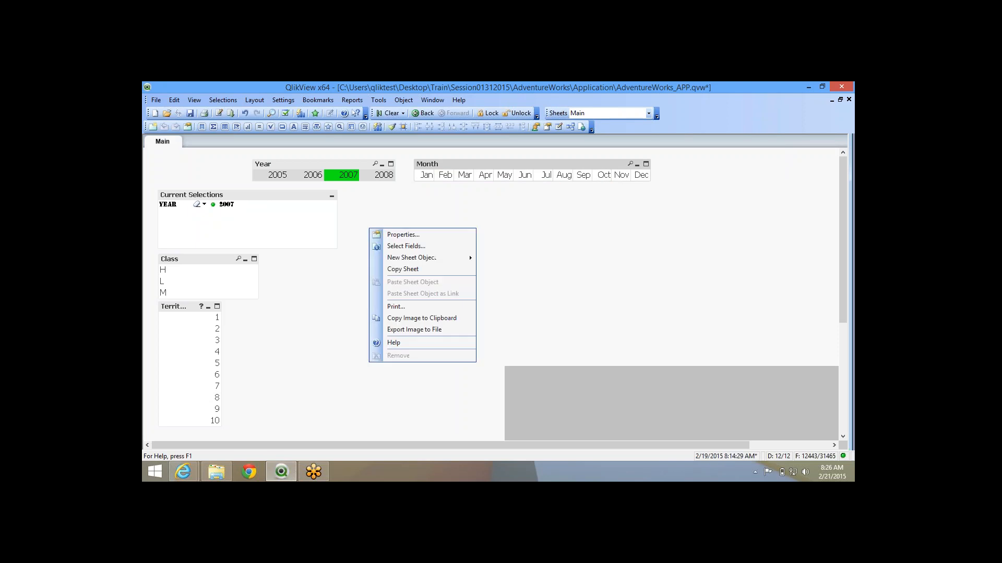
click(406, 246)
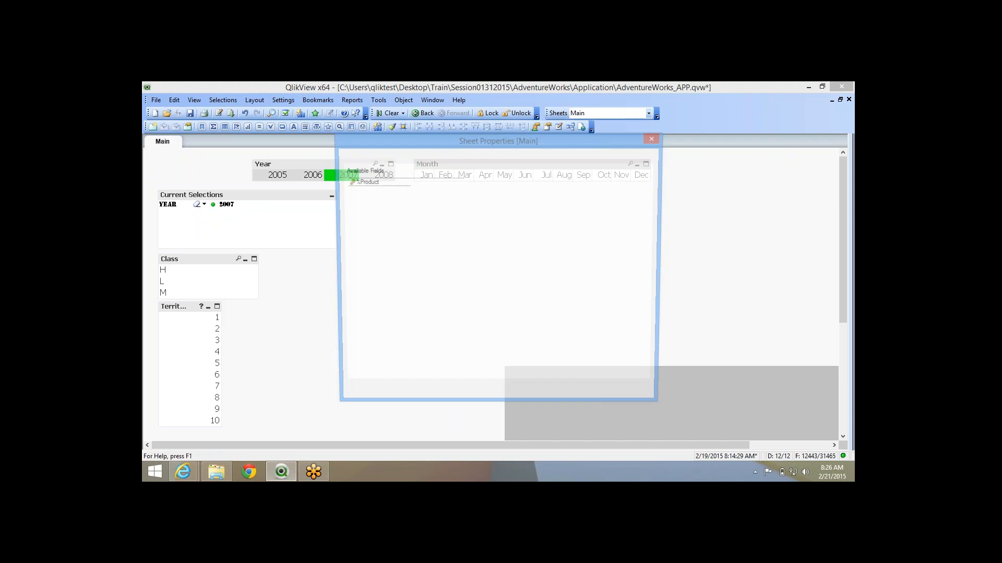
click(406, 249)
click(396, 315)
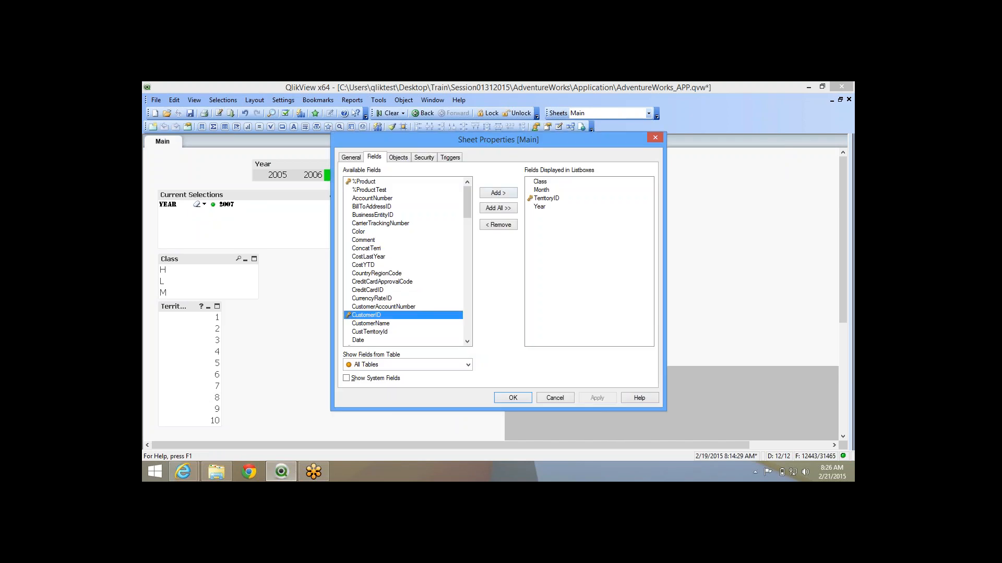
click(498, 193)
click(597, 398)
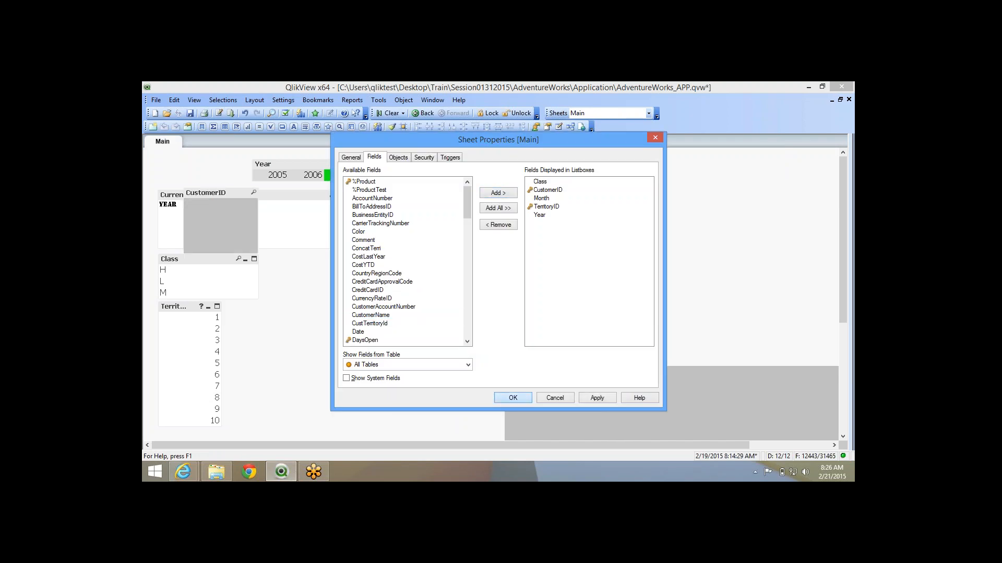
click(513, 398)
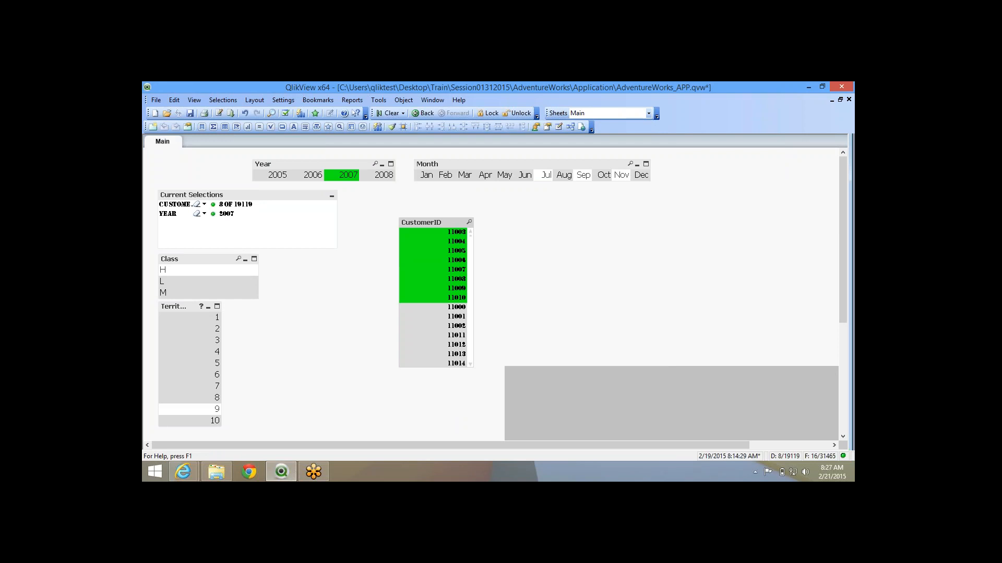
Delete the CustomerID list box from the sheet while keeping its customer selection.
key(Delete)
key(Return)
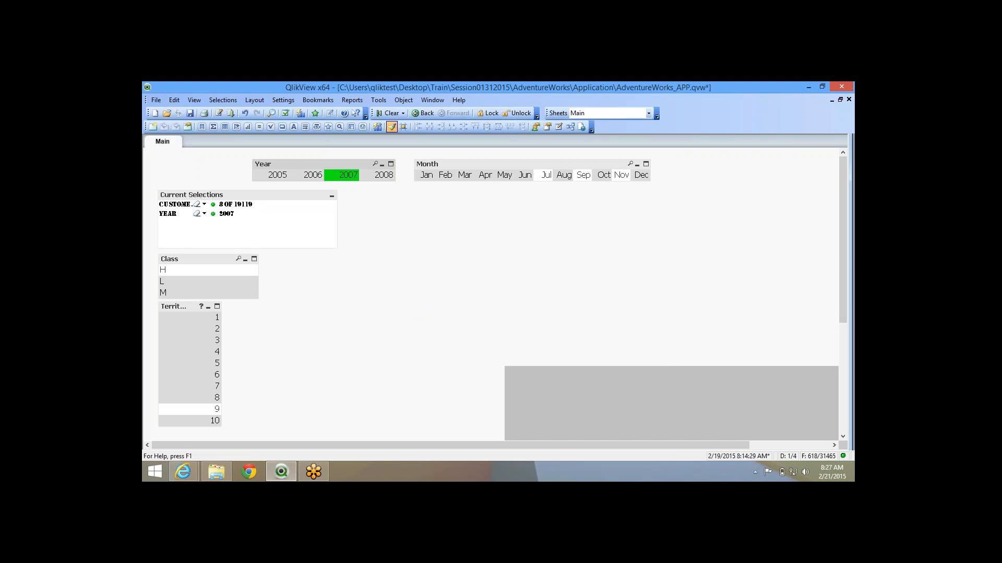
Paint the copied format onto the Current Selections box and turn off its Status column and Clear Icons.
click(247, 223)
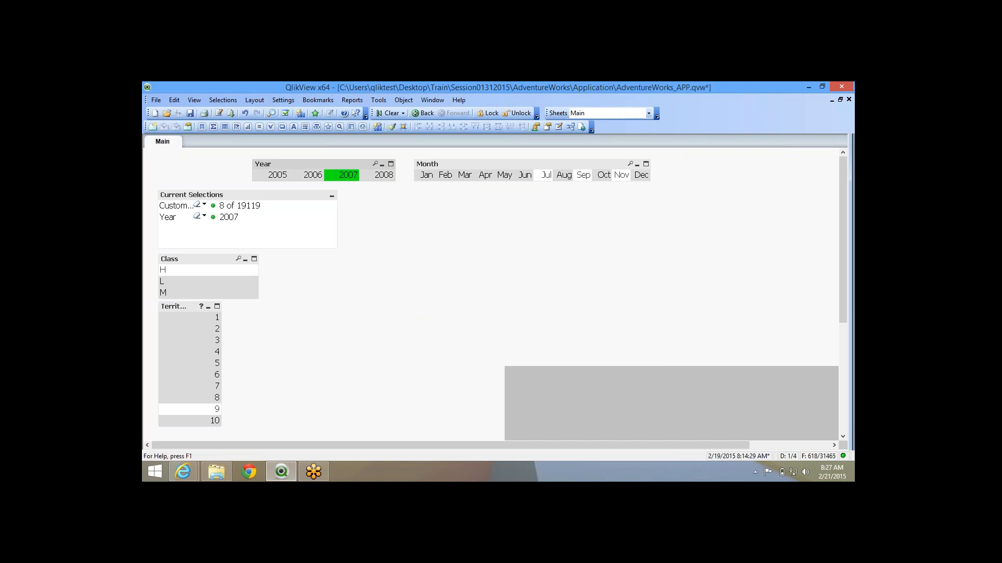
right_click(238, 217)
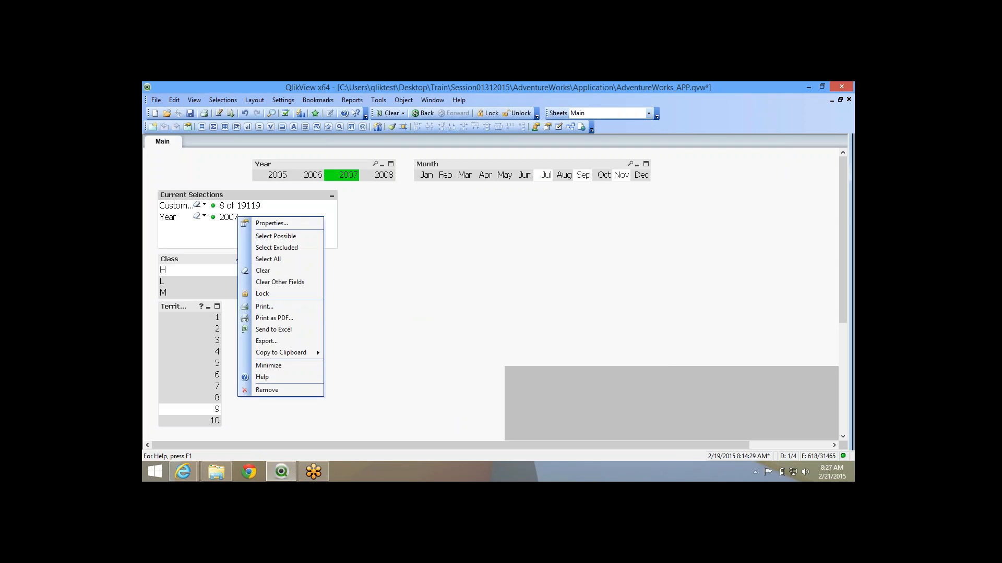
click(261, 224)
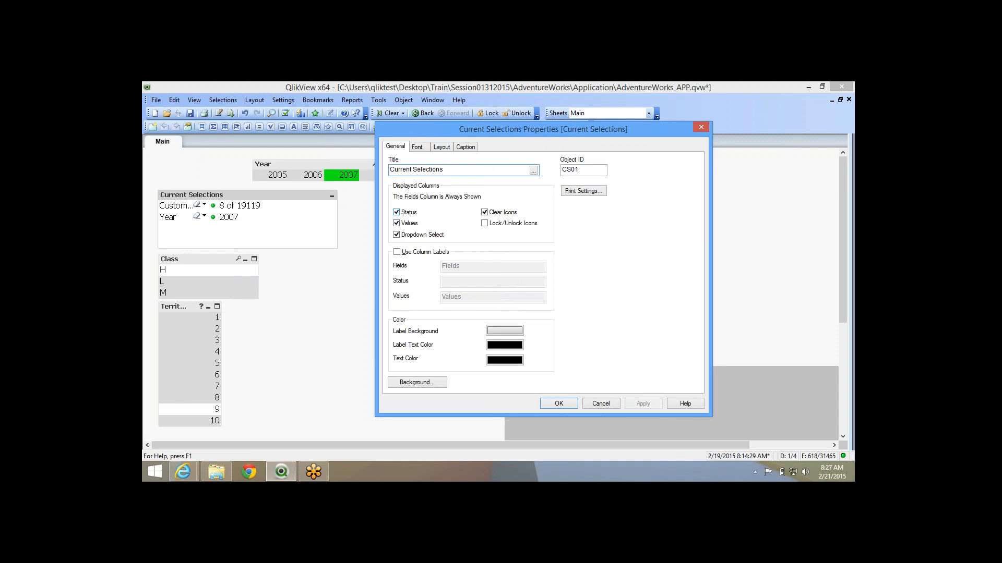
click(396, 212)
click(643, 404)
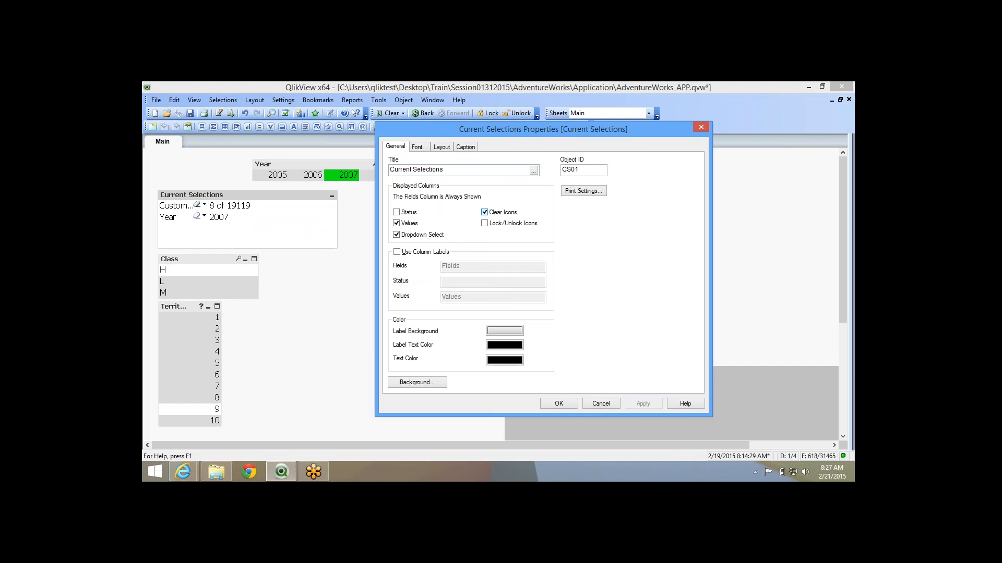
click(484, 213)
click(643, 404)
Try the Current Selections box without the Values column, restore that column and turn off Dropdown Select.
click(396, 224)
click(643, 404)
click(396, 224)
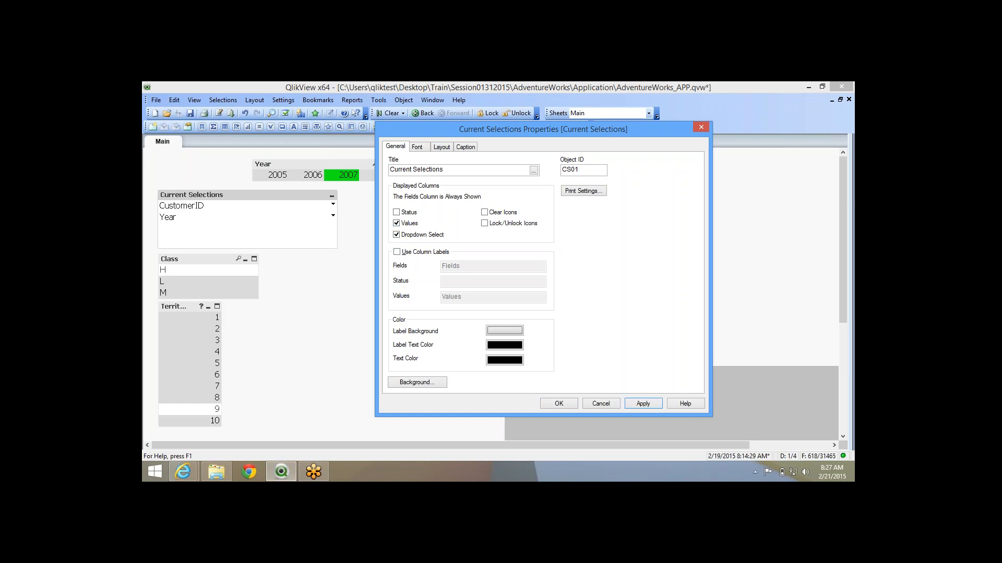
click(644, 404)
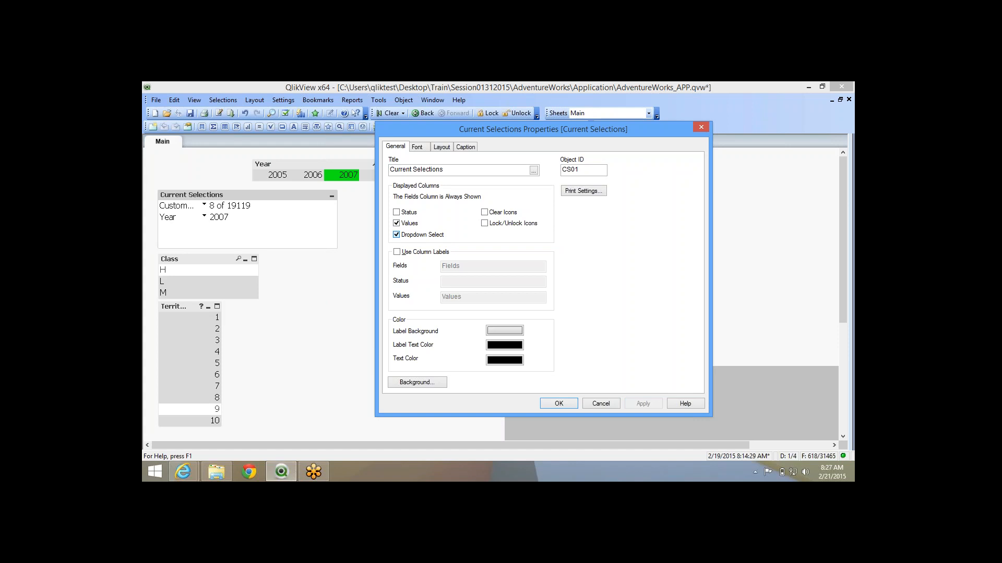
click(396, 235)
click(558, 404)
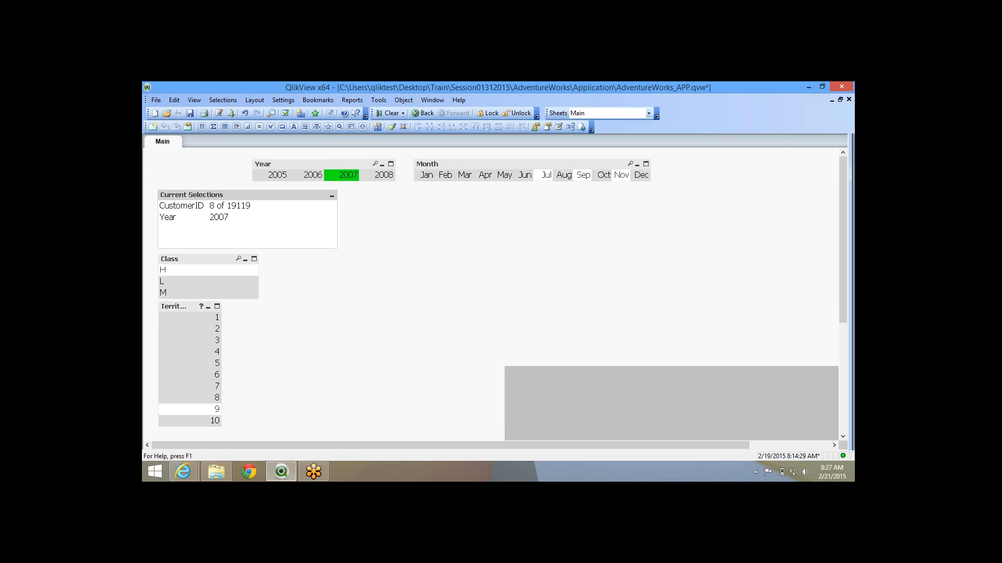
Turn Status and Dropdown Select back on for the Current Selections box, and try column labels before turning them off again.
right_click(301, 227)
click(320, 232)
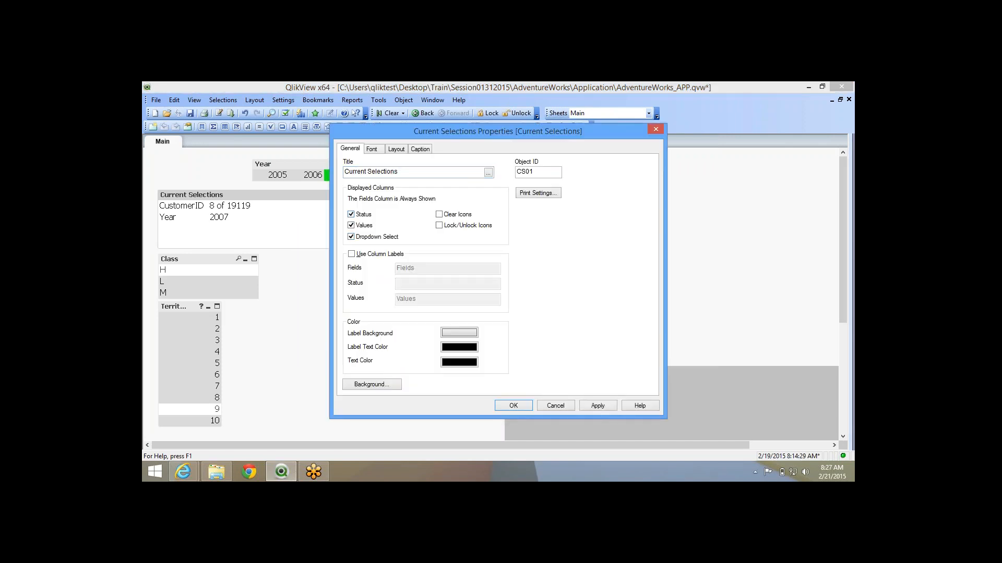
drag(485, 131, 527, 123)
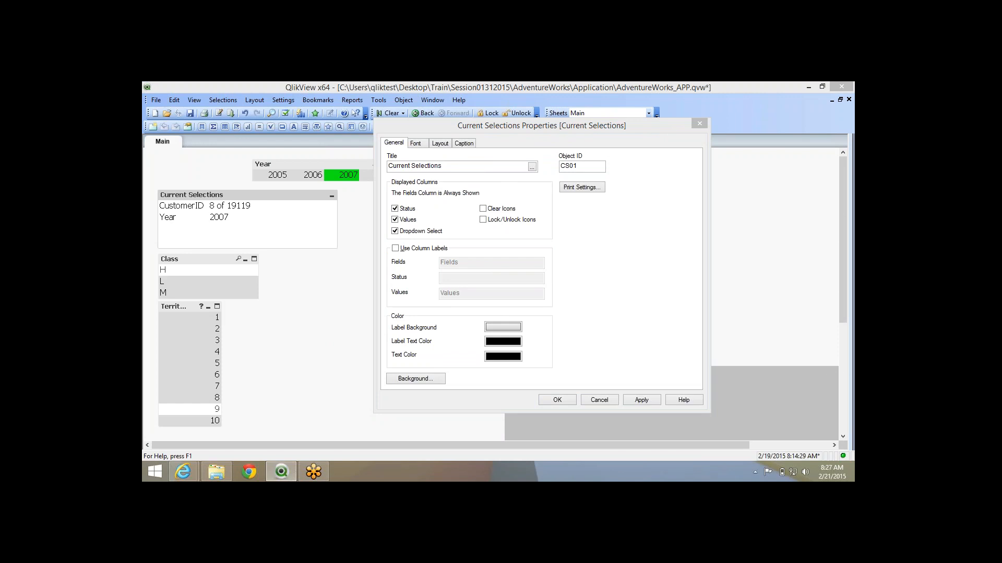
click(395, 249)
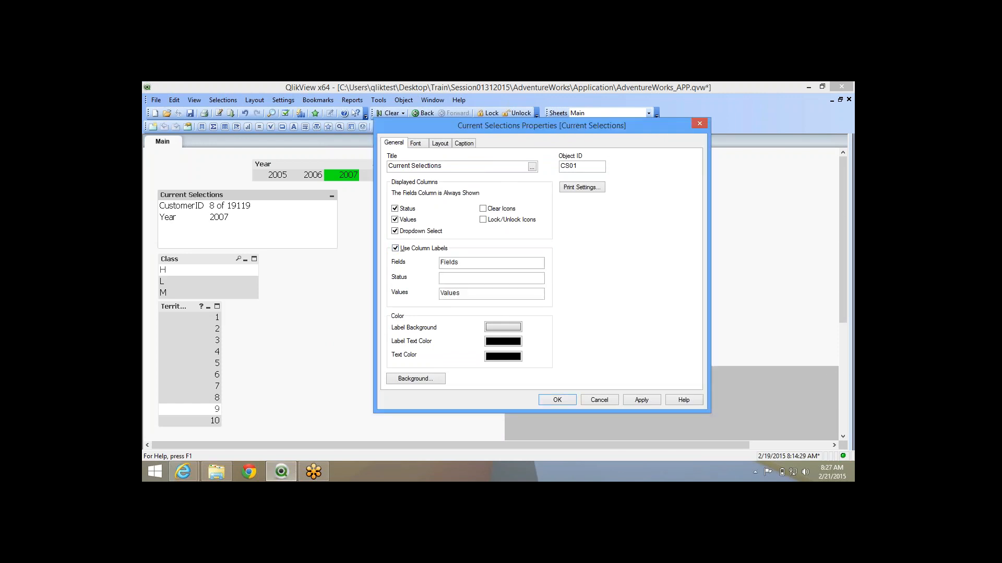
click(641, 400)
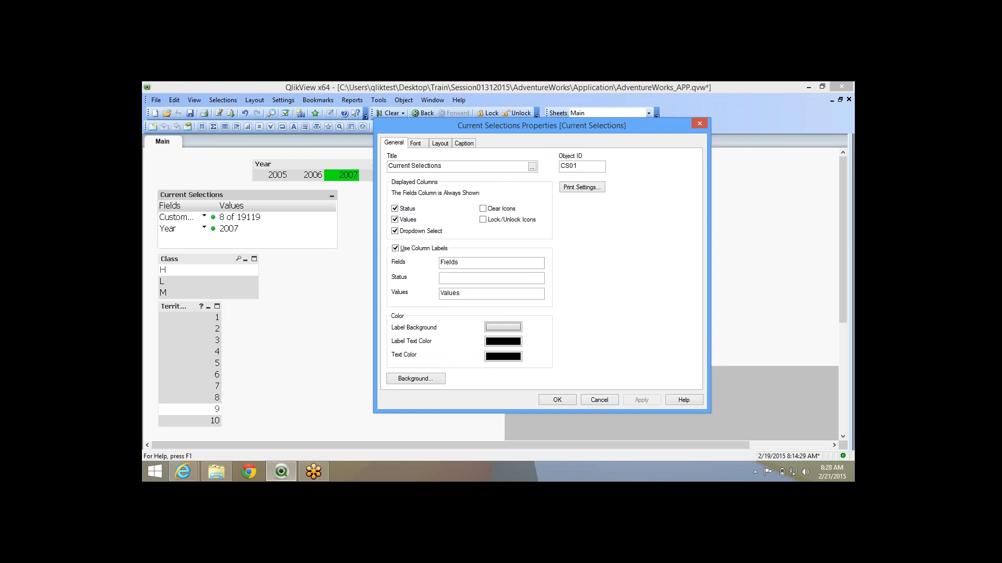
click(395, 248)
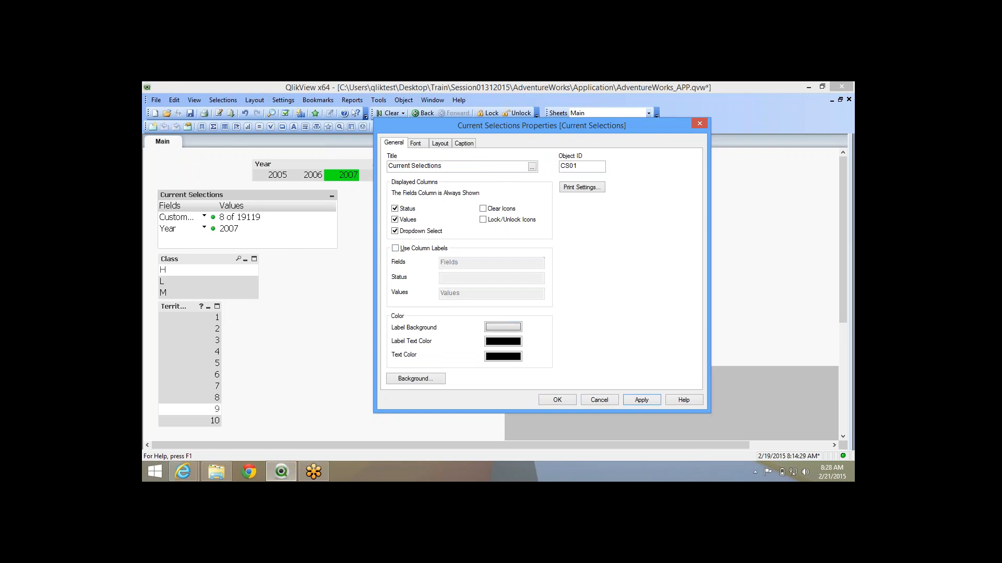
click(641, 400)
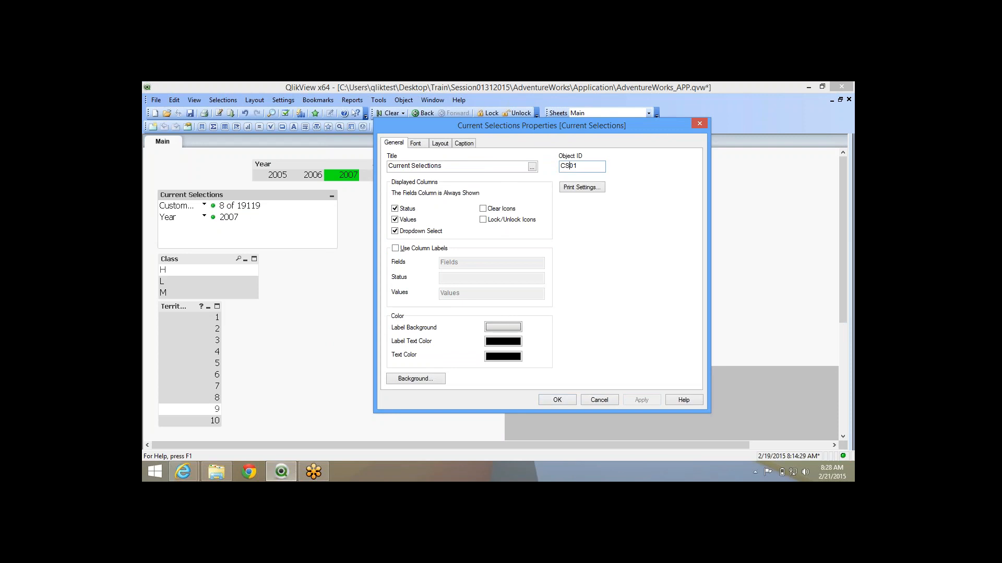
Review the object ID and the caption settings of the Current Selections box and close its properties.
drag(570, 166, 561, 165)
key(ctrl+Tab)
key(ctrl+Tab)
key(ctrl+Tab)
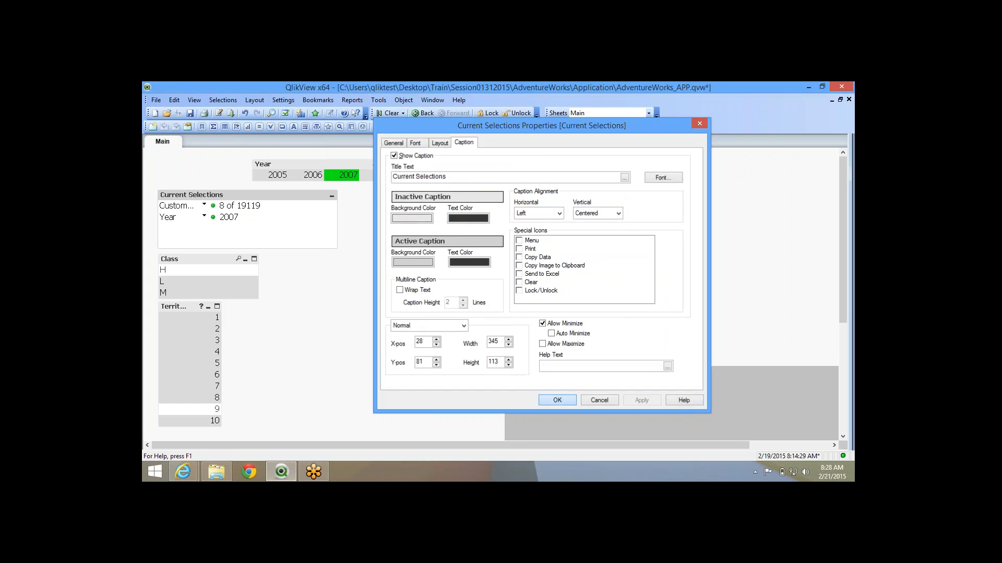
key(Return)
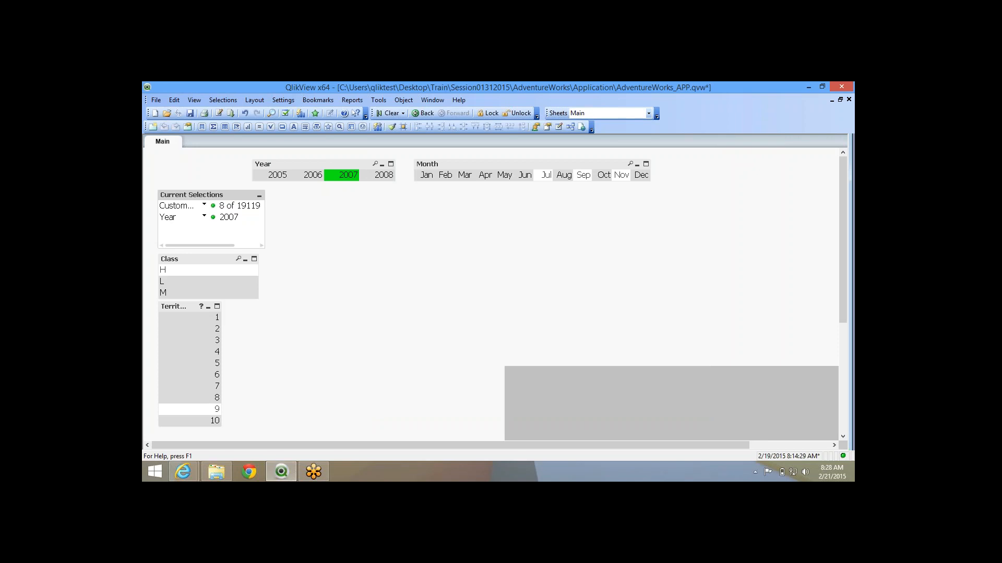
Resize the Current Selections and TerritoryID boxes to about the width of the Class list box and clear all selections.
drag(221, 360, 257, 360)
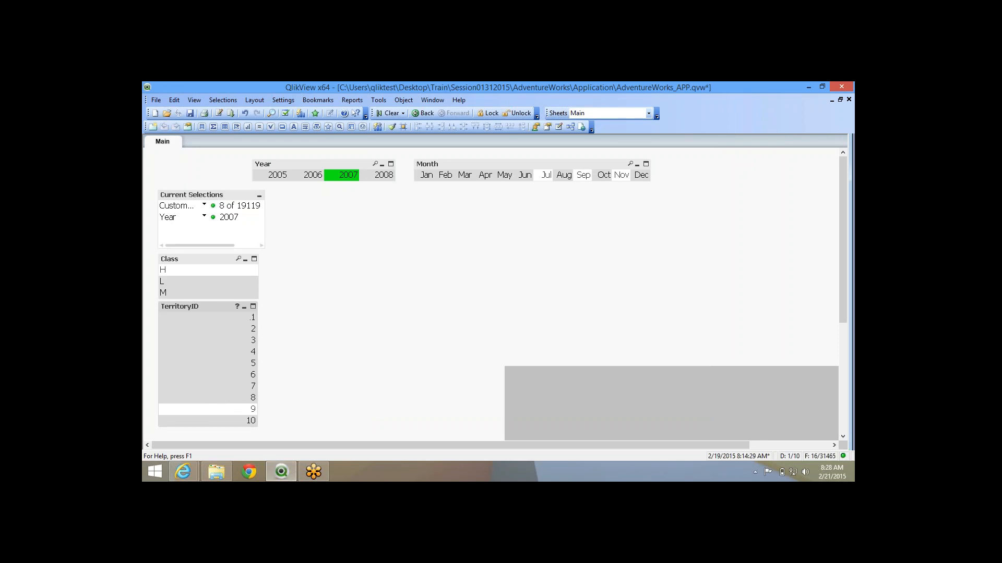
click(334, 339)
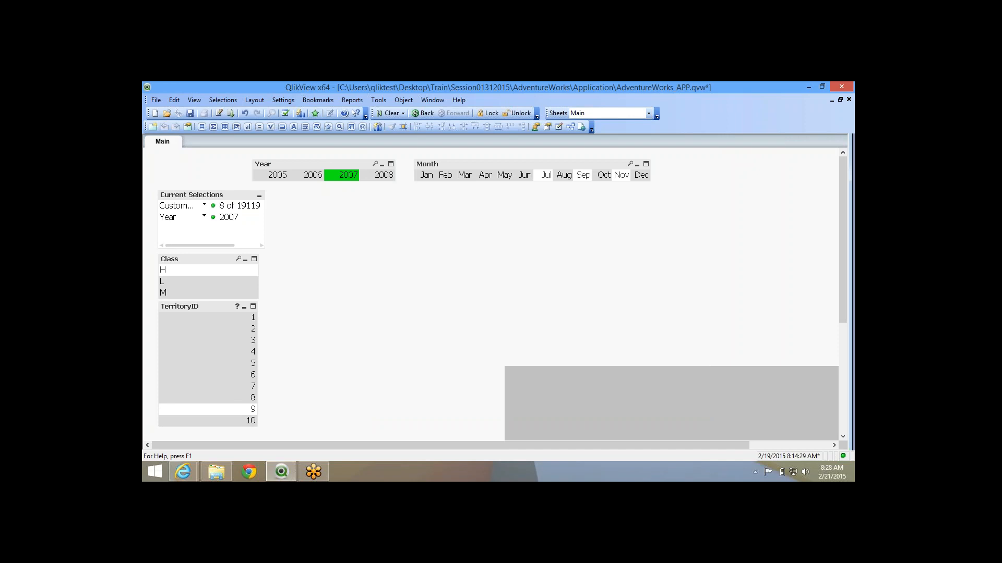
click(389, 113)
Shift the Year and Month list boxes slightly right together and move the gray block up directly beneath them.
drag(238, 150, 705, 200)
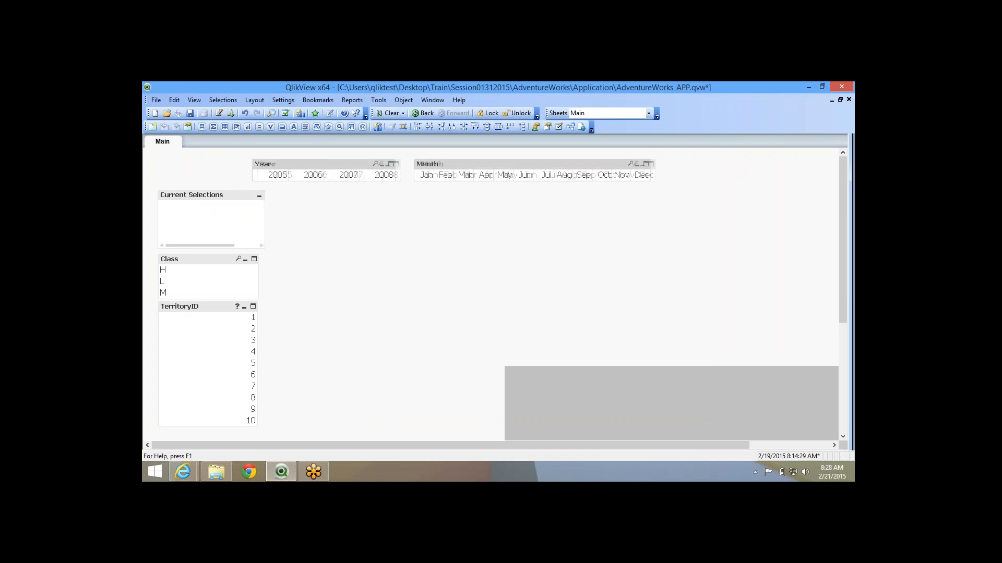
key(ctrl+shift+Right)
key(ctrl+shift+Right)
key(ctrl+shift+Right)
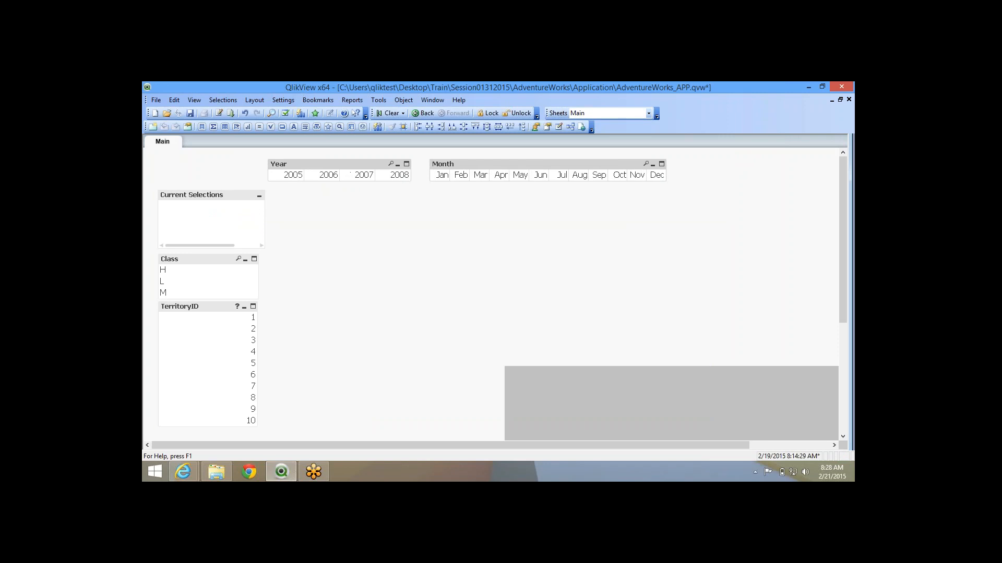
drag(626, 396, 393, 218)
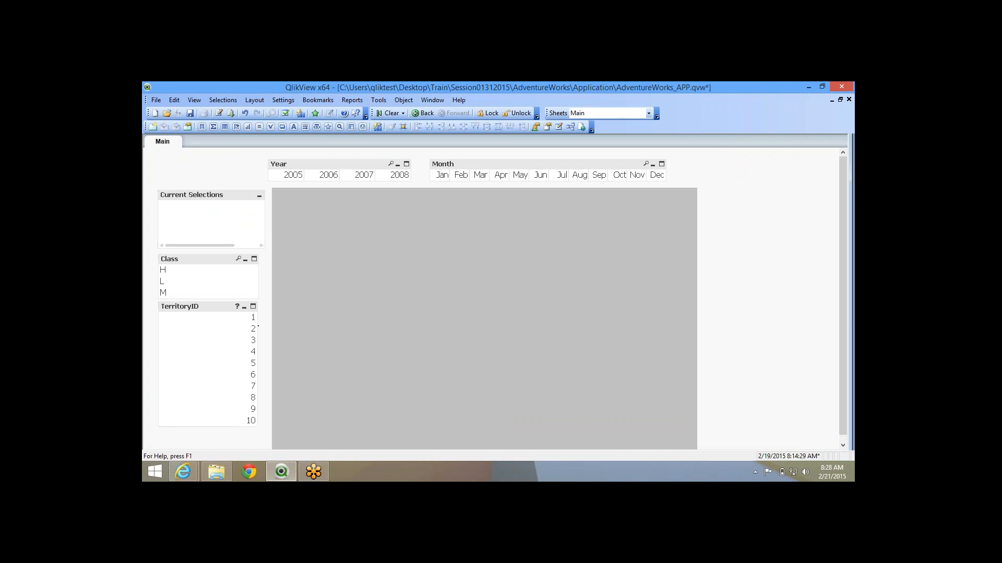
Resize the TerritoryID, Class and Current Selections boxes together so all three have the same width.
click(204, 307)
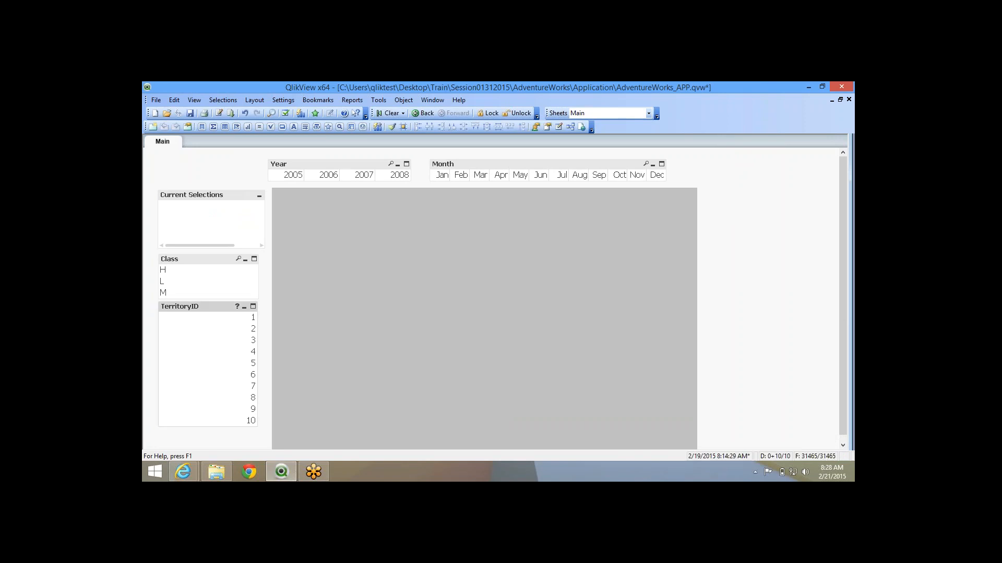
shift+click(198, 260)
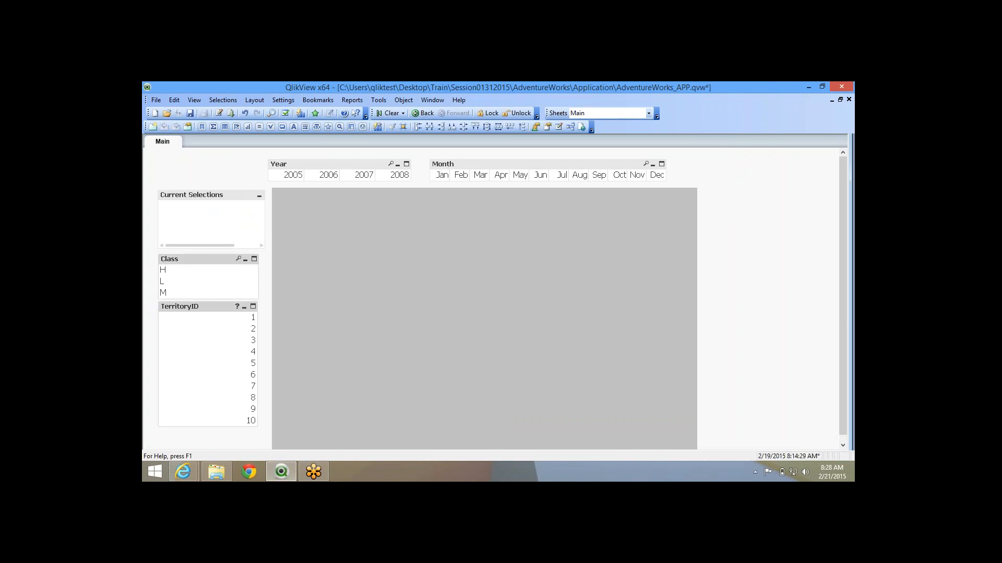
shift+click(203, 195)
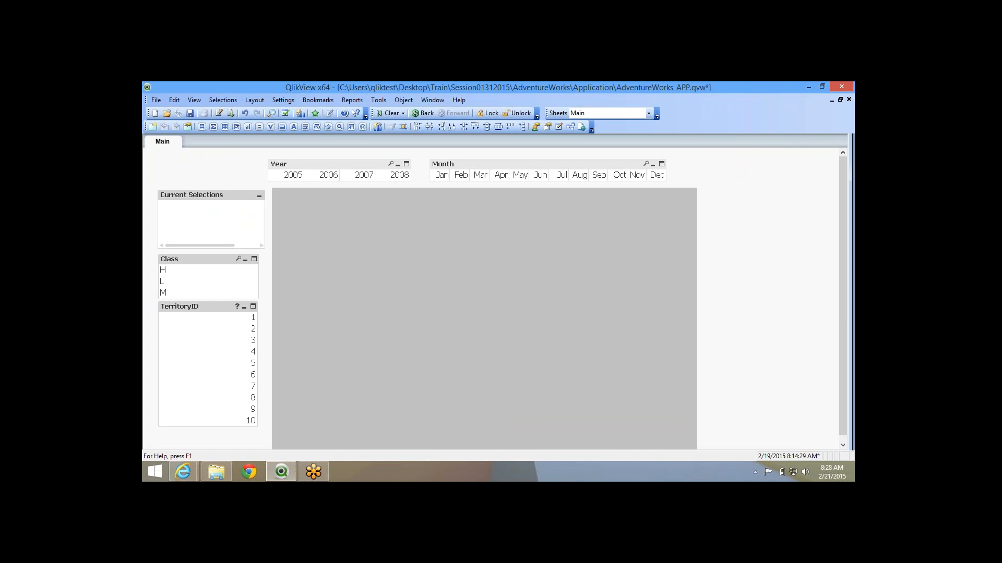
drag(258, 365, 263, 365)
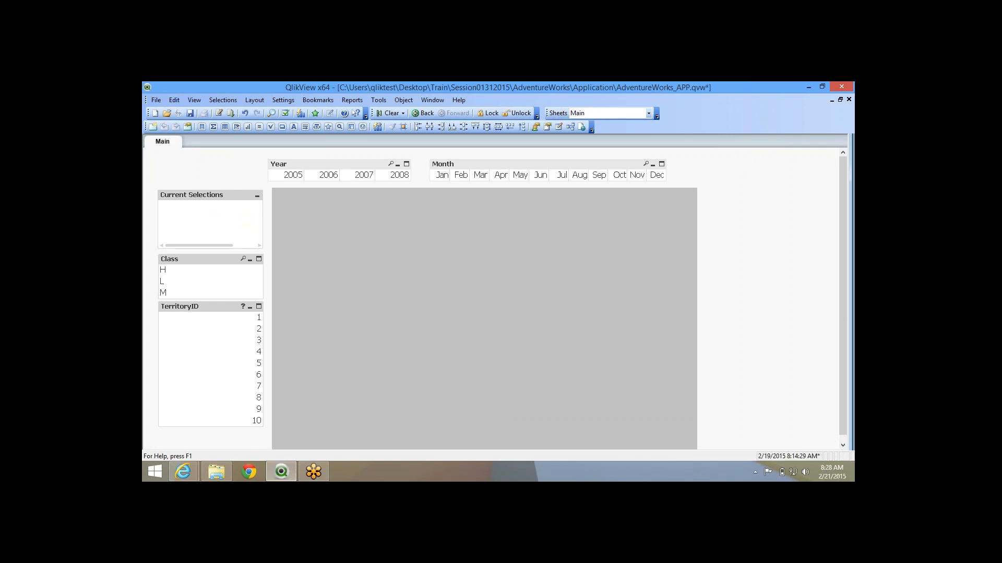
key(Escape)
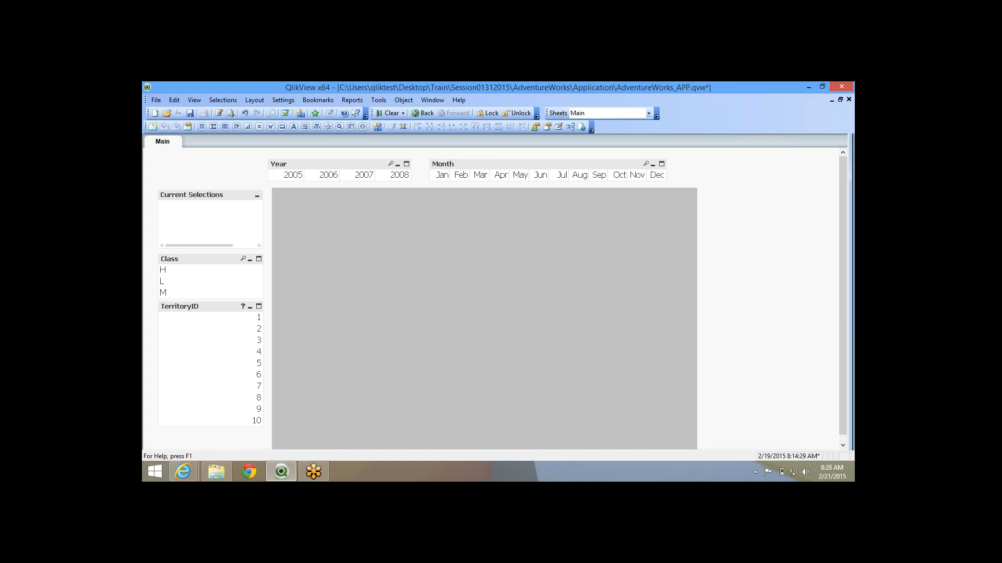
Shorten the TerritoryID list box to about three rows, freeing space below it.
right_click(719, 198)
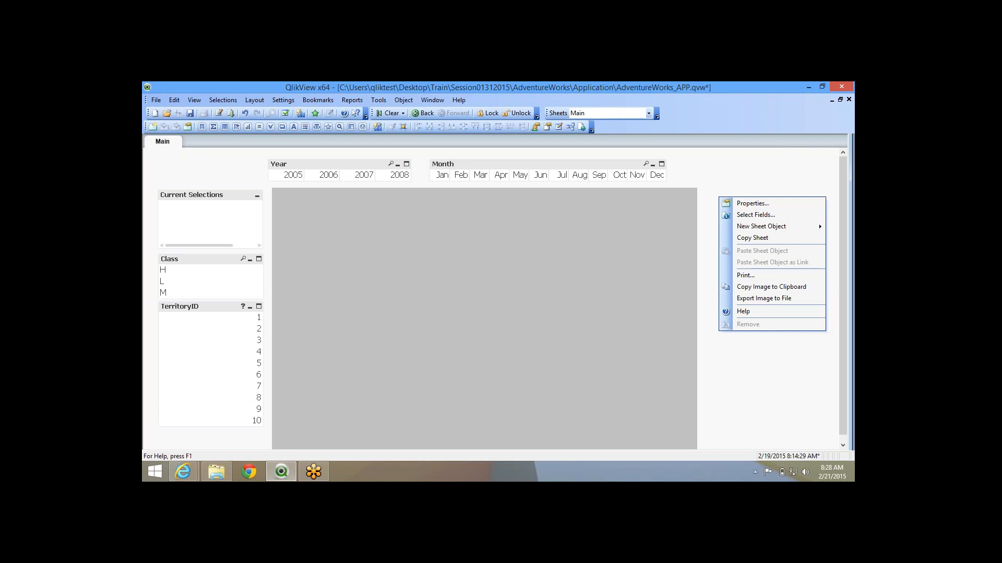
key(Escape)
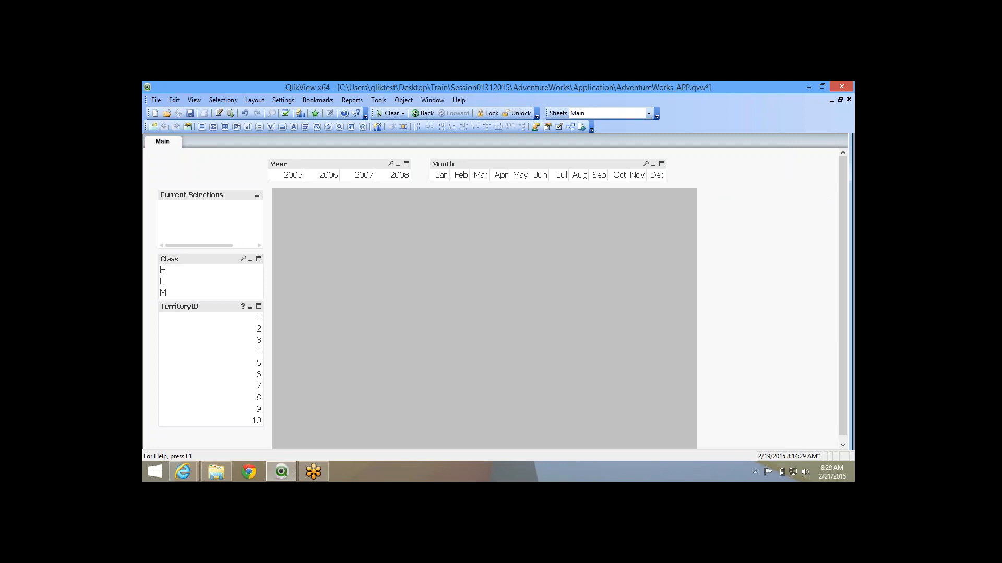
drag(211, 427, 211, 351)
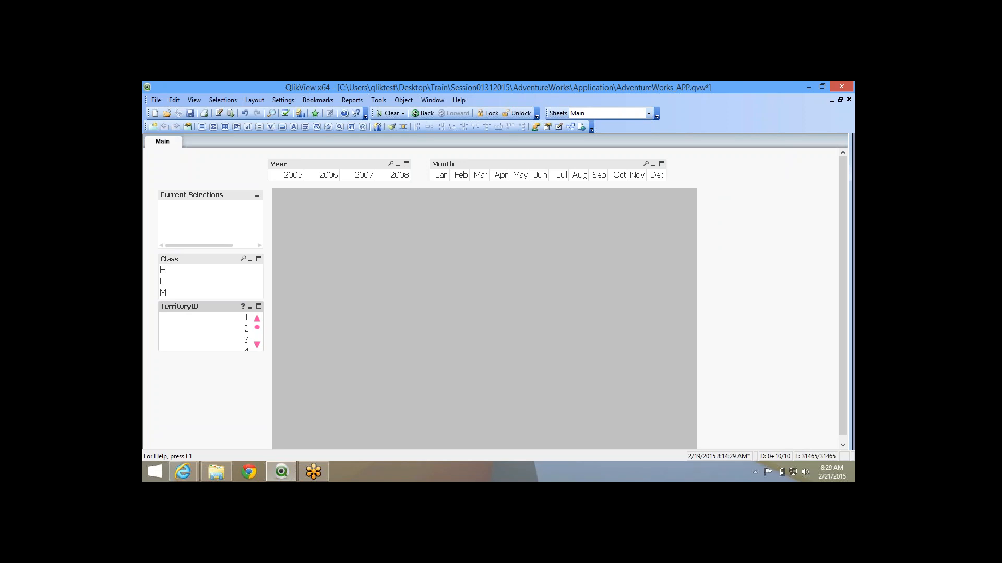
right_click(172, 373)
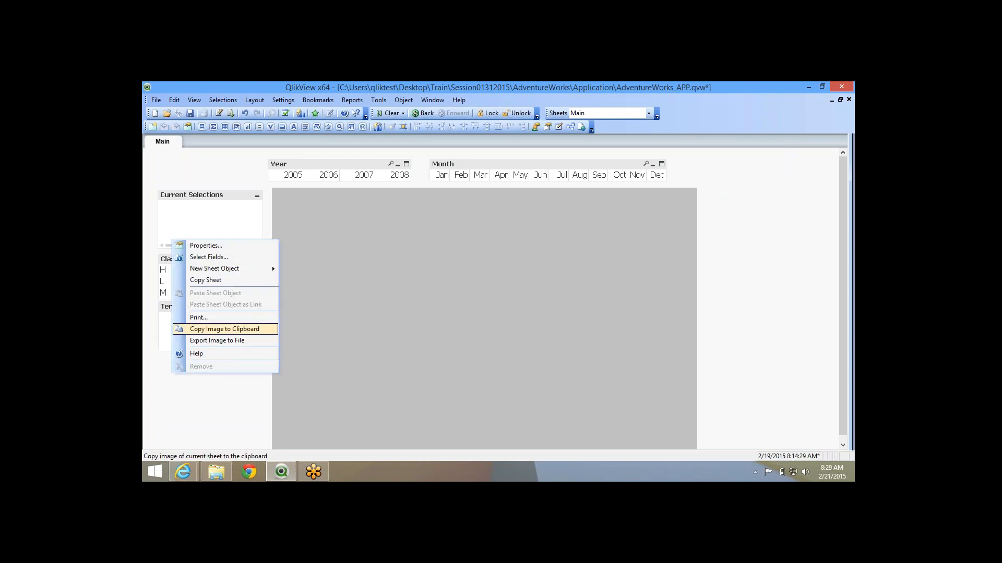
mouse_move(224, 269)
click(312, 293)
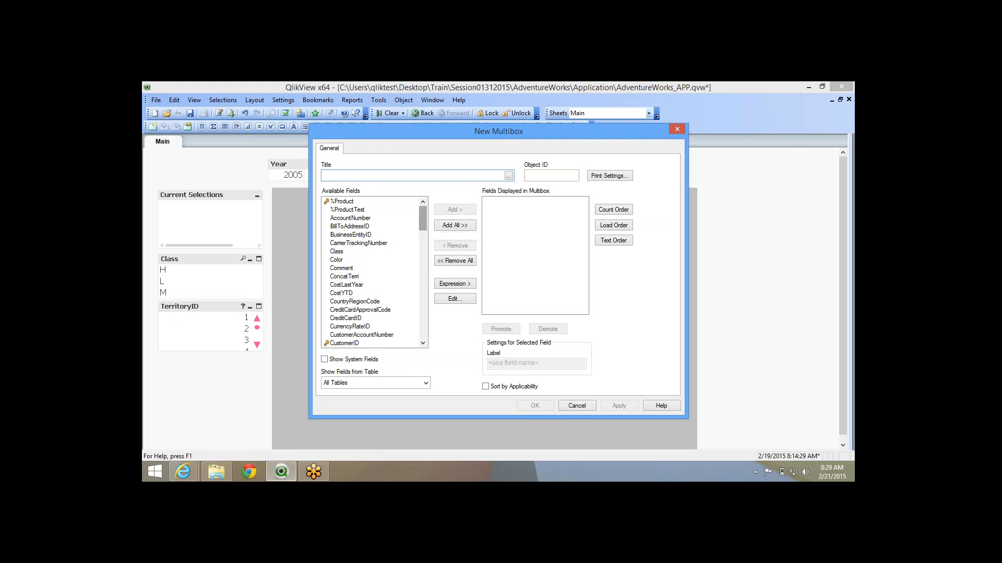
drag(423, 218, 422, 276)
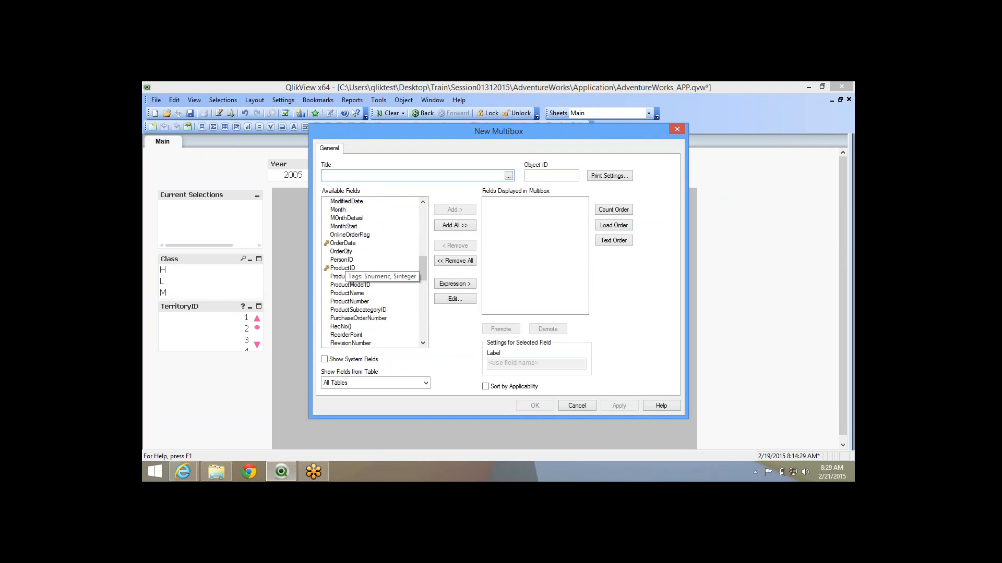
click(345, 268)
click(455, 225)
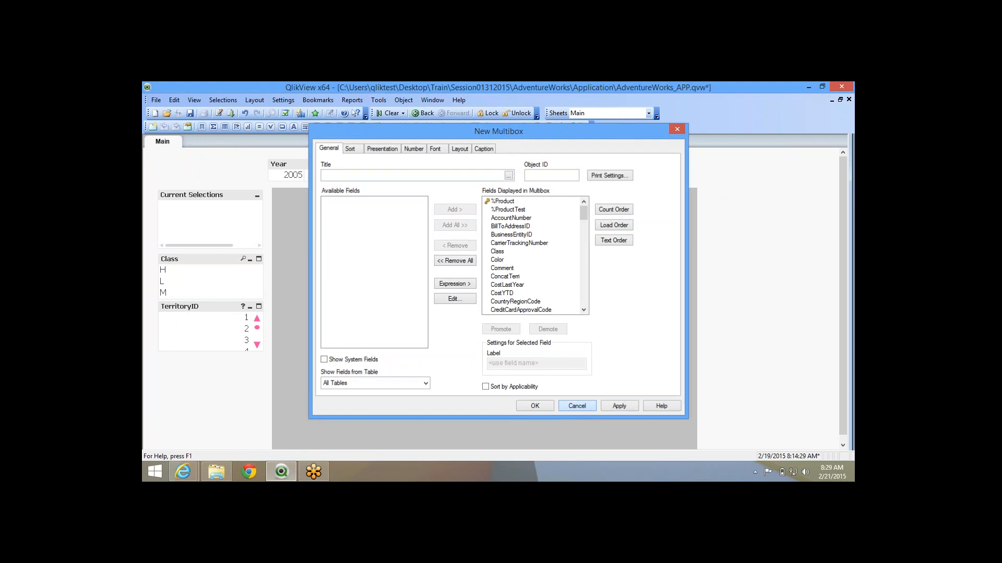
click(577, 406)
Start a new multi box on the Main sheet and add the CustomerID field to its displayed fields.
right_click(184, 375)
mouse_move(227, 268)
click(329, 304)
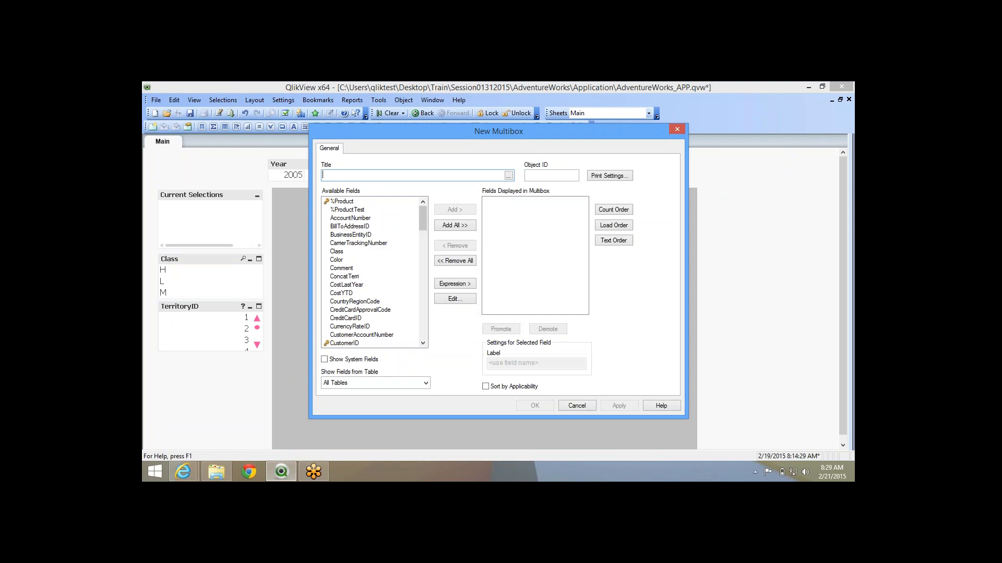
click(351, 235)
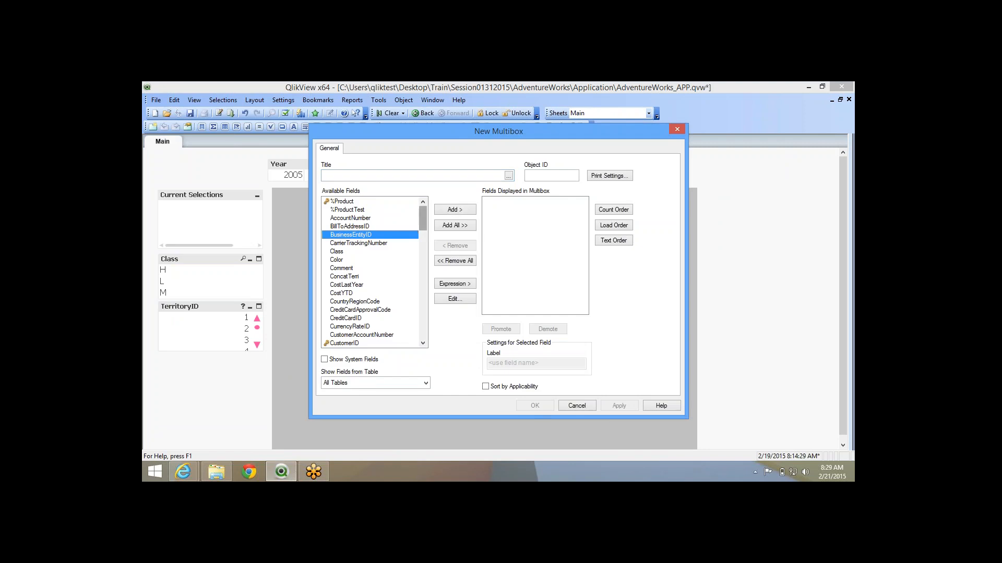
drag(423, 217, 423, 228)
click(351, 276)
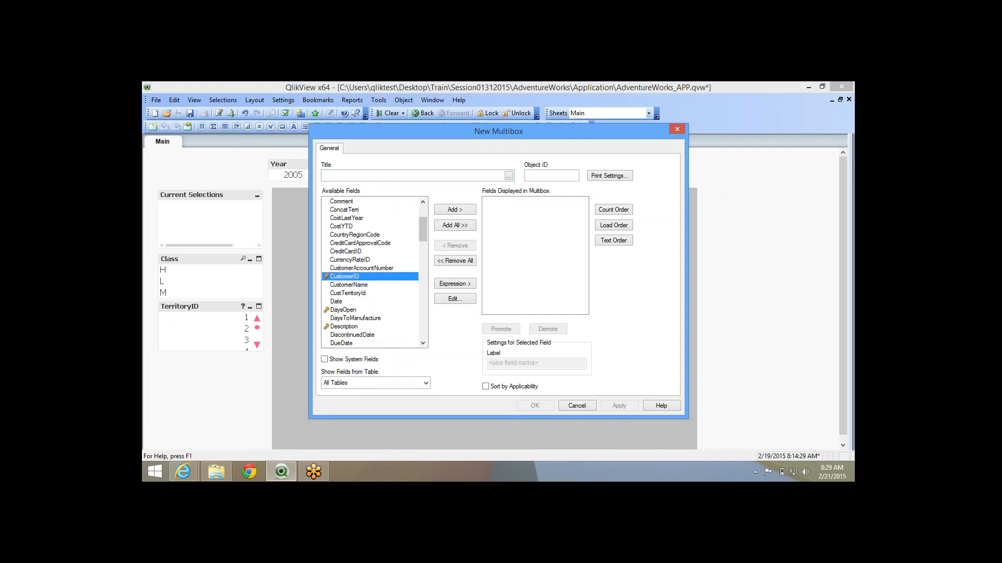
click(454, 209)
drag(423, 219, 423, 262)
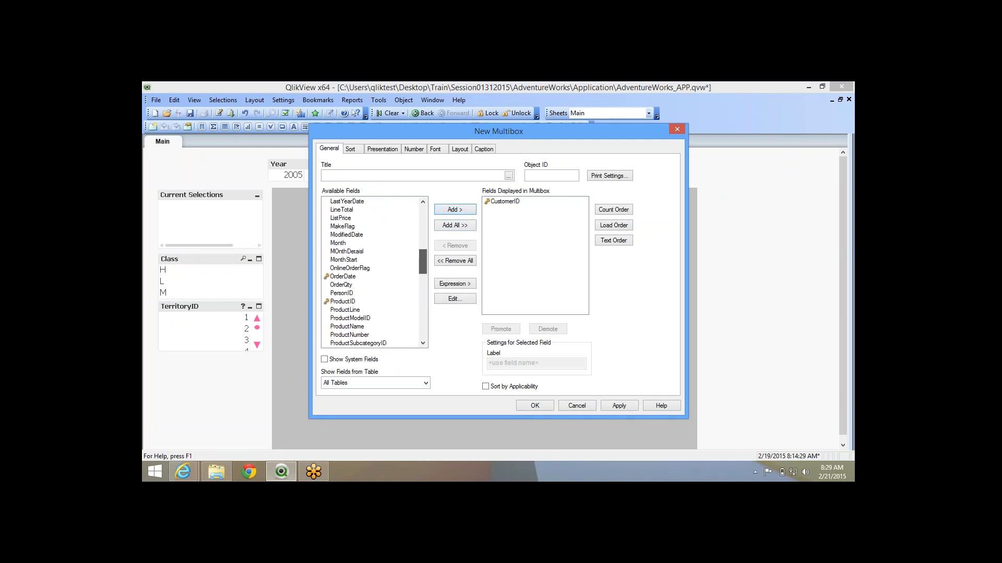
click(343, 301)
click(455, 209)
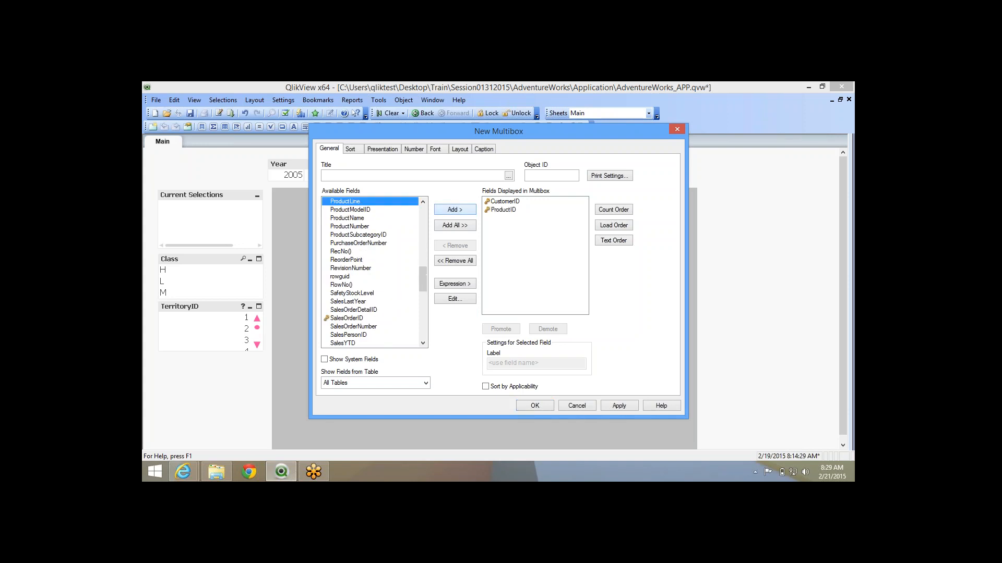
drag(423, 279, 423, 326)
click(349, 252)
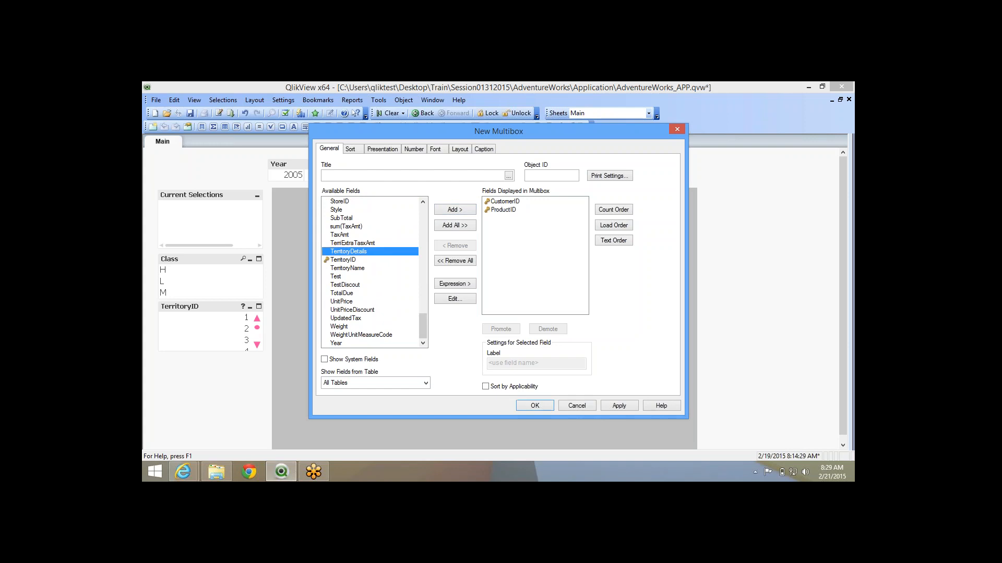
click(344, 260)
click(503, 209)
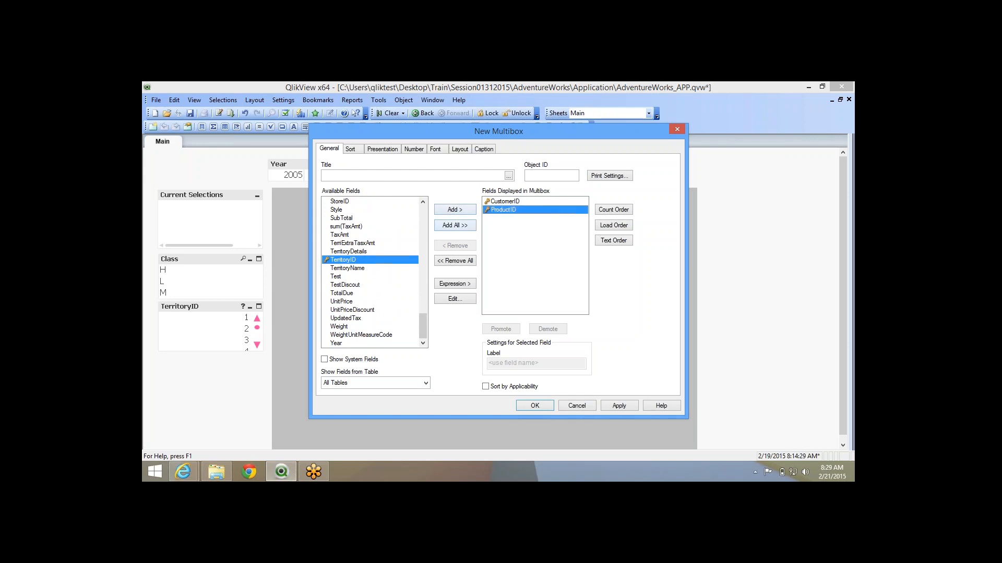
click(454, 245)
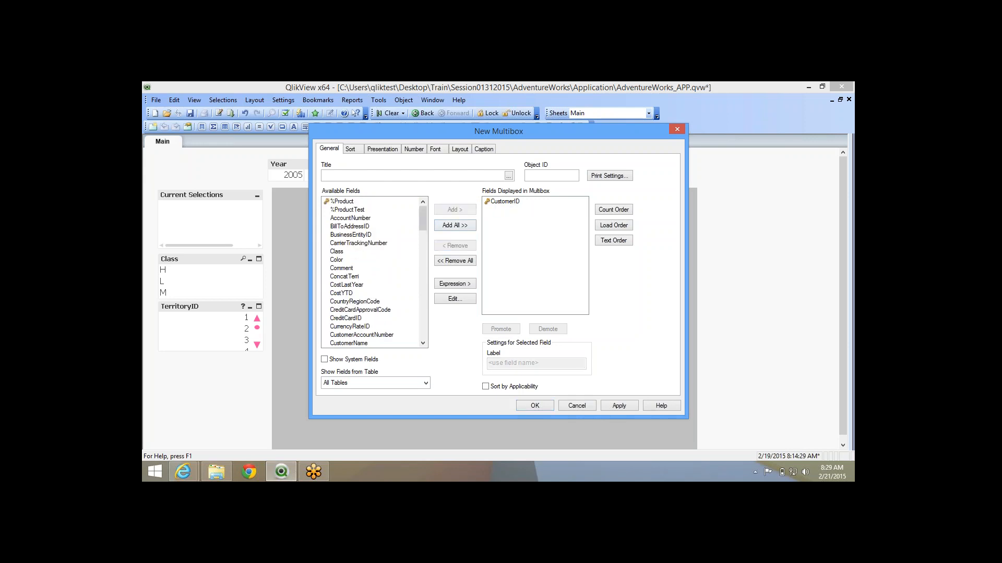
Add the ProductName and CustomerName fields to the new multi box.
drag(423, 219, 424, 277)
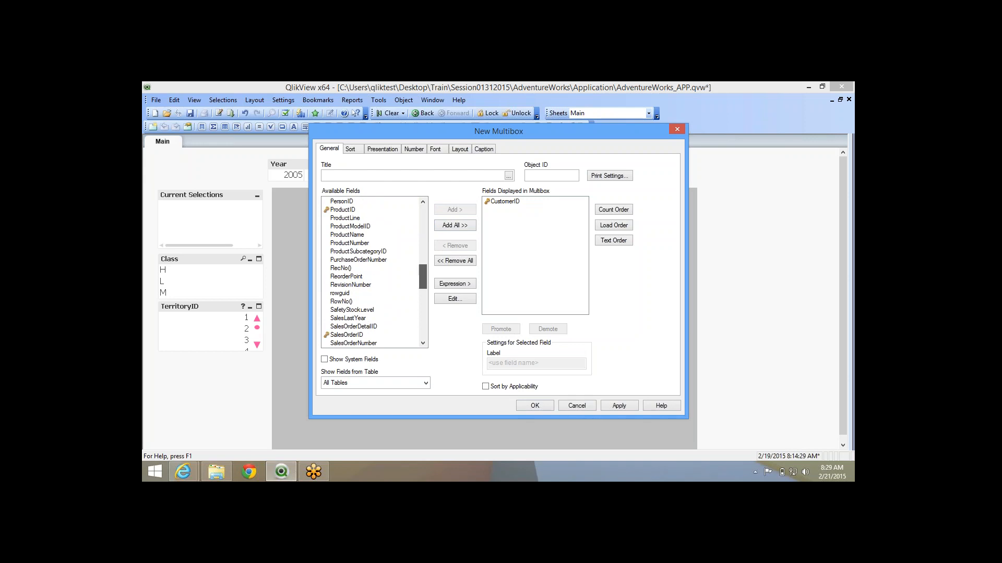
click(347, 234)
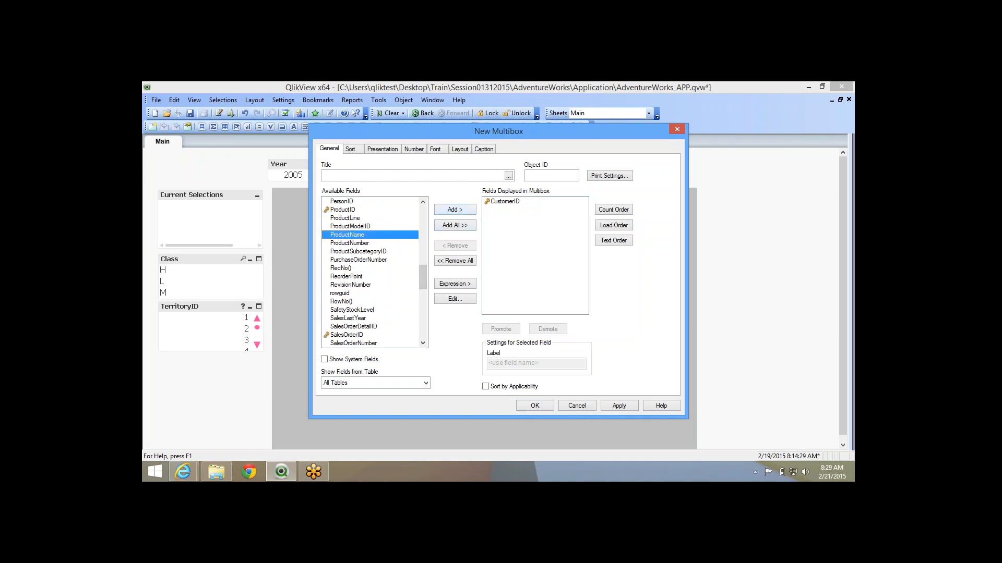
click(455, 209)
drag(423, 283, 423, 305)
click(349, 301)
click(455, 209)
Add the SpecialOfferID and TerritoryName fields and create the multi box on the sheet.
click(349, 293)
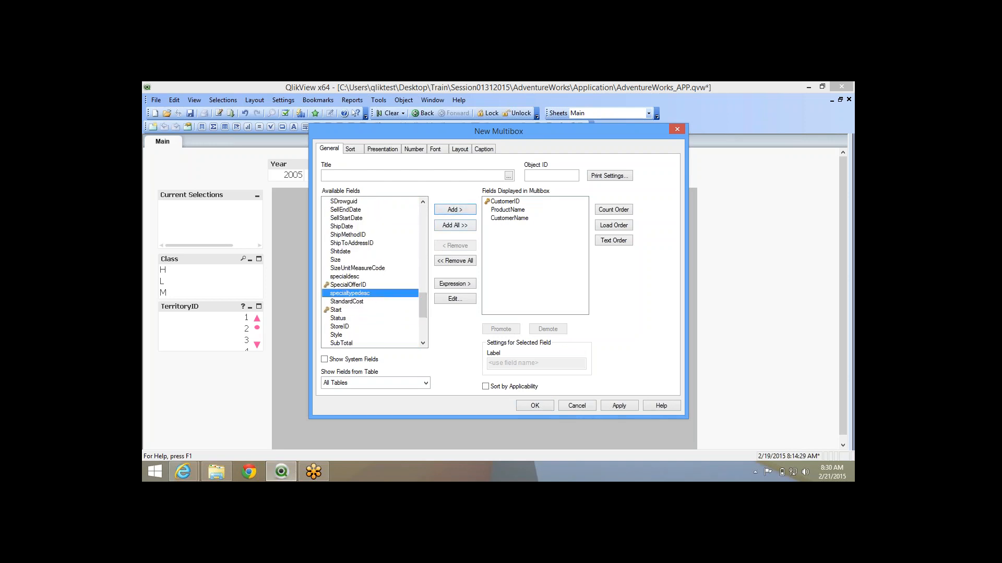
click(371, 285)
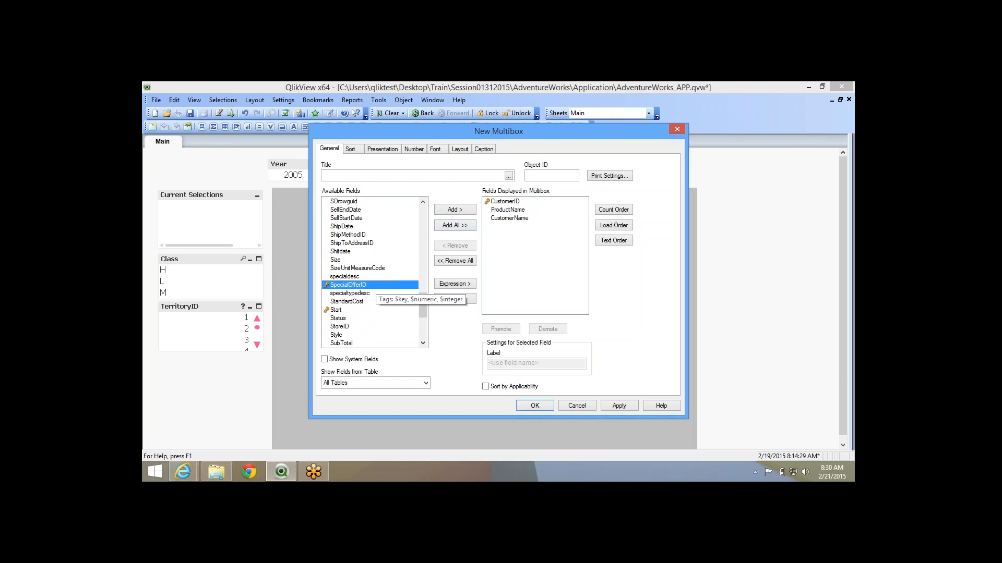
click(455, 210)
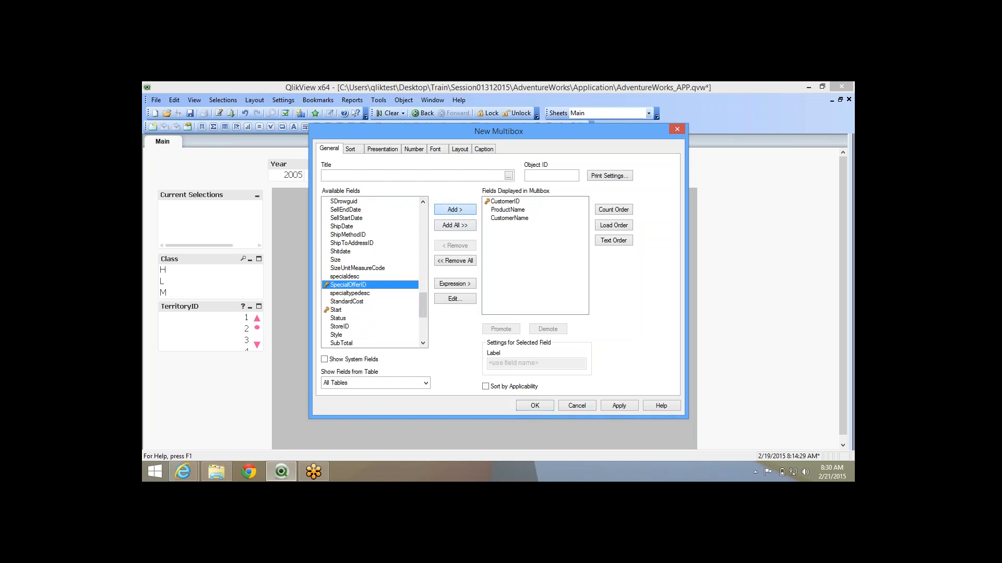
drag(423, 319, 423, 326)
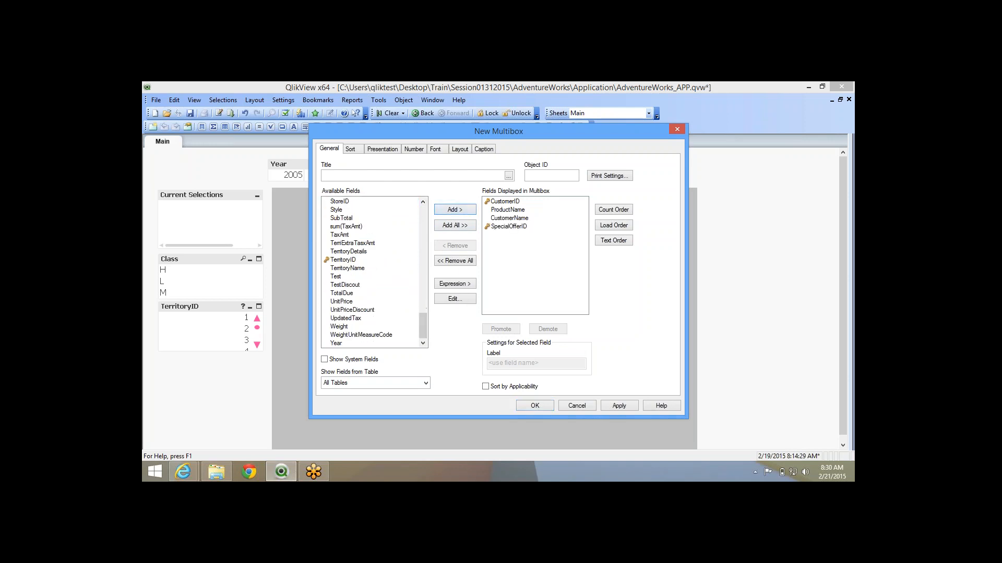
click(371, 267)
click(455, 210)
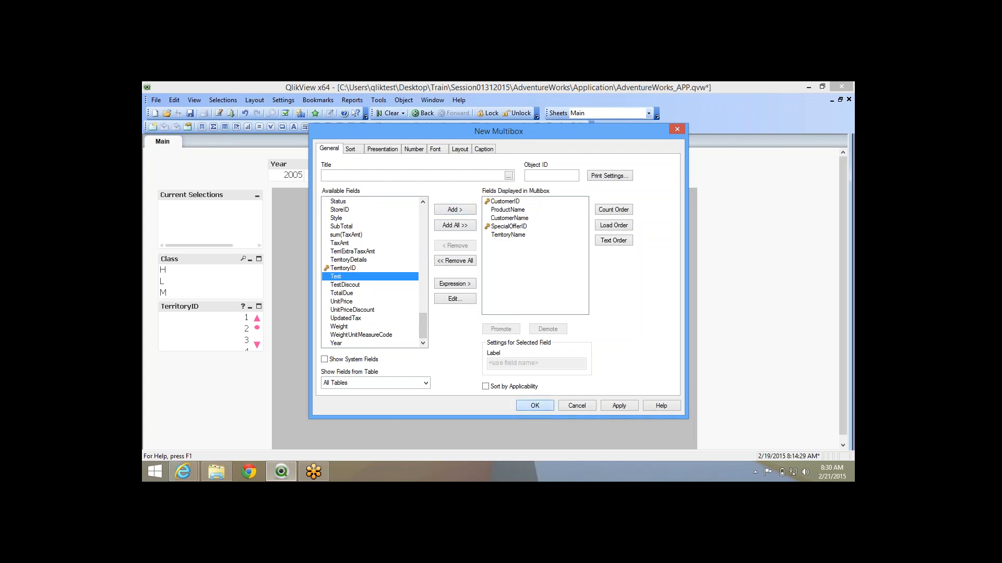
key(Return)
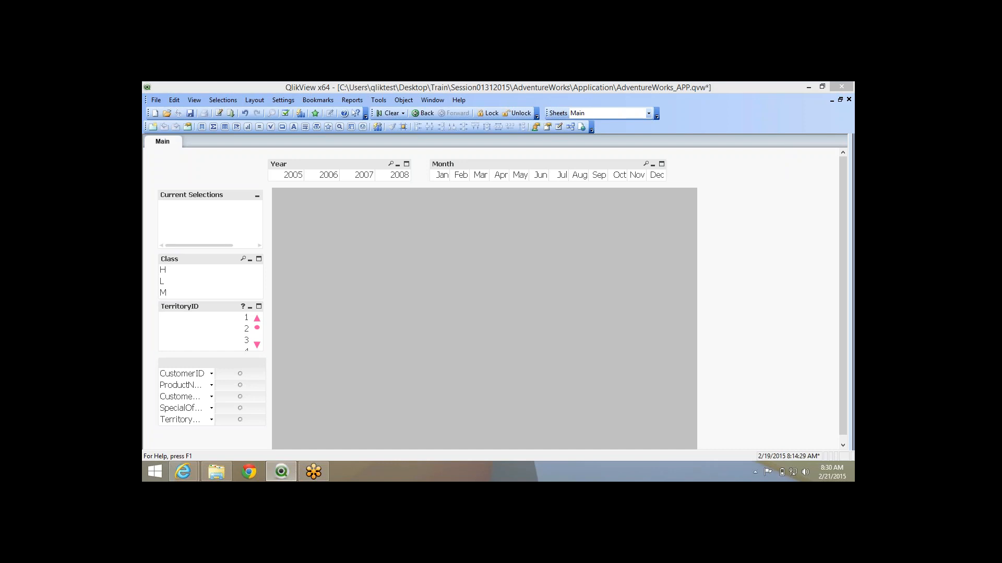
Widen the multi box's label column to fit the full field names and narrow its value column so the box ends before the gray block.
drag(214, 385, 226, 386)
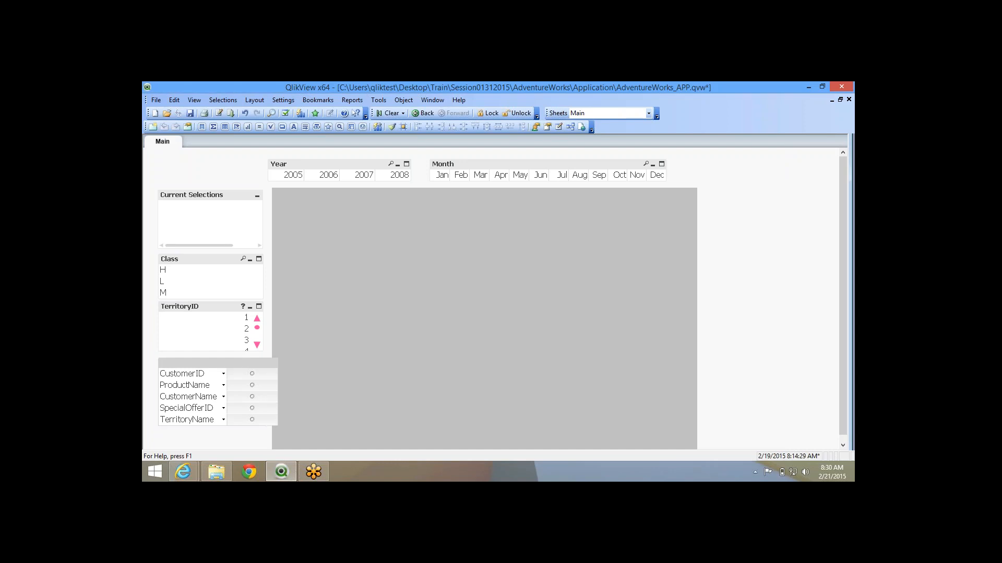
click(224, 374)
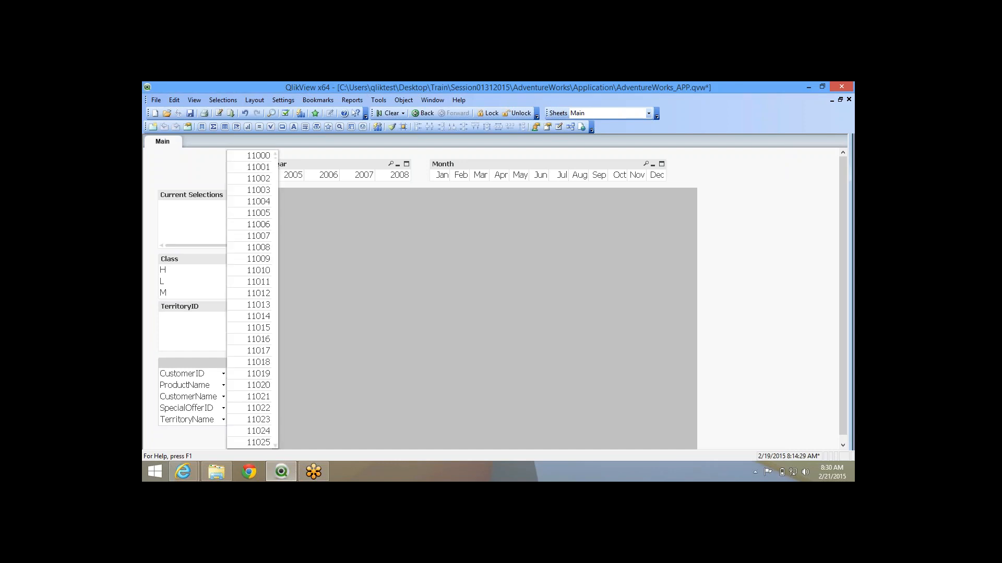
click(224, 374)
drag(226, 385, 234, 386)
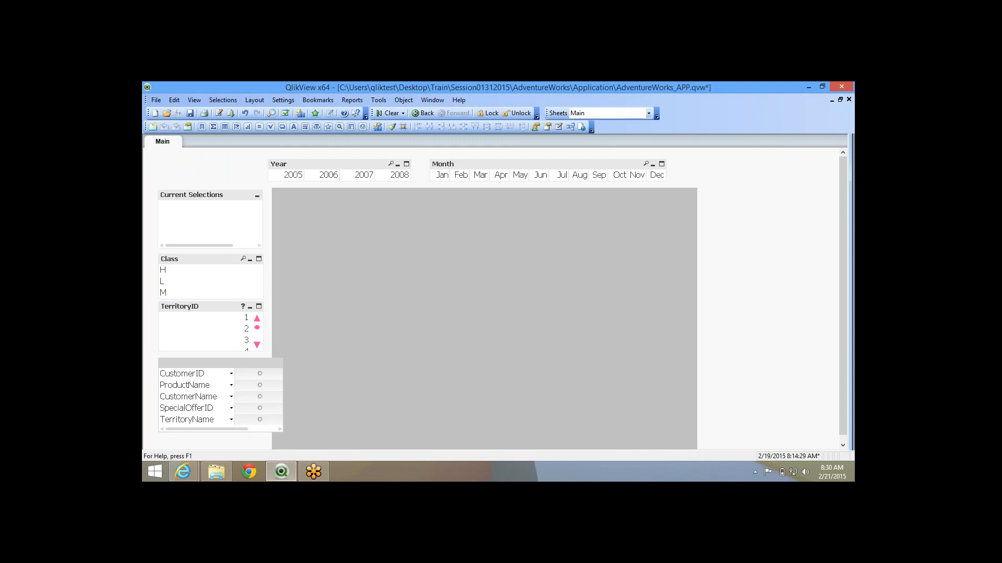
drag(234, 429, 262, 428)
drag(282, 396, 227, 397)
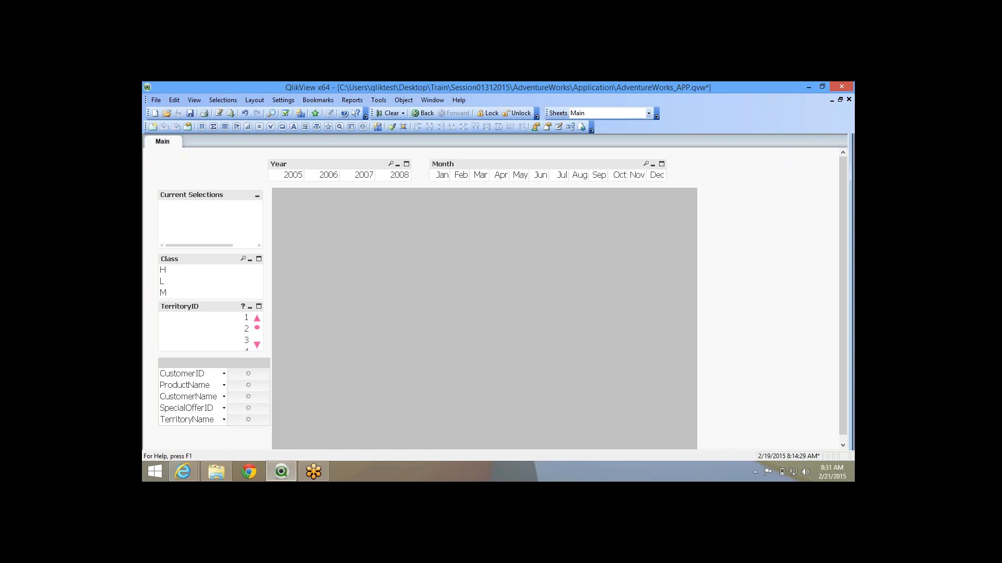
Examine the value lists of the CustomerID, ProductName and CustomerName fields in the multi box without selecting anything.
click(223, 375)
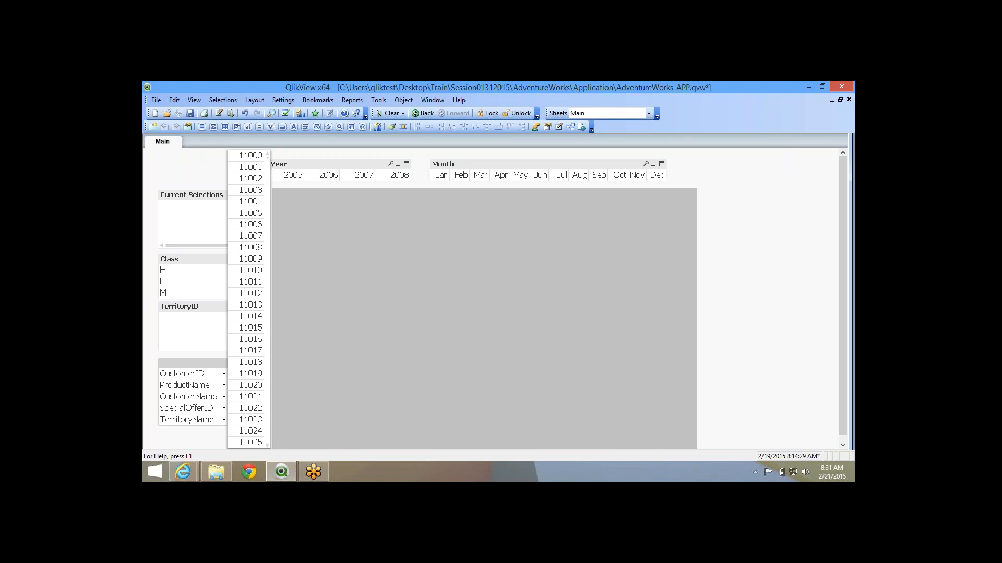
key(Escape)
click(224, 385)
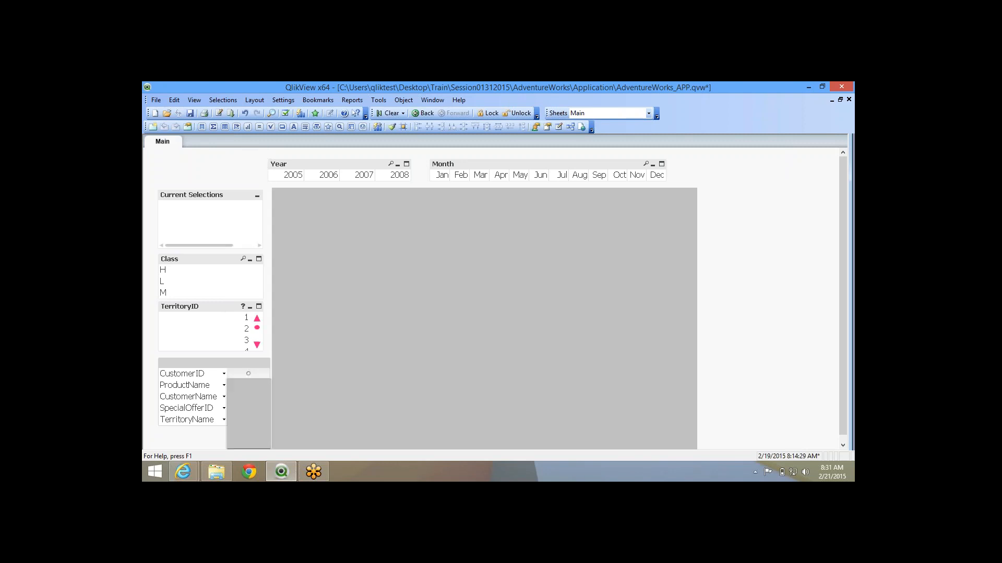
key(Escape)
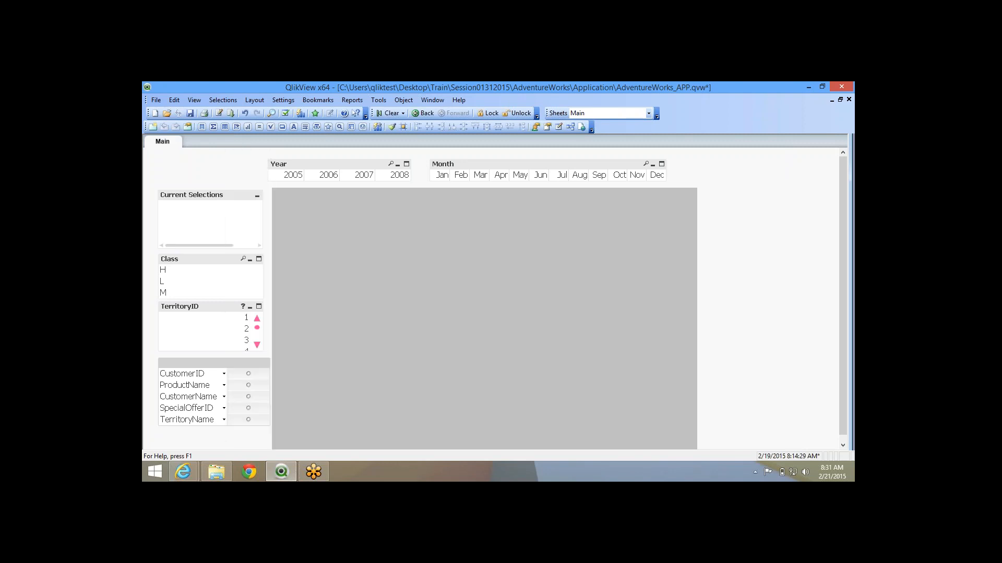
click(224, 374)
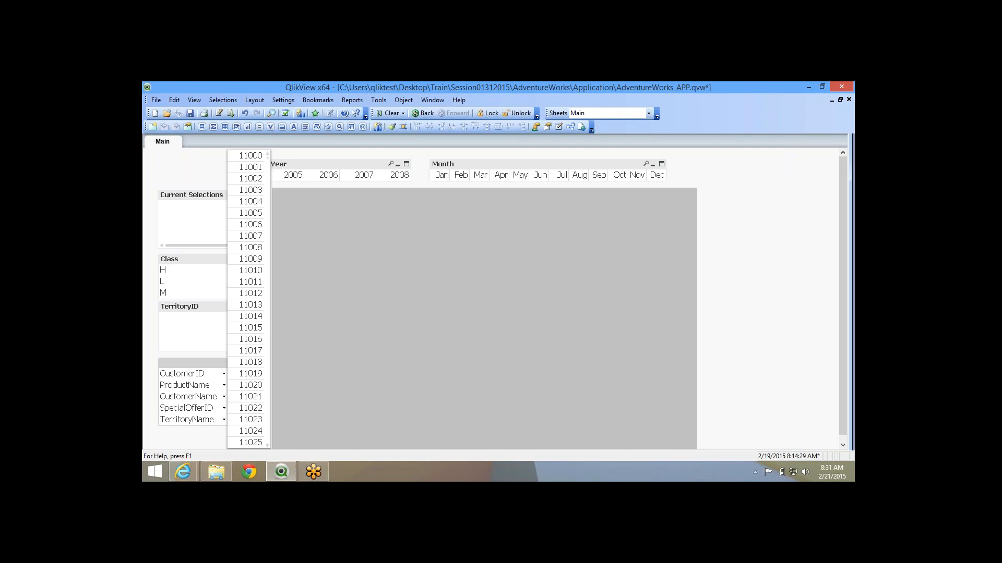
key(Escape)
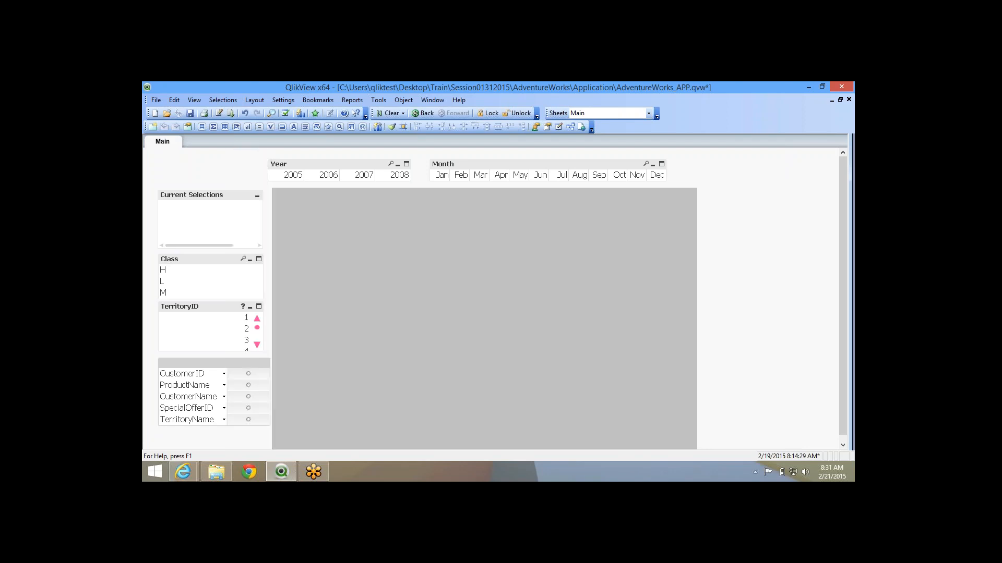
click(224, 397)
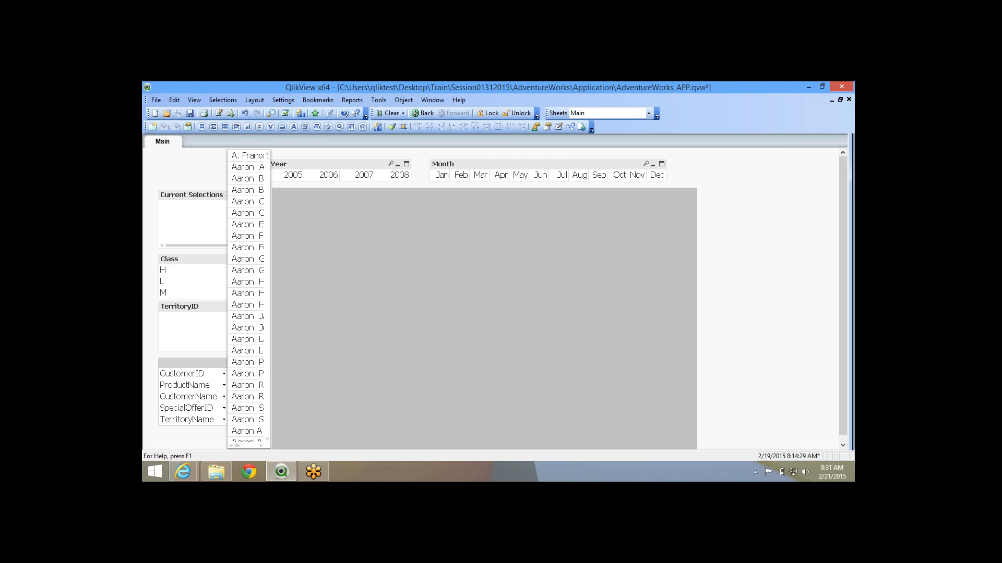
key(Escape)
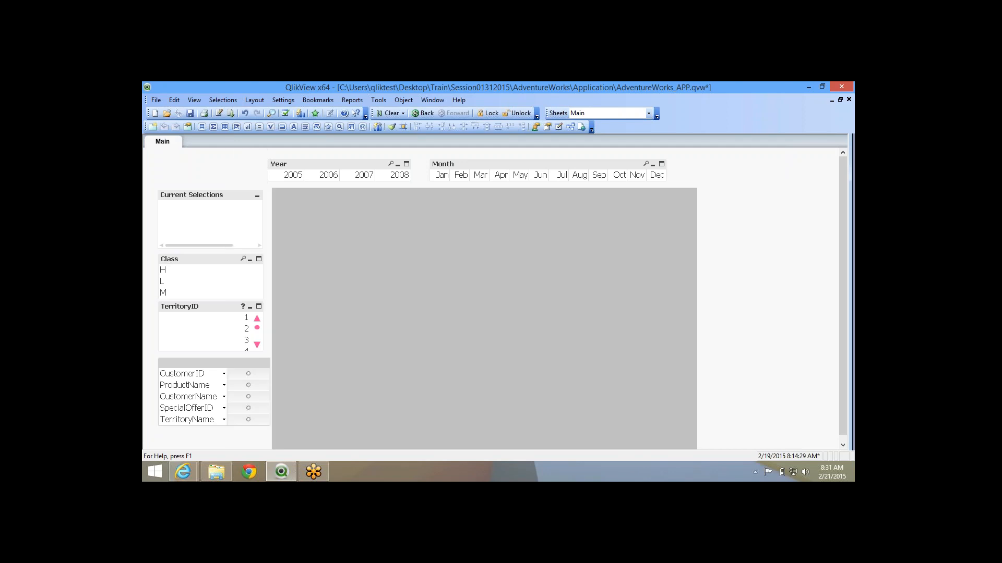
In the multi box's properties, try load order and count order for the displayed fields, settling on text order.
right_click(238, 226)
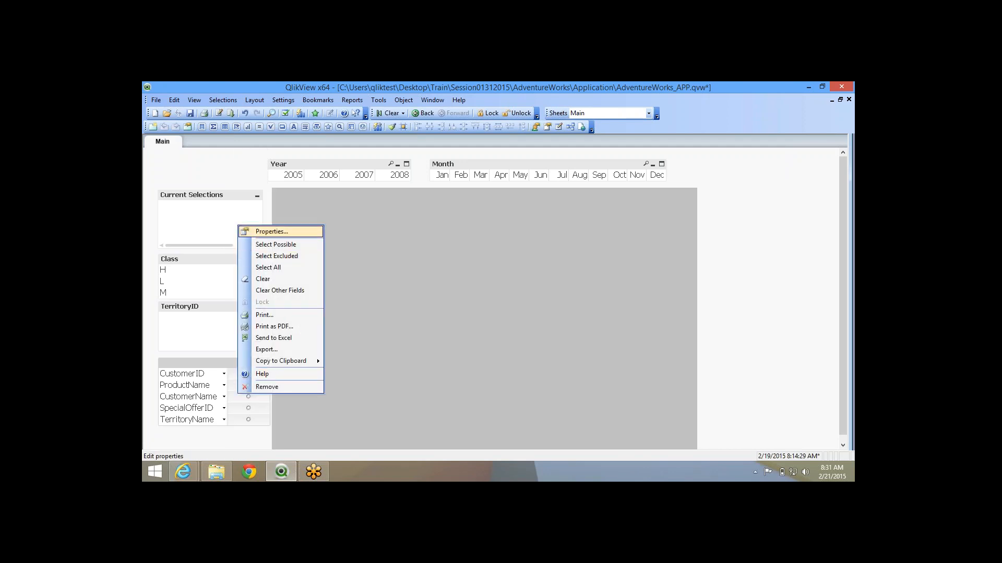
click(271, 232)
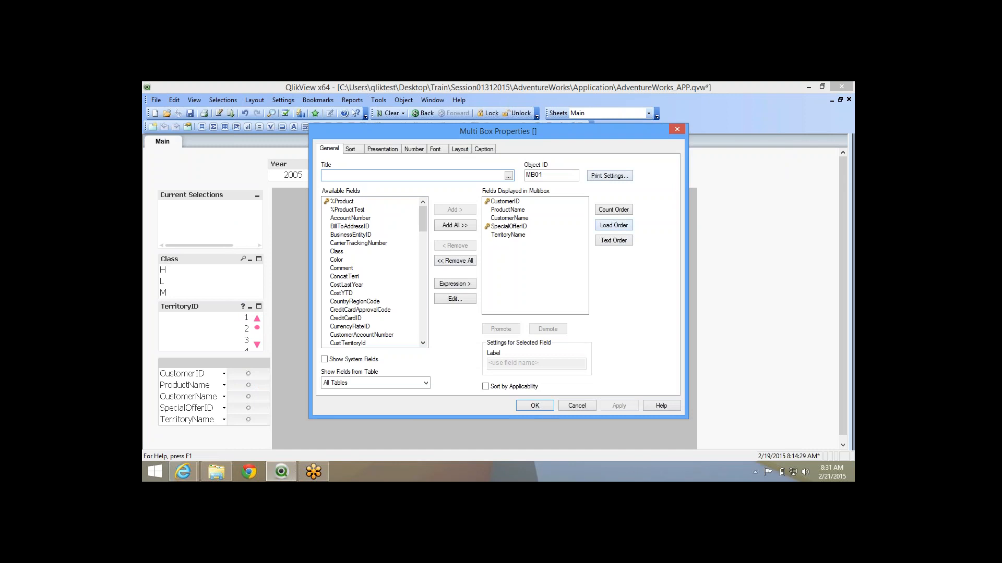
click(614, 225)
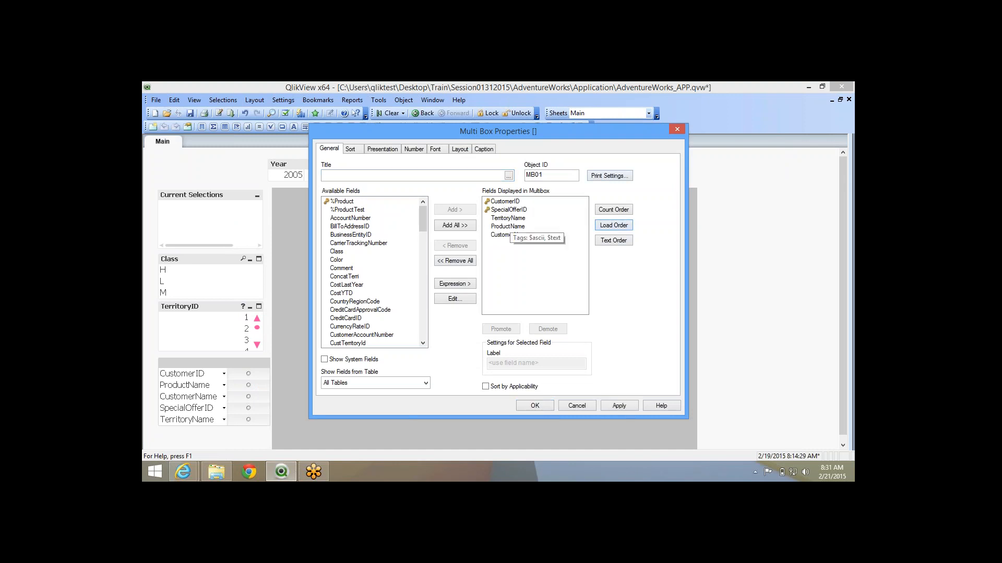
click(614, 209)
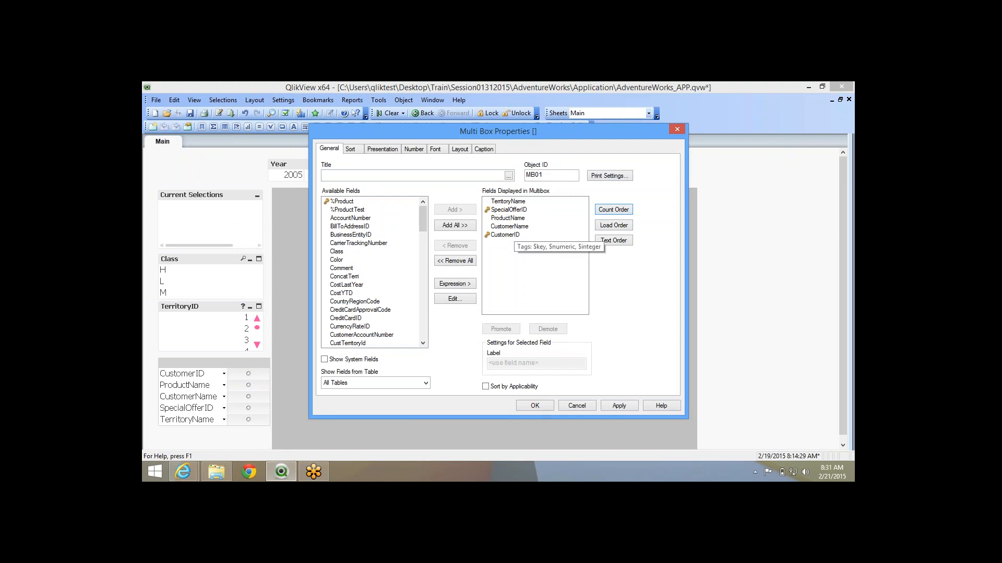
click(614, 240)
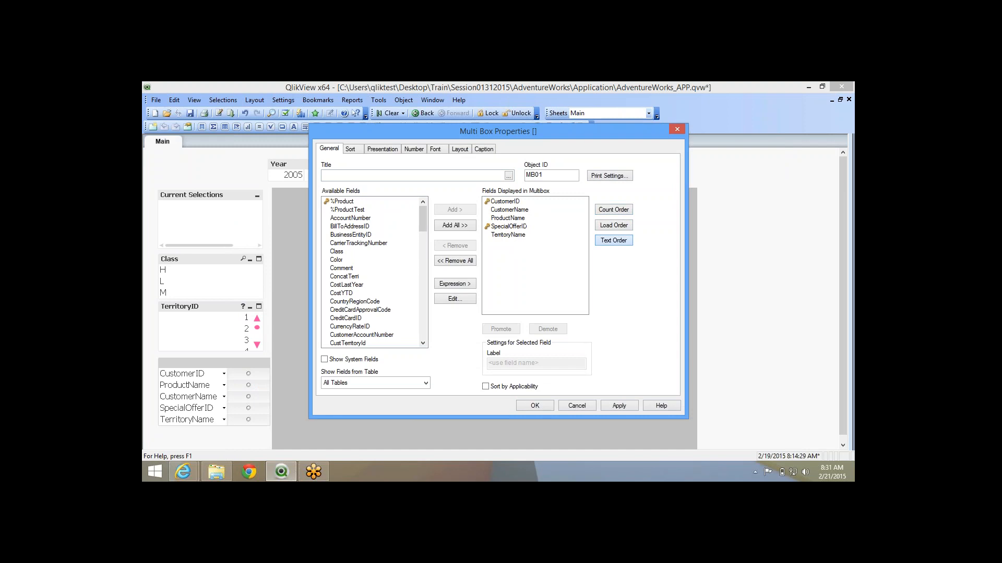
Promote TerritoryName to the first position among the multi box's displayed fields.
click(505, 202)
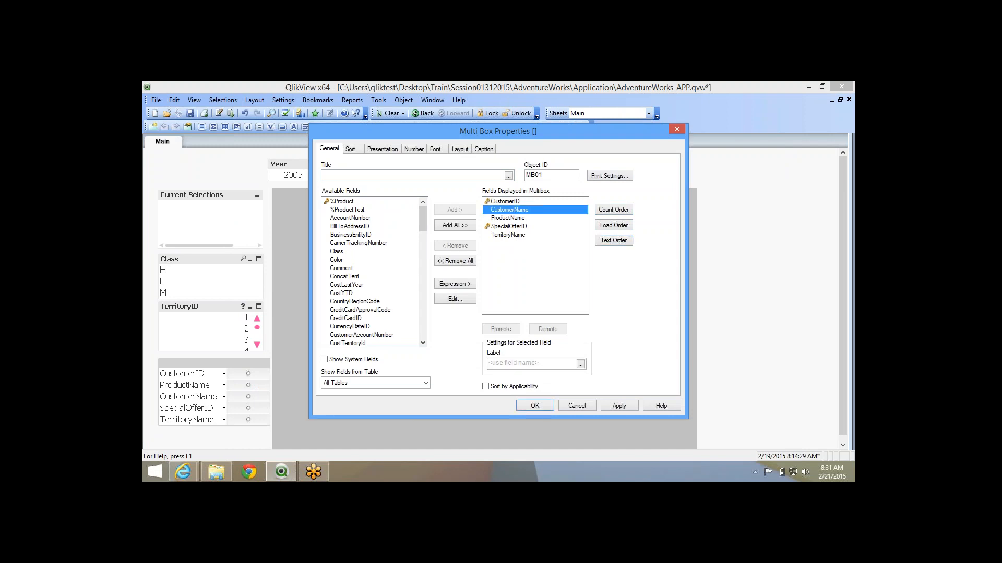
click(509, 235)
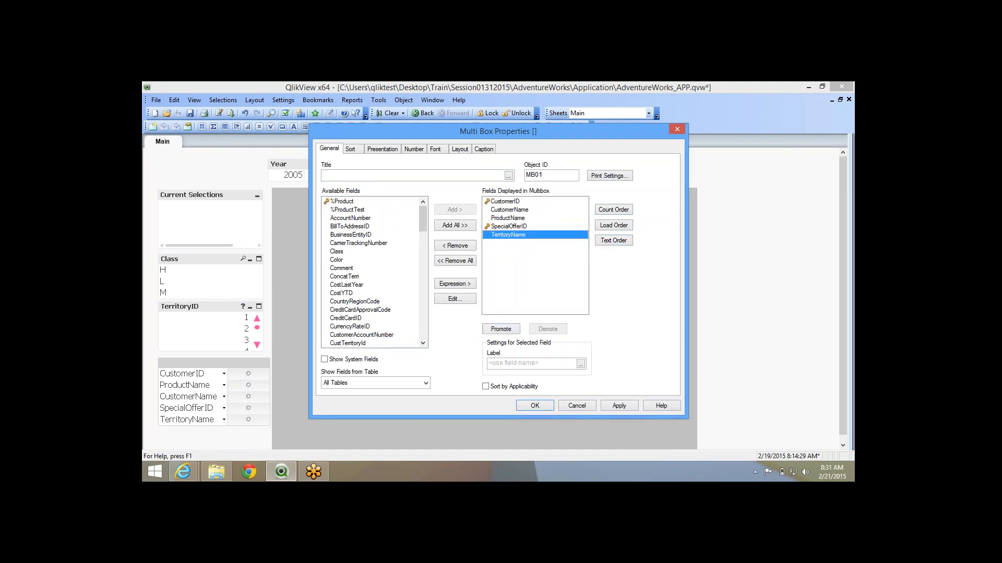
click(501, 329)
click(501, 329)
click(501, 329)
click(501, 328)
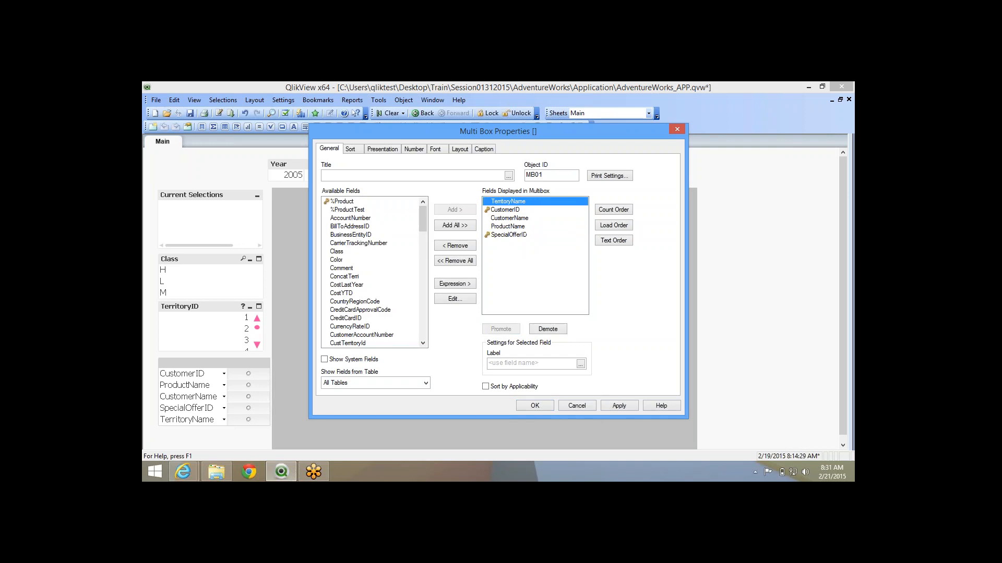
Promote SpecialOfferID to the second position among the multi box's displayed fields.
click(508, 235)
click(500, 329)
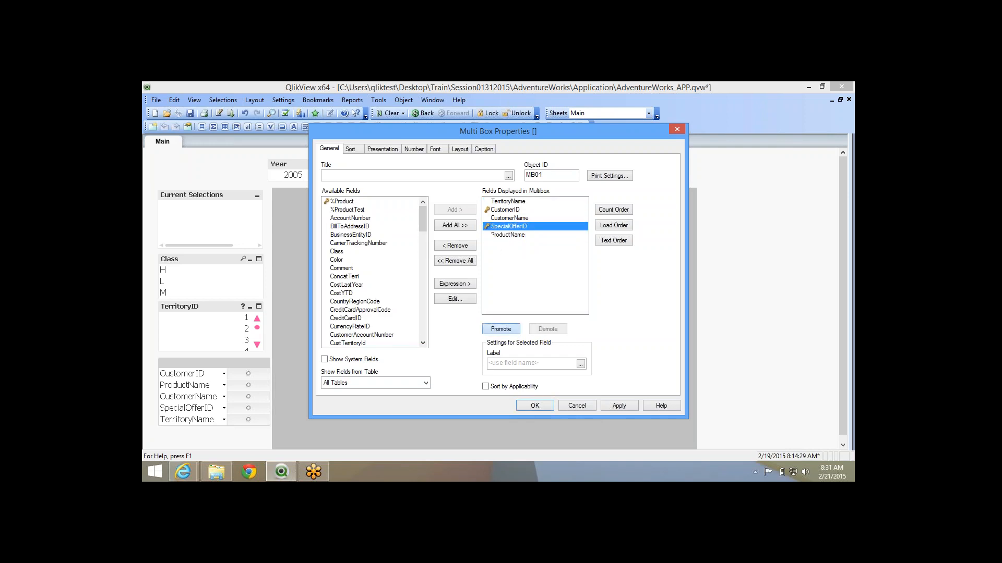
click(501, 329)
click(501, 329)
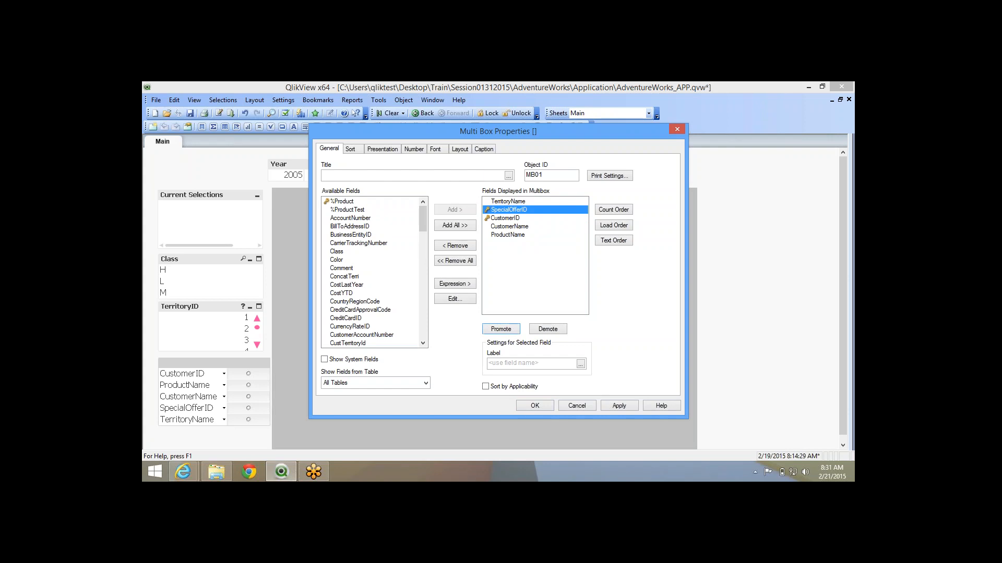
click(531, 364)
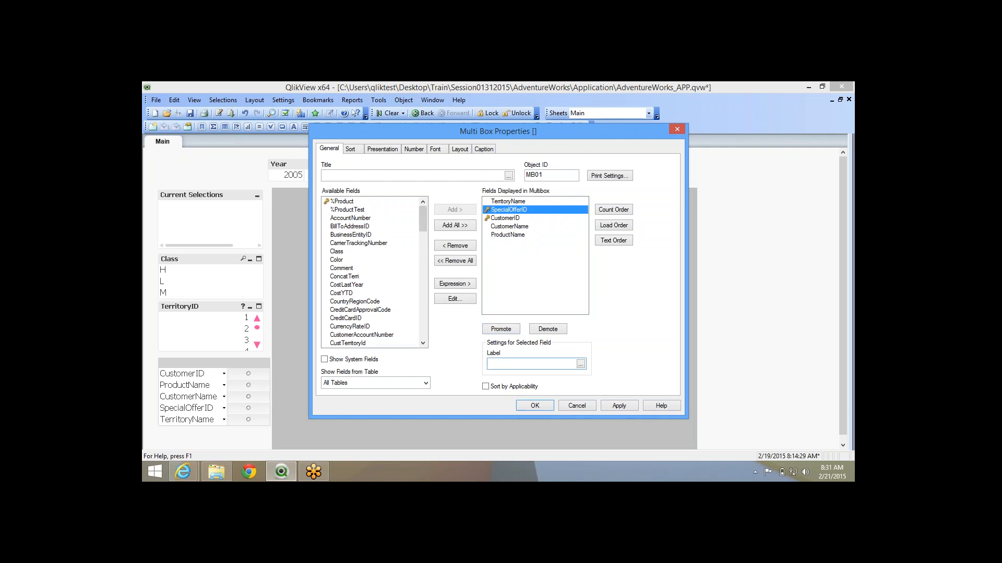
Review the sort settings of TerritoryName, SpecialOfferID, CustomerID and ProductName in the multi box's properties.
click(350, 150)
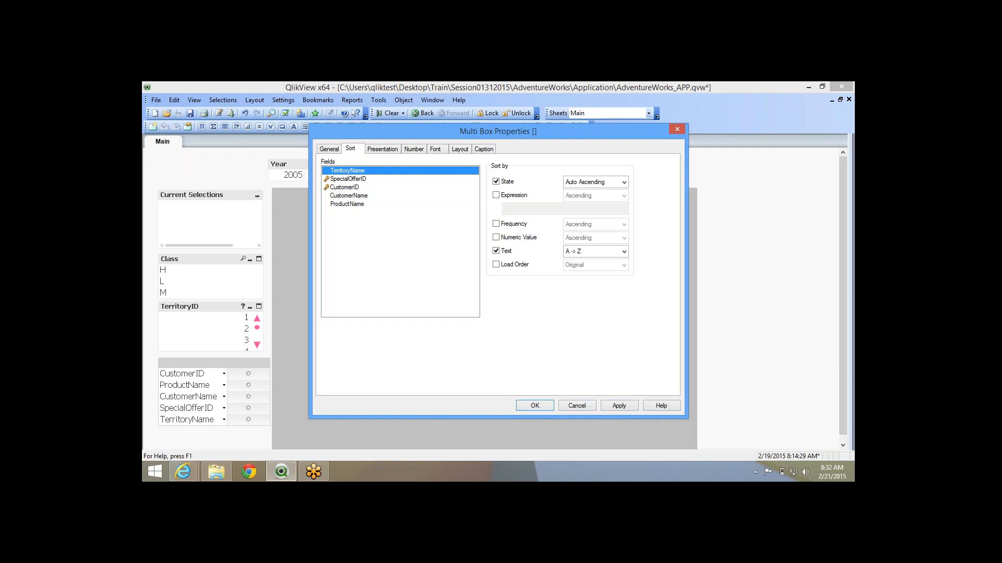
click(348, 179)
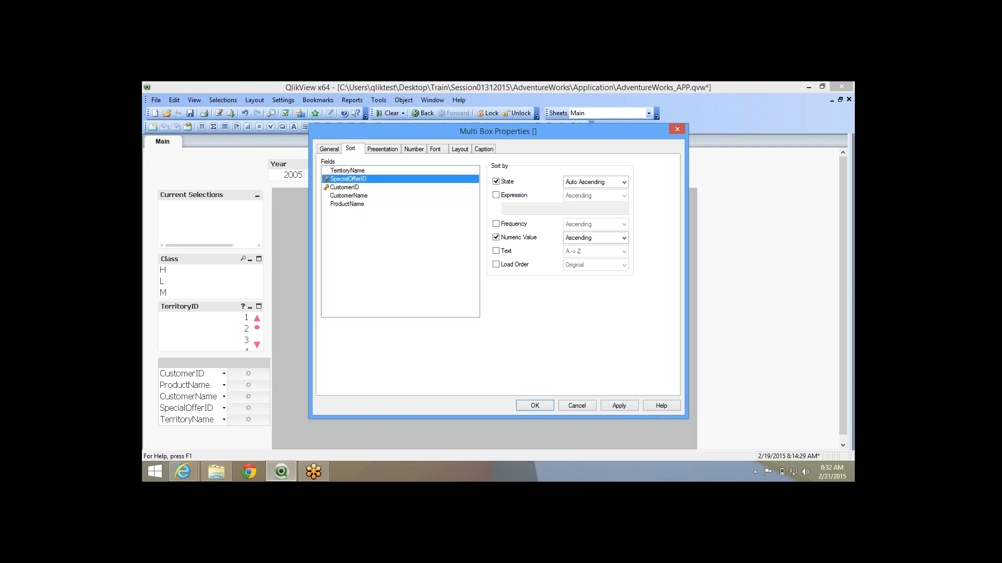
click(345, 188)
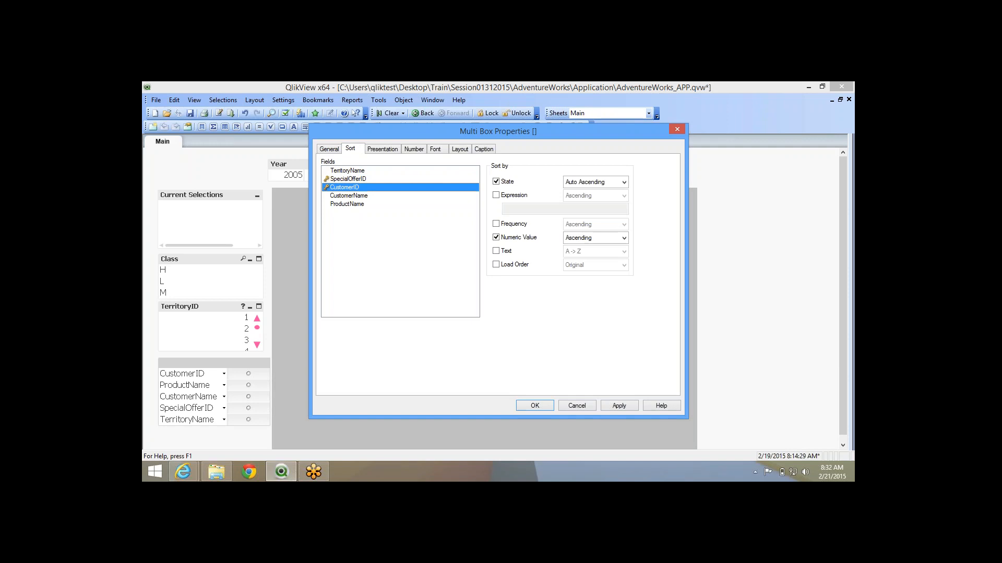
click(347, 203)
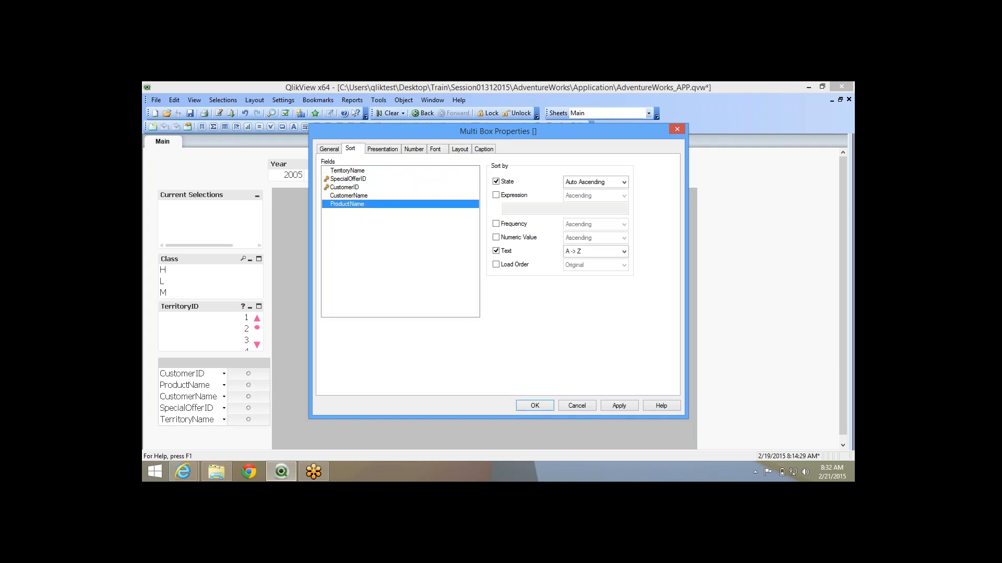
Turn off the single-column presentation for CustomerID in the multi box and apply the changes.
click(382, 149)
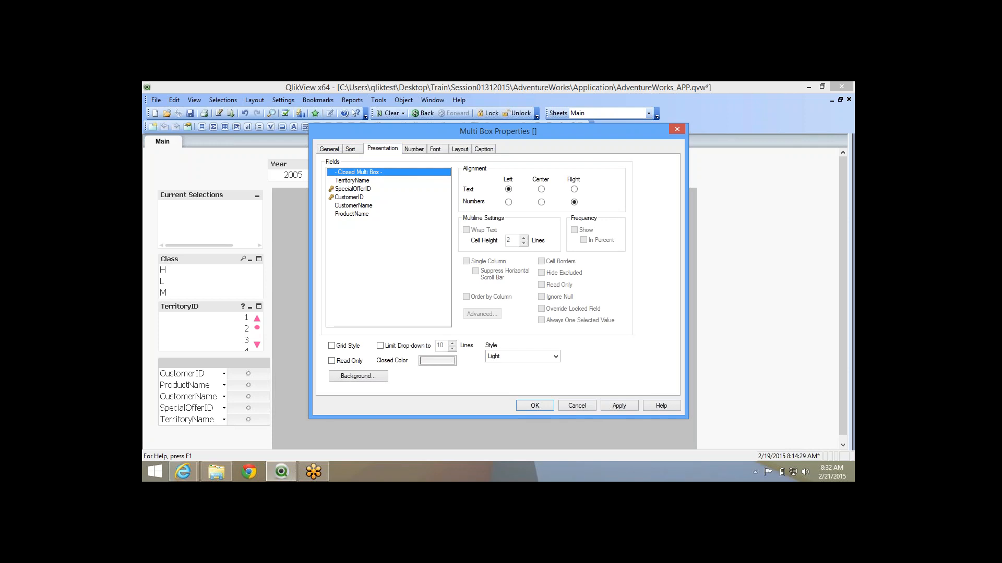
click(352, 180)
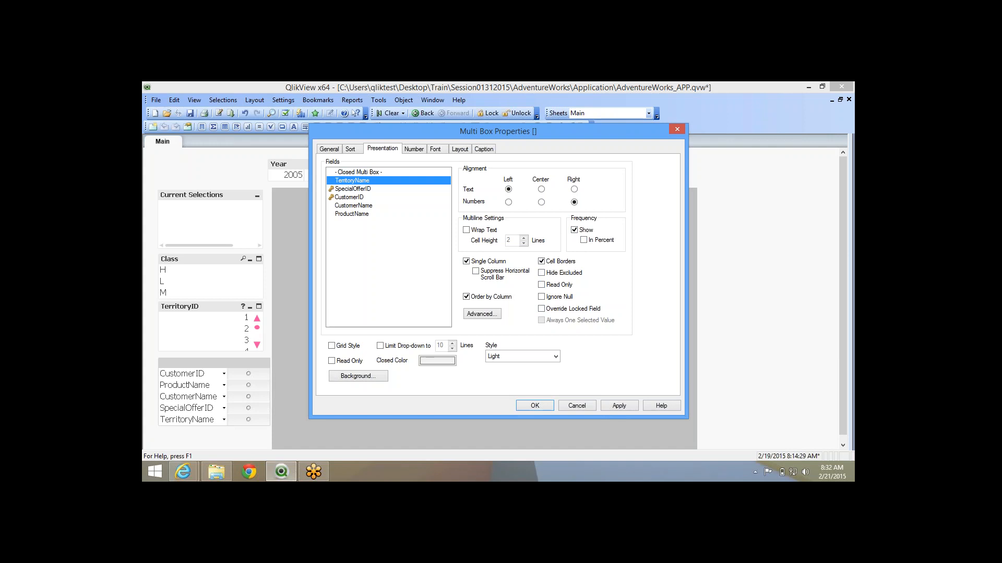
click(349, 197)
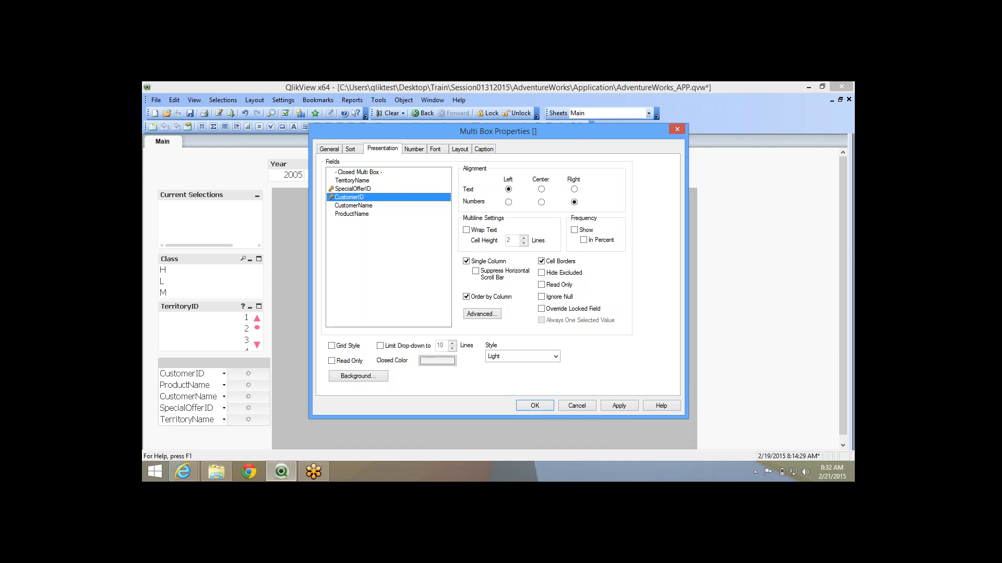
click(466, 261)
click(619, 406)
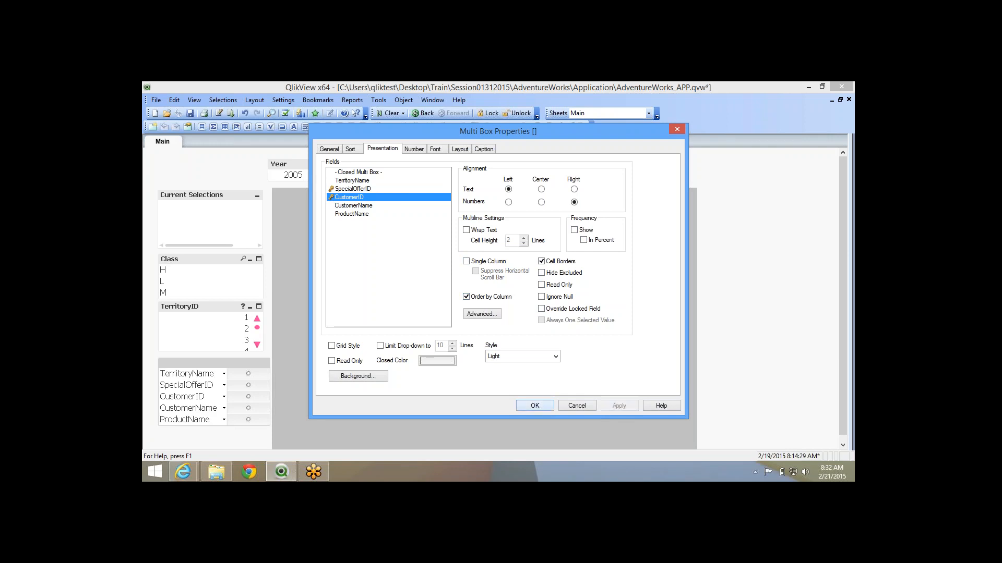
click(535, 406)
Examine the value lists of CustomerID, SpecialOfferID and TerritoryName in the multi box without selecting anything.
click(224, 397)
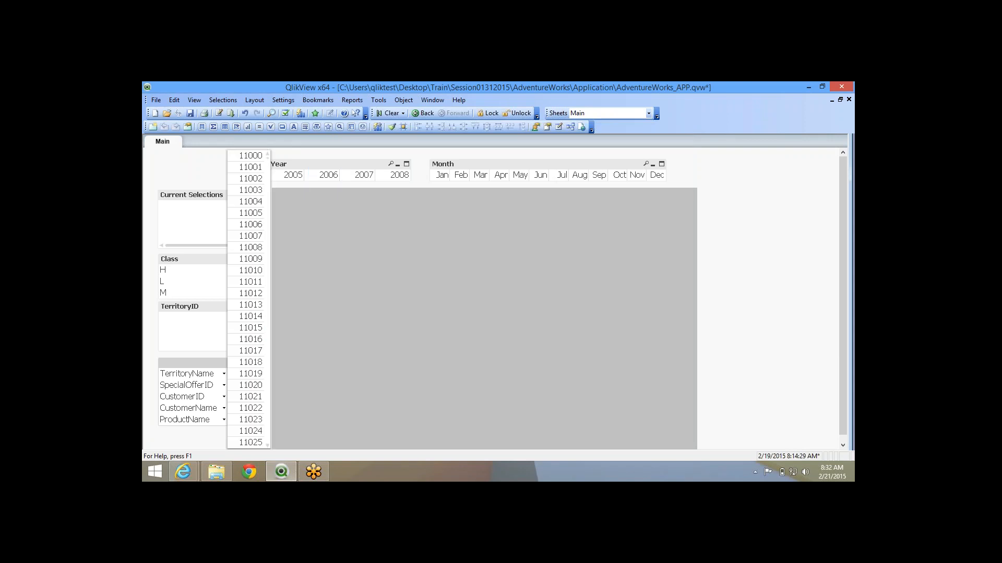
click(224, 397)
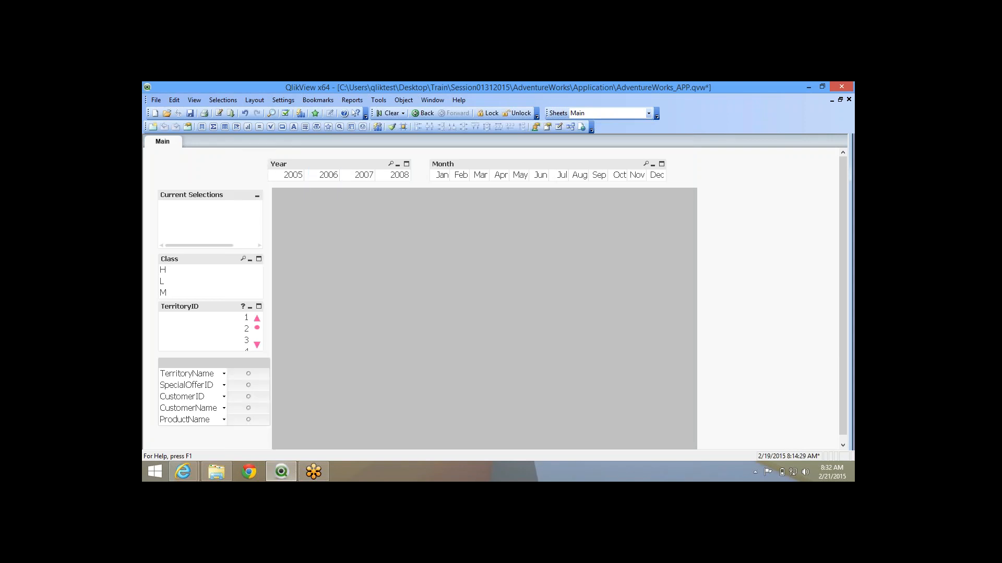
click(224, 386)
click(224, 385)
click(224, 374)
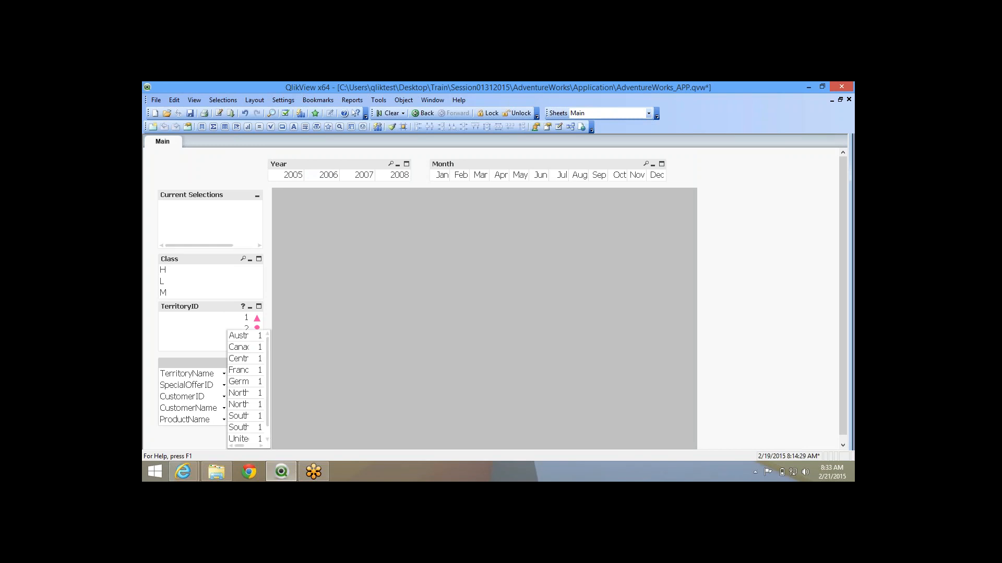
click(267, 382)
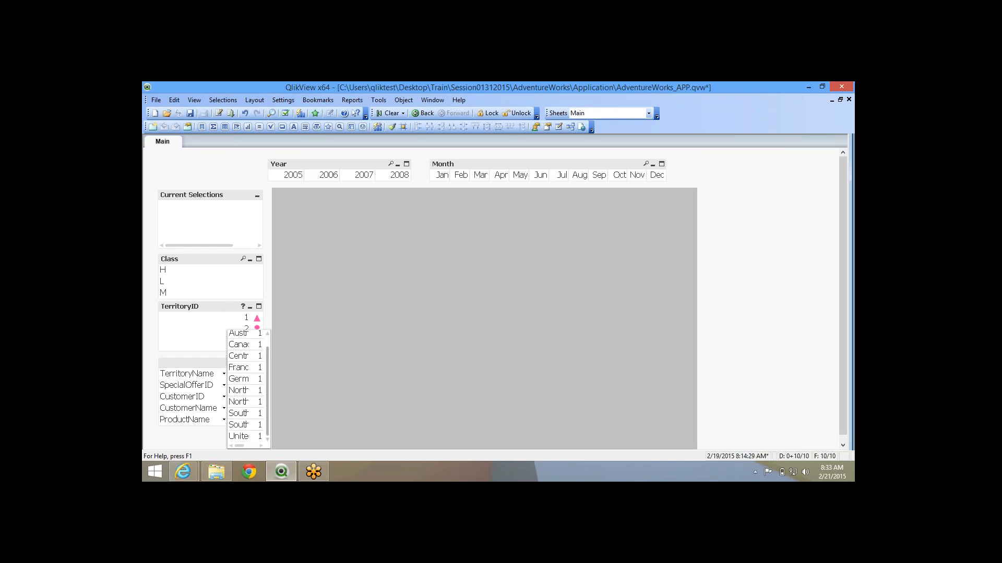
click(219, 246)
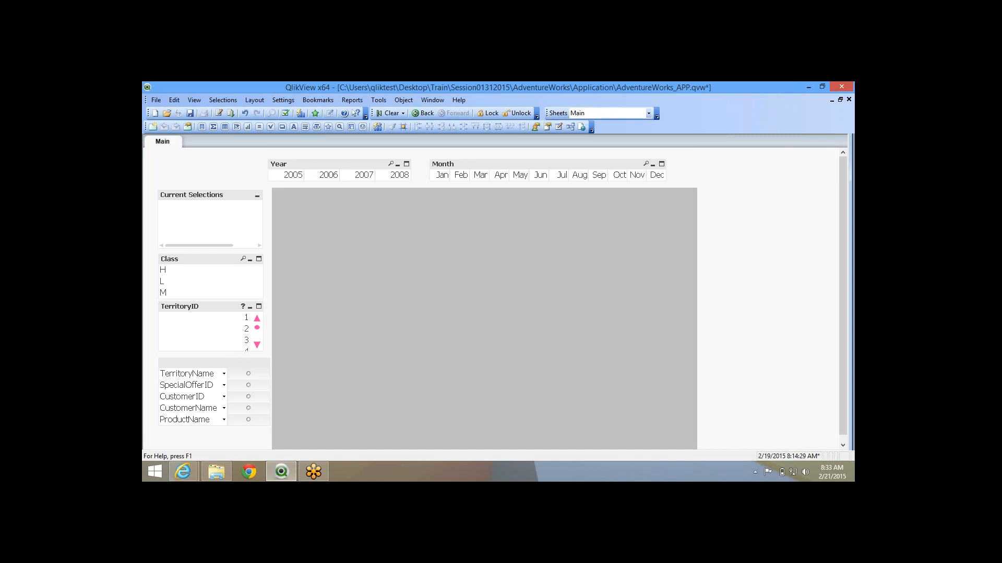
Reopen the multi box's properties and review the presentation settings of CustomerID, CustomerName and ProductName.
right_click(240, 376)
click(224, 374)
click(226, 365)
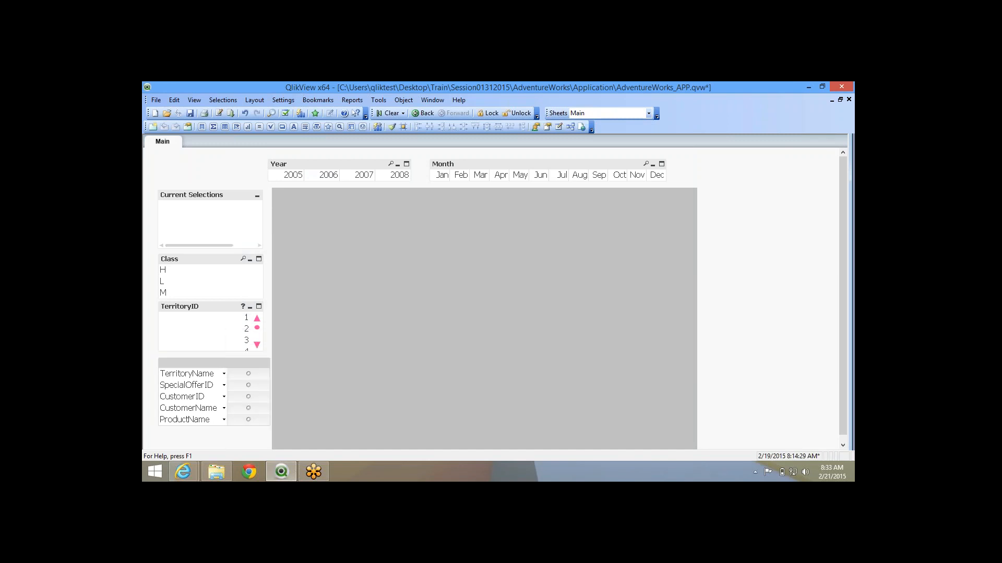
right_click(225, 365)
click(259, 274)
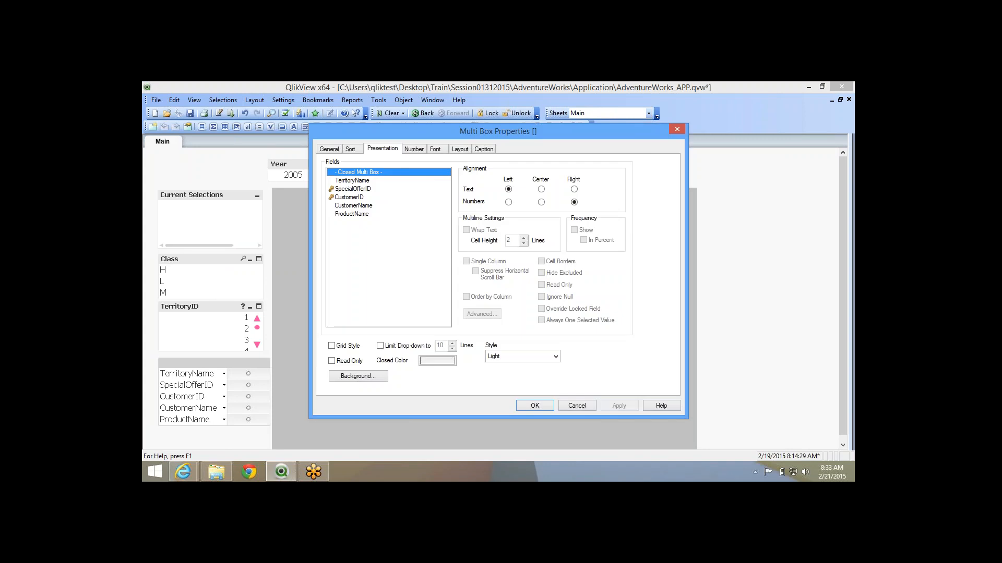
click(349, 197)
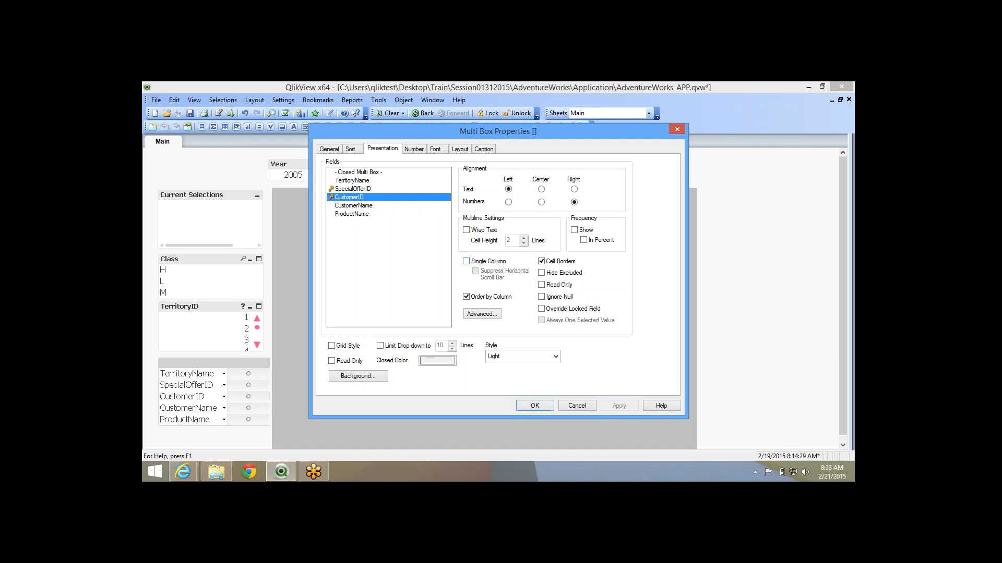
click(353, 206)
click(352, 214)
click(353, 206)
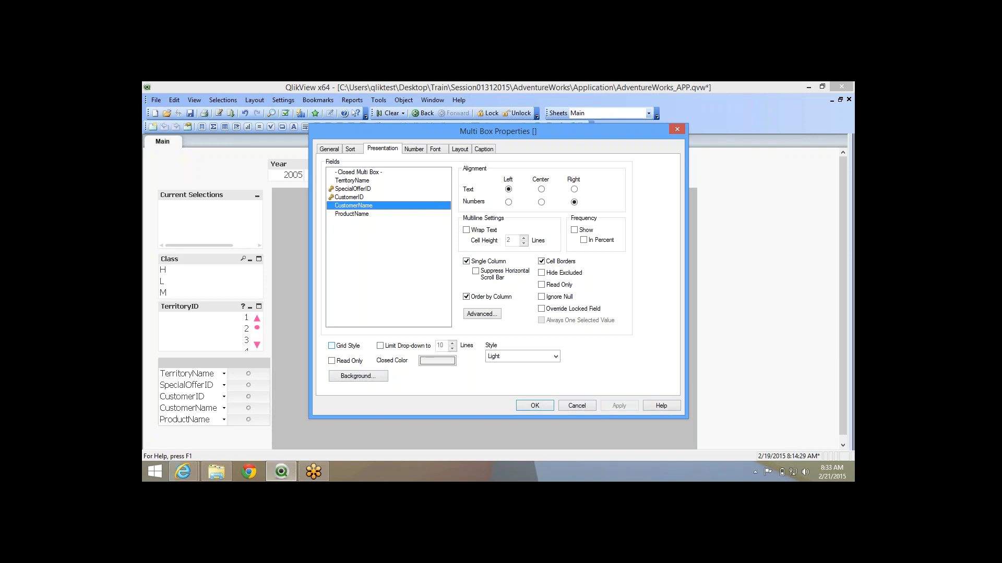
Limit the multi box's drop-down lists to 10 lines, leaving grid style off.
click(331, 346)
click(331, 346)
click(380, 346)
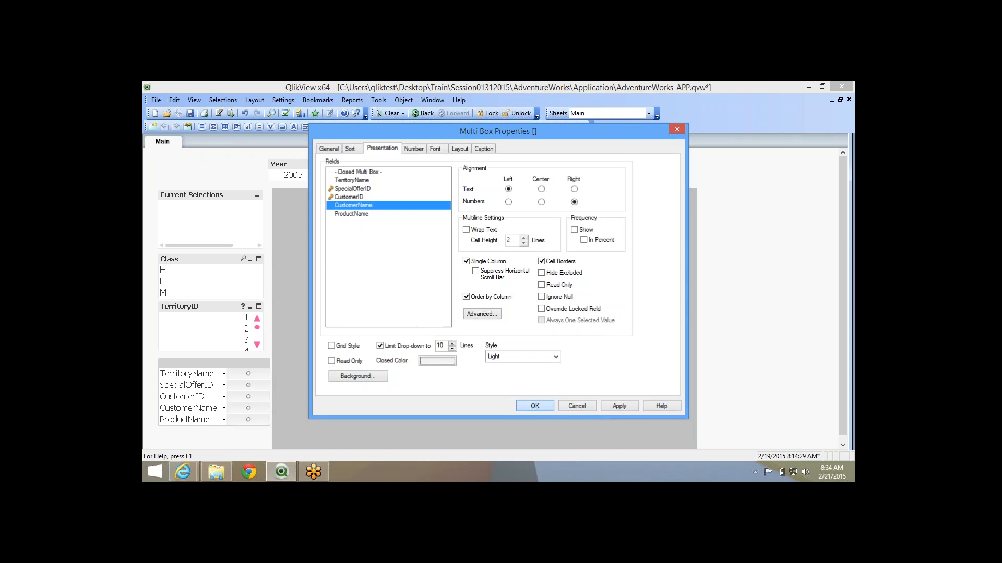
click(535, 406)
Check the limited CustomerID, ProductName and CustomerName lists in the multi box, briefly selecting one customer name and clearing it again.
click(224, 397)
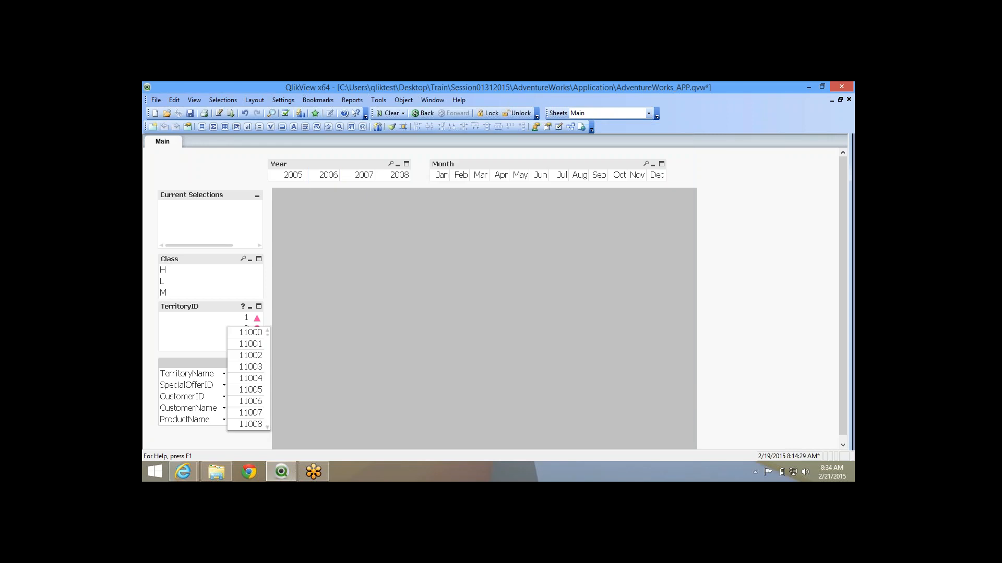
mouse_move(267, 334)
mouse_down()
mouse_move(267, 411)
mouse_move(267, 335)
mouse_up()
click(224, 420)
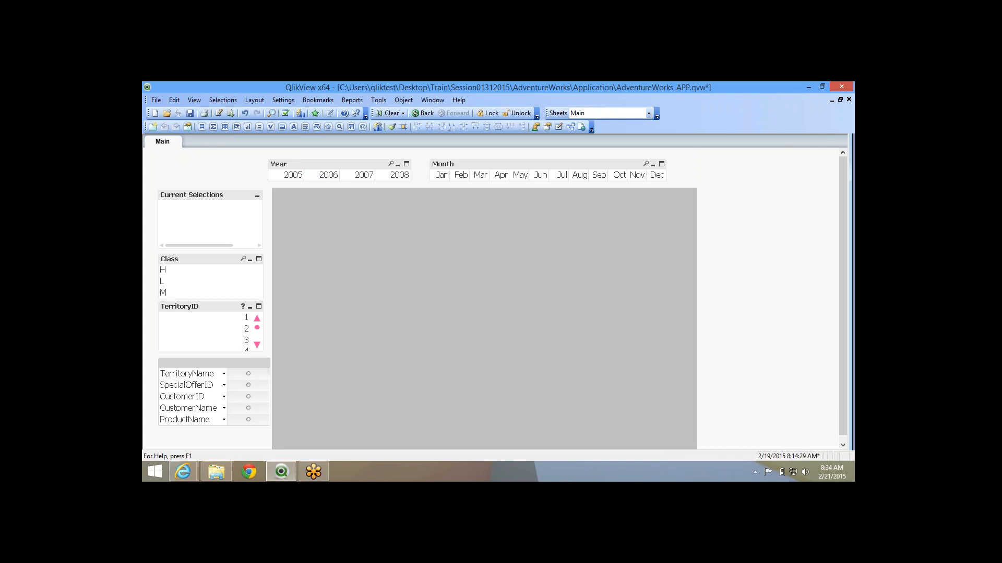
click(224, 409)
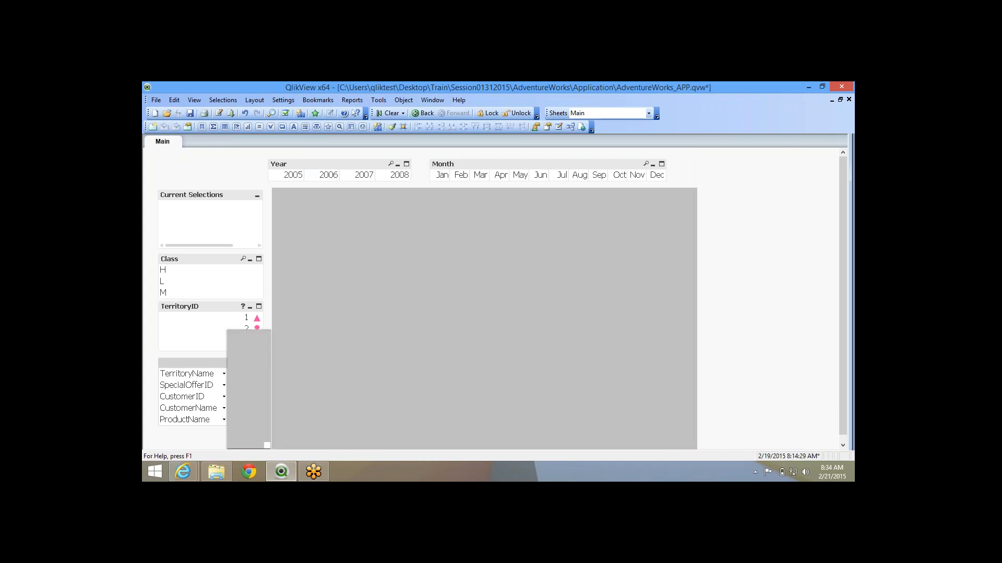
scroll(248, 389, down, 8)
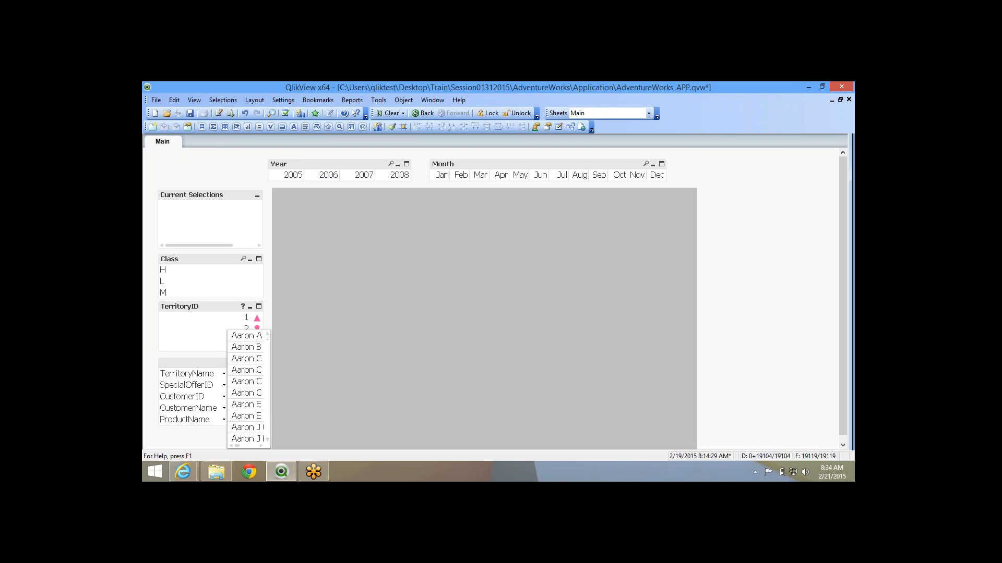
click(248, 391)
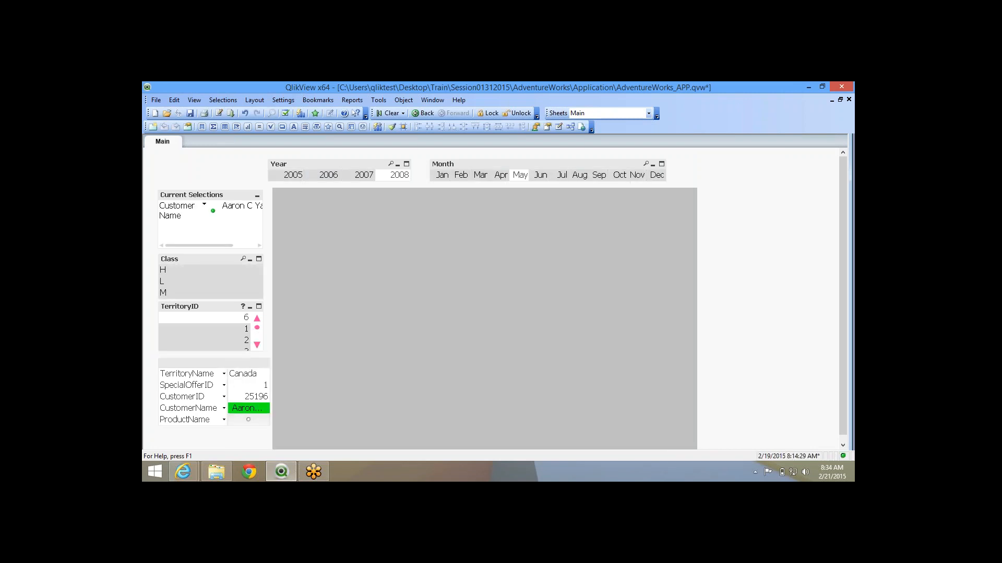
click(248, 409)
Turn off Order by Column for CustomerID in the multi box's properties and view the TerritoryName value list.
right_click(261, 243)
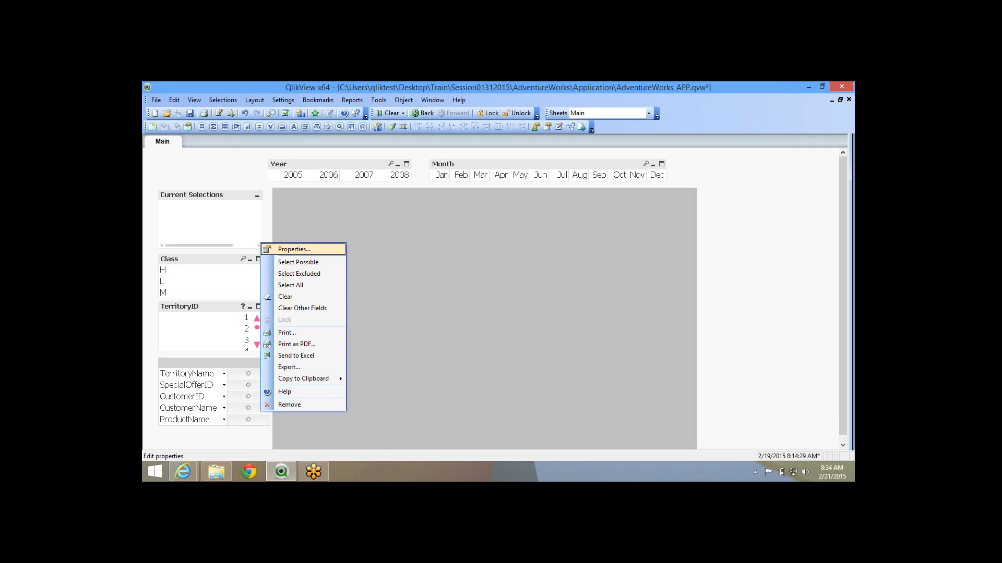
click(284, 249)
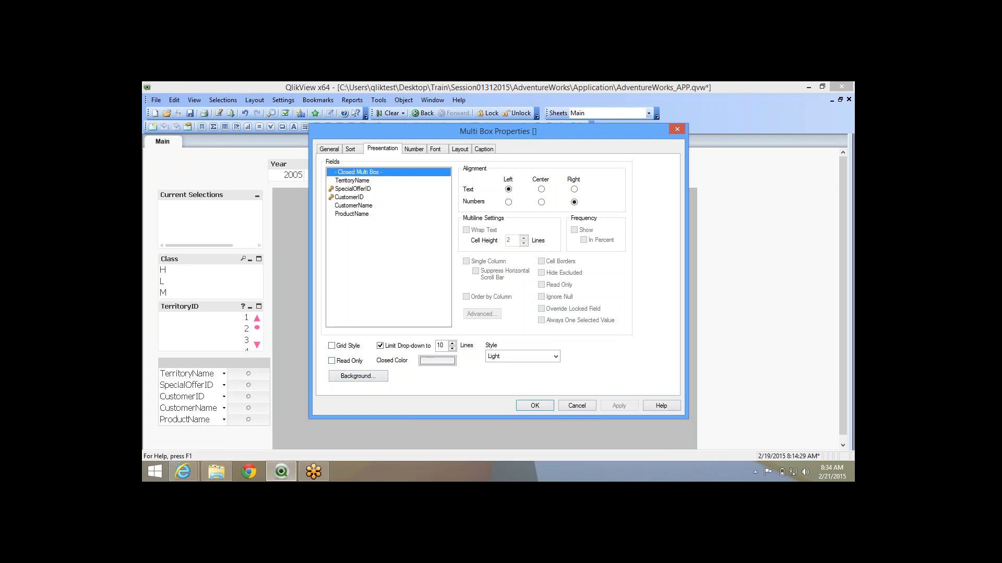
click(354, 205)
click(349, 197)
click(466, 261)
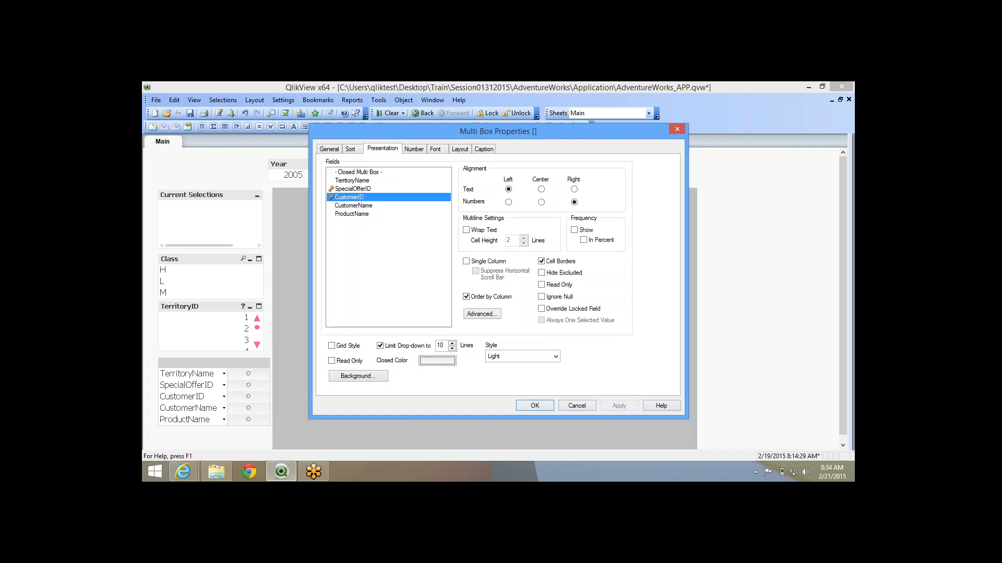
click(467, 296)
click(619, 405)
key(Return)
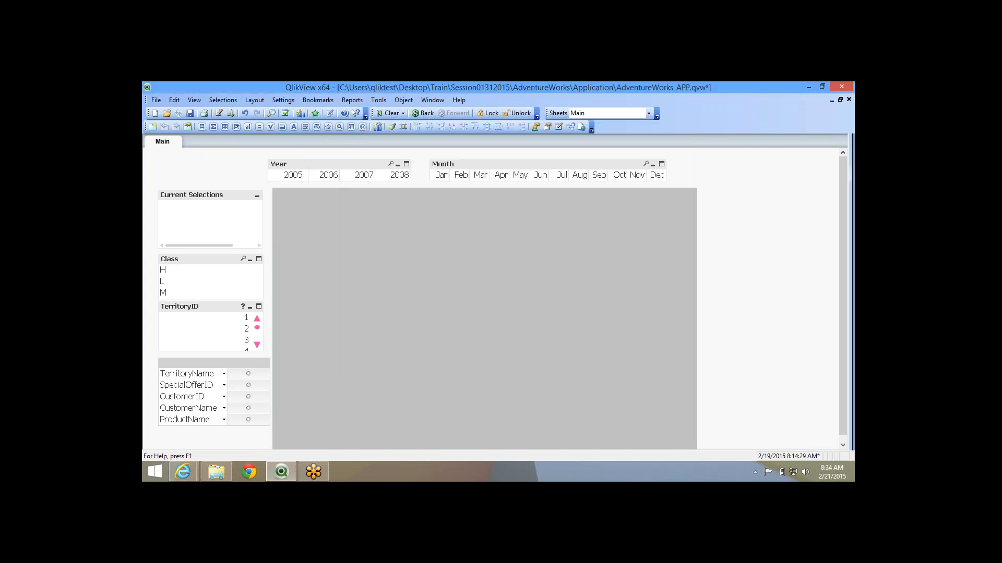
click(225, 374)
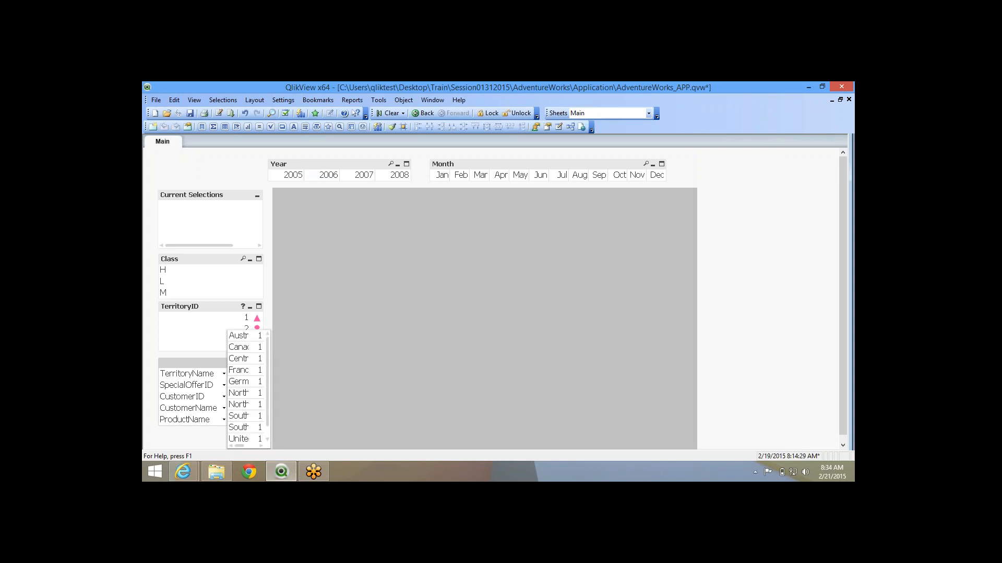
key(Escape)
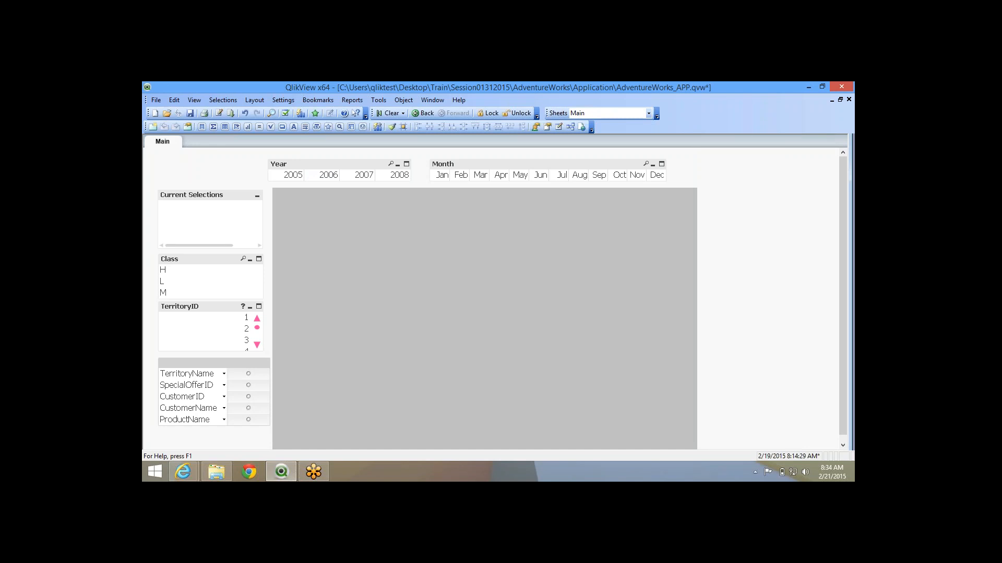
Turn on grid style for the multi box and narrow the box so it ends before the gray block.
right_click(225, 269)
click(250, 273)
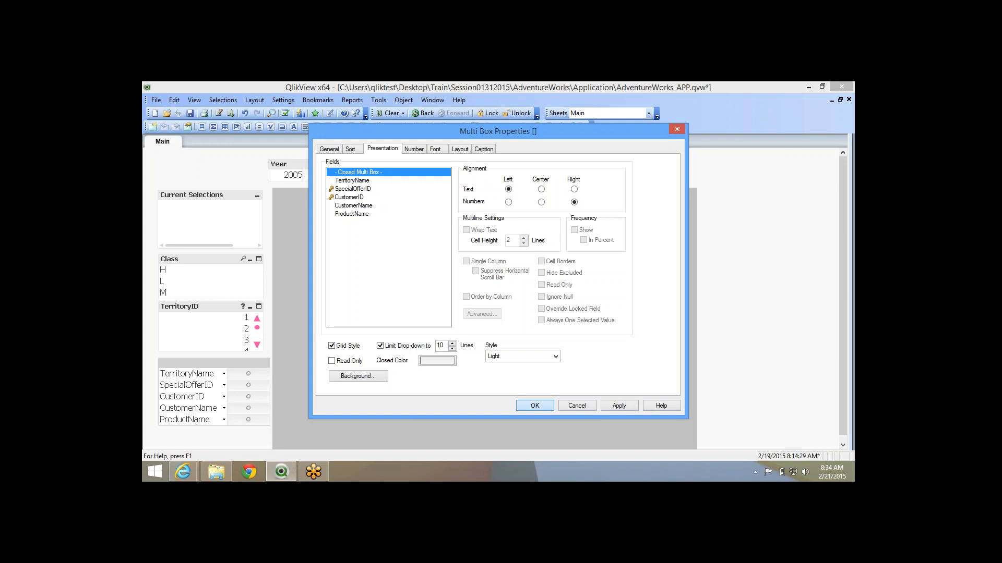
click(535, 406)
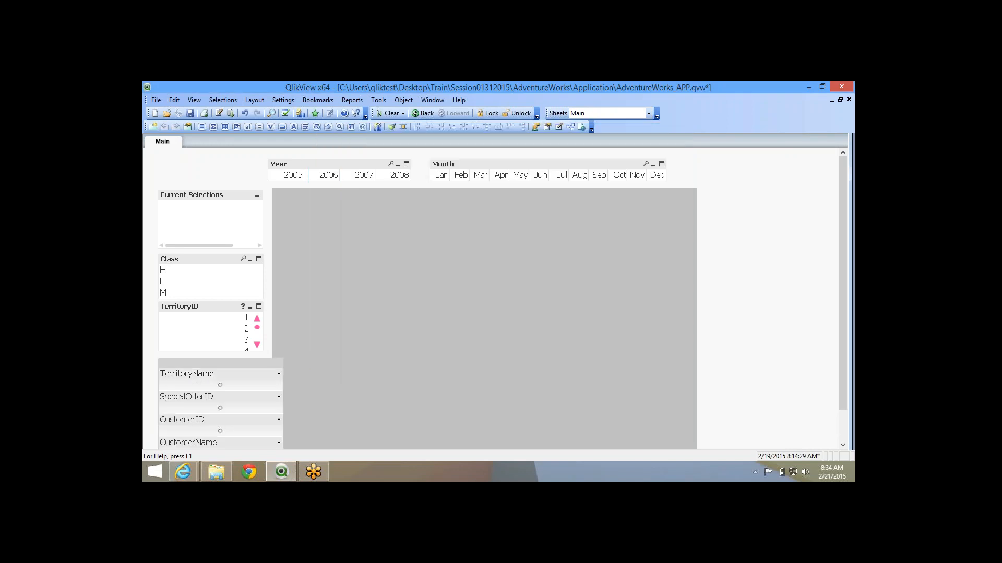
drag(283, 386, 271, 386)
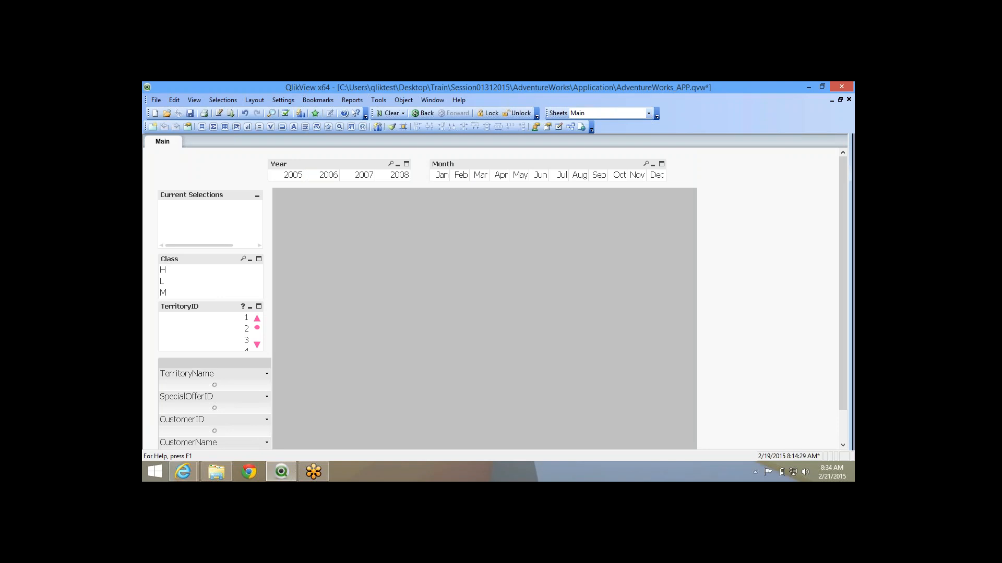
Examine the multi box's TerritoryName, SpecialOfferID and CustomerID value lists, looking further down the CustomerID values.
click(267, 374)
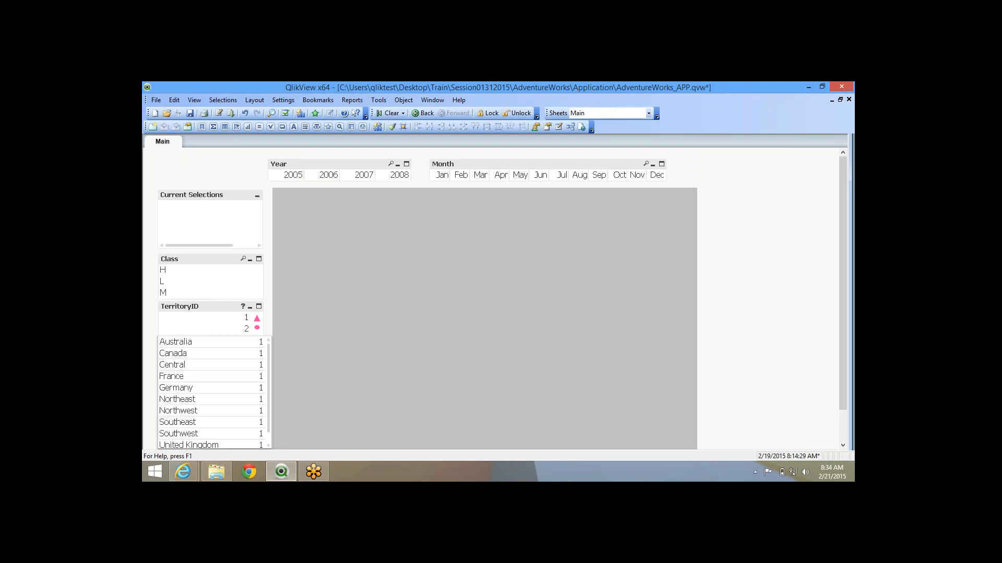
key(Escape)
click(267, 374)
key(Escape)
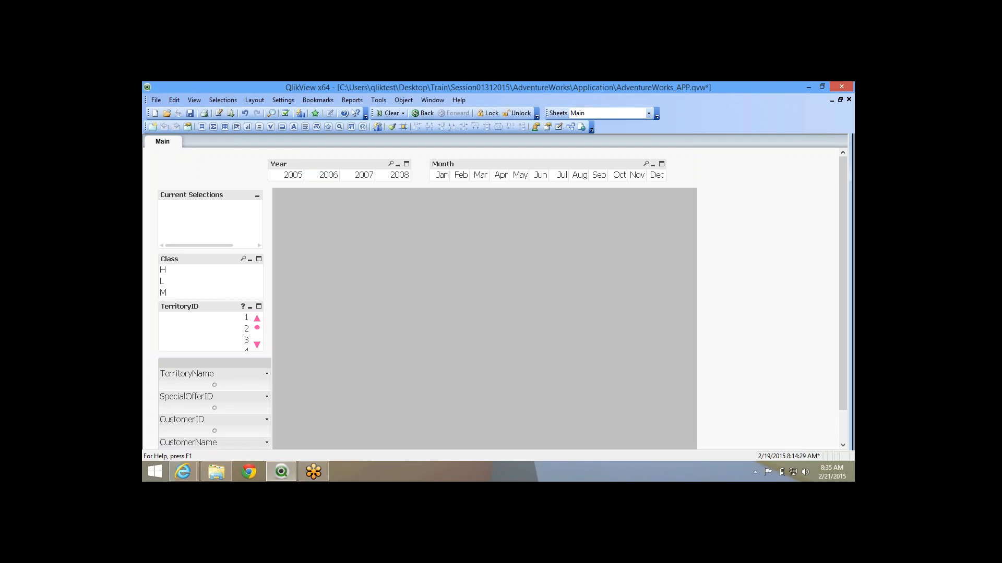
click(267, 397)
key(Escape)
click(267, 420)
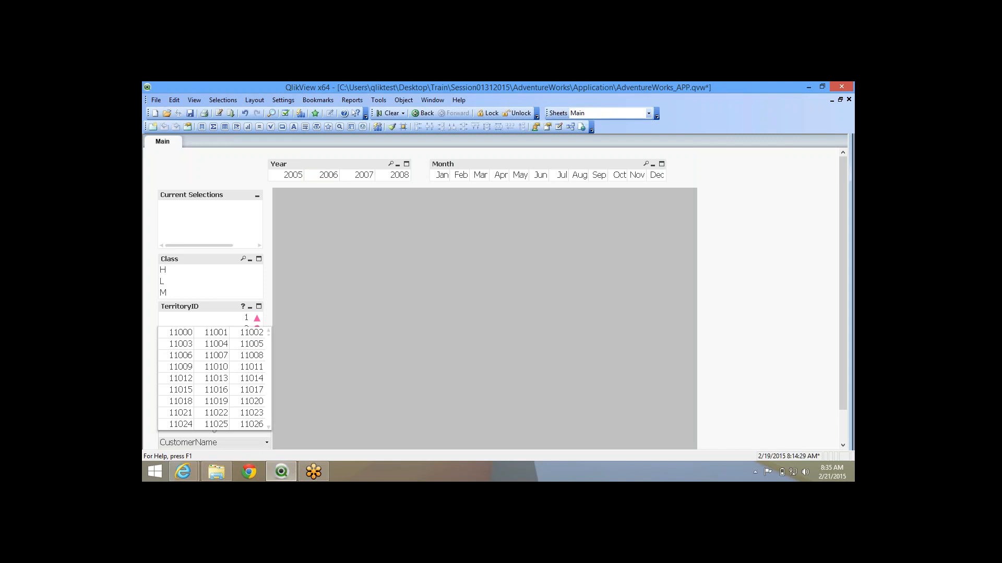
scroll(214, 378, down, 10)
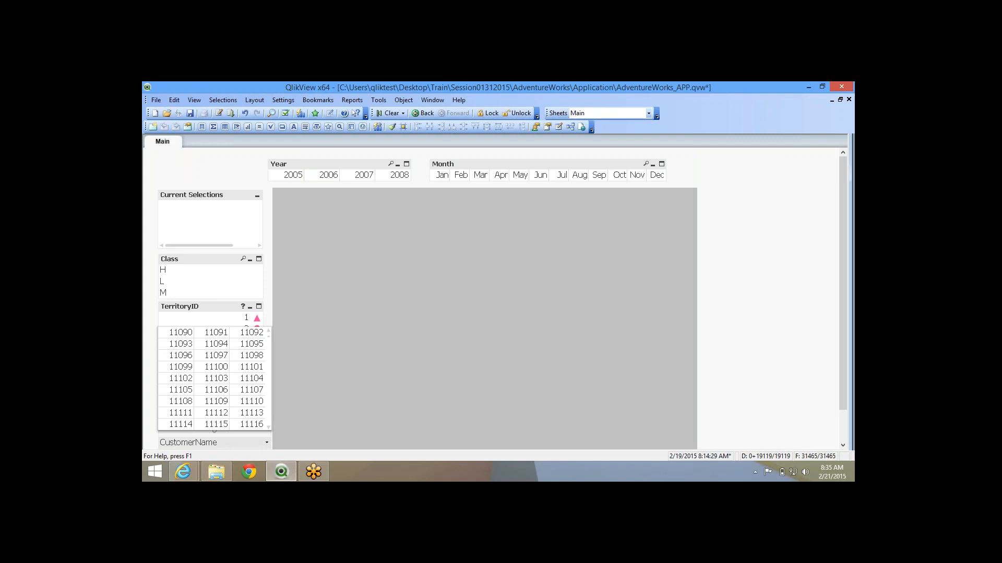
click(752, 293)
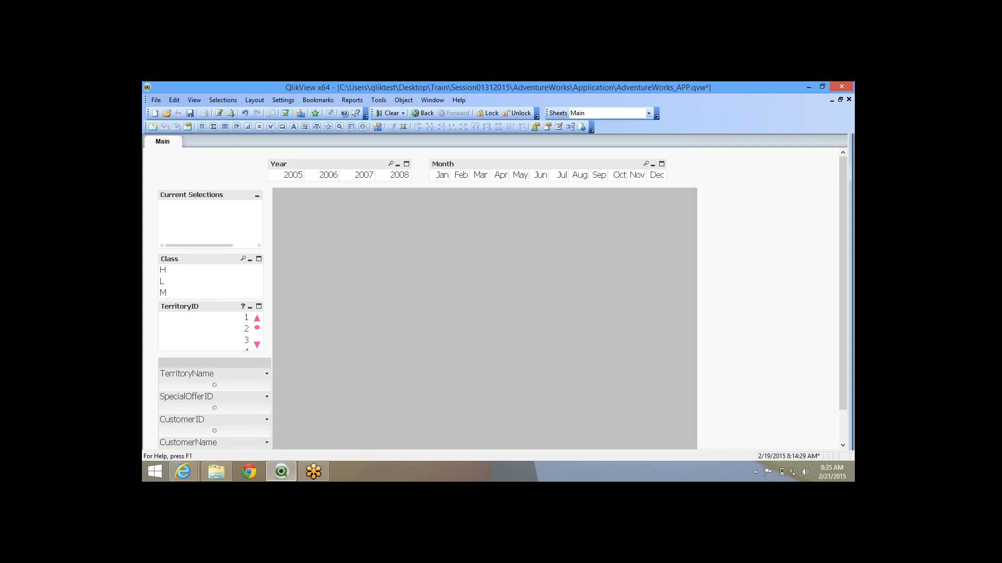
Review the multi box's presentation settings without changes and narrow the box to match the width of the list boxes above.
right_click(198, 228)
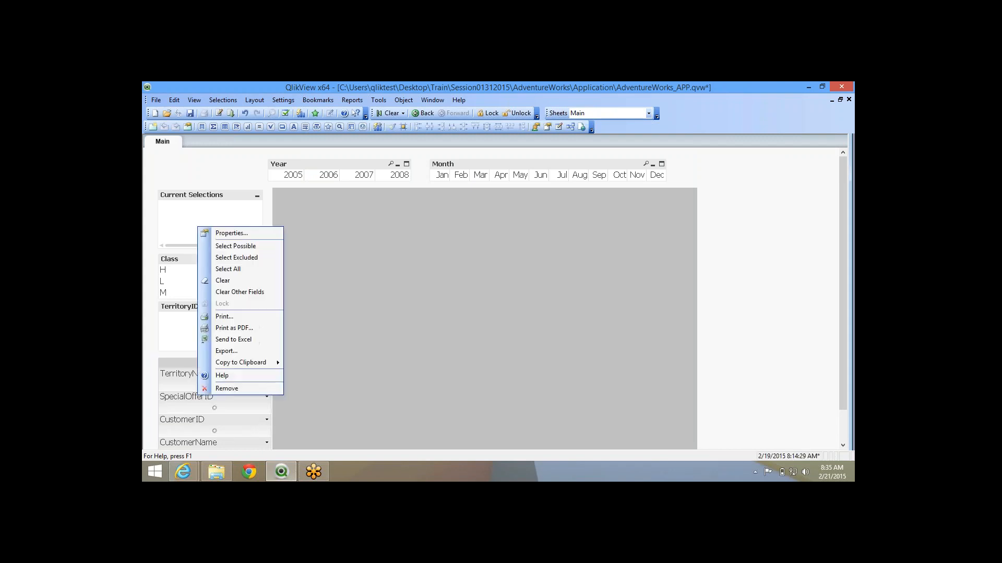
click(232, 234)
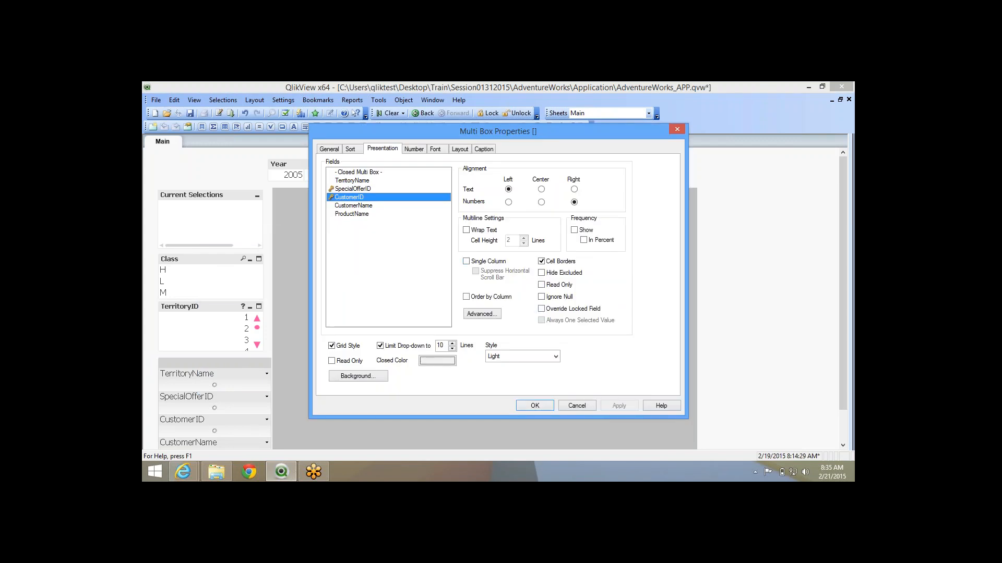
click(535, 406)
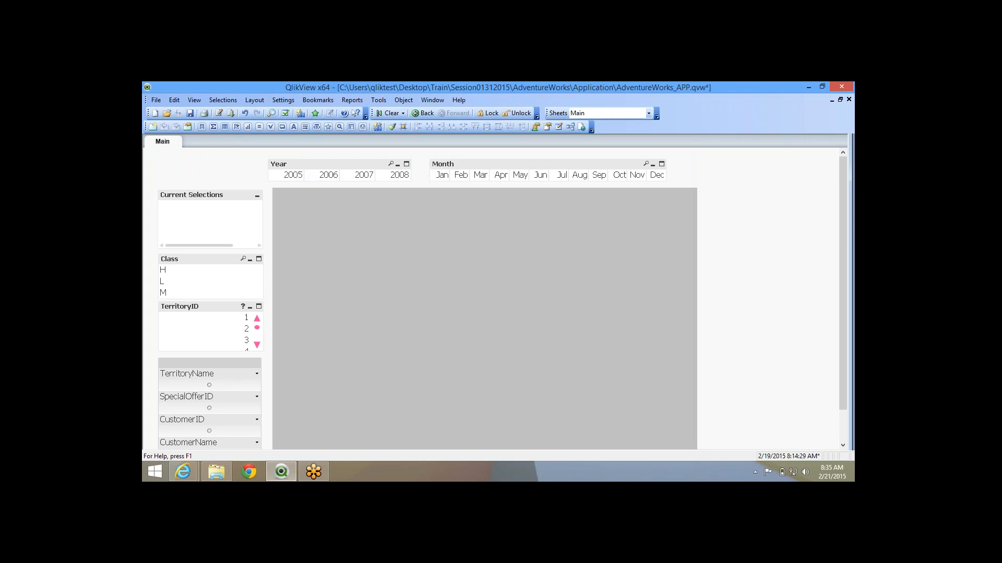
click(762, 292)
Shorten the Class list box and move TerritoryID and the multi box up to close the gaps beneath it.
scroll(762, 292, down, 3)
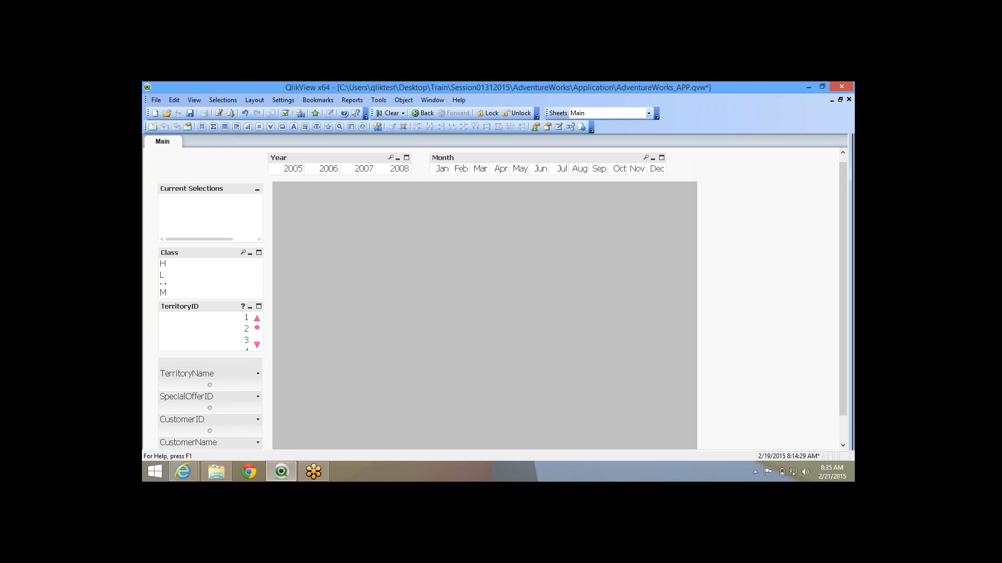
scroll(761, 292, down, 1)
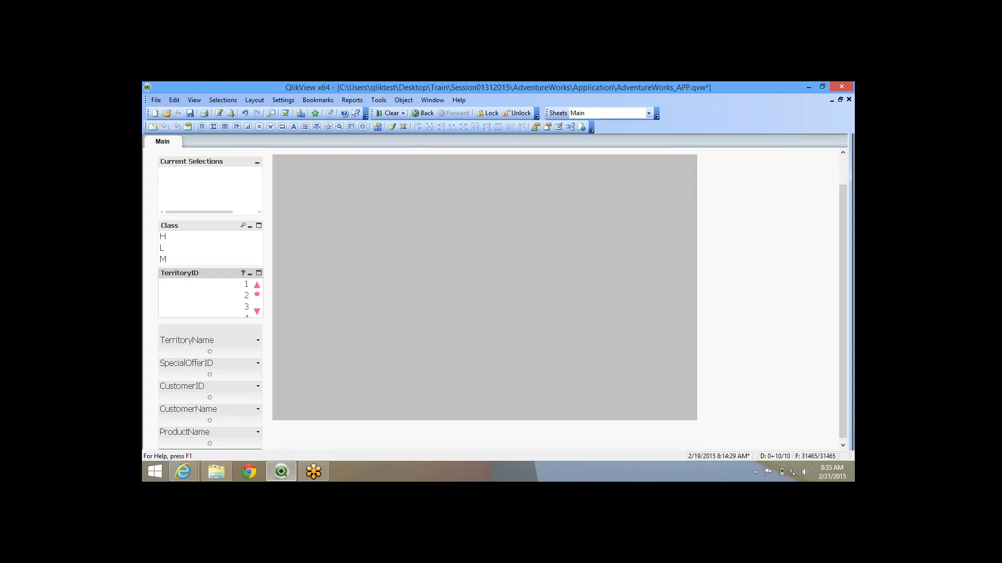
click(203, 226)
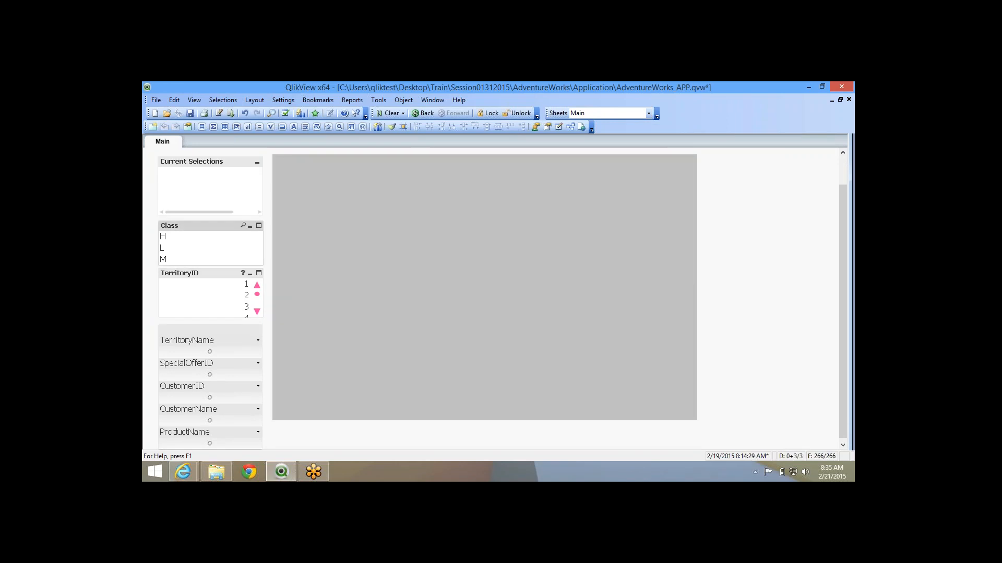
mouse_move(210, 265)
mouse_down()
mouse_move(210, 251)
mouse_move(198, 273)
mouse_move(198, 257)
mouse_up()
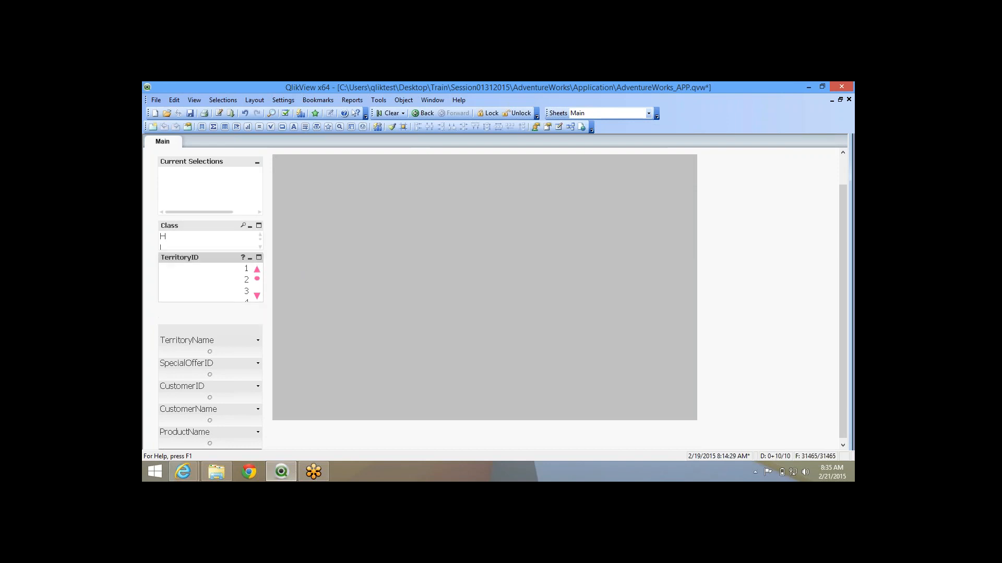
click(203, 329)
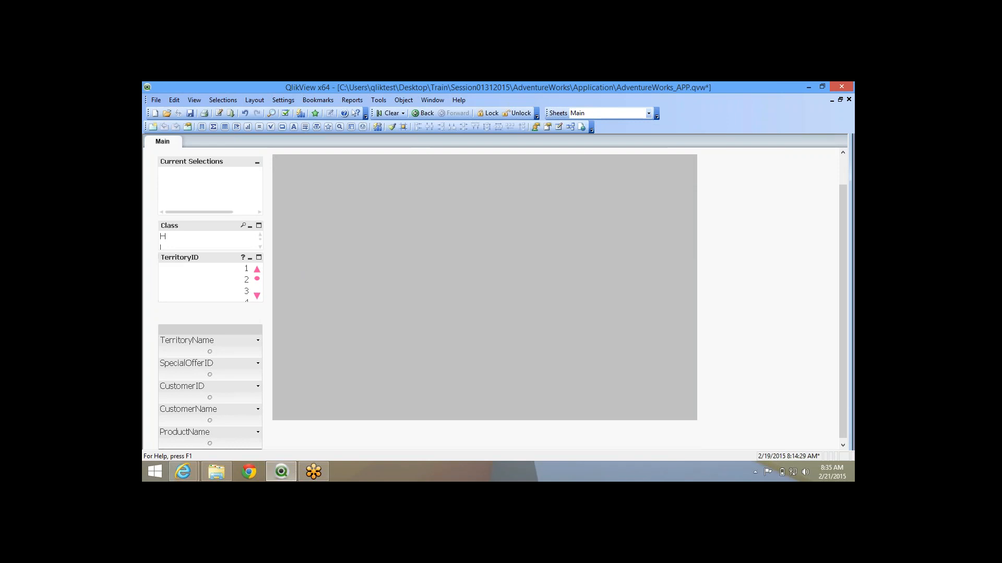
scroll(480, 297, up, 1)
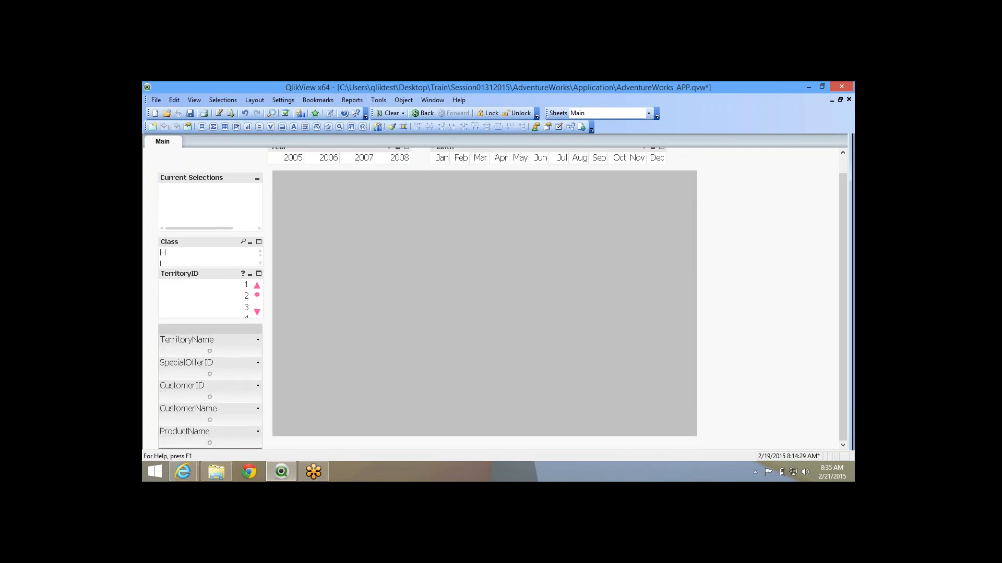
drag(842, 307, 843, 290)
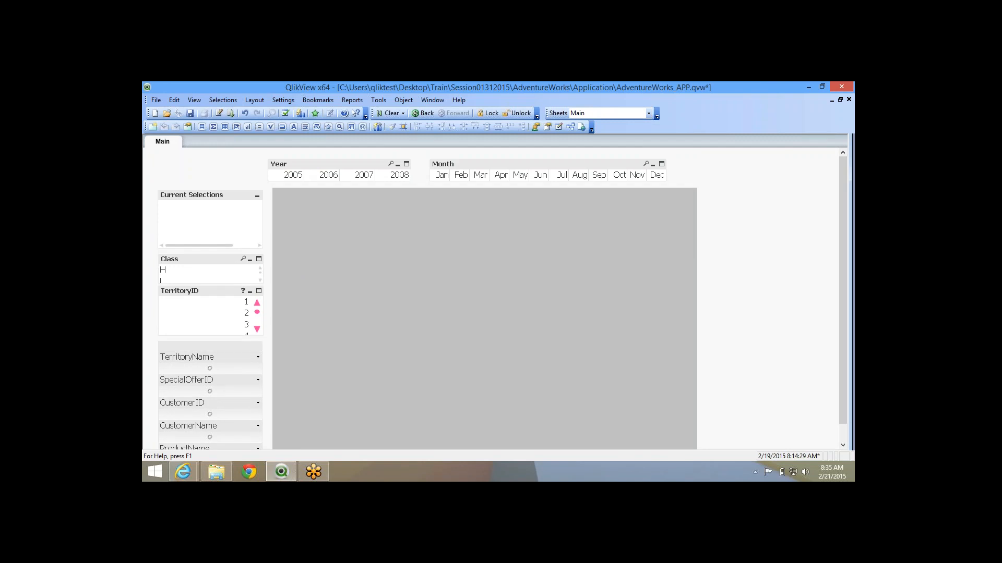
Select all objects on the Main sheet and nudge the whole layout up and slightly to the left.
key(ctrl+a)
key(ctrl+shift+Up)
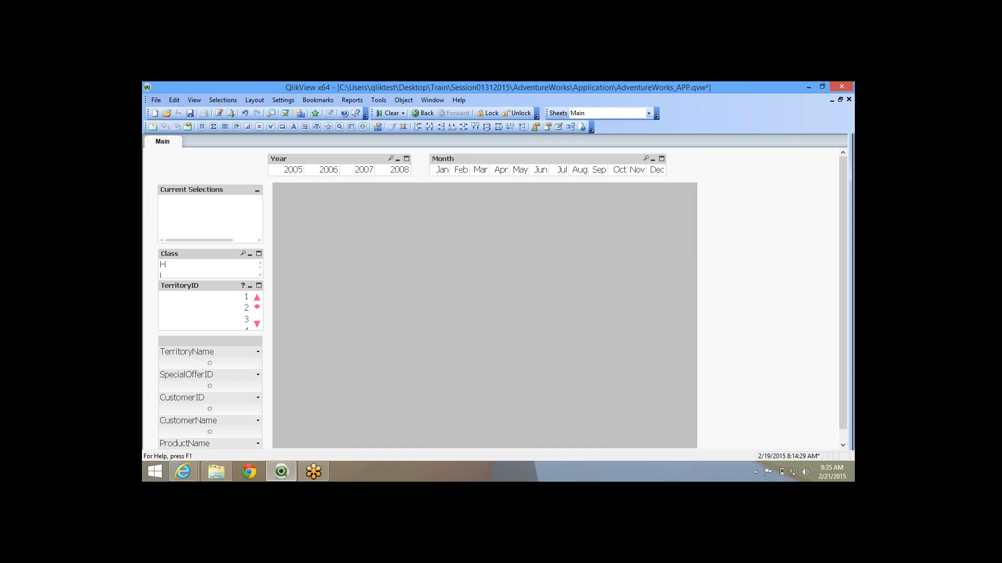
key(ctrl+Left)
key(ctrl+Left)
key(ctrl+Left)
key(ctrl+Left)
key(ctrl+Down)
key(ctrl+Down)
key(ctrl+Down)
key(ctrl+Down)
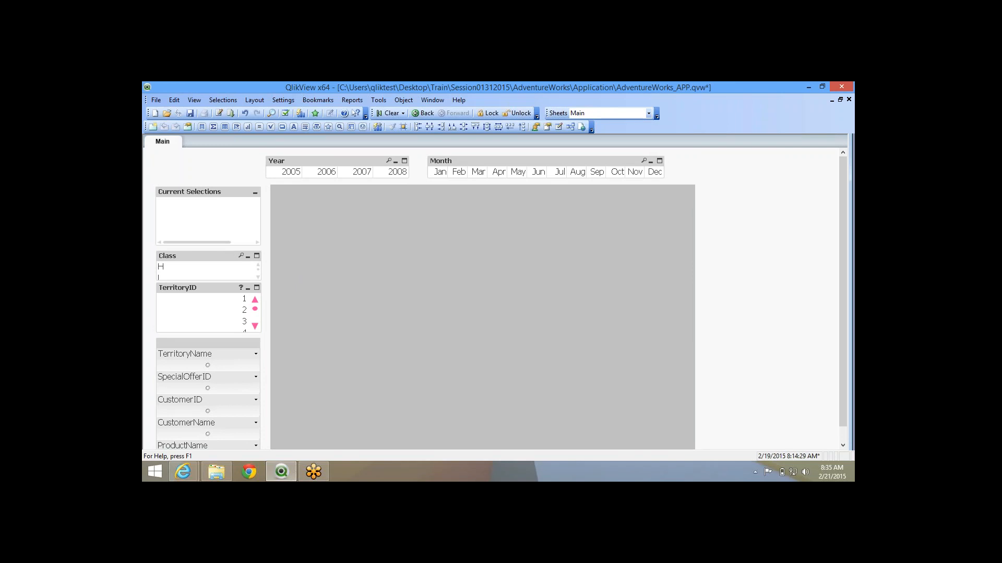
key(ctrl+Up)
key(ctrl+Up)
key(ctrl+Up)
key(ctrl+Up)
key(ctrl+Up)
key(ctrl+Up)
key(ctrl+Up)
key(ctrl+Up)
key(ctrl+Right)
key(ctrl+Right)
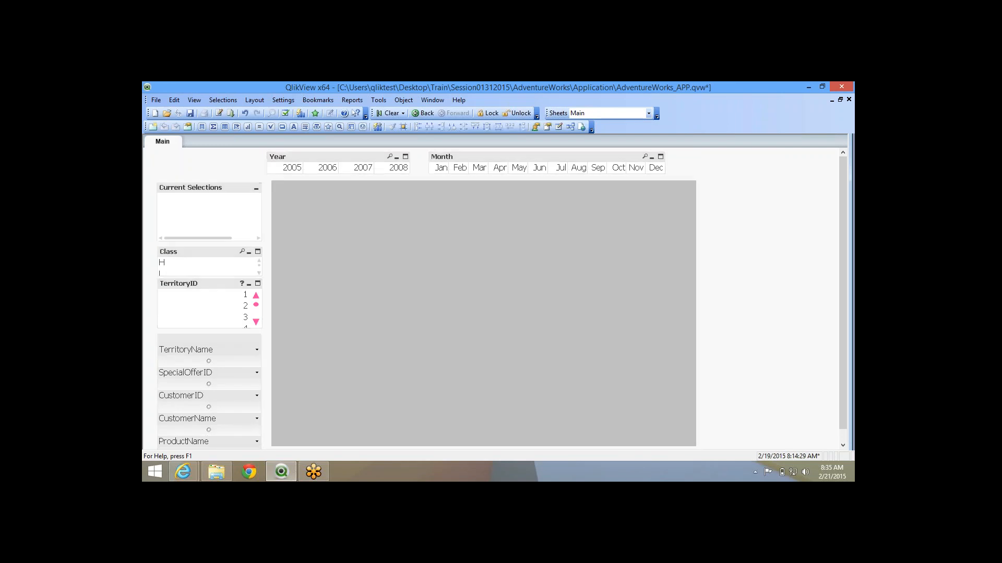
Reshape the gray text object into a narrow strip around the filter column and set its layer to Bottom.
drag(484, 313, 362, 313)
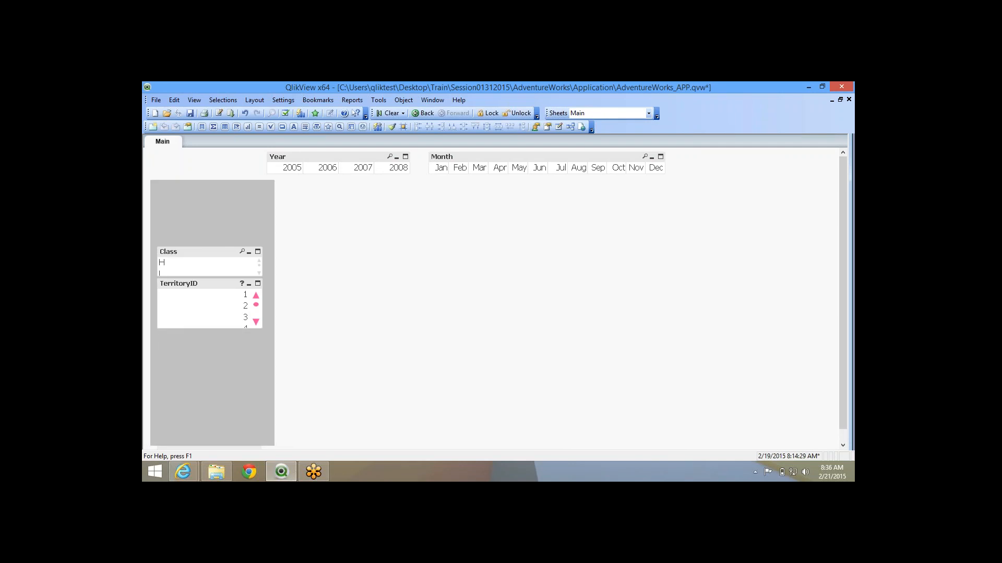
right_click(261, 188)
click(287, 194)
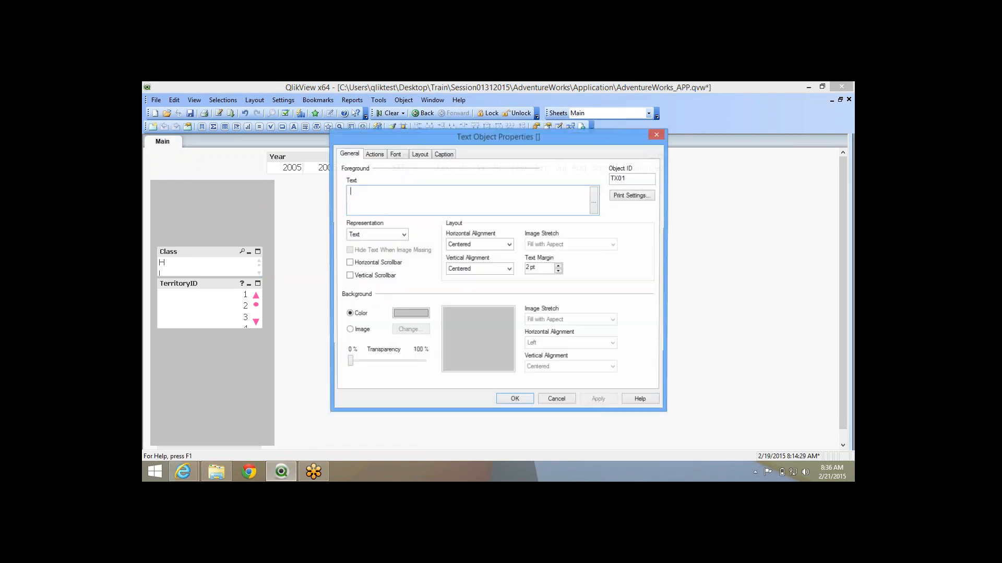
click(419, 155)
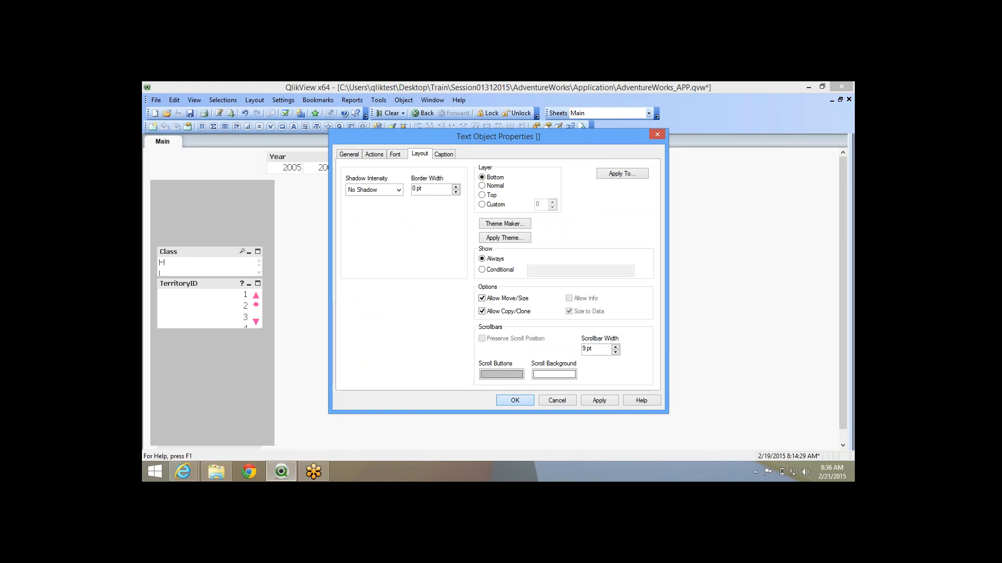
click(515, 400)
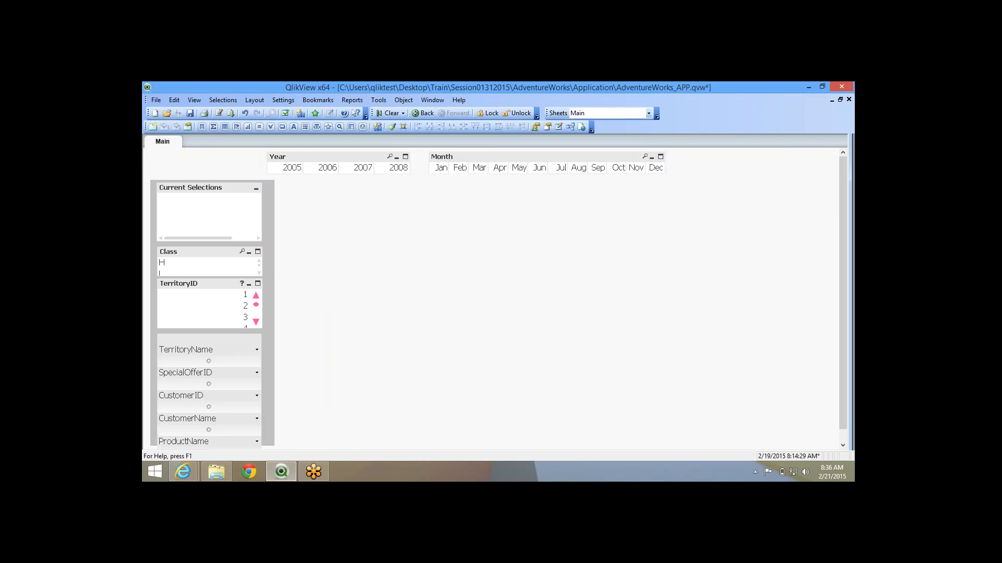
Trim both sides of the gray strip to a thin border around the filter column and save the document.
drag(274, 313, 266, 313)
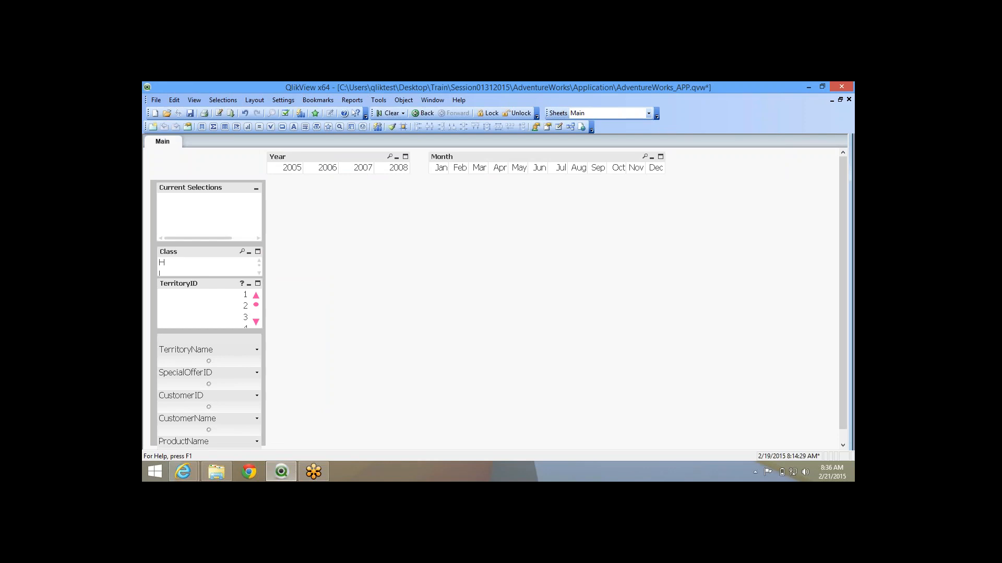
drag(151, 313, 153, 313)
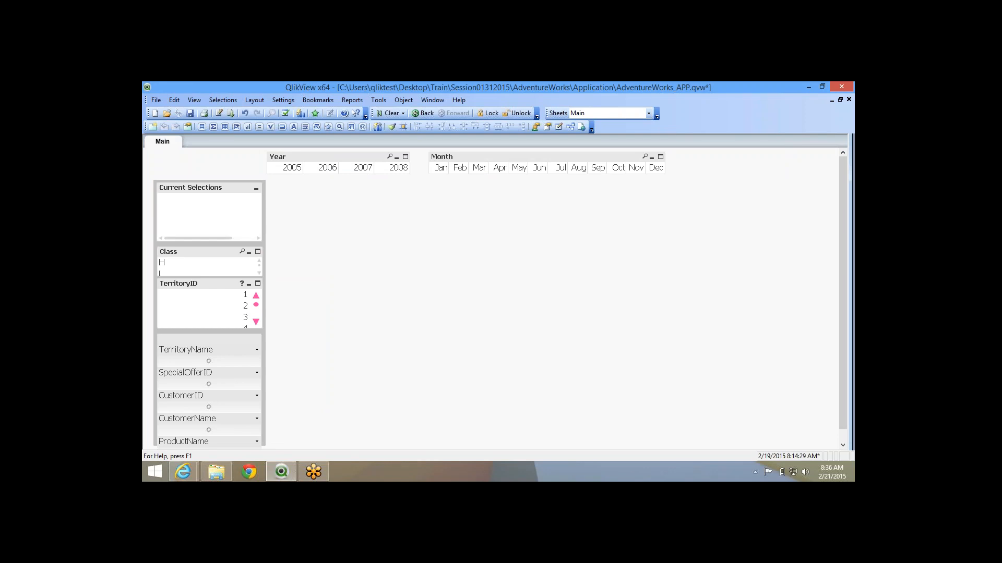
click(365, 292)
key(ctrl+s)
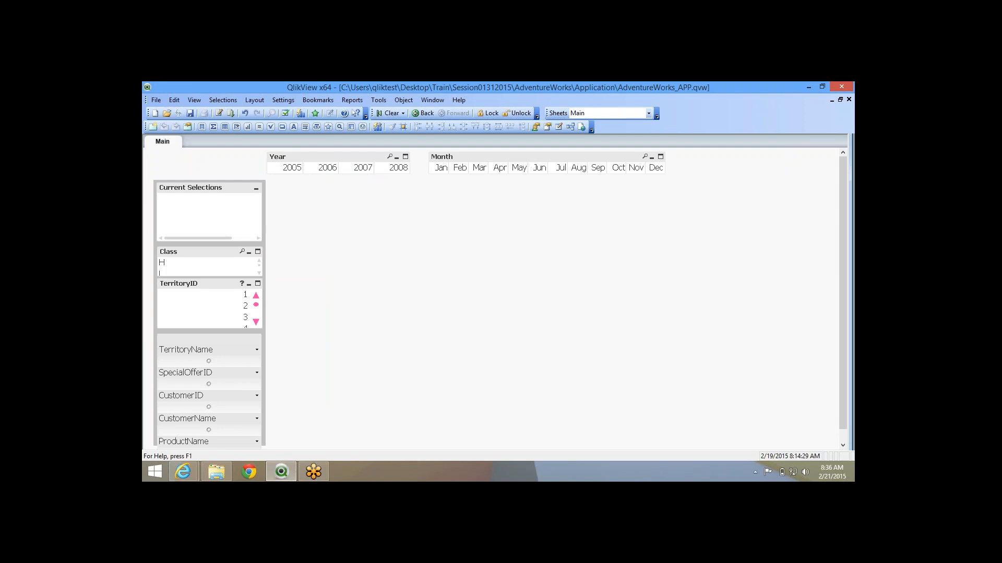
Copy the Main sheet, view the duplicate and return to Main.
right_click(324, 241)
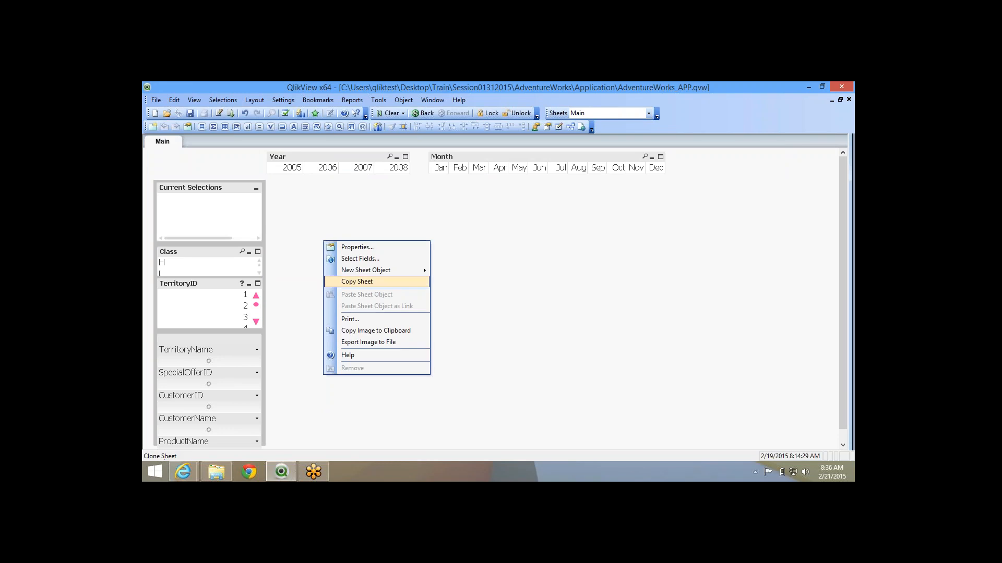
click(356, 281)
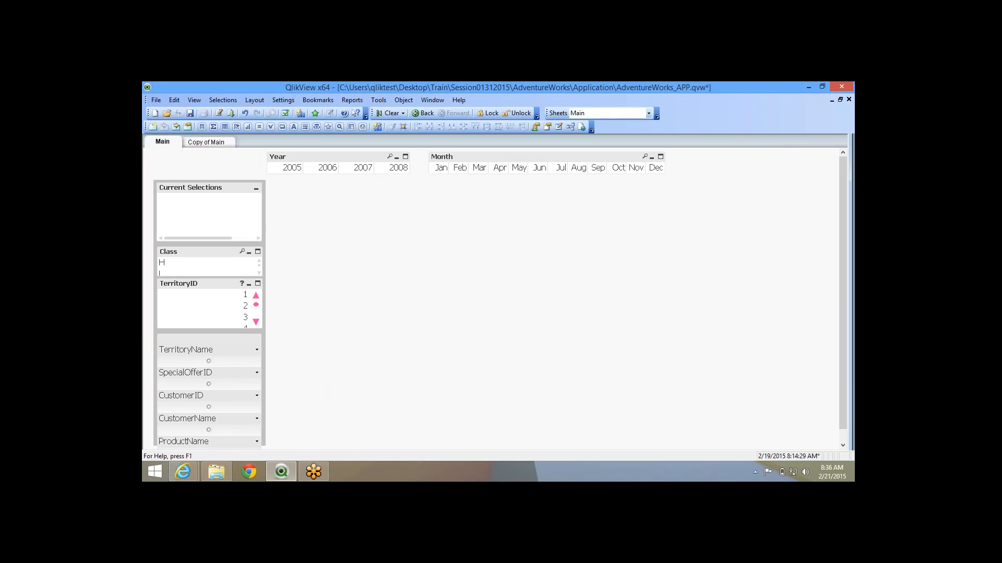
click(206, 142)
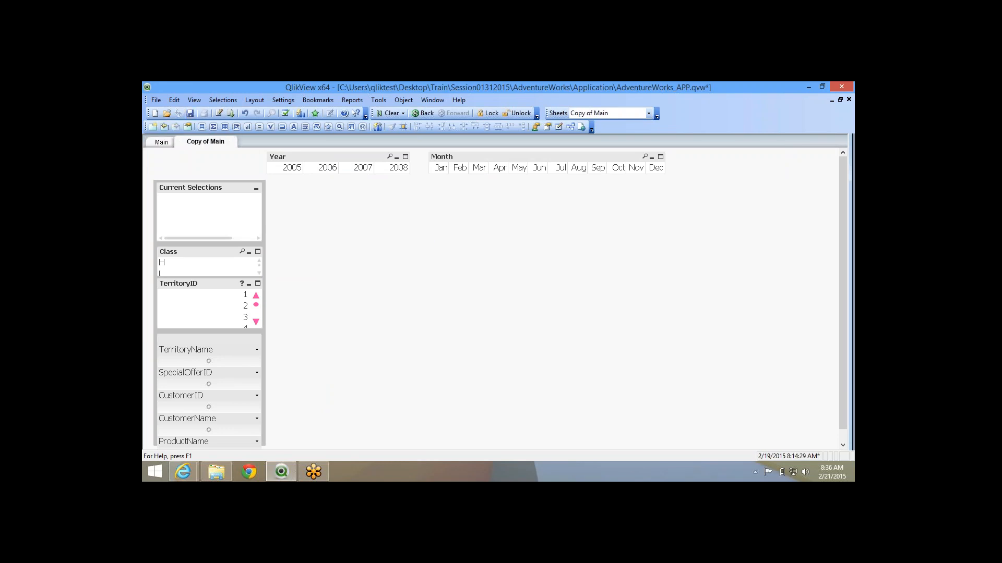
click(161, 142)
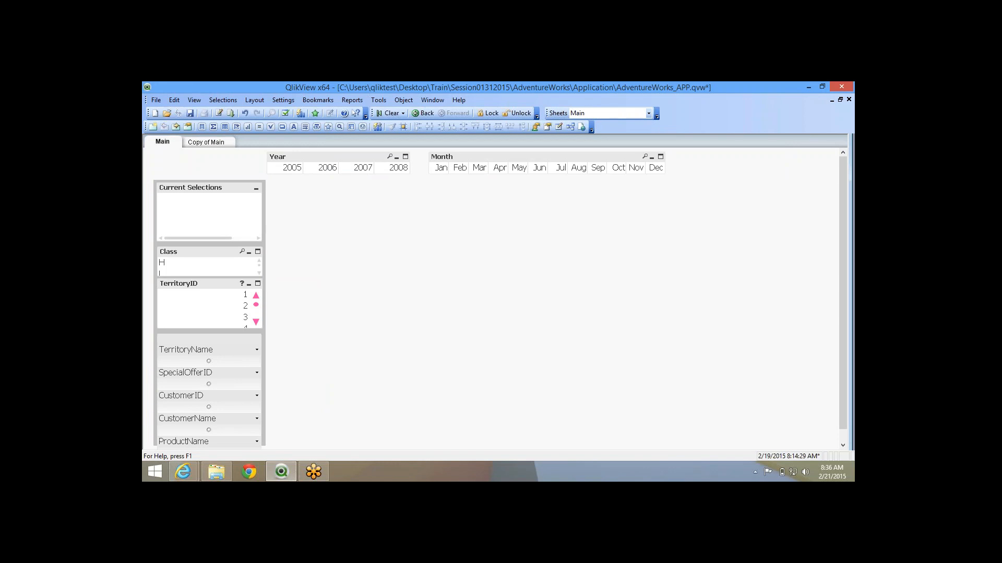
Select TerritoryID 2 on the Main sheet to check how it carries over to the copied sheet, and clear it.
click(208, 317)
click(208, 317)
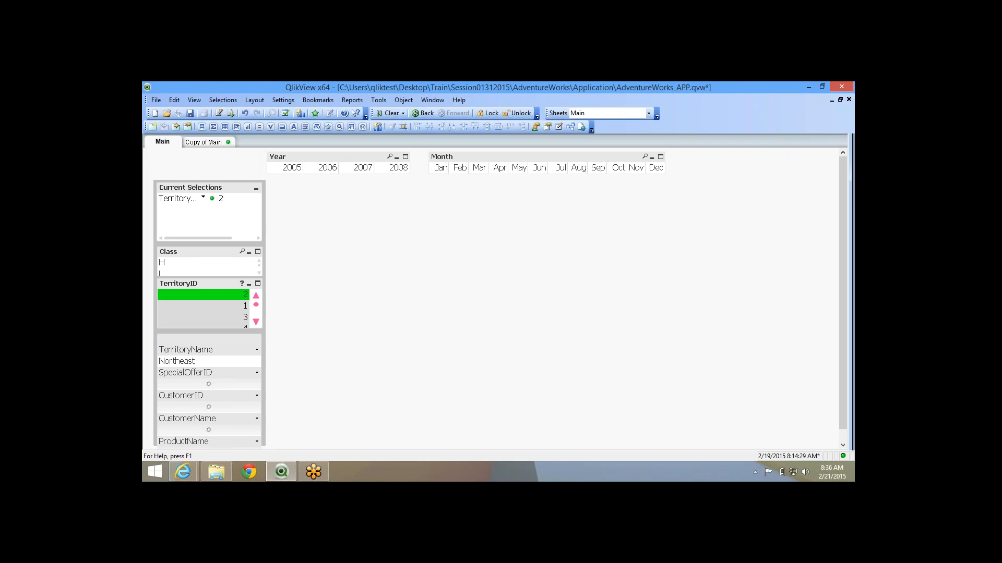
click(204, 295)
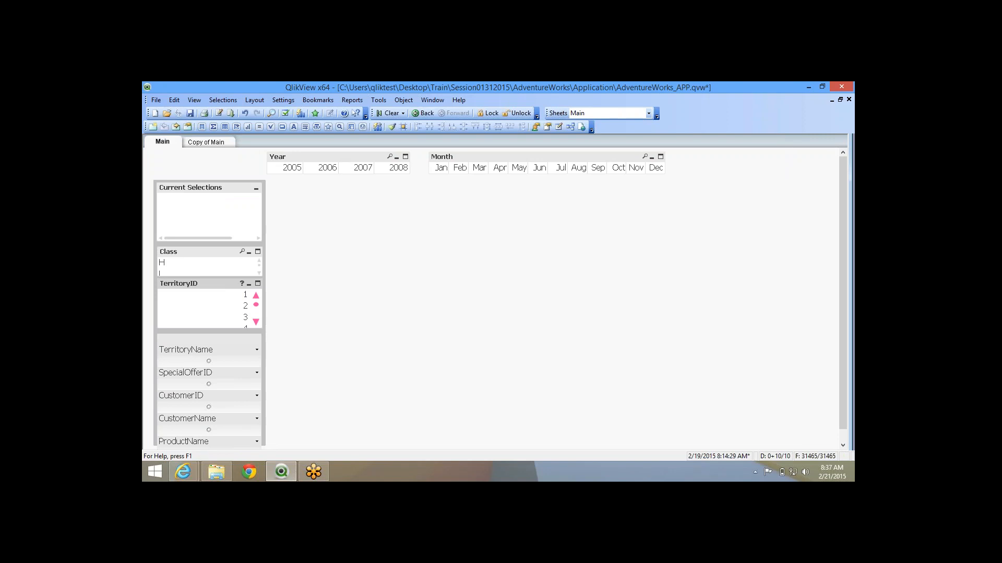
Compare the Main sheet with Copy of Main and make another duplicate from the Copy of Main sheet.
click(207, 142)
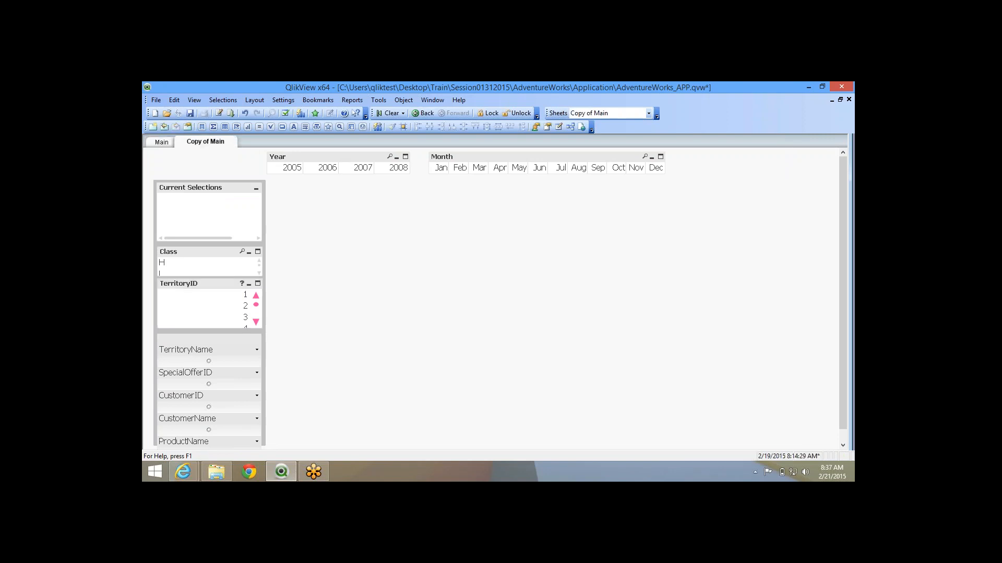
click(161, 142)
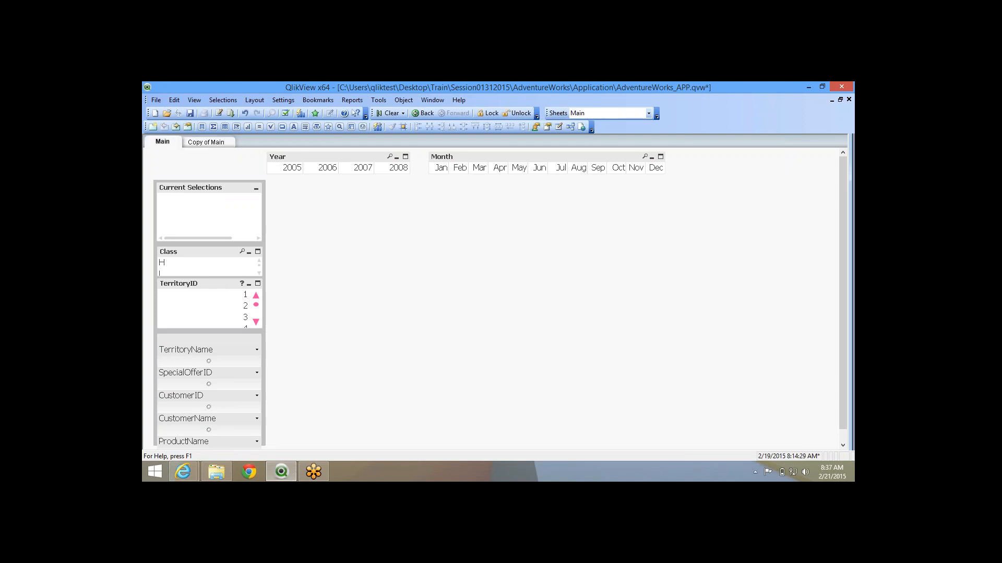
click(206, 142)
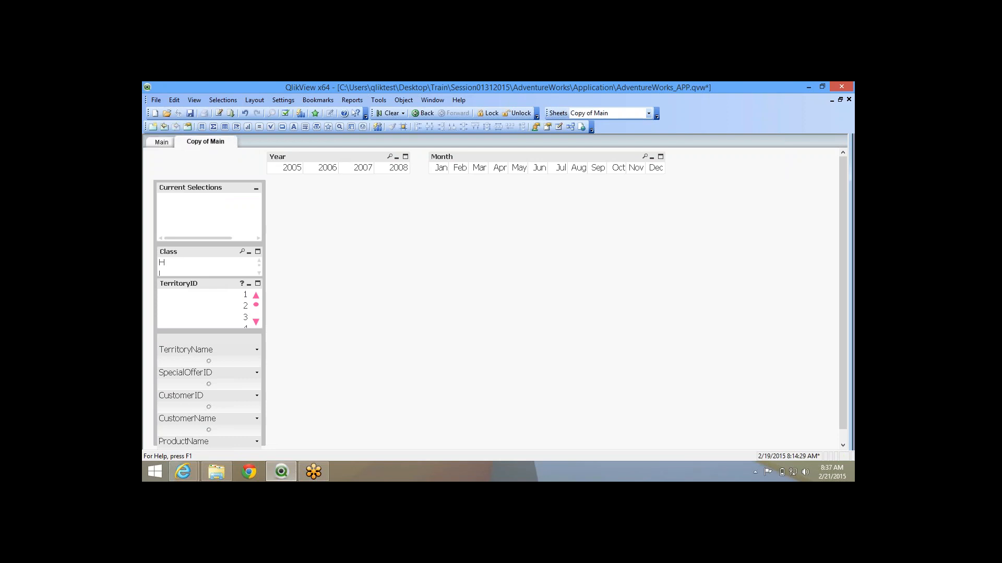
click(161, 142)
click(206, 142)
right_click(326, 216)
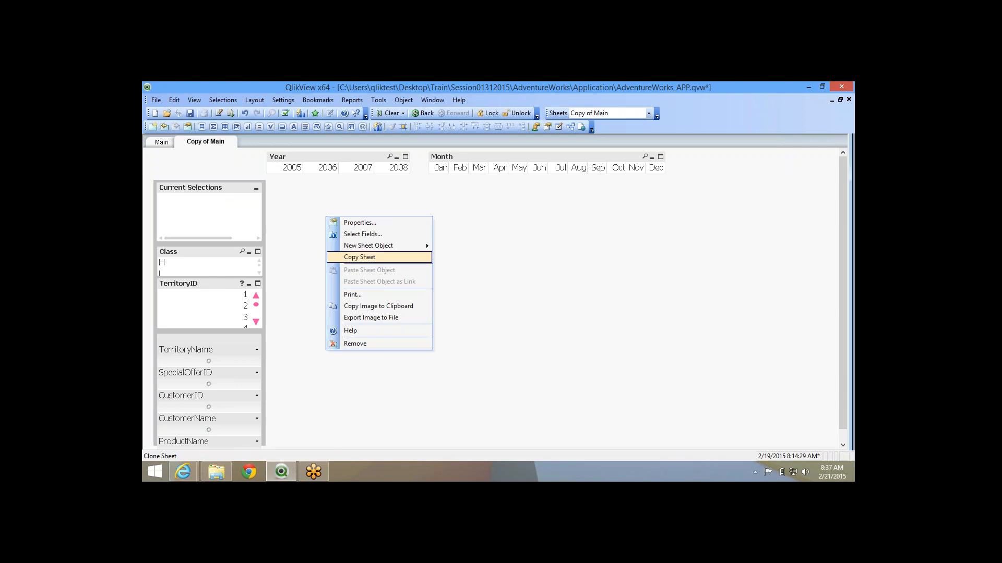
click(355, 257)
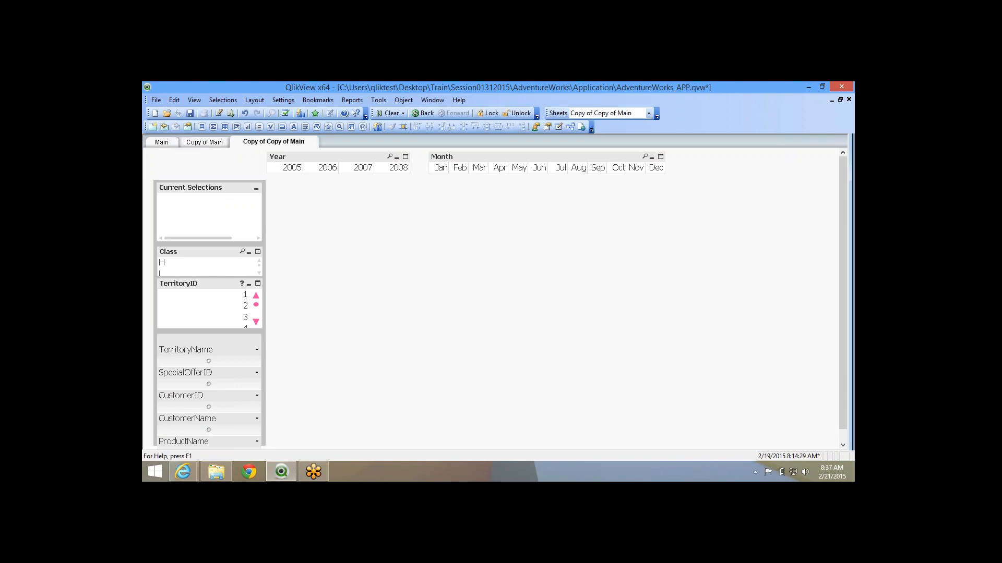
Switch among Main, Copy of Main and Copy of Copy of Main to compare their layouts.
click(204, 142)
click(161, 142)
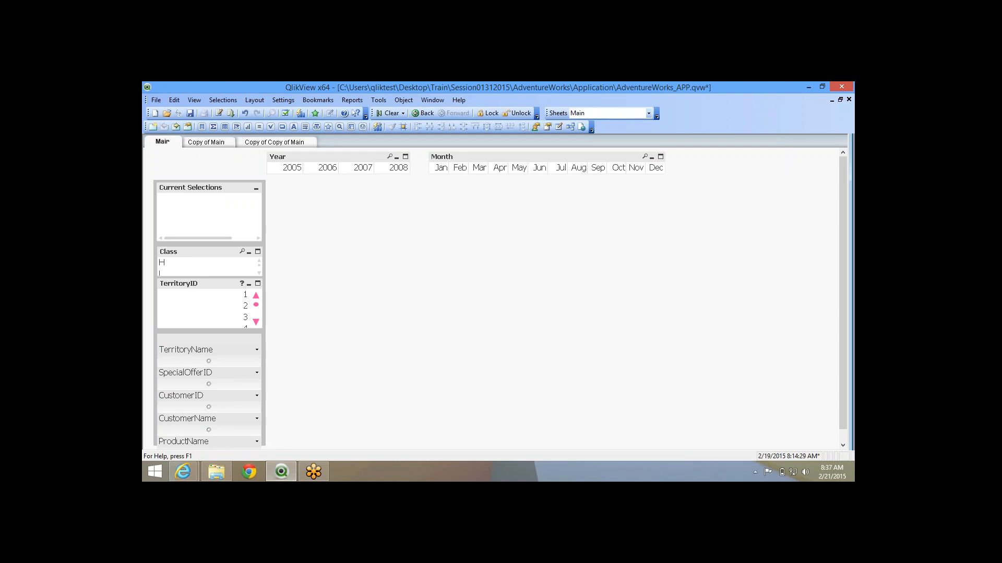
click(205, 142)
click(274, 142)
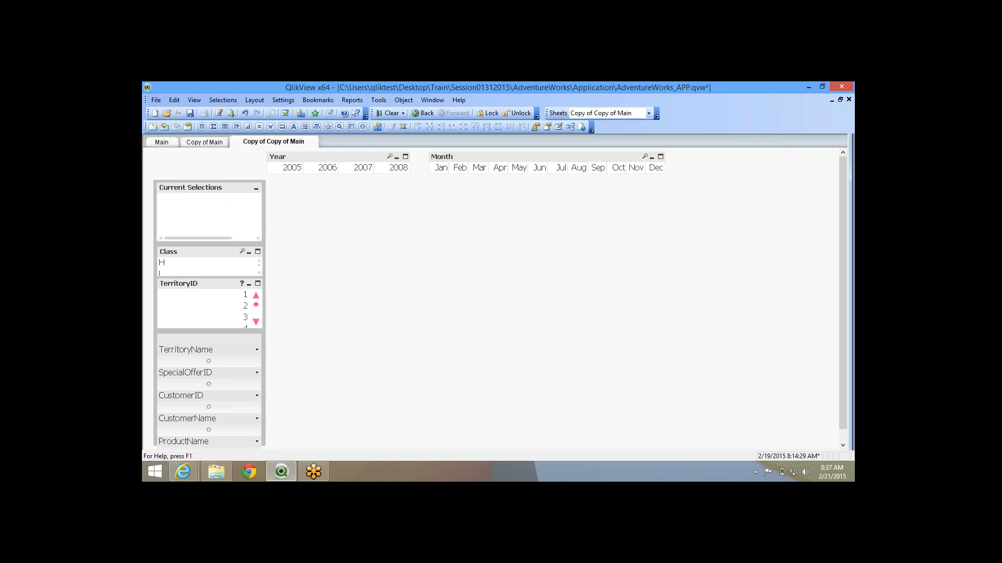
click(204, 142)
click(161, 142)
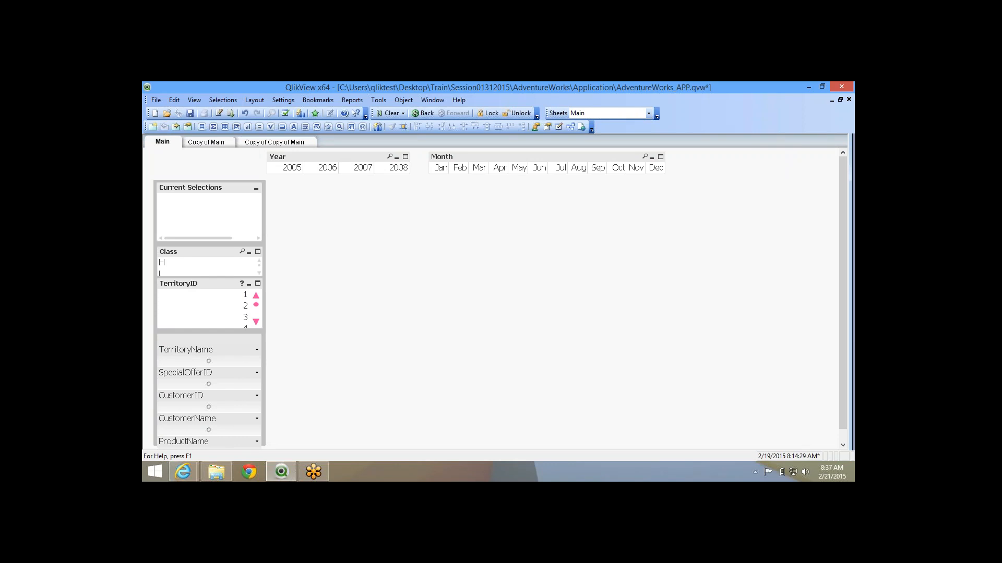
right_click(352, 250)
key(Escape)
Add a statistics box for the OrderQty field to the Copy of Copy of Main sheet, keeping the default functions.
click(274, 142)
right_click(331, 234)
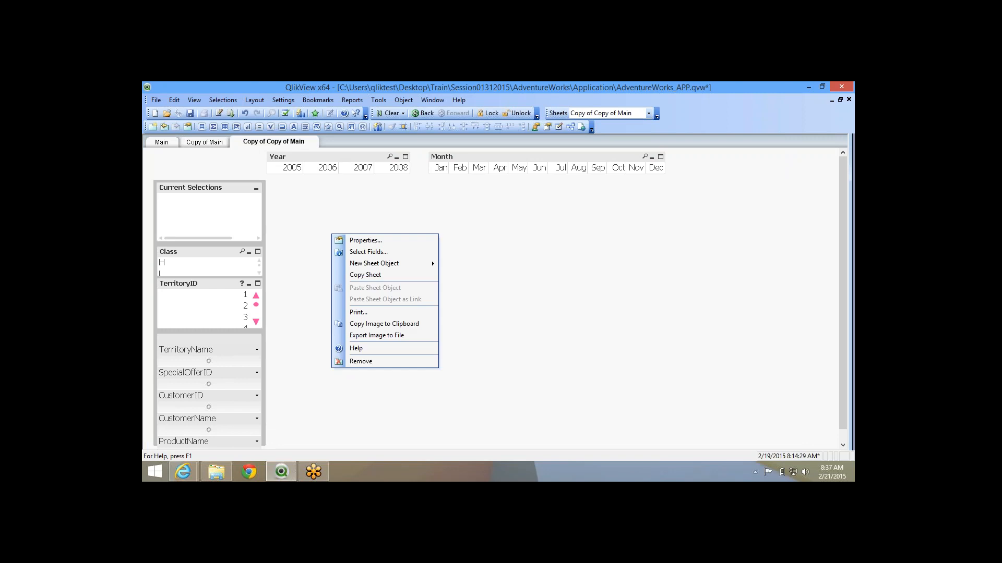
mouse_move(392, 264)
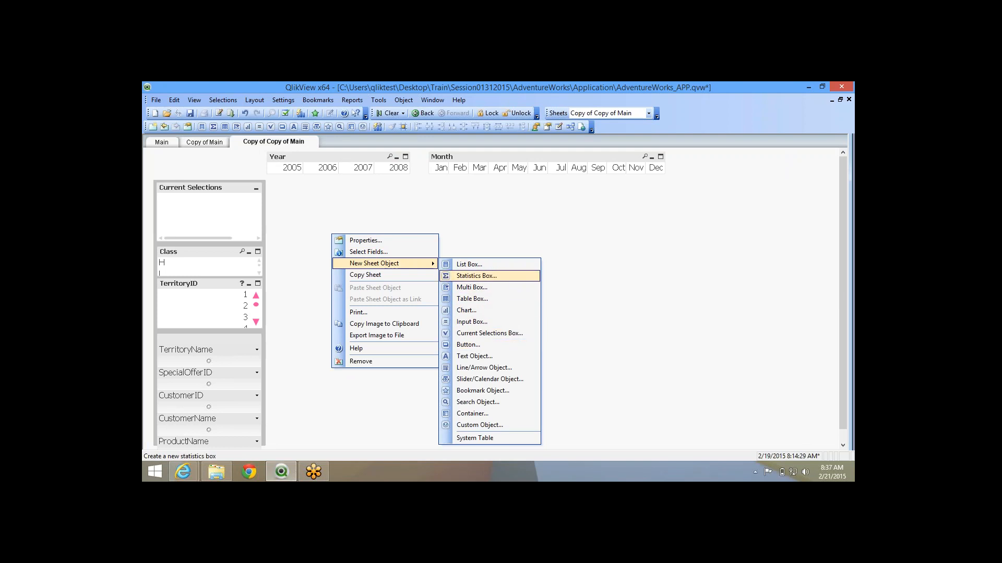
key(Return)
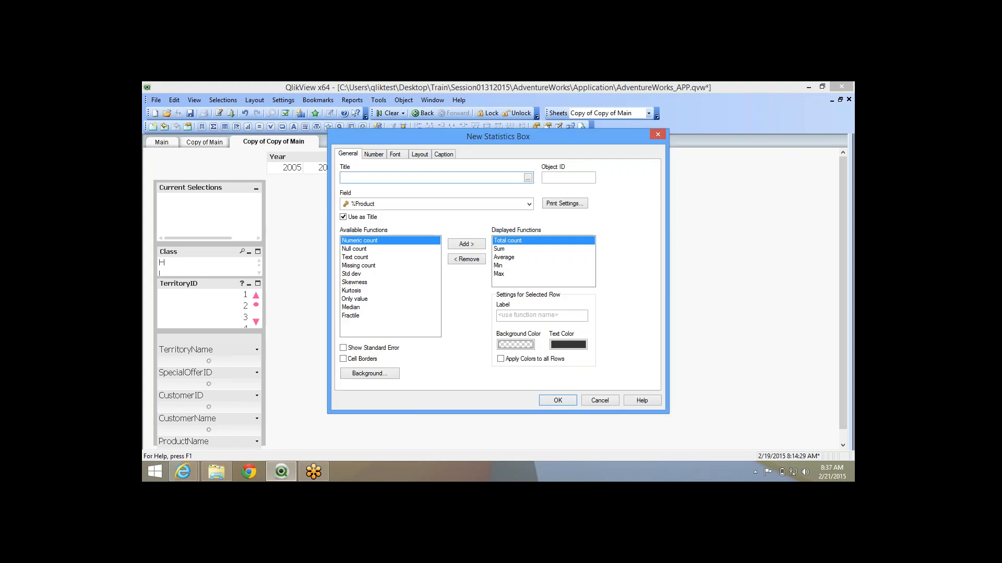
click(529, 204)
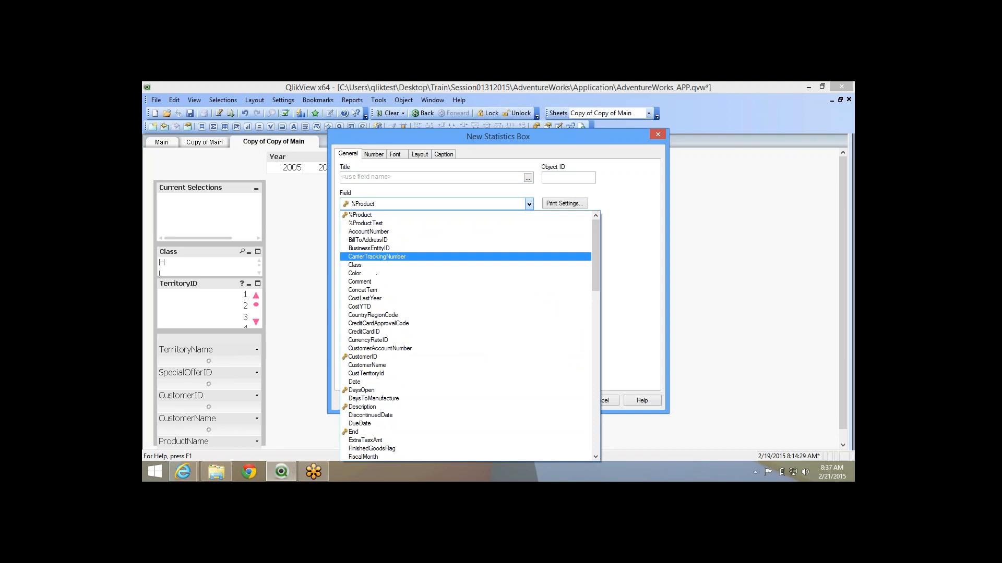
scroll(466, 334, down, 3)
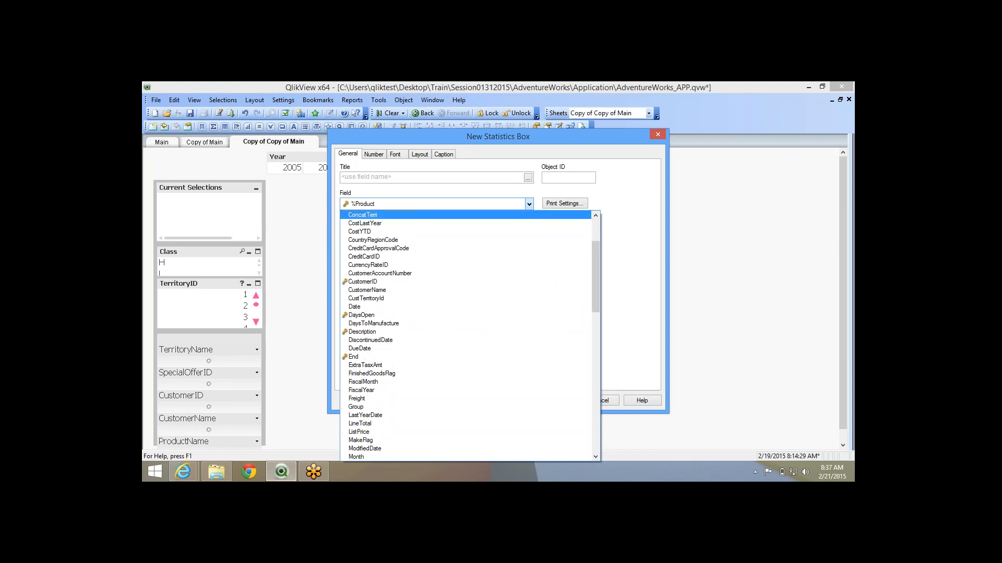
scroll(397, 338, up, 1)
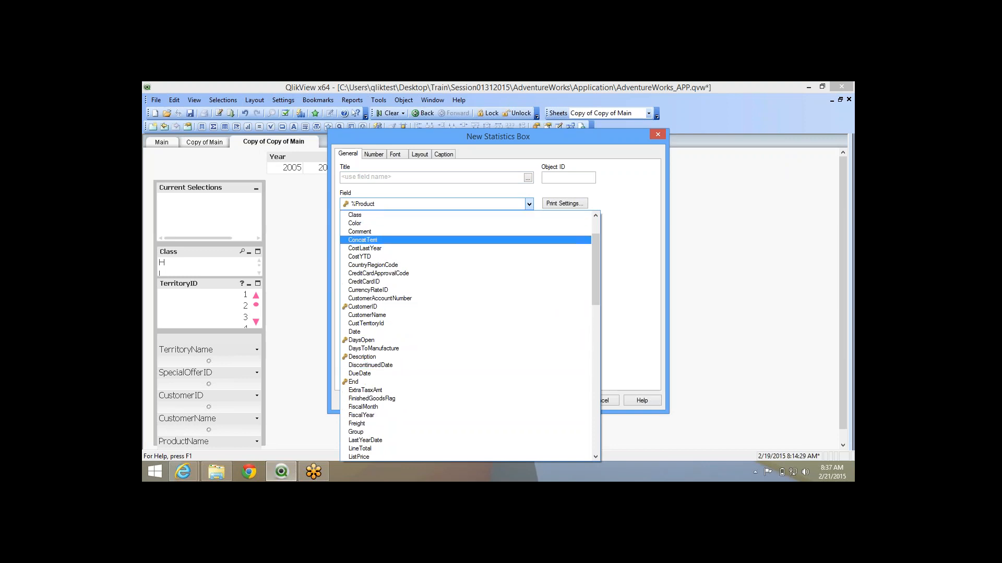
scroll(396, 328, down, 5)
scroll(396, 332, down, 16)
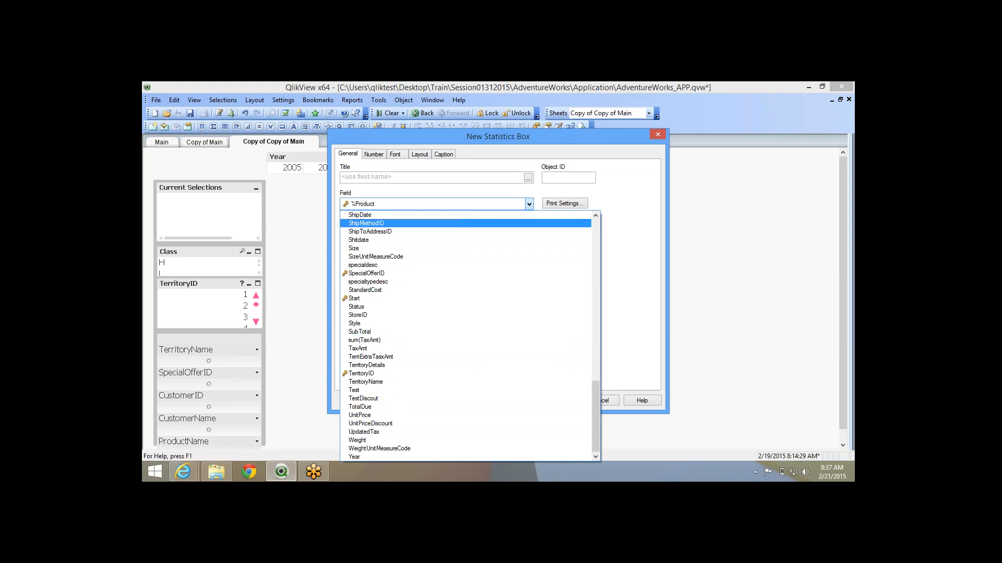
scroll(397, 235, up, 3)
scroll(397, 289, up, 10)
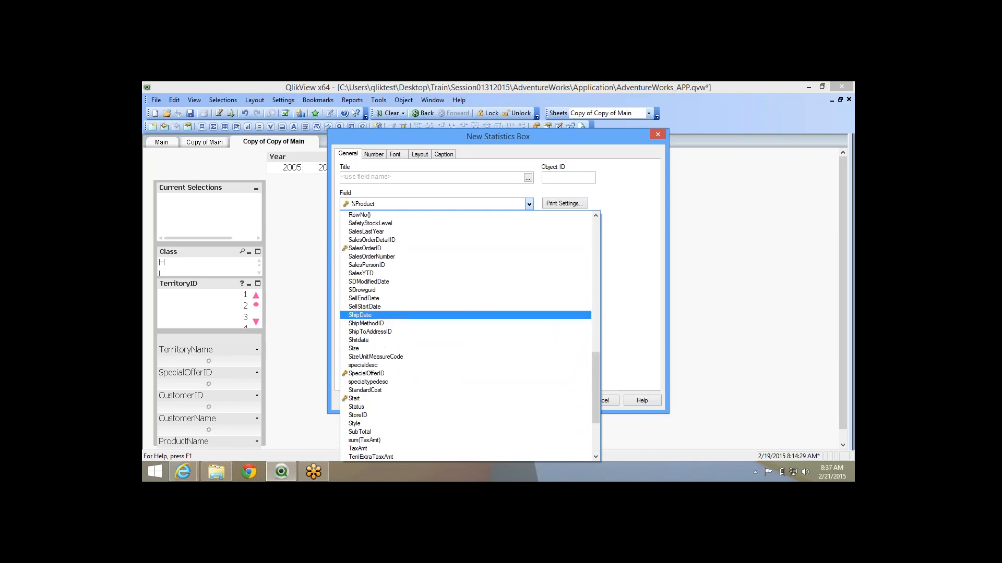
click(396, 257)
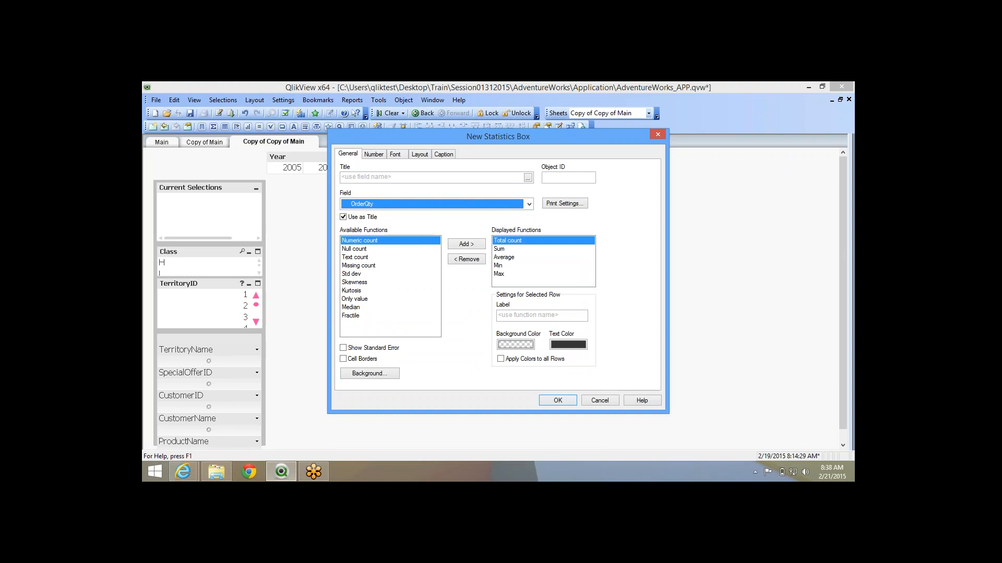
click(558, 401)
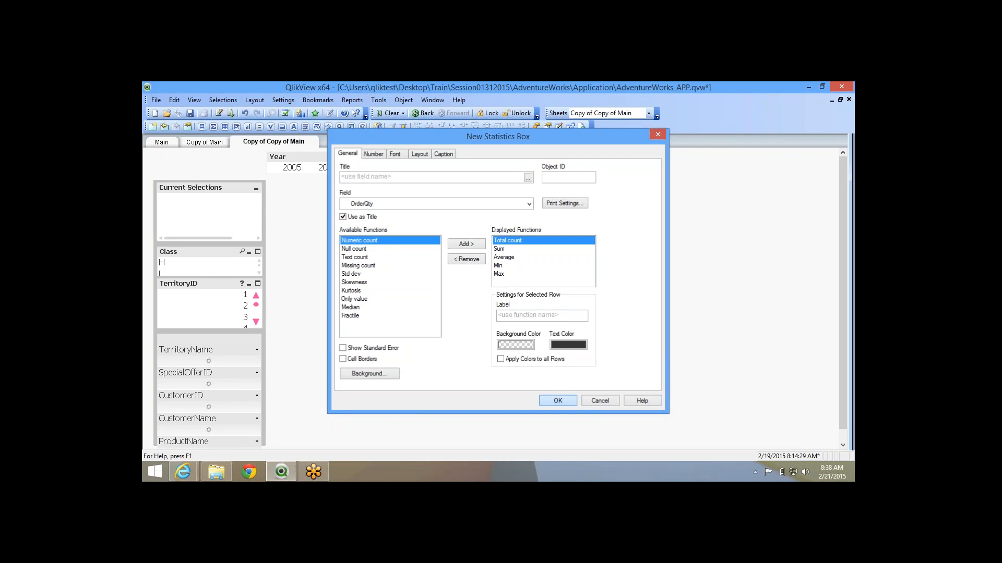
Apply the sheet's existing object formatting to the OrderQty statistics box with the Format Painter.
click(391, 127)
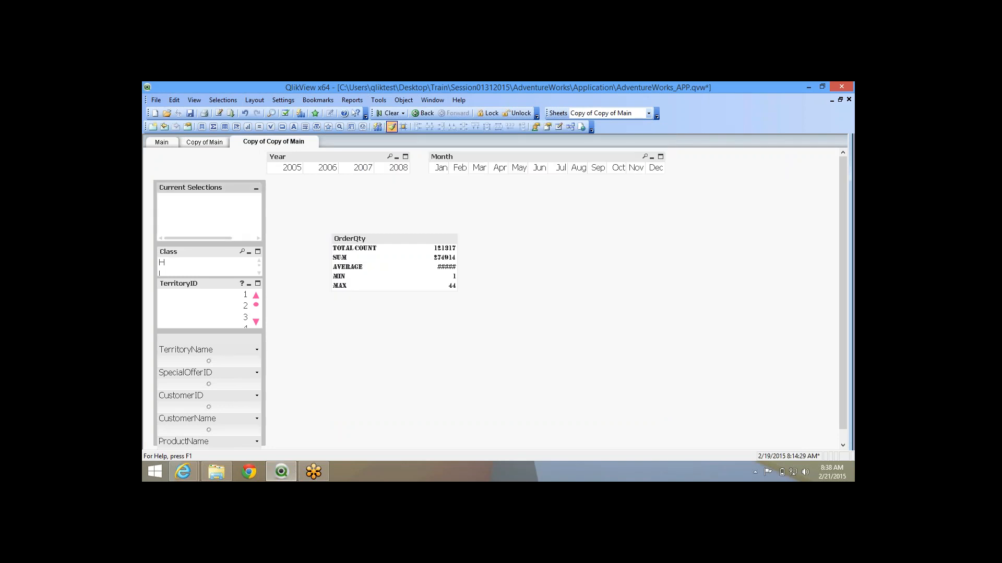
click(384, 262)
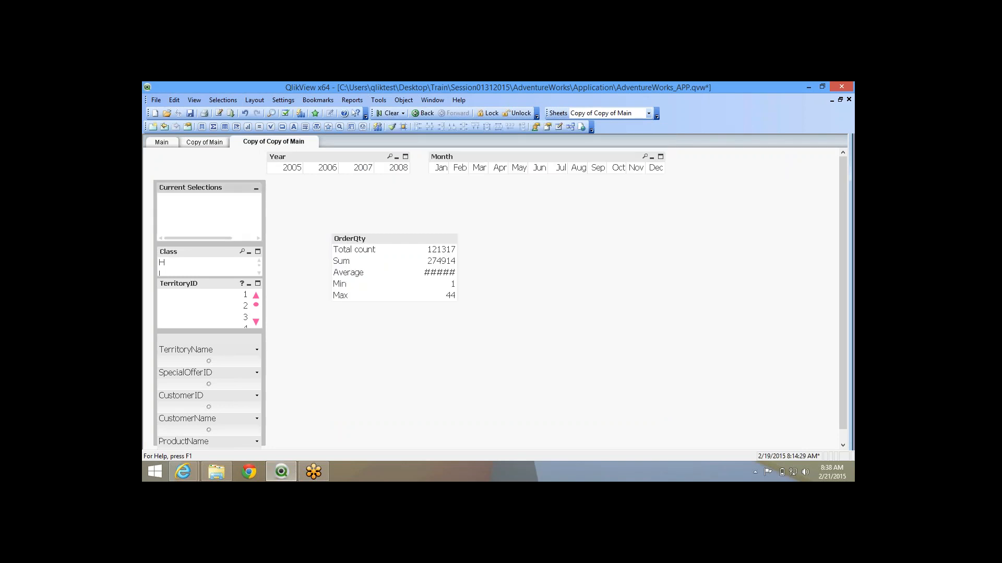
click(490, 329)
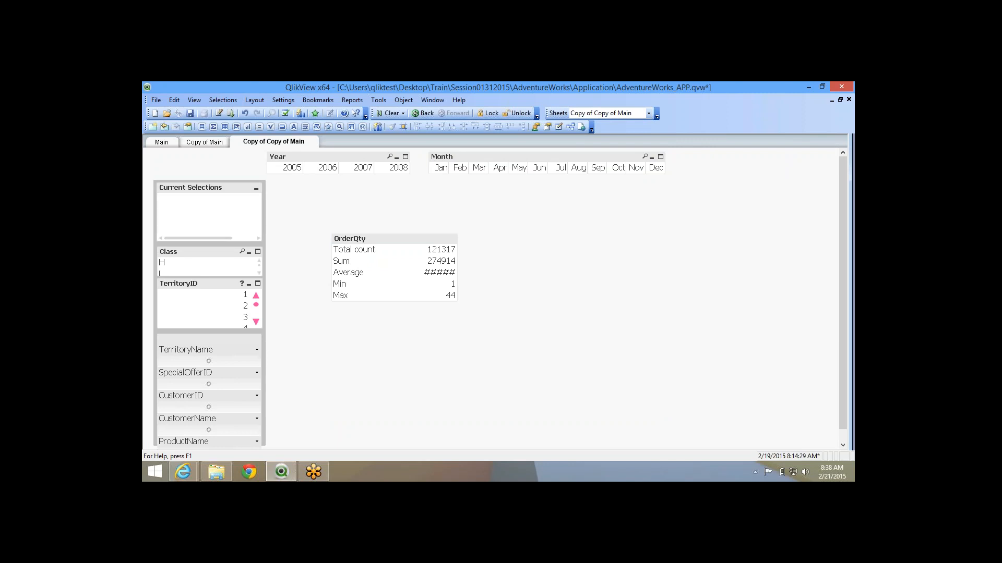
Widen the OrderQty statistics box and its value column to fit the full average, and move the box beside the Month list box.
drag(407, 272, 448, 273)
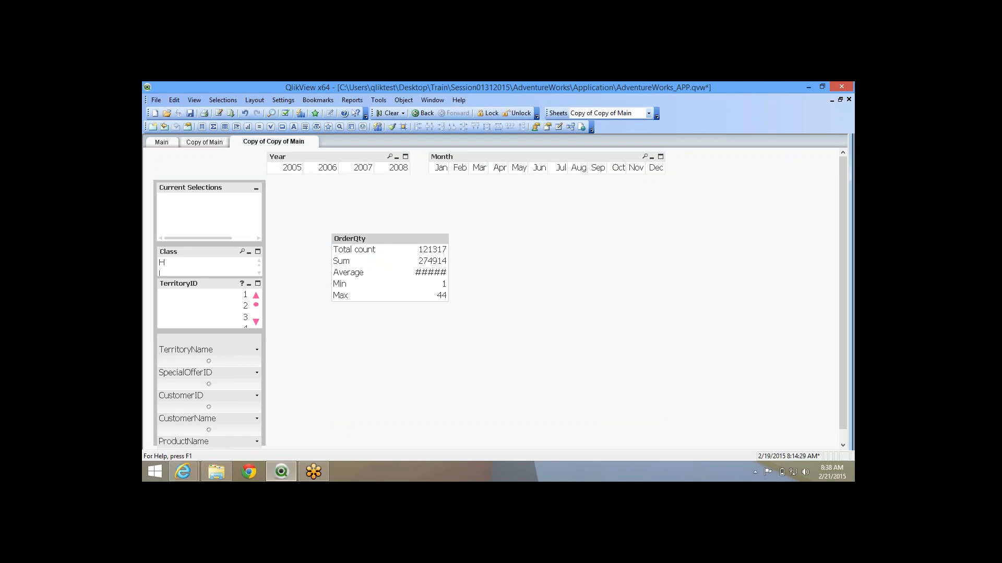
drag(447, 272, 459, 273)
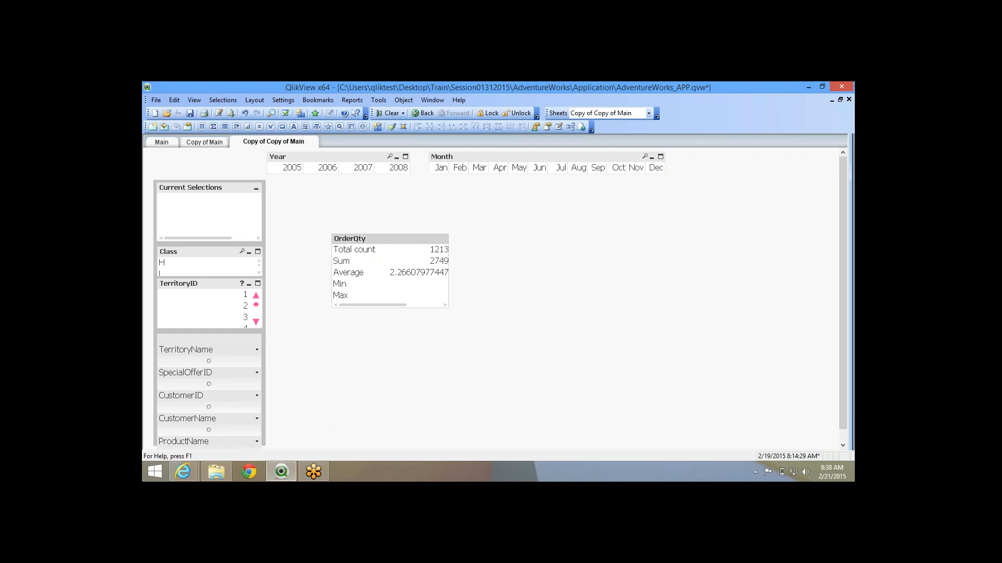
drag(448, 273, 459, 272)
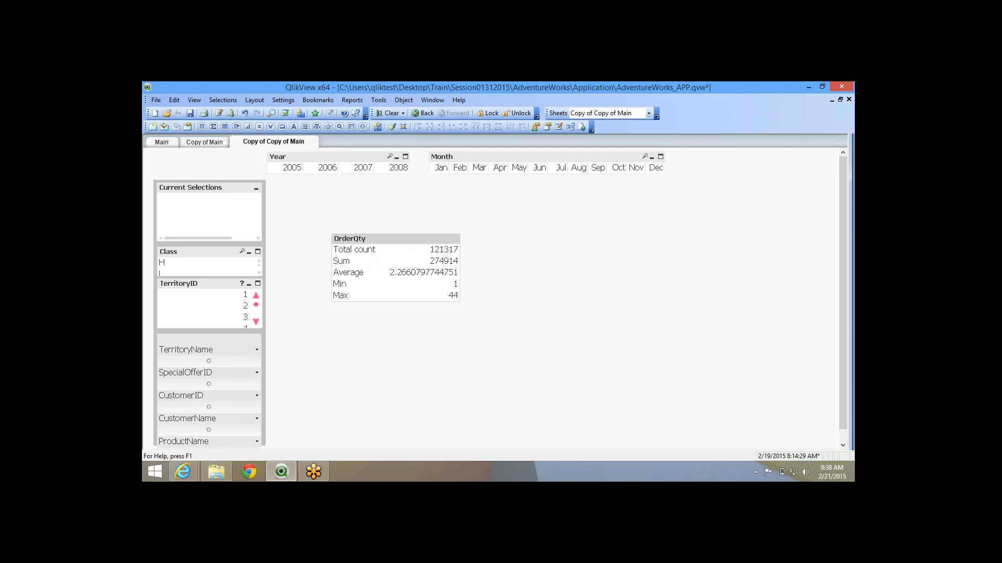
drag(386, 239, 726, 162)
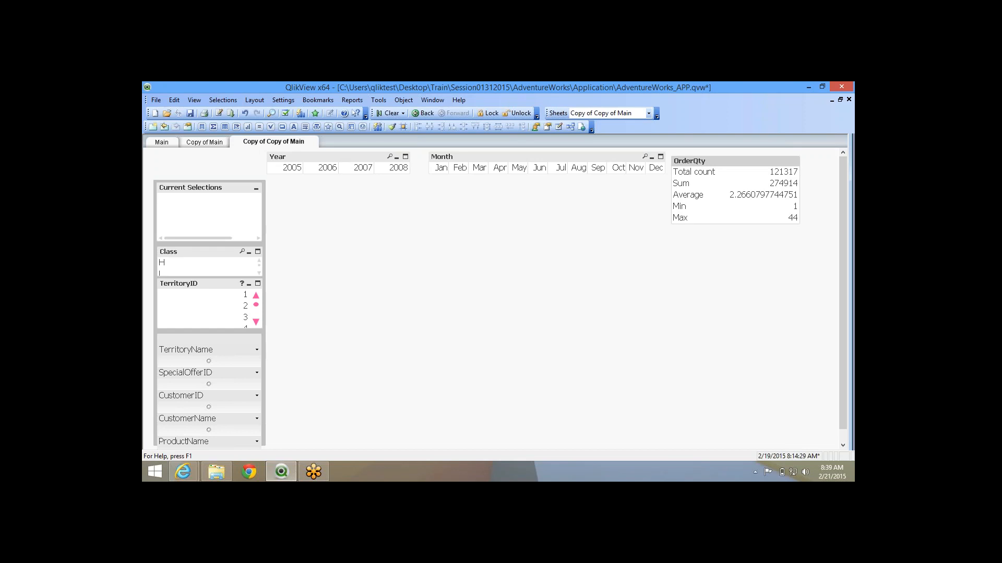
Add Std dev, Numeric count and Median to the displayed functions of the OrderQty statistics box.
right_click(704, 167)
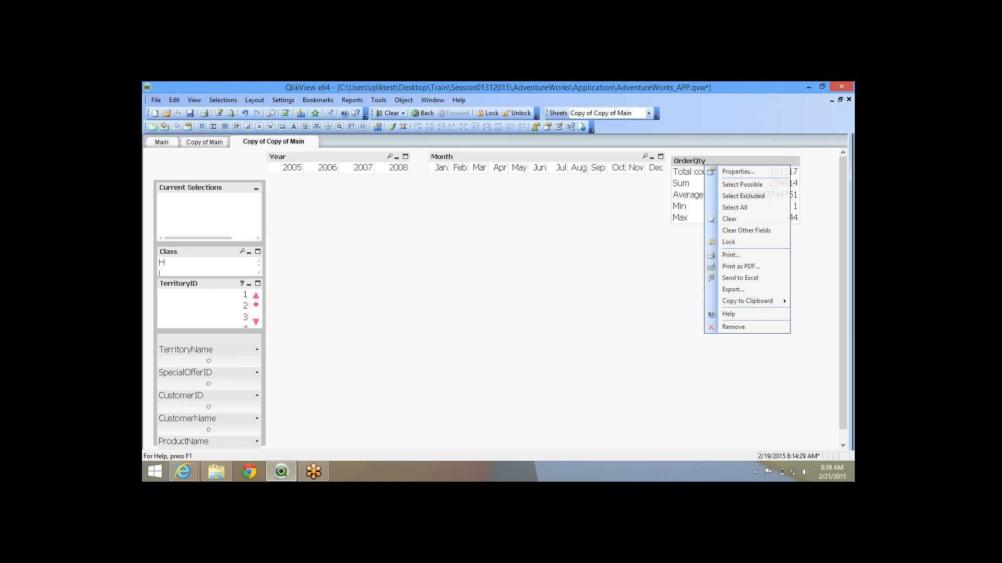
click(738, 171)
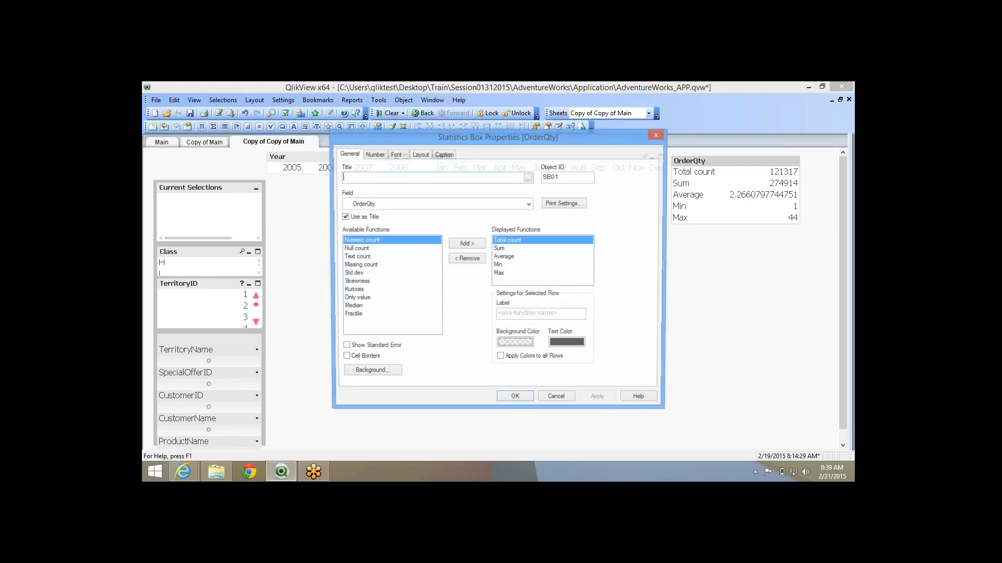
click(360, 283)
click(466, 243)
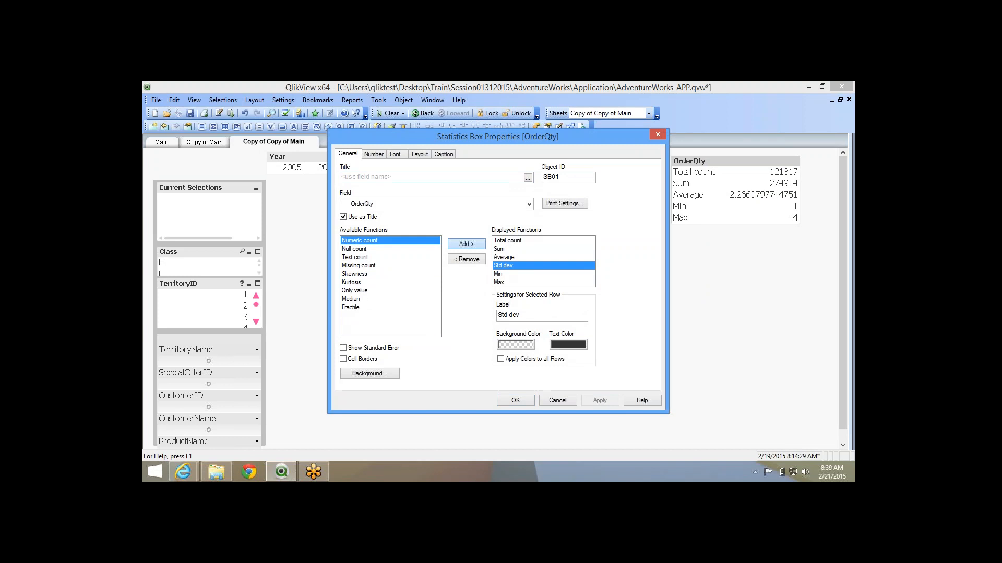
click(466, 244)
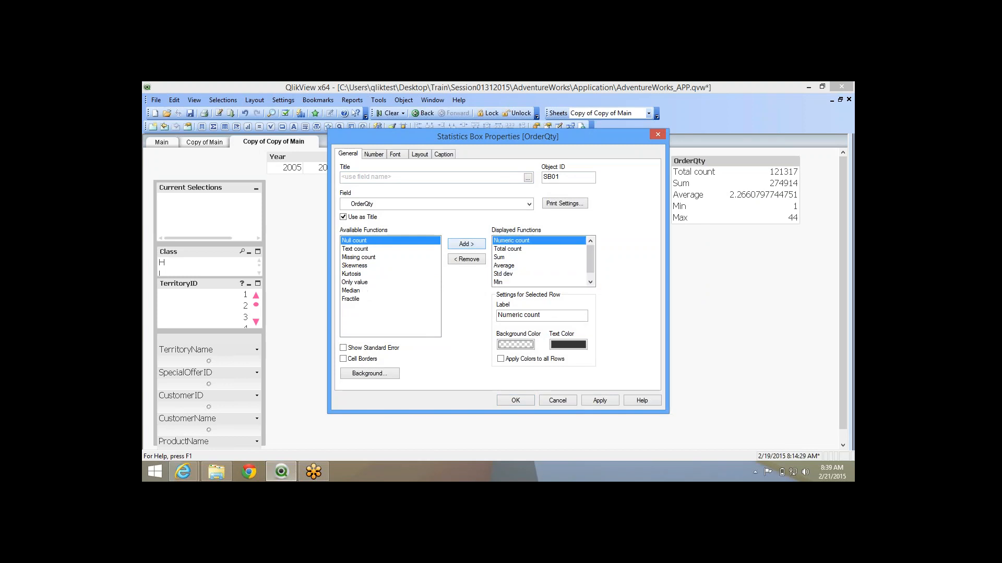
click(351, 290)
click(466, 244)
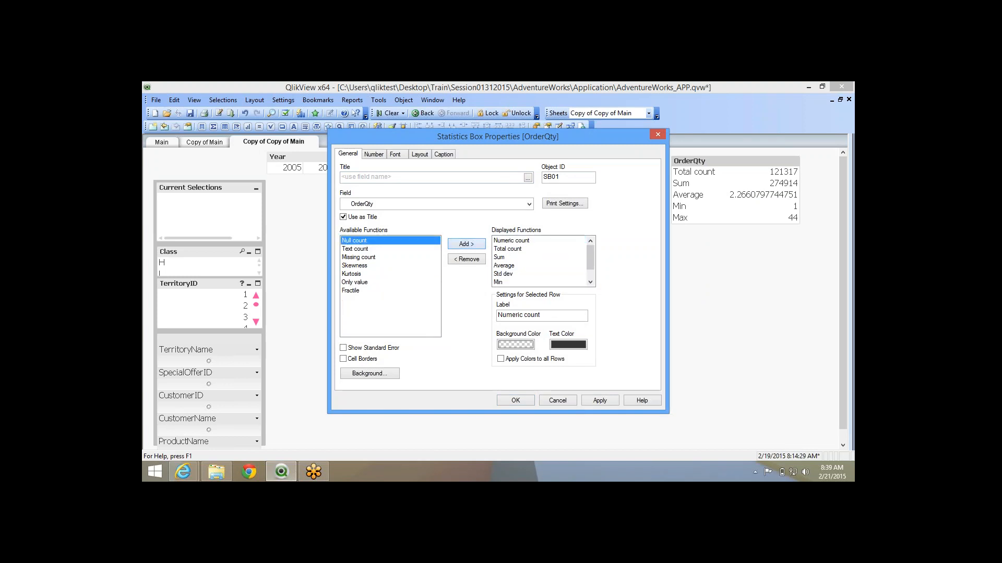
click(516, 401)
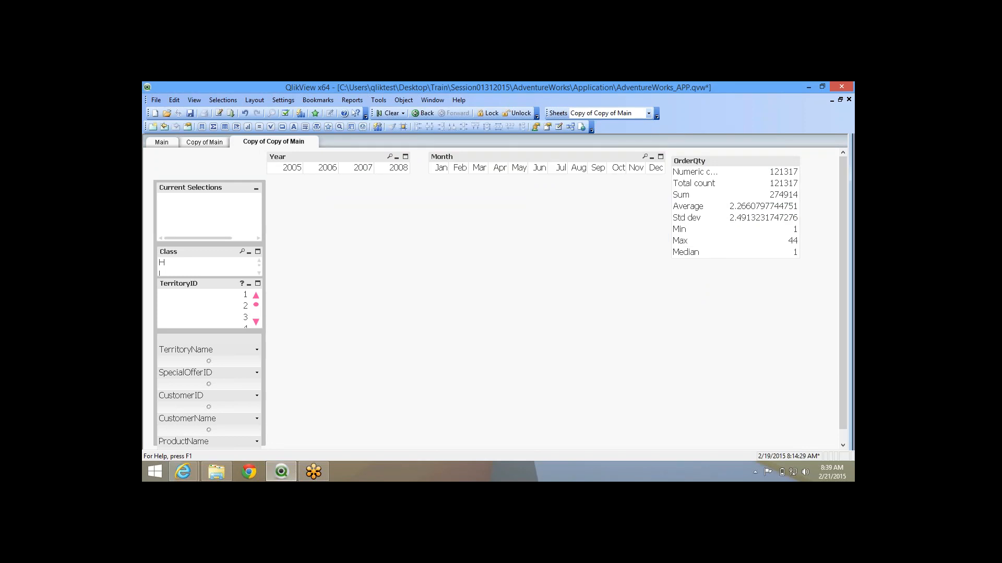
Enable Show Standard Error for the OrderQty statistics box and apply the change.
right_click(720, 202)
click(741, 207)
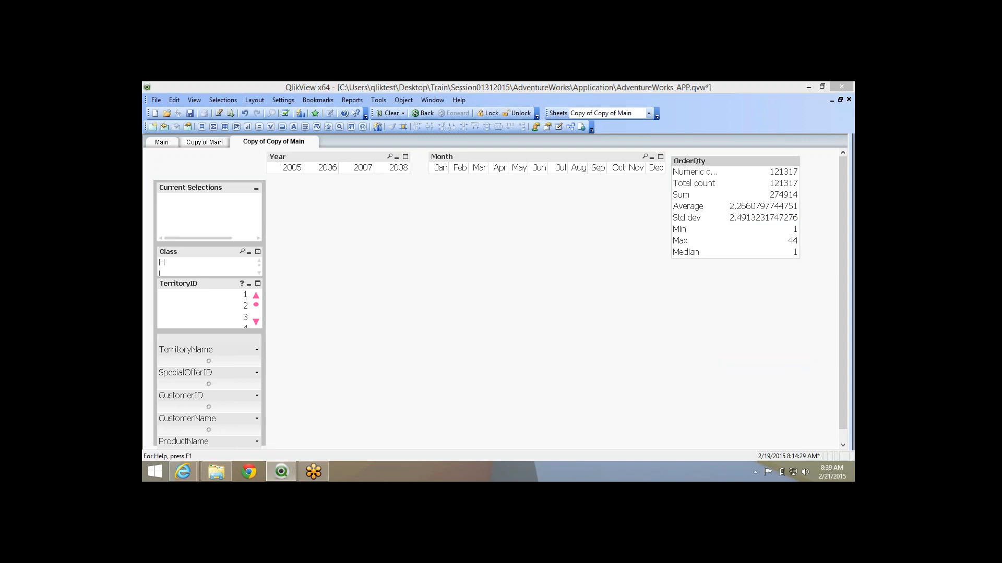
click(342, 348)
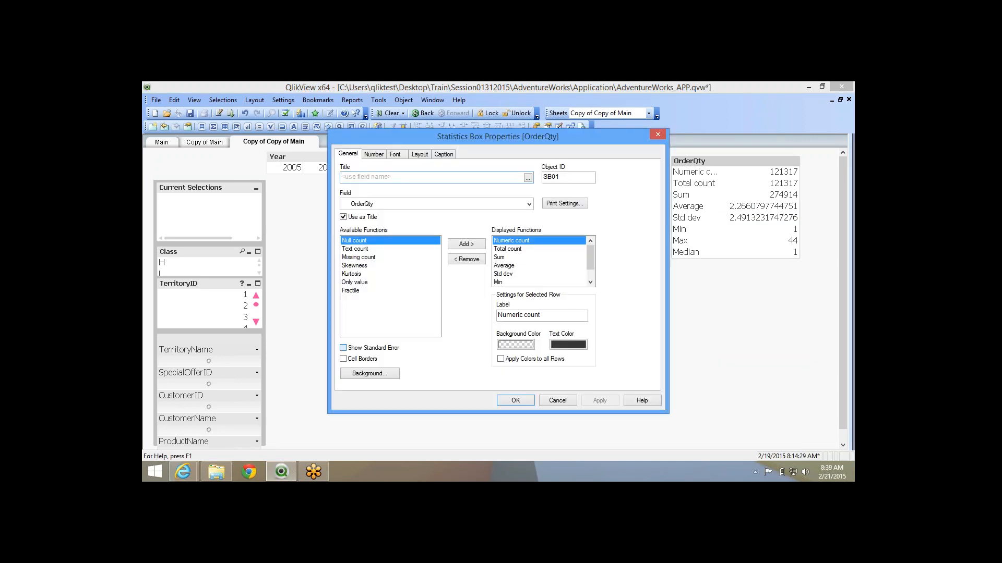
click(600, 401)
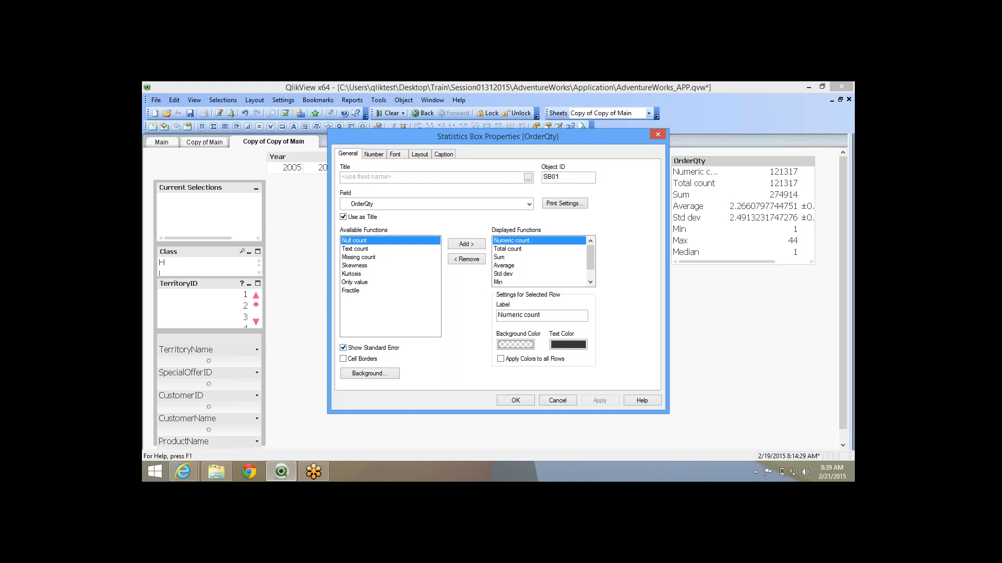
click(374, 154)
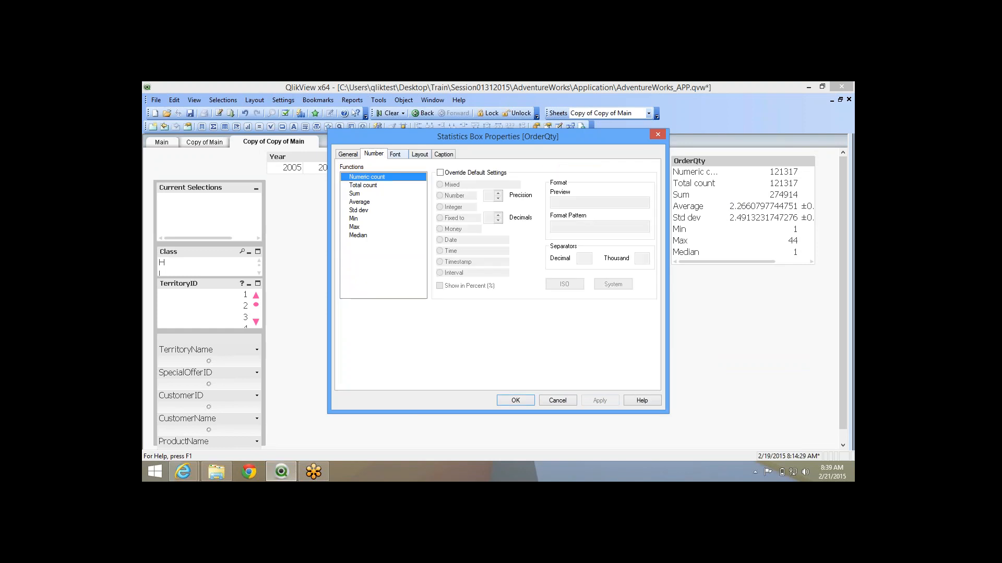
click(396, 154)
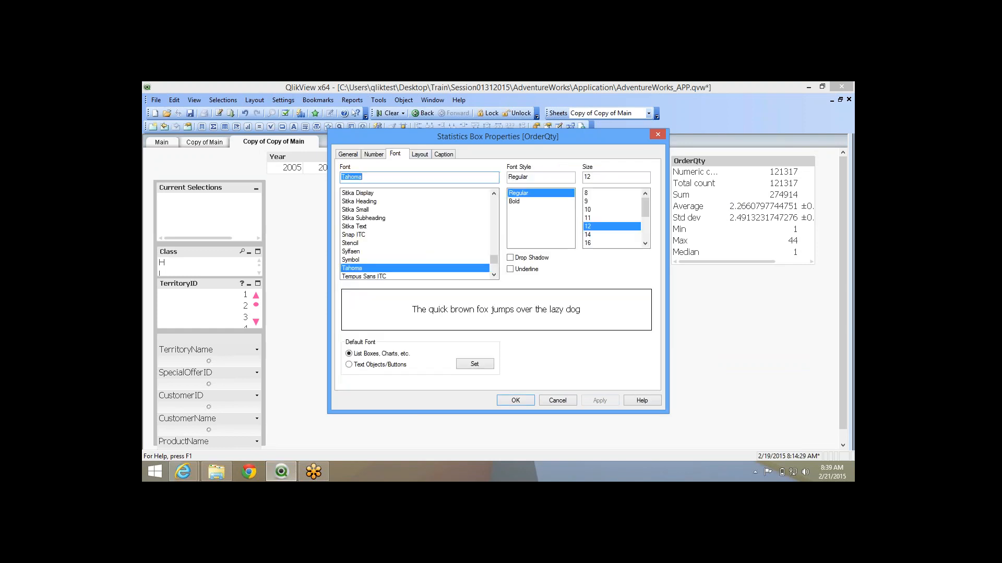
click(443, 154)
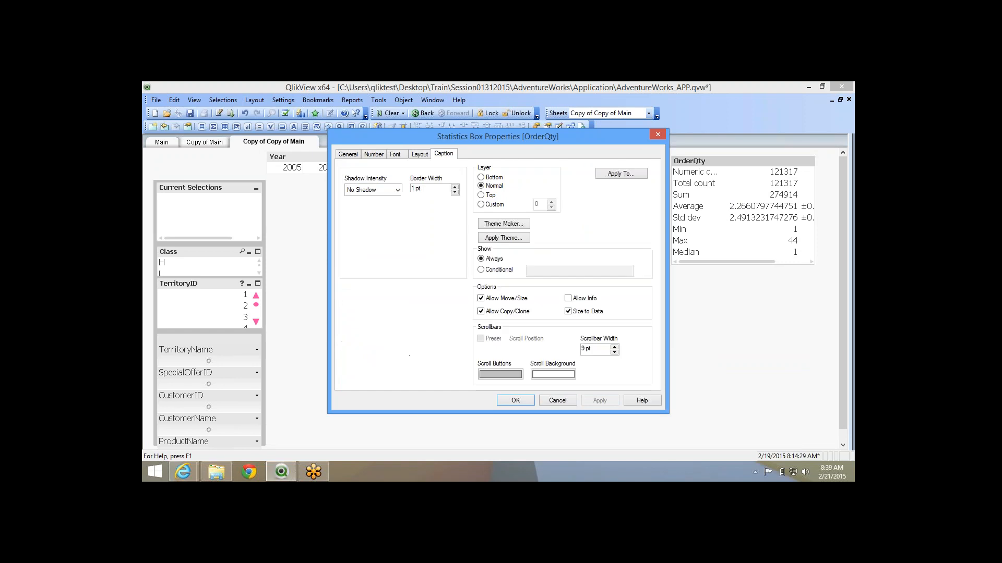
Override the default number format of the Average function in the OrderQty statistics box, fixing it to 3 decimals.
click(373, 154)
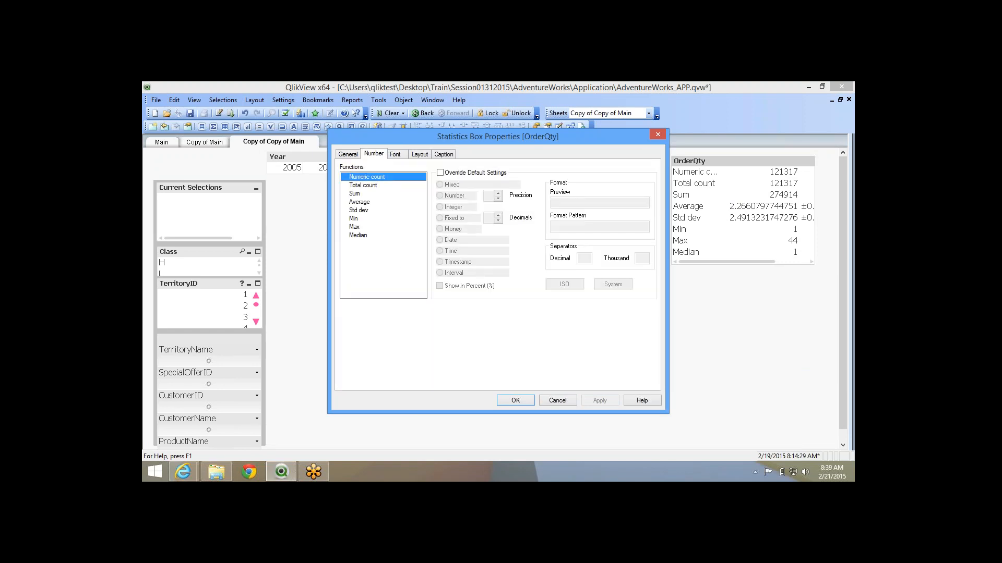
click(363, 185)
click(355, 194)
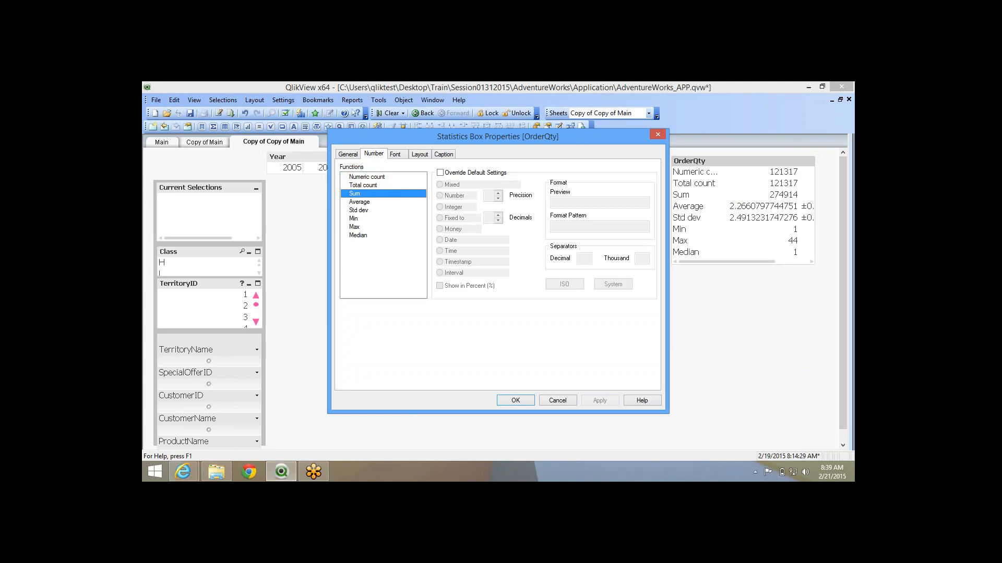
click(360, 202)
click(440, 173)
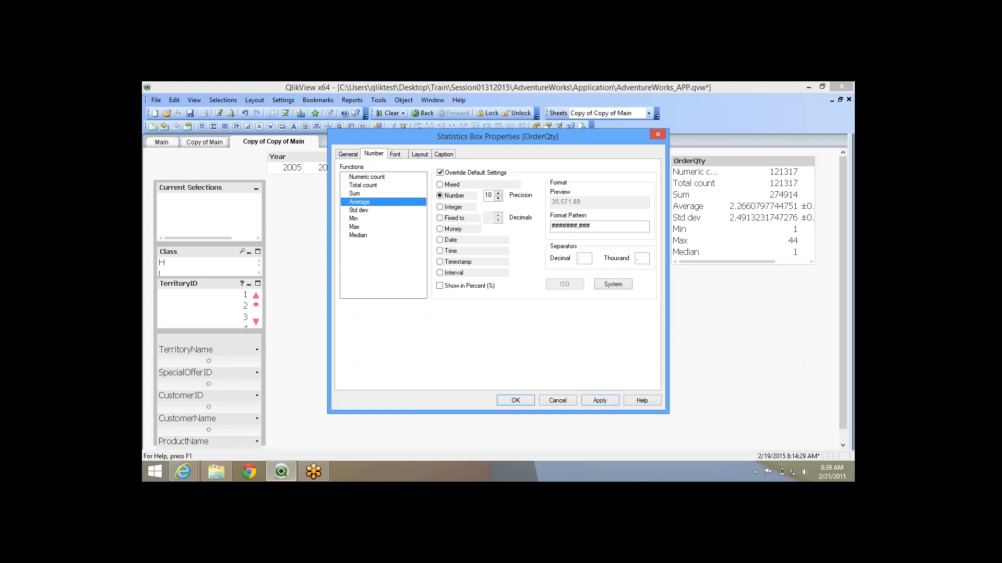
click(439, 219)
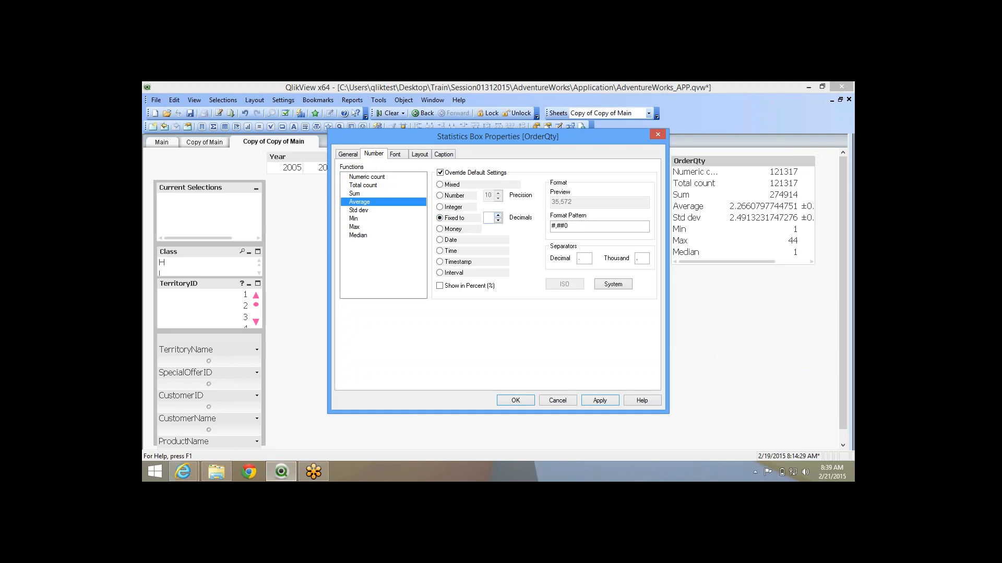
click(497, 215)
click(497, 215)
click(497, 215)
Override the Std dev function's number format, fixing it to 3 decimals, and accept the statistics box properties.
click(359, 210)
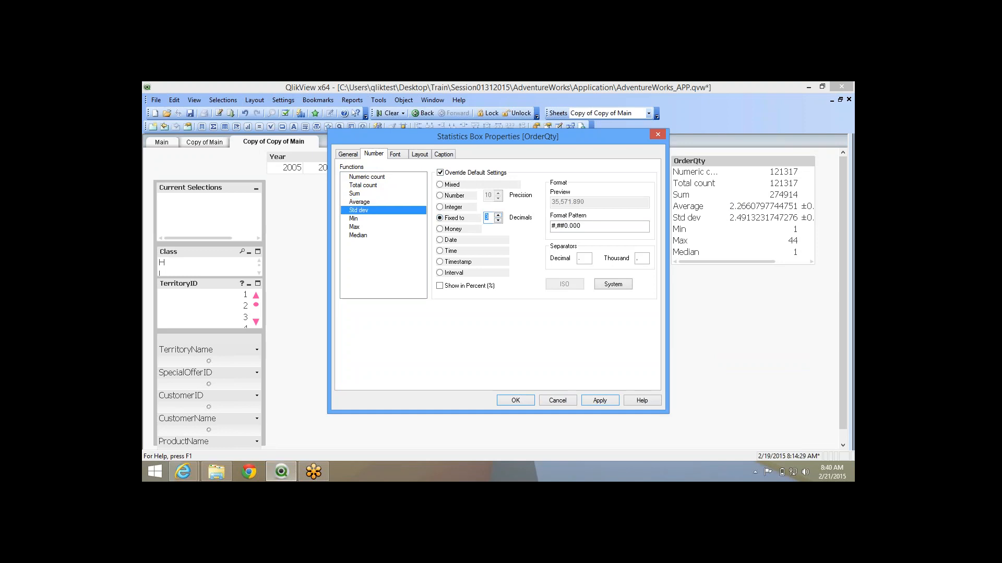
click(441, 173)
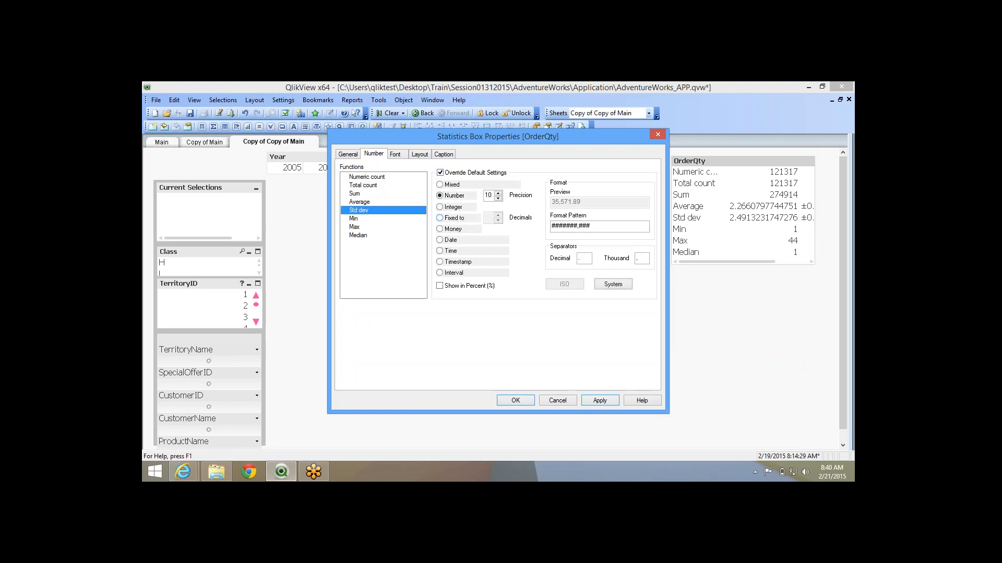
click(440, 218)
click(498, 215)
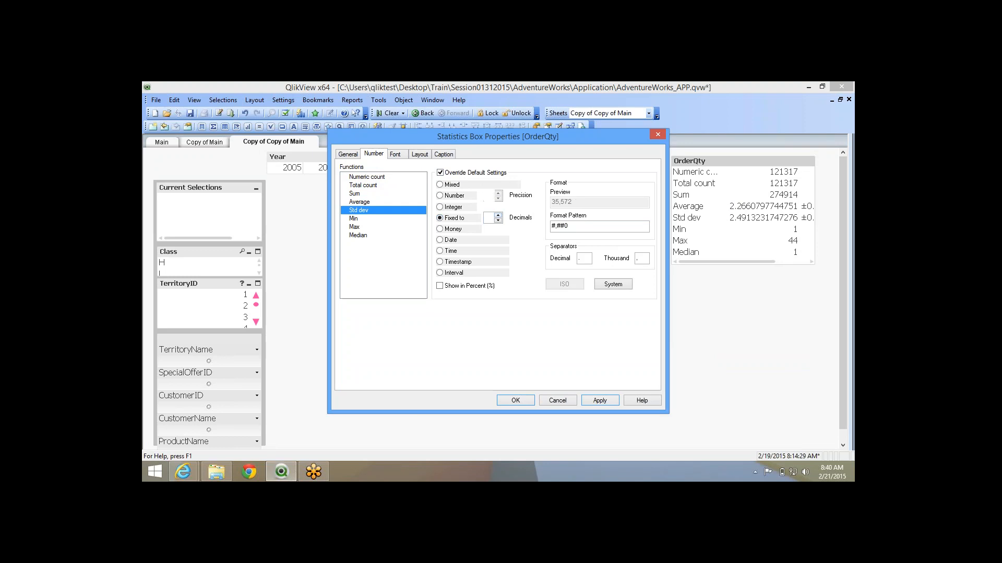
click(498, 215)
click(497, 215)
click(517, 400)
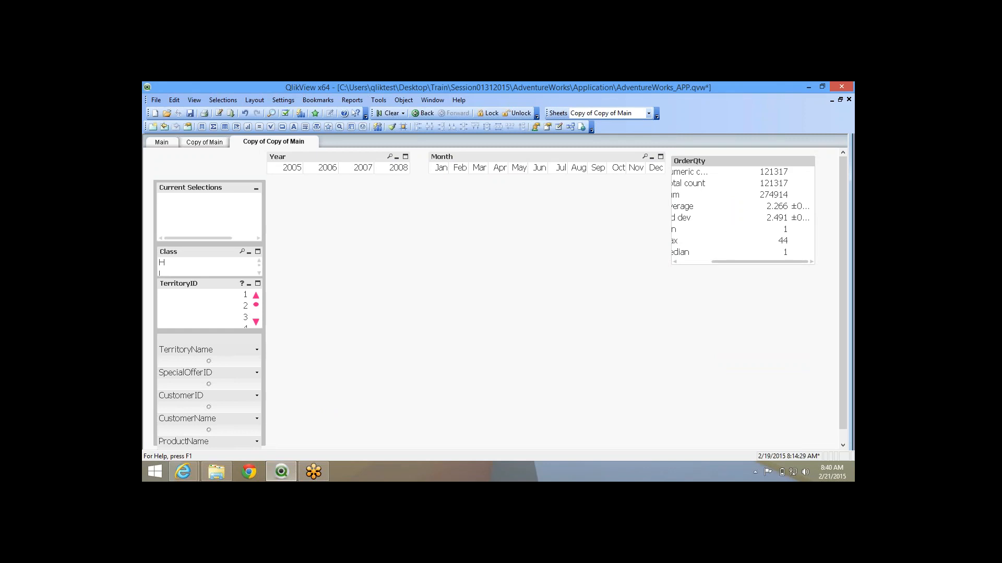
Save the AdventureWorks_APP document with the reformatted OrderQty statistics box.
drag(760, 261, 727, 262)
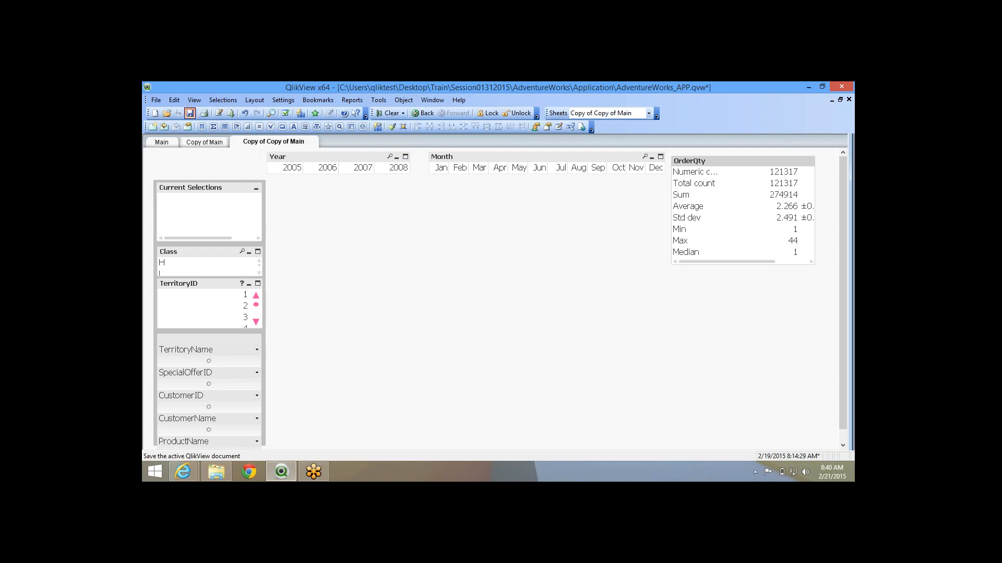
click(189, 113)
Start a new button object on the Copy of Copy of Main sheet.
right_click(318, 219)
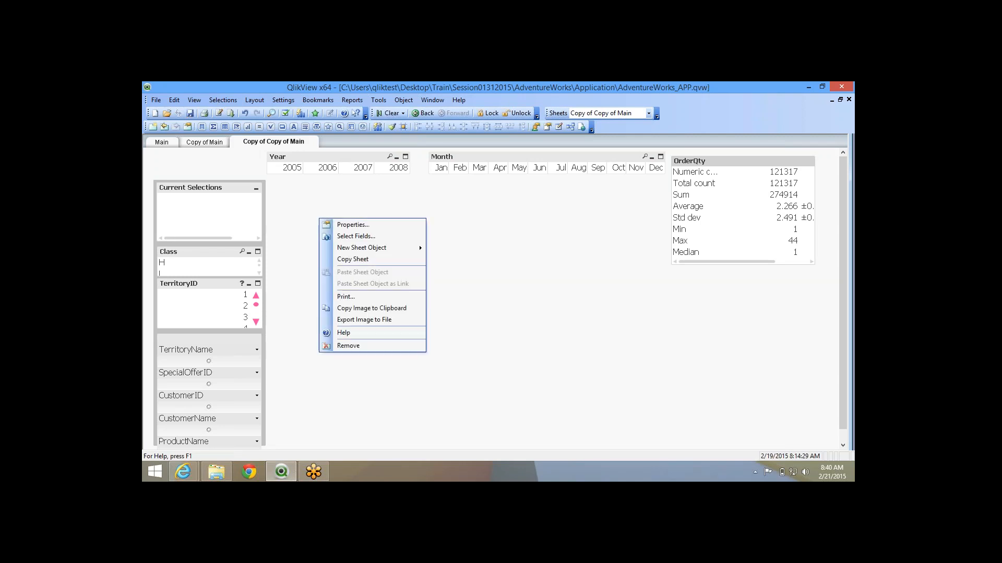
mouse_move(362, 248)
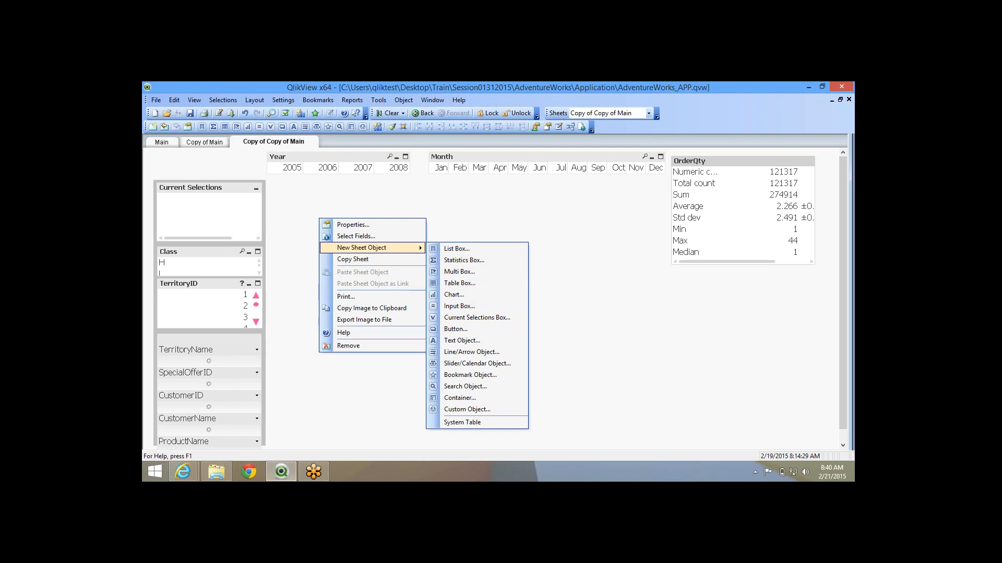
click(455, 329)
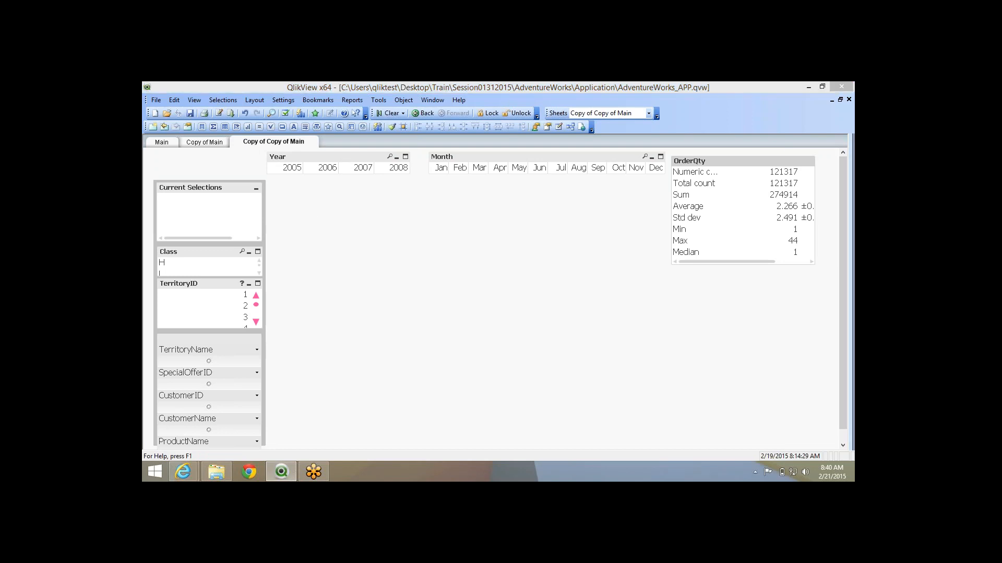